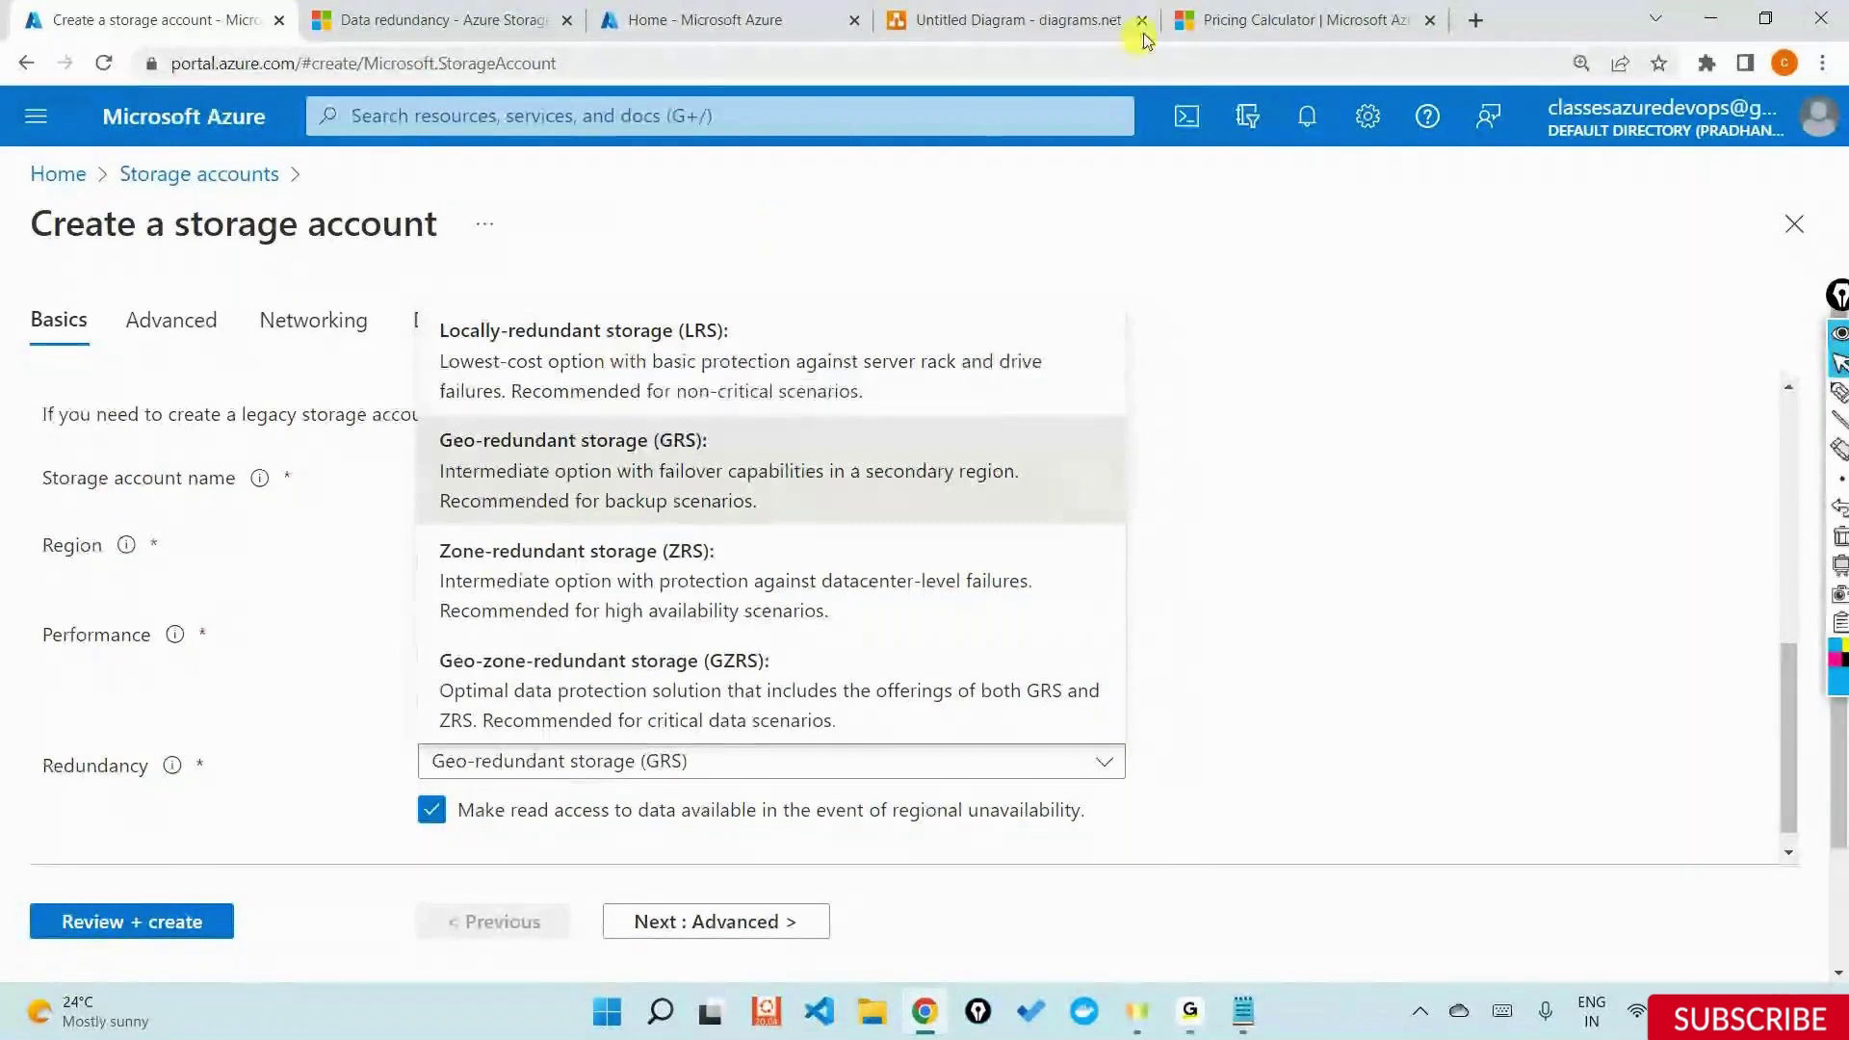
Switch to the Azure Pricing Calculator, set the storage account's redundancy to ZRS and check its average monthly price
{"action": "left_click", "coordinate": [1203, 20]}
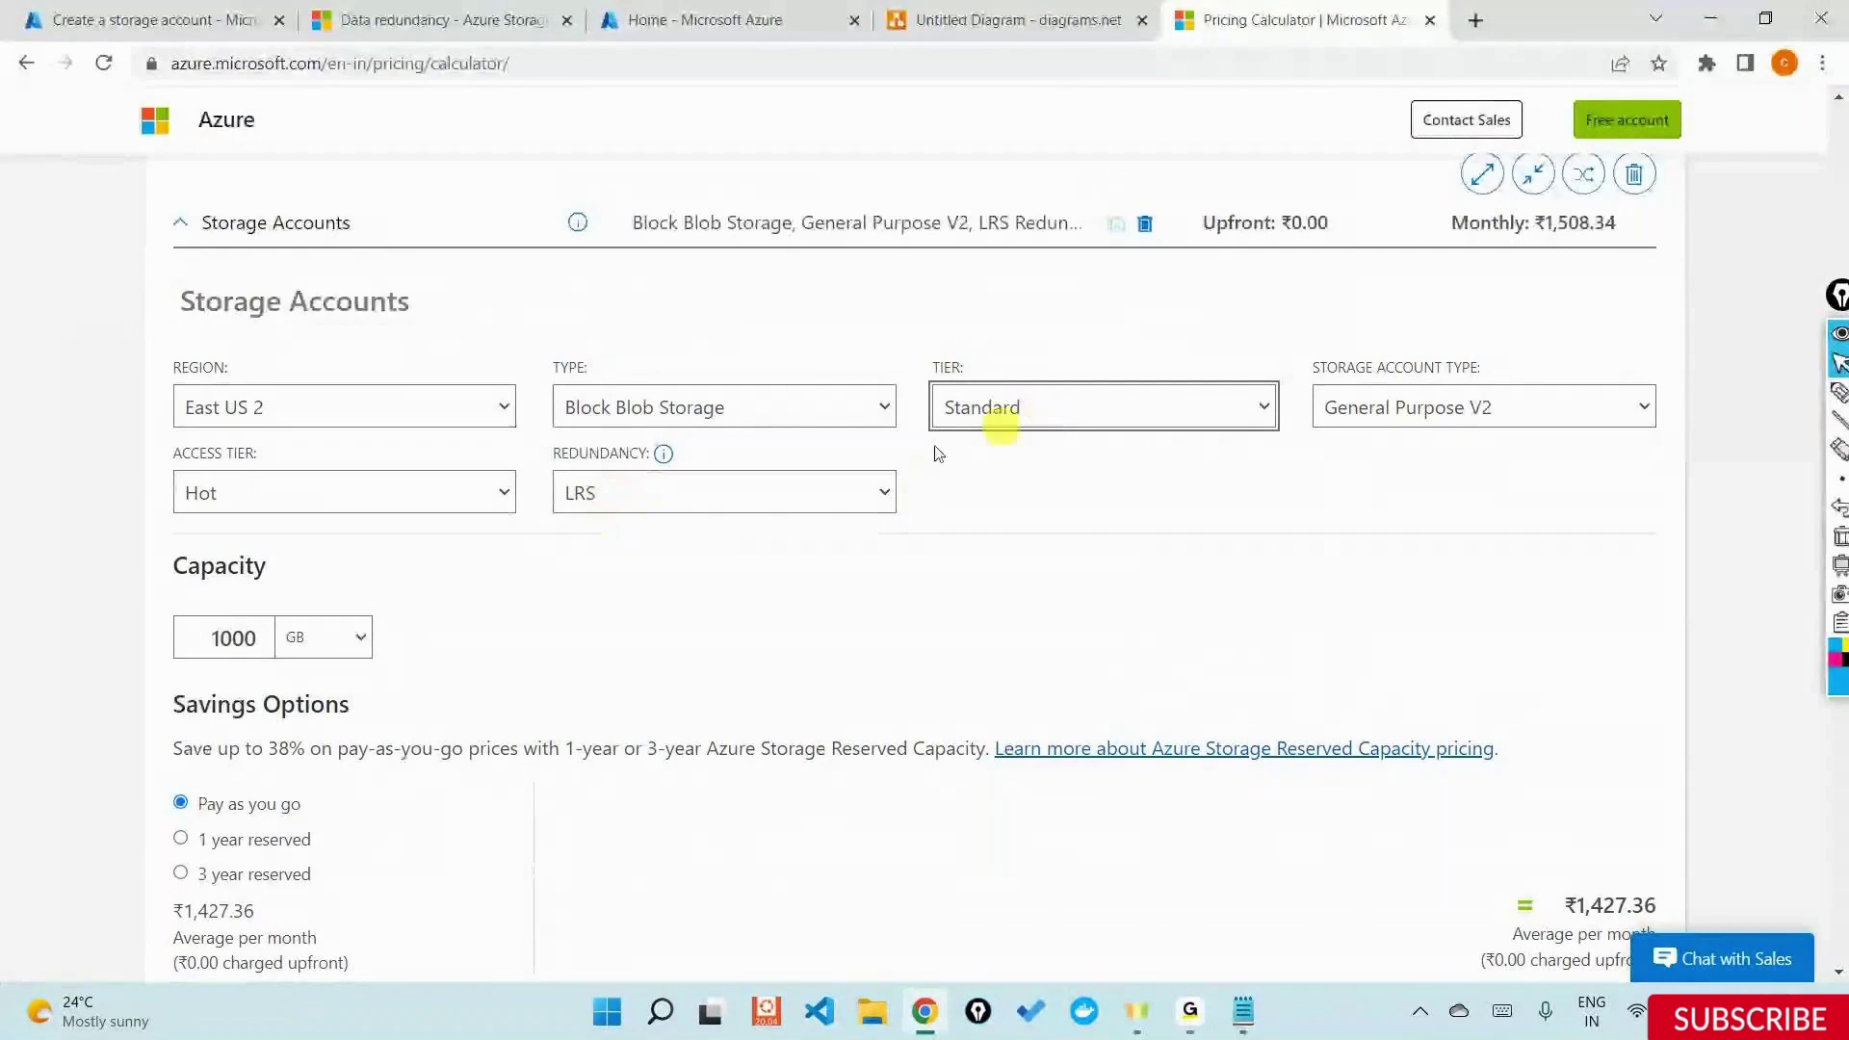
{"action": "scroll", "coordinate": [653, 532], "scroll_direction": "down", "scroll_amount": 1}
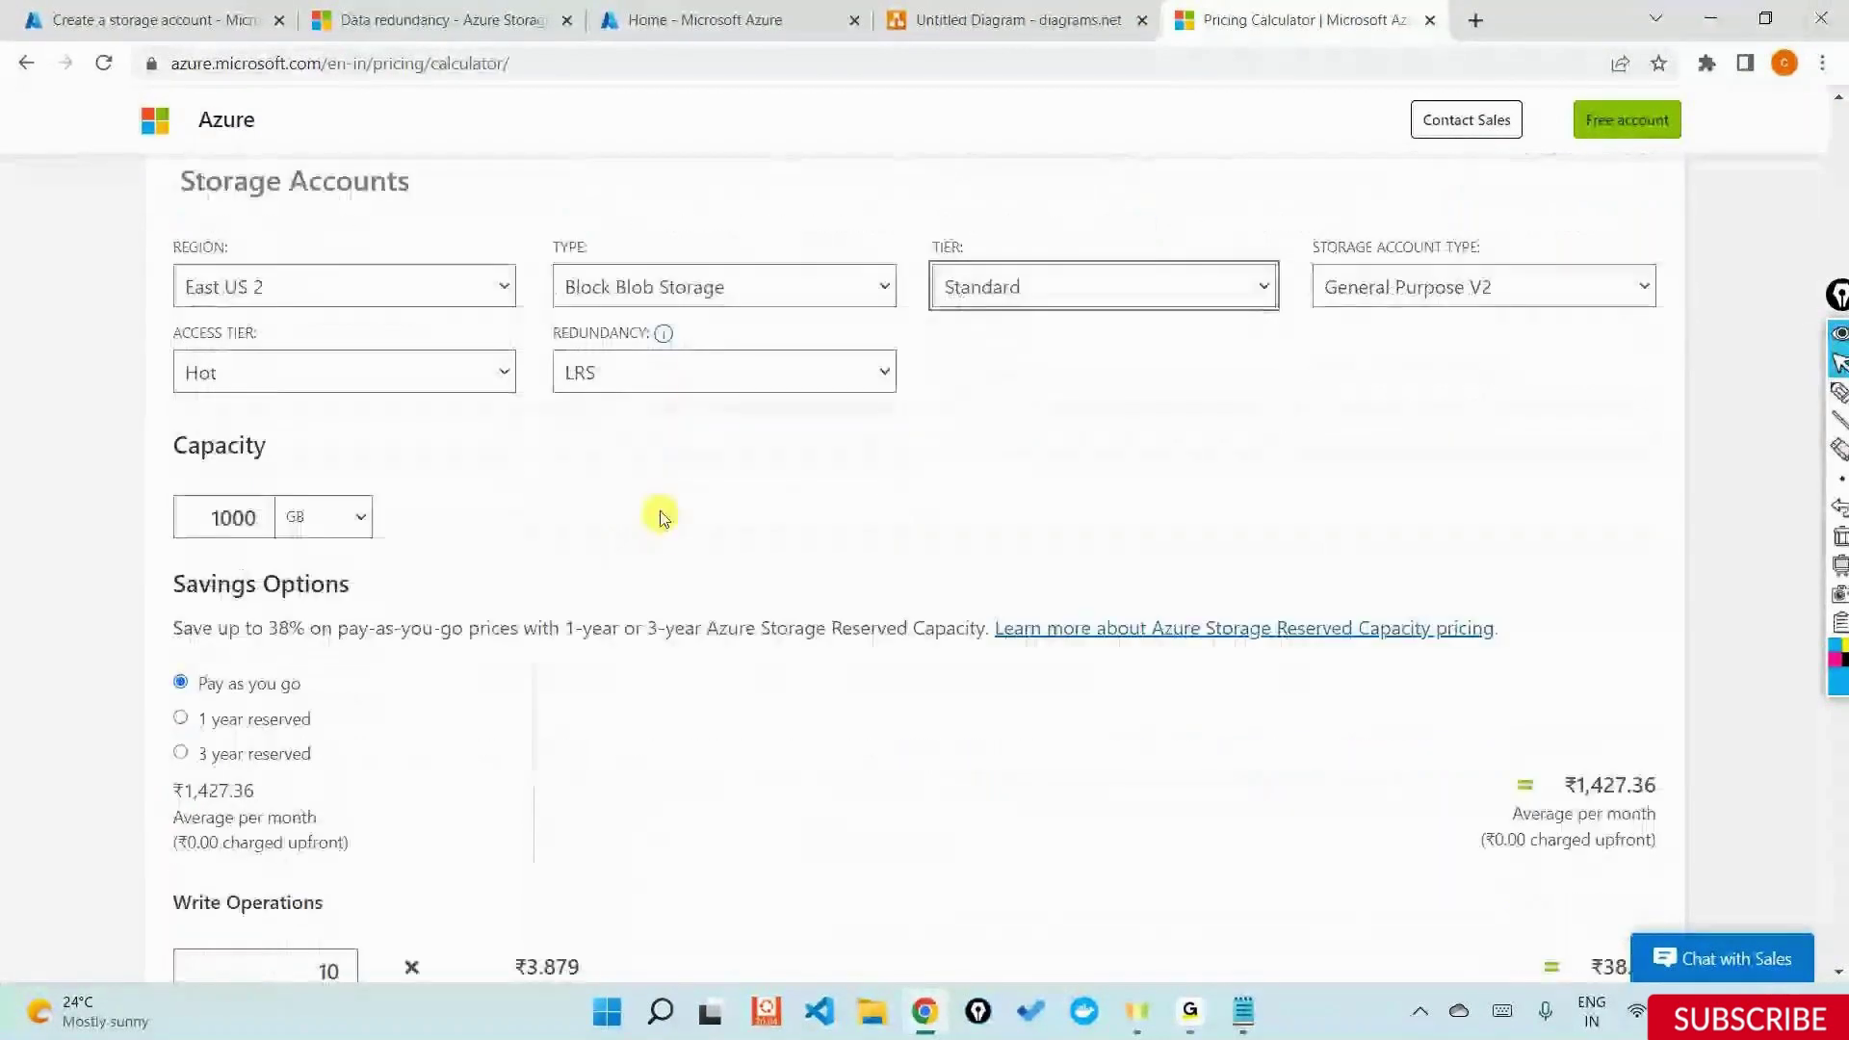
{"action": "left_click", "coordinate": [657, 374]}
{"action": "left_click", "coordinate": [610, 433]}
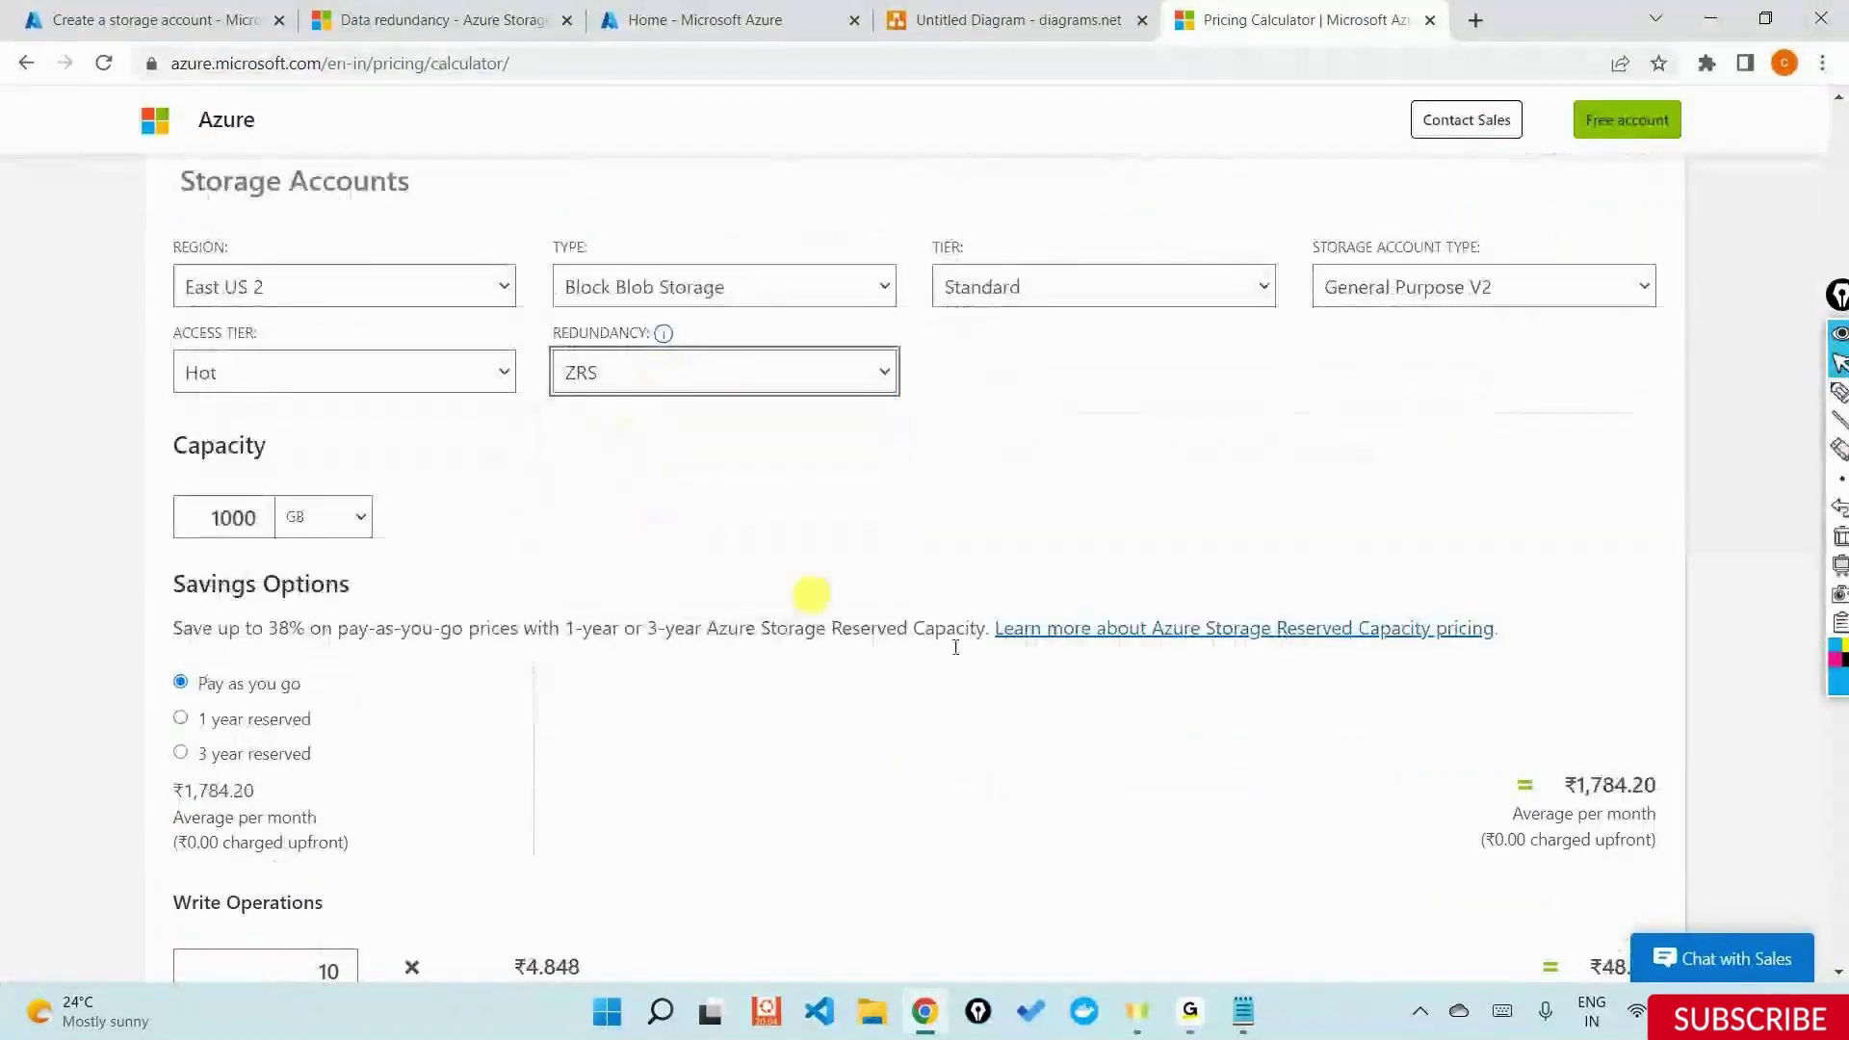
{"action": "left_click_drag", "start_coordinate": [1575, 782], "coordinate": [1645, 784]}
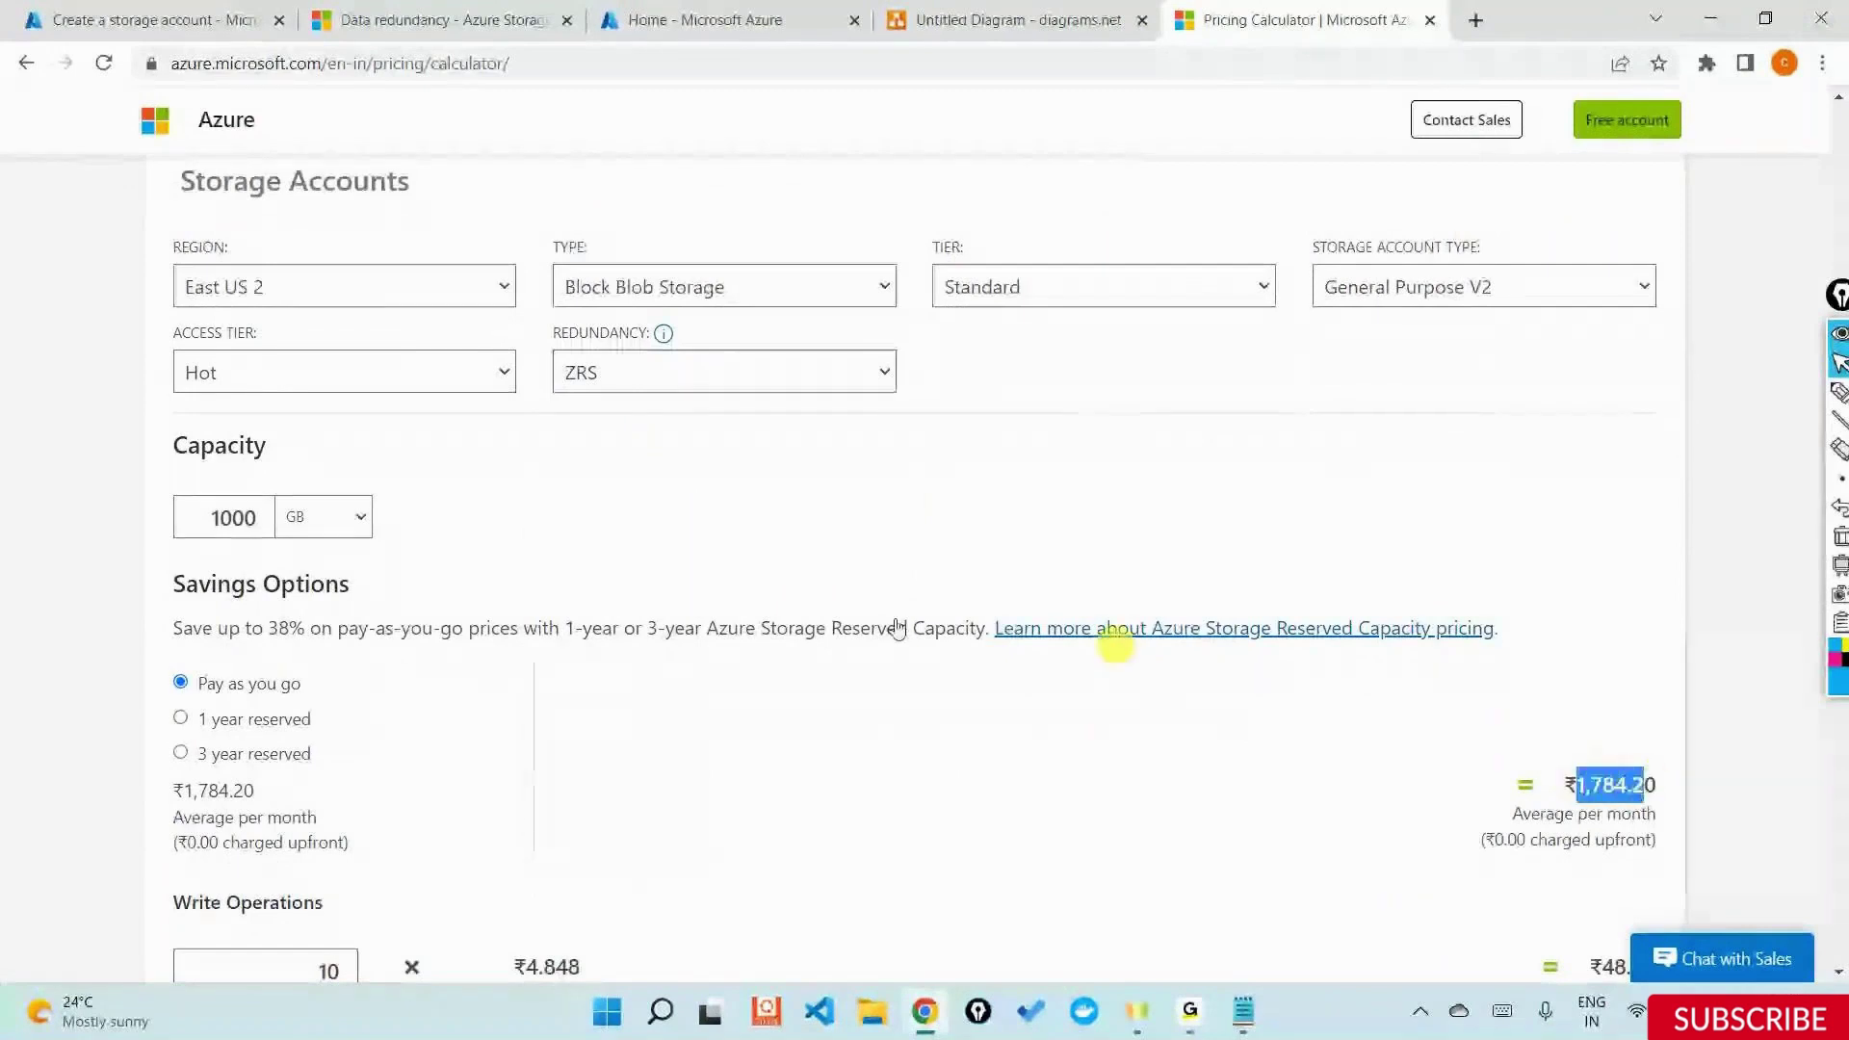
Change the estimate's redundancy to GRS and check the average monthly price
{"action": "left_click", "coordinate": [627, 380]}
{"action": "left_click", "coordinate": [627, 462]}
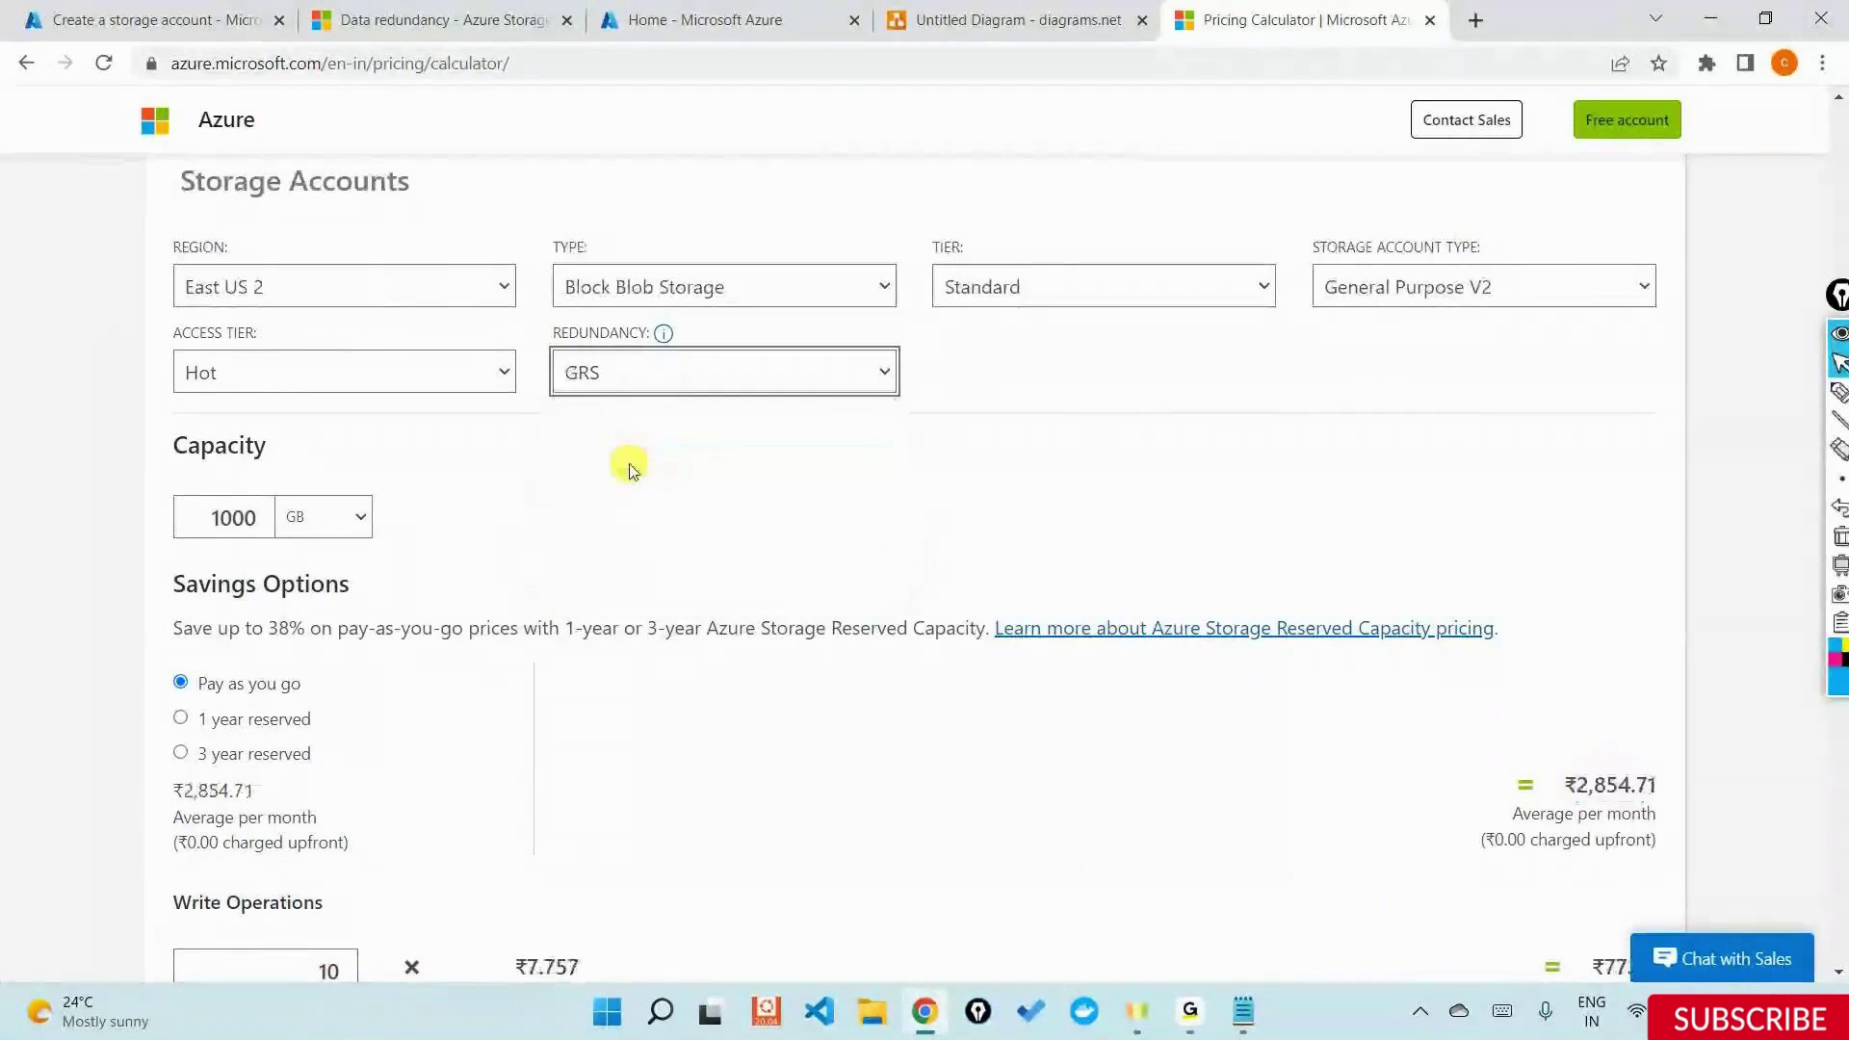
{"action": "left_click_drag", "start_coordinate": [1577, 785], "coordinate": [1656, 782]}
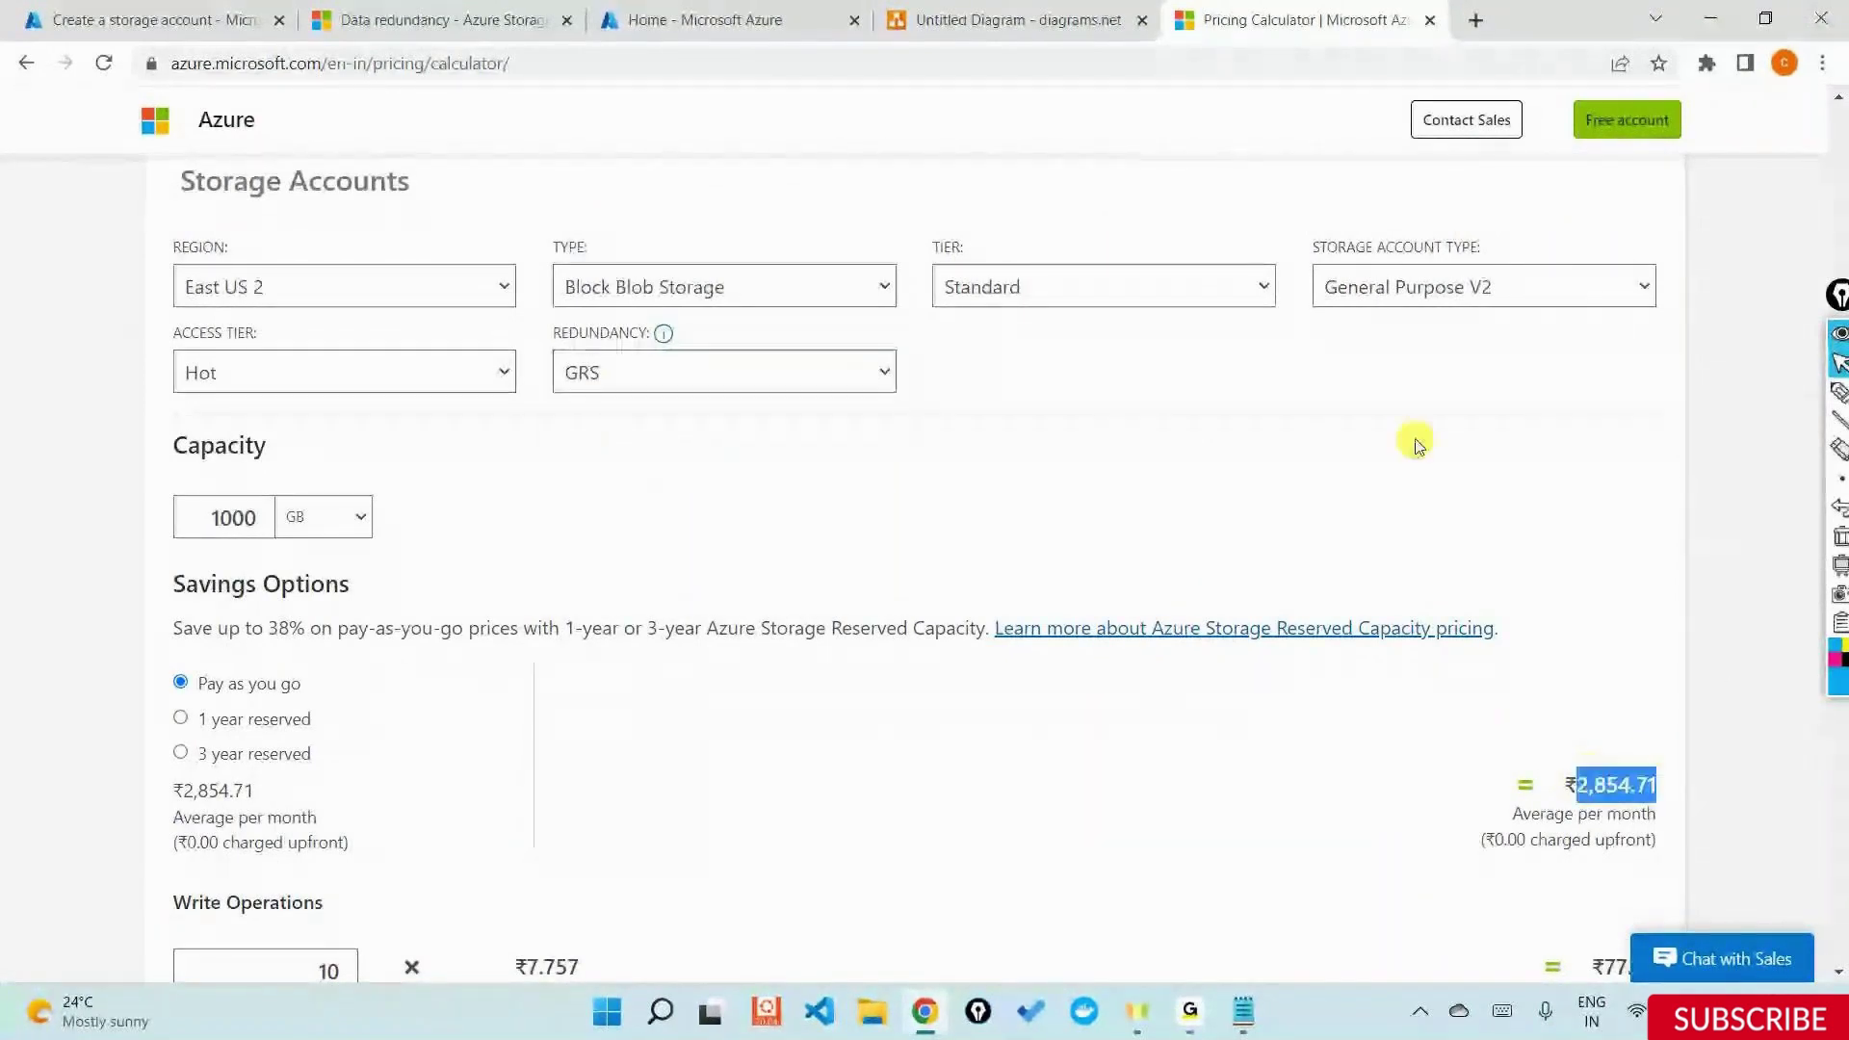
Compare the average monthly price with the redundancy set to RA-GRS and to GZRS
{"action": "left_click", "coordinate": [819, 381]}
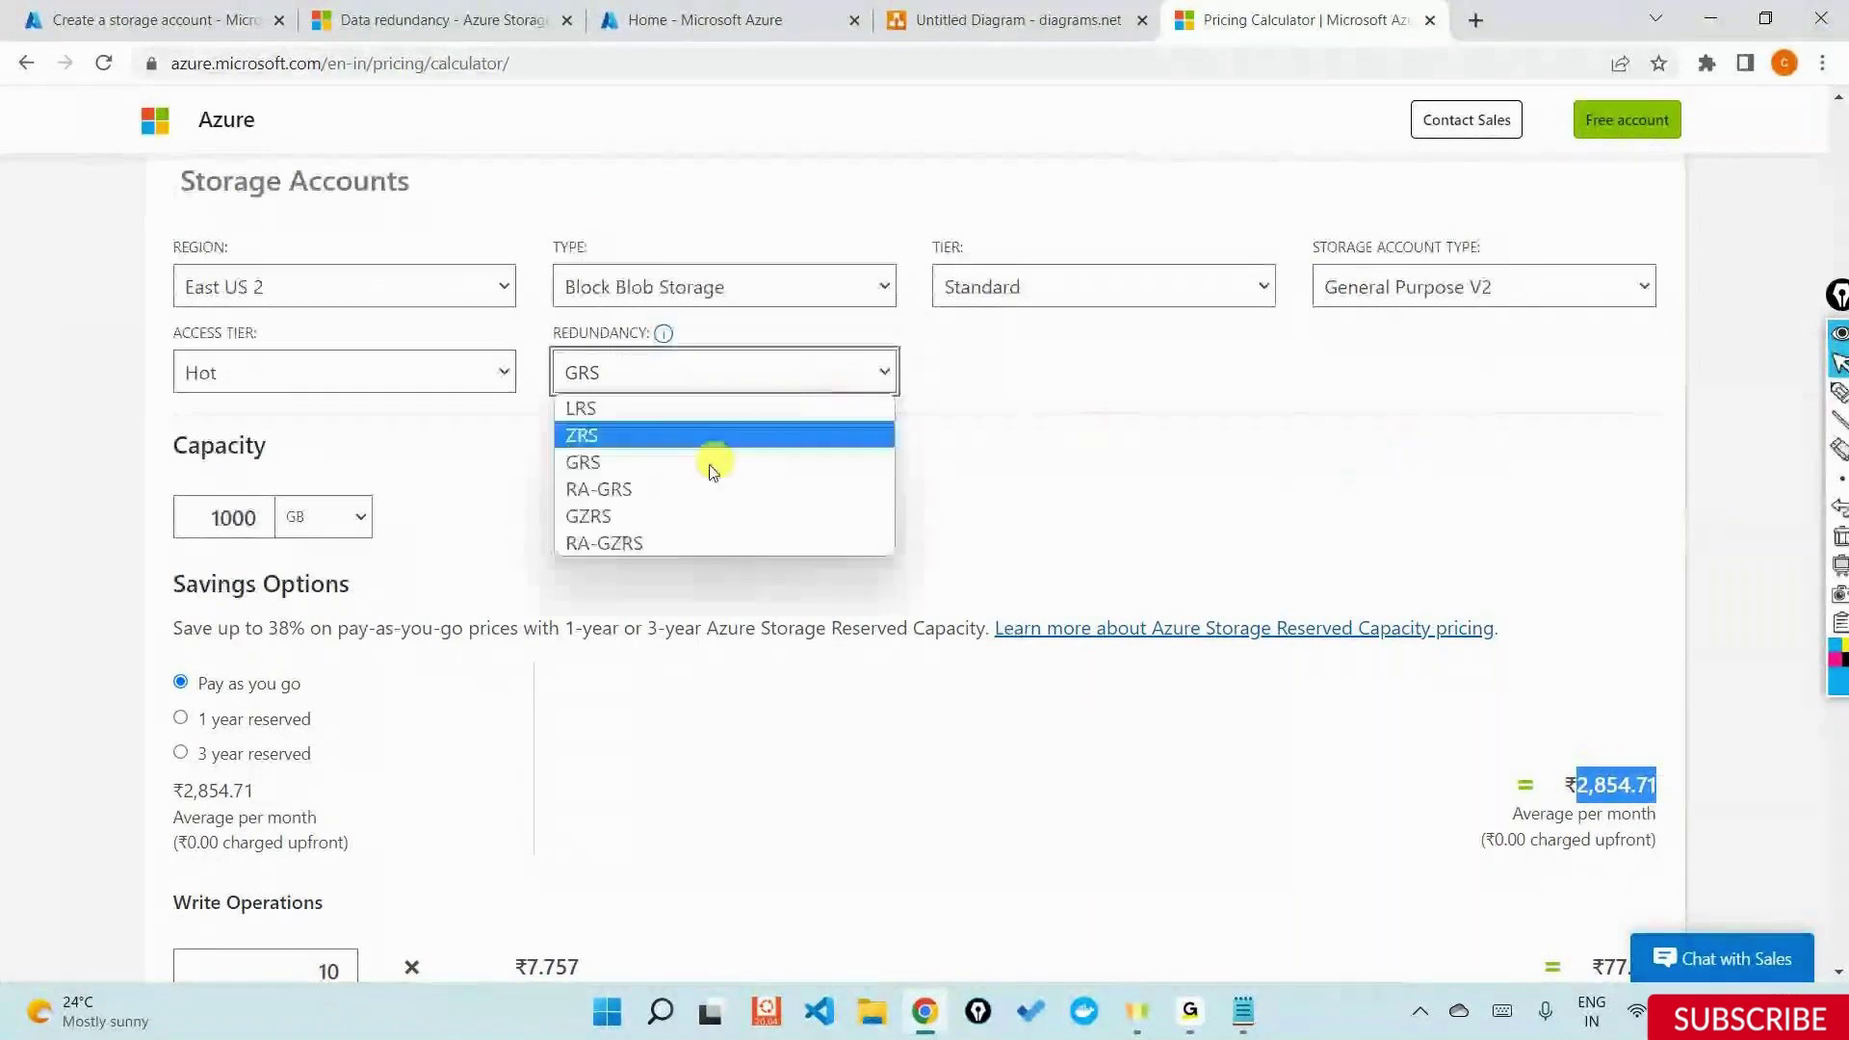
{"action": "left_click", "coordinate": [664, 493]}
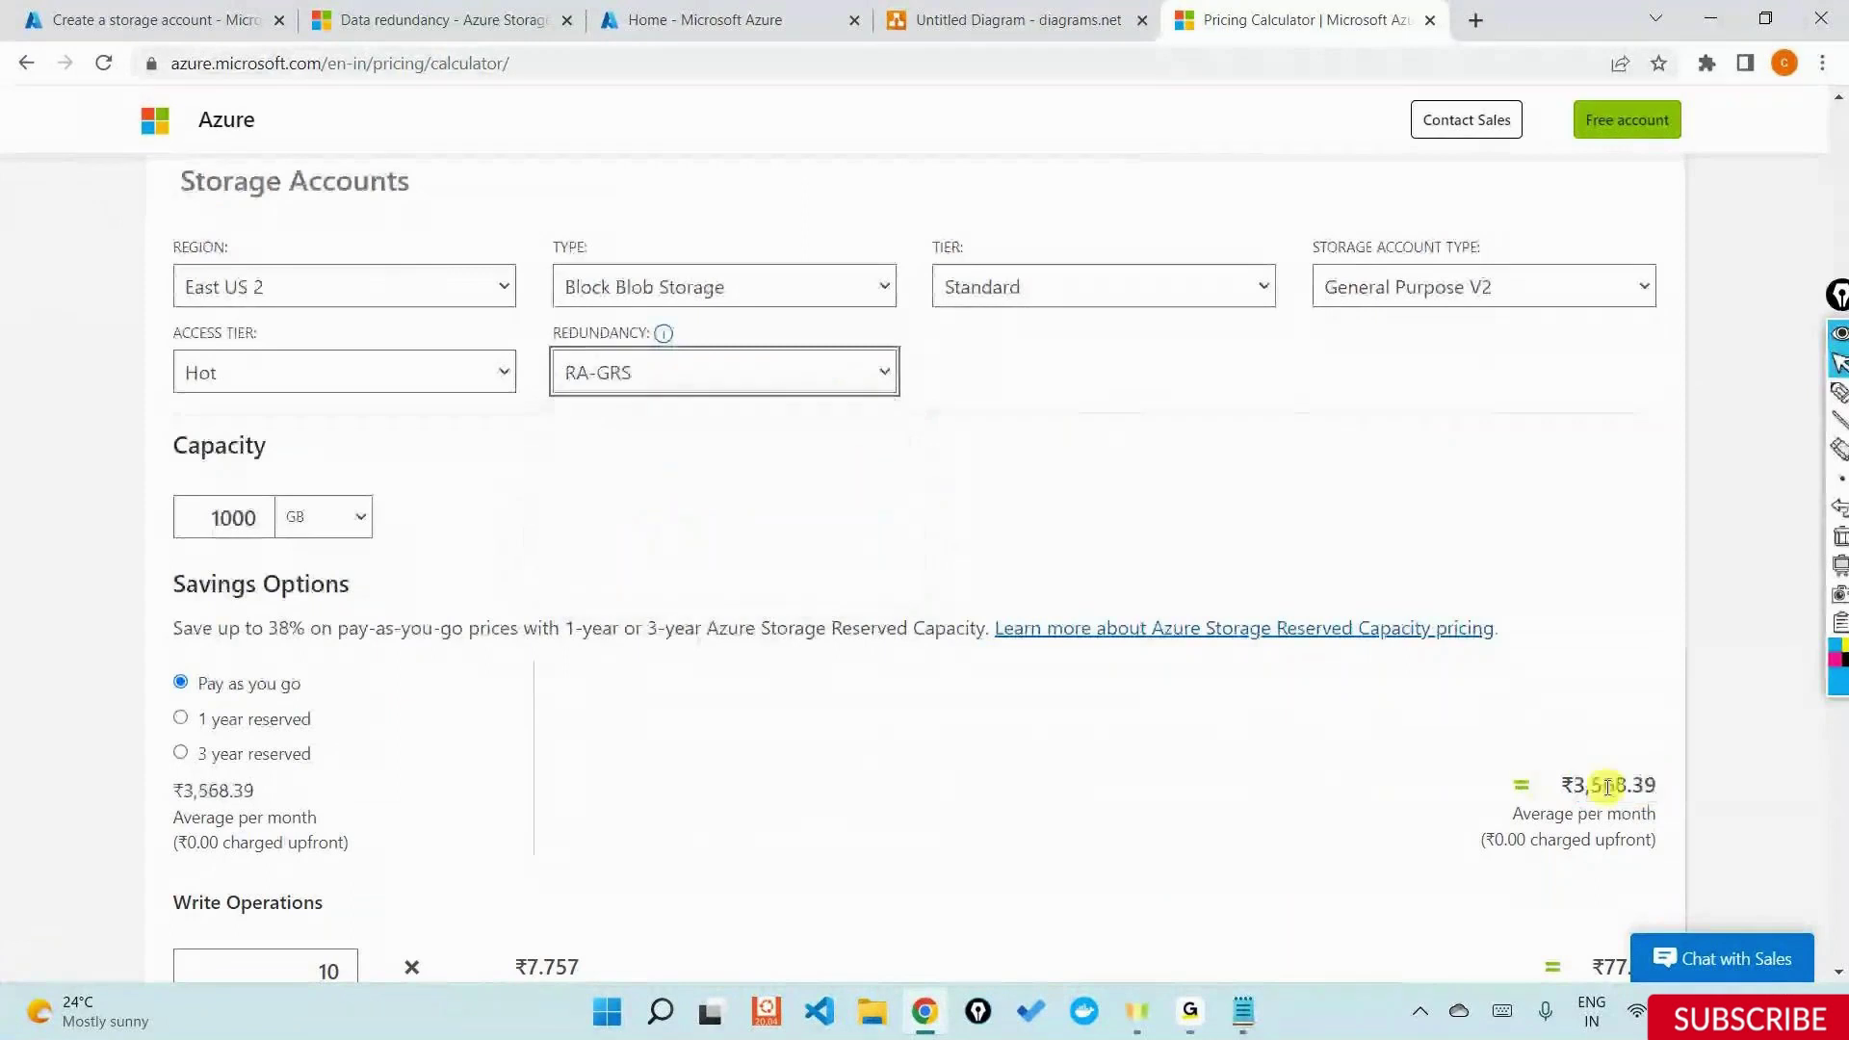
{"action": "double_click", "coordinate": [1606, 787]}
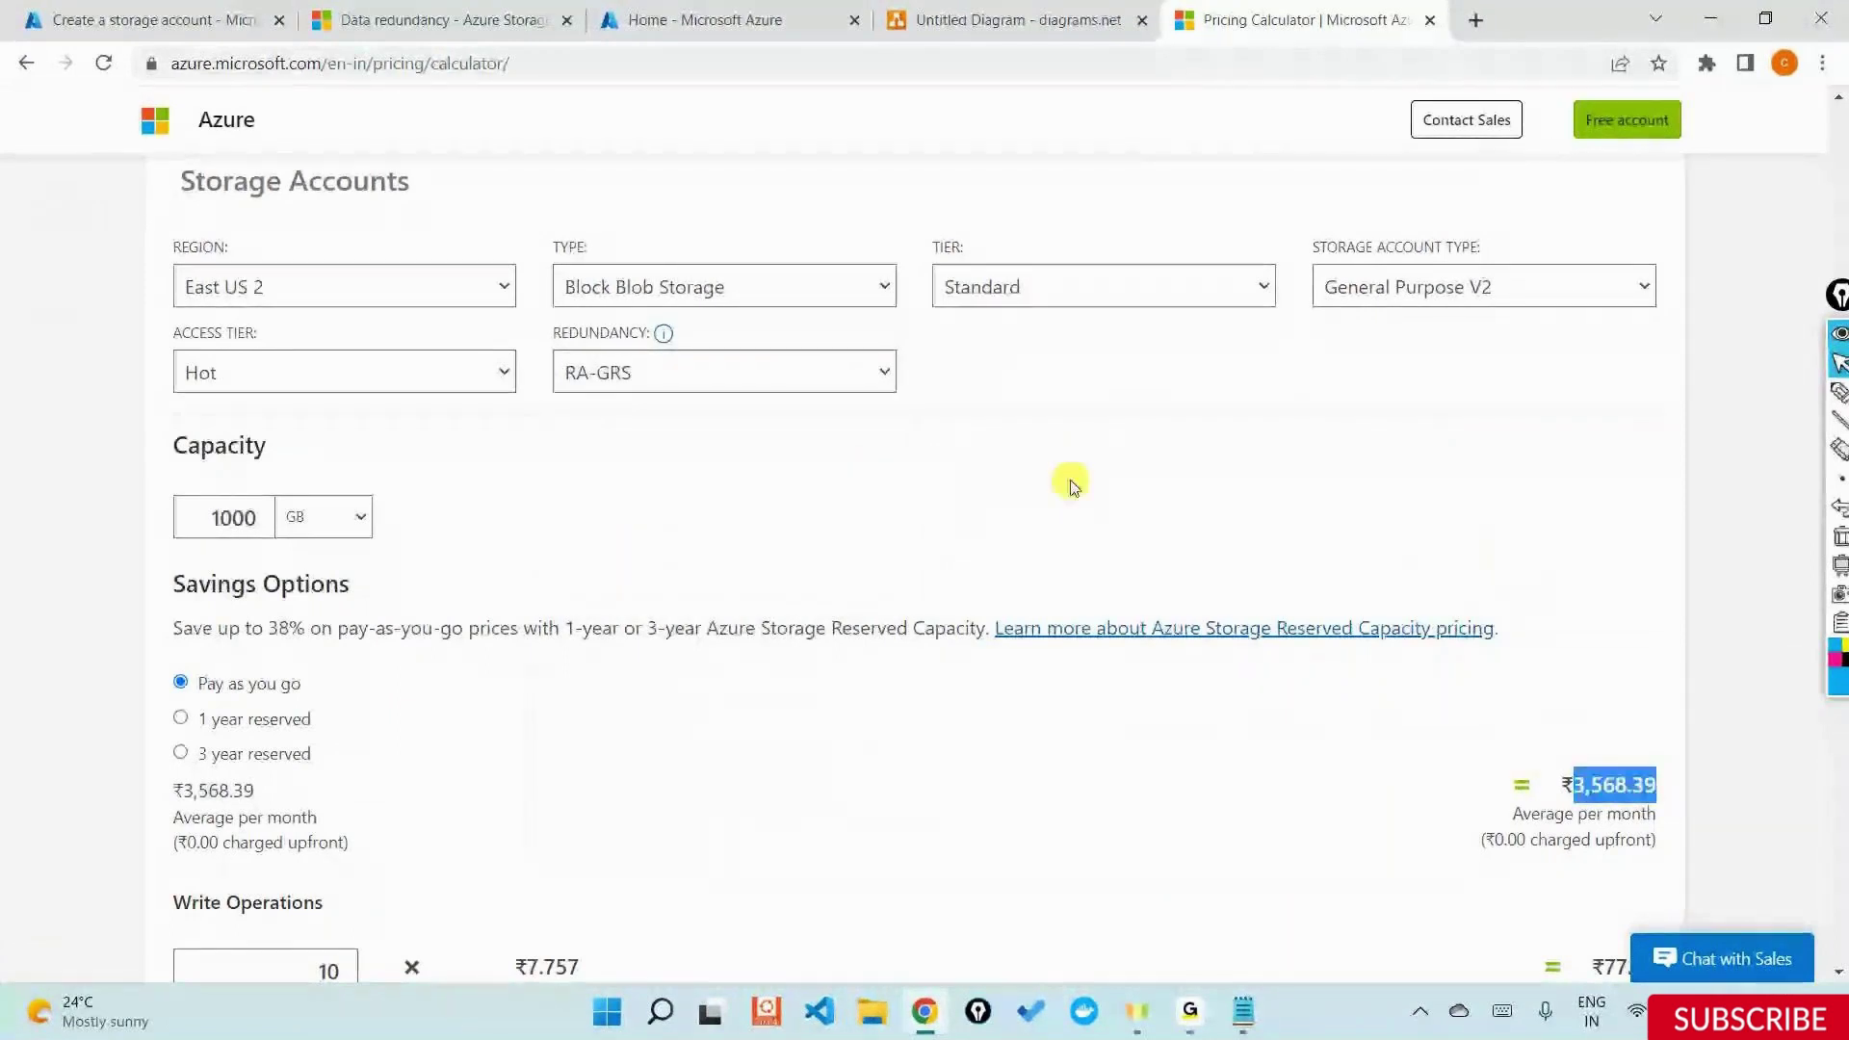
{"action": "left_click", "coordinate": [846, 384]}
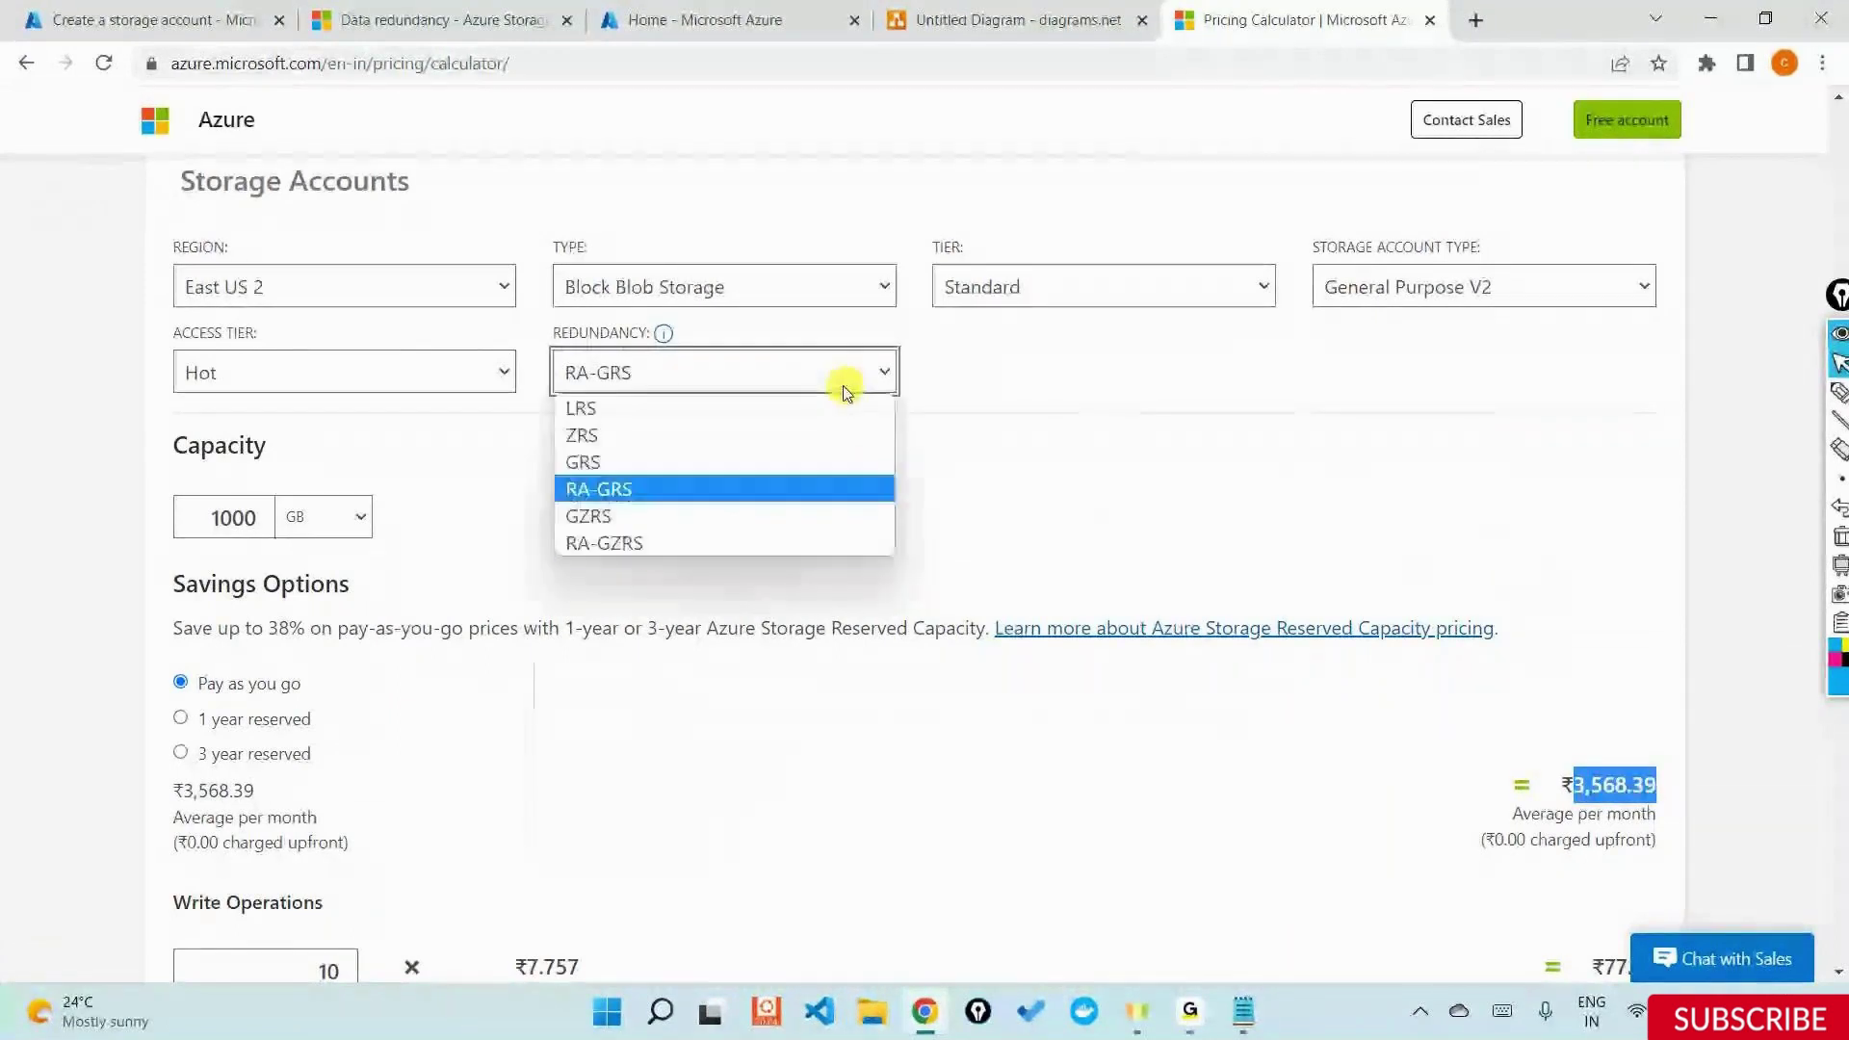
{"action": "left_click", "coordinate": [615, 518]}
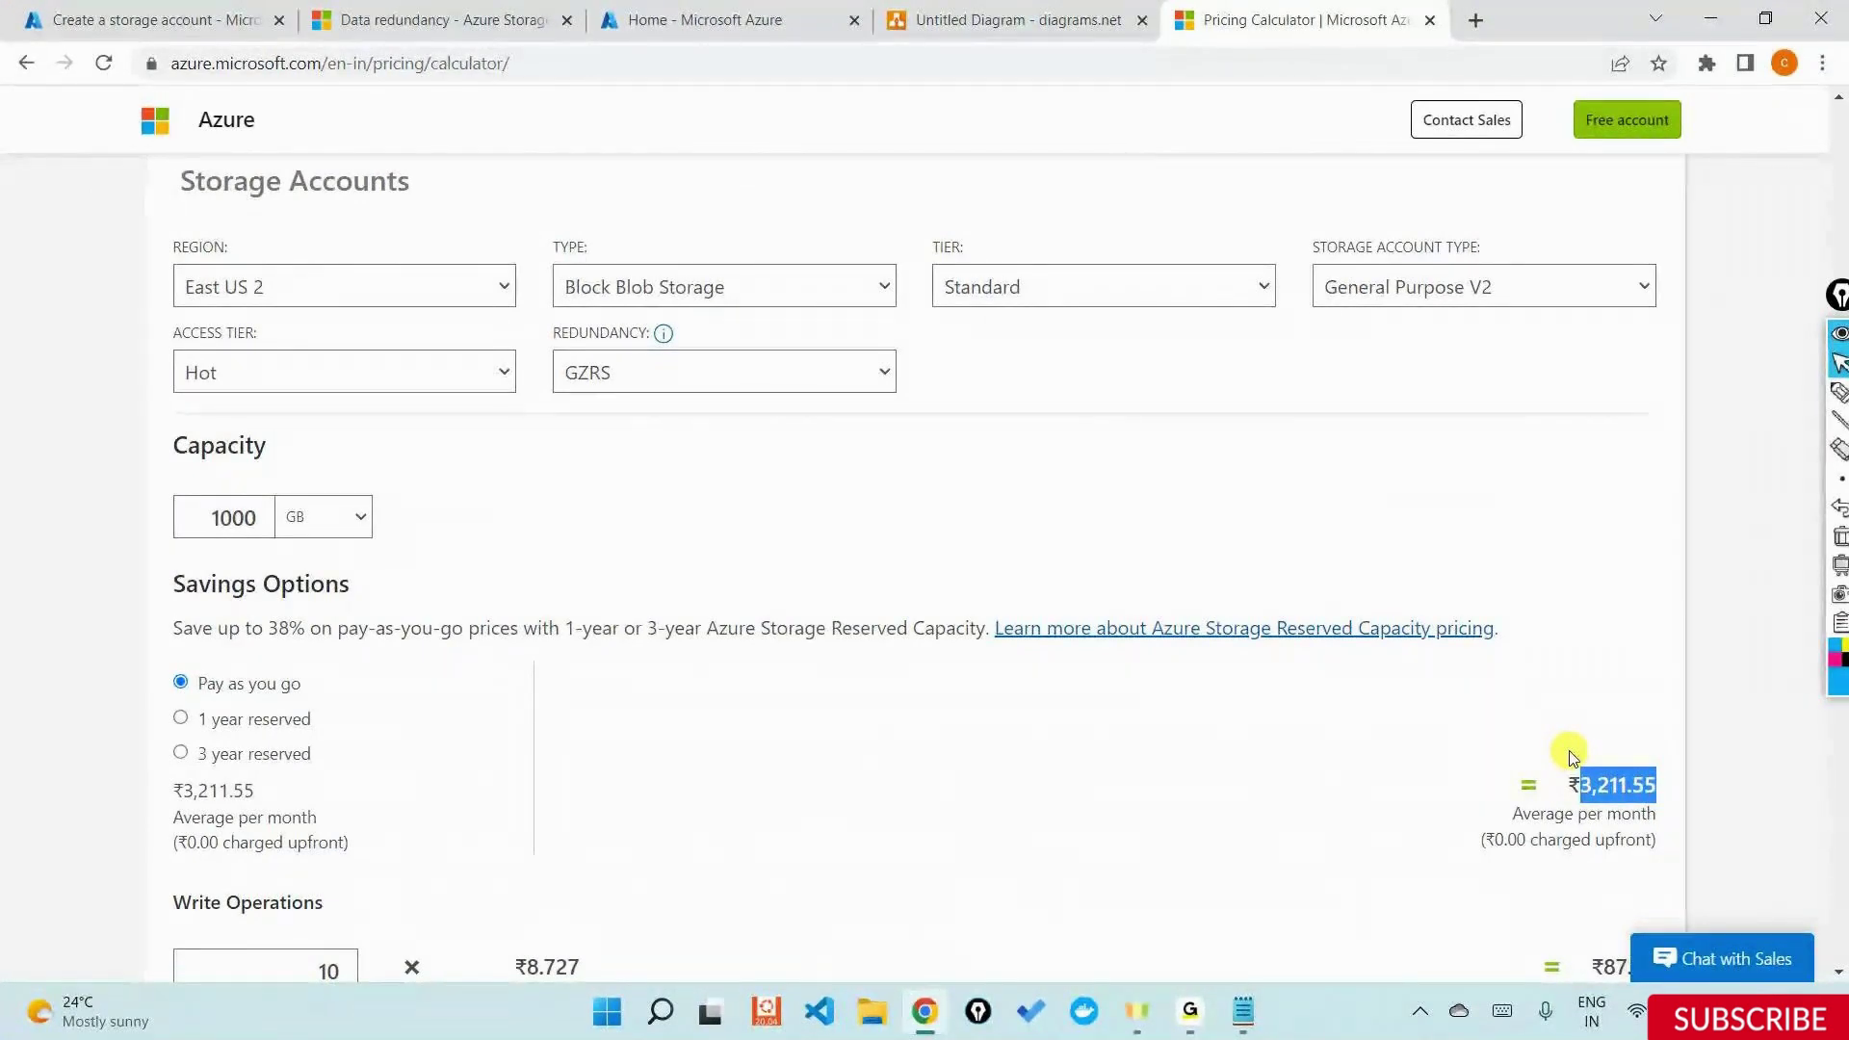
Return to the Azure portal, set the new storage account's redundancy to Locally-redundant storage (LRS) and open its final review
{"action": "left_click", "coordinate": [142, 36]}
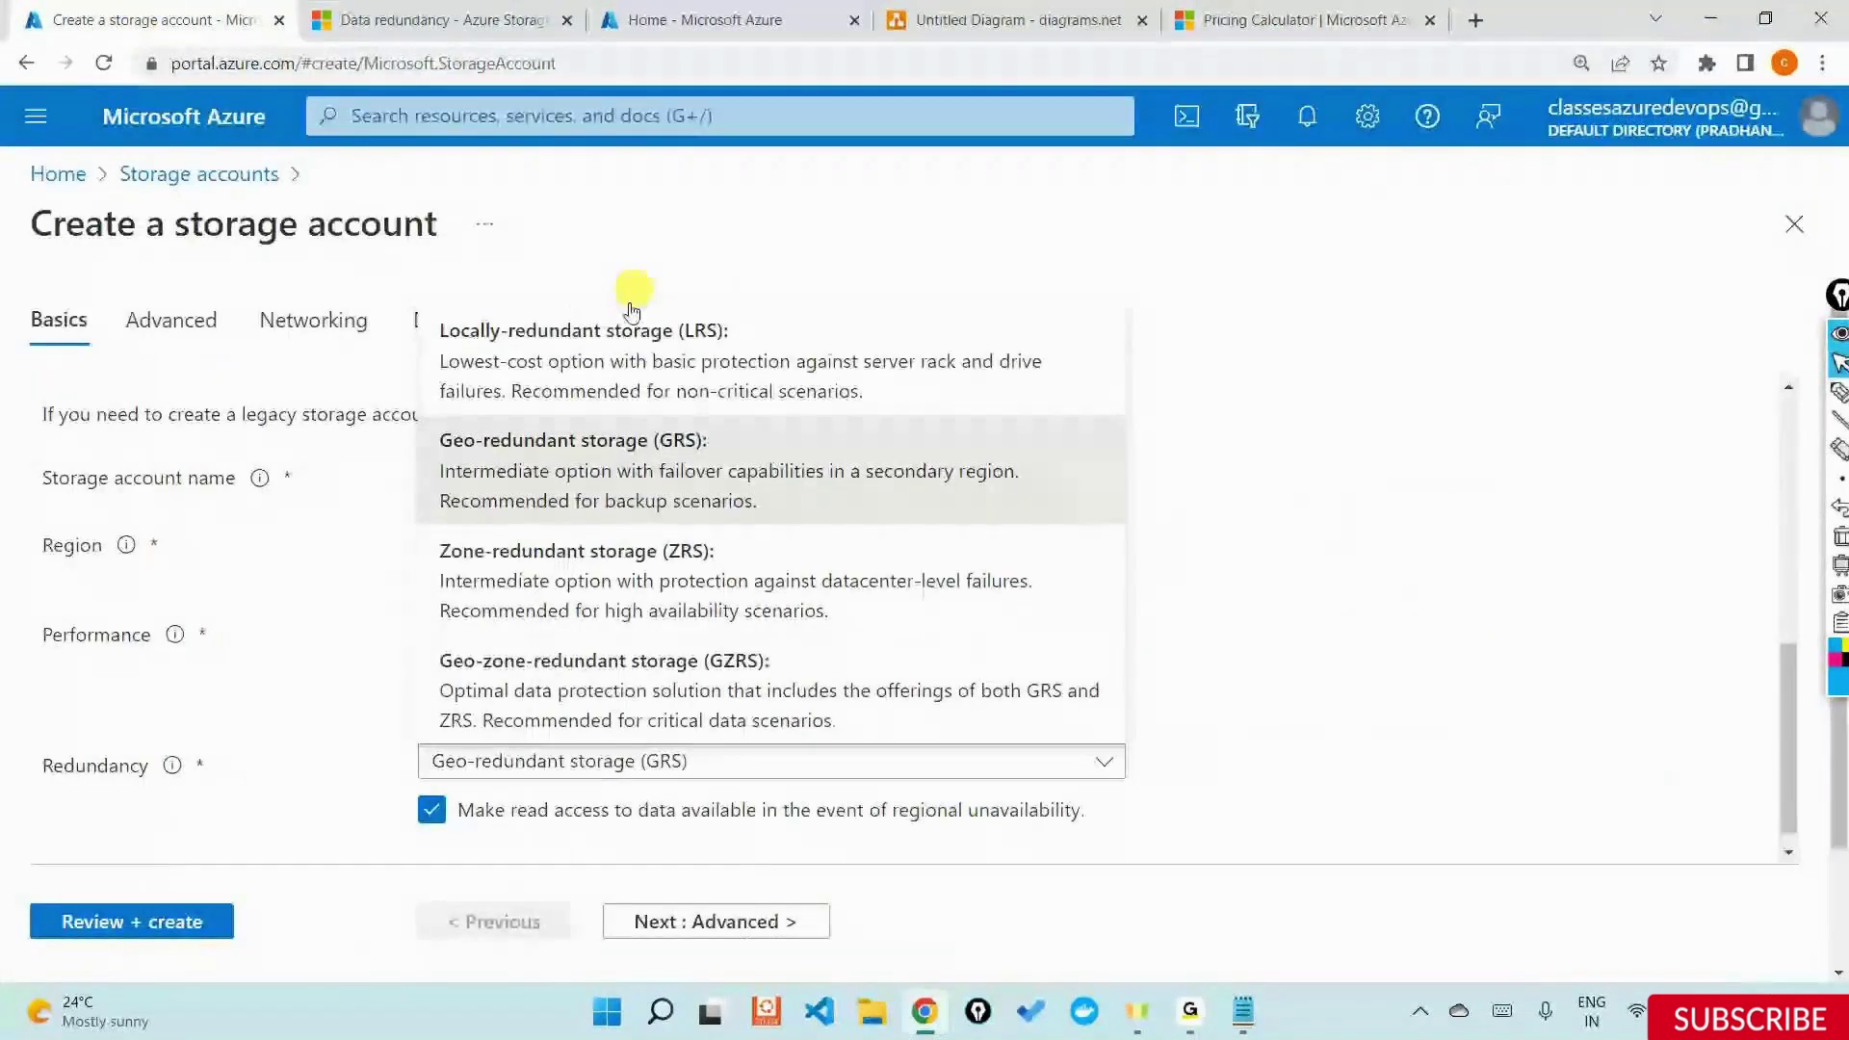
{"action": "left_click", "coordinate": [619, 346]}
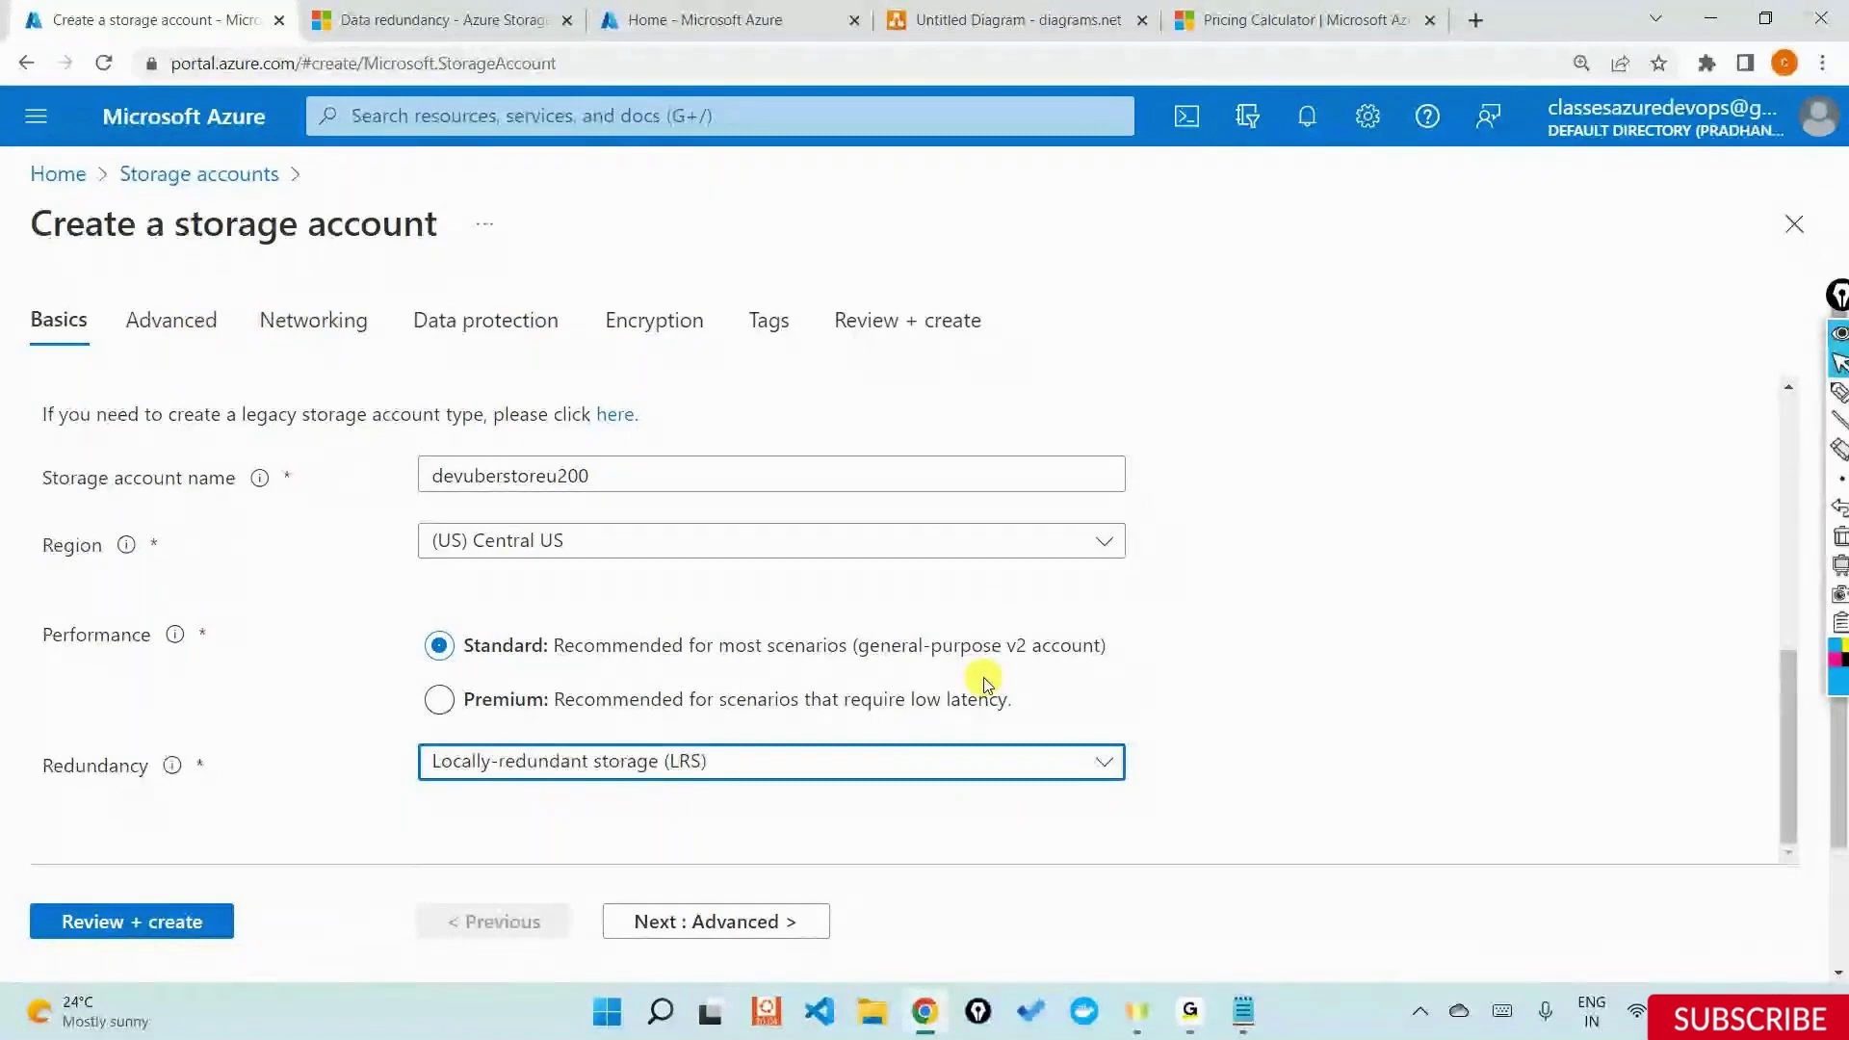
{"action": "left_click", "coordinate": [113, 924]}
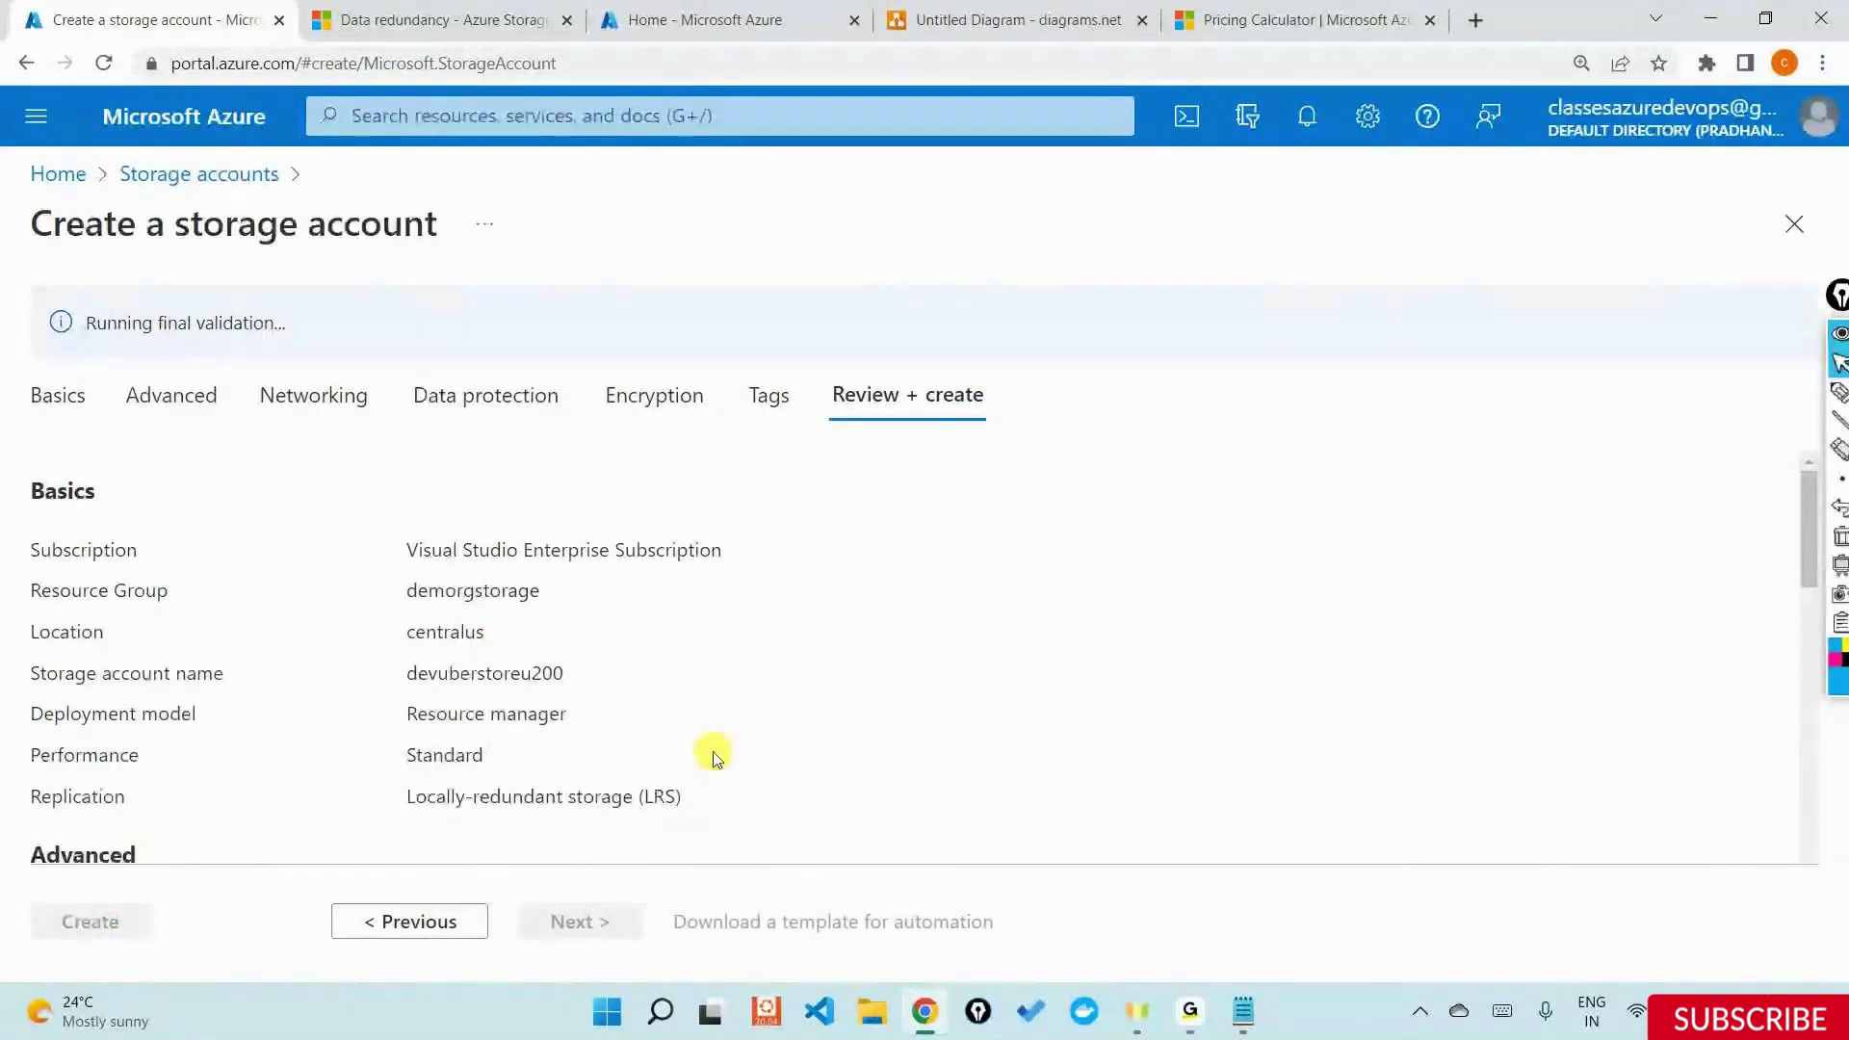
Review the storage account summary, examining subscription, resource group, location, account name, replication, advanced, data protection and encryption settings
{"action": "scroll", "coordinate": [347, 627], "scroll_direction": "down", "scroll_amount": 2}
{"action": "scroll", "coordinate": [302, 607], "scroll_direction": "up", "scroll_amount": 2}
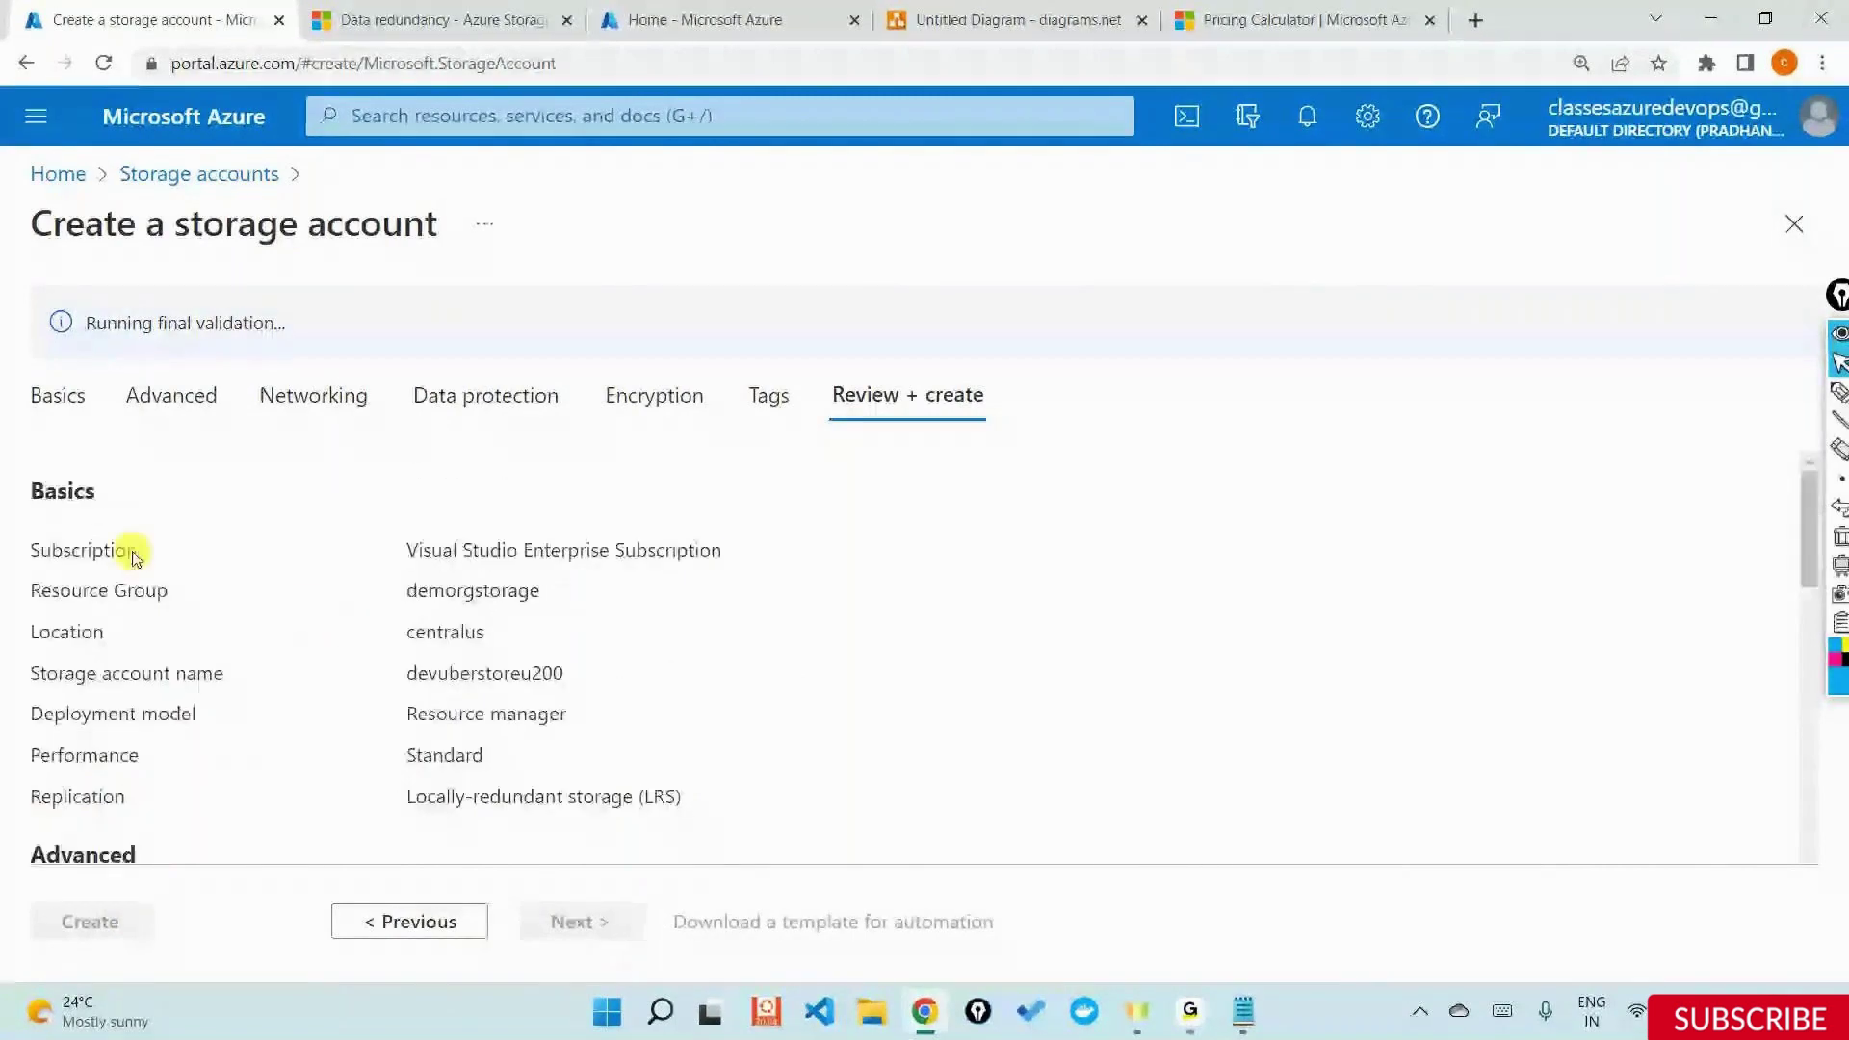
{"action": "left_click_drag", "start_coordinate": [403, 551], "coordinate": [738, 553]}
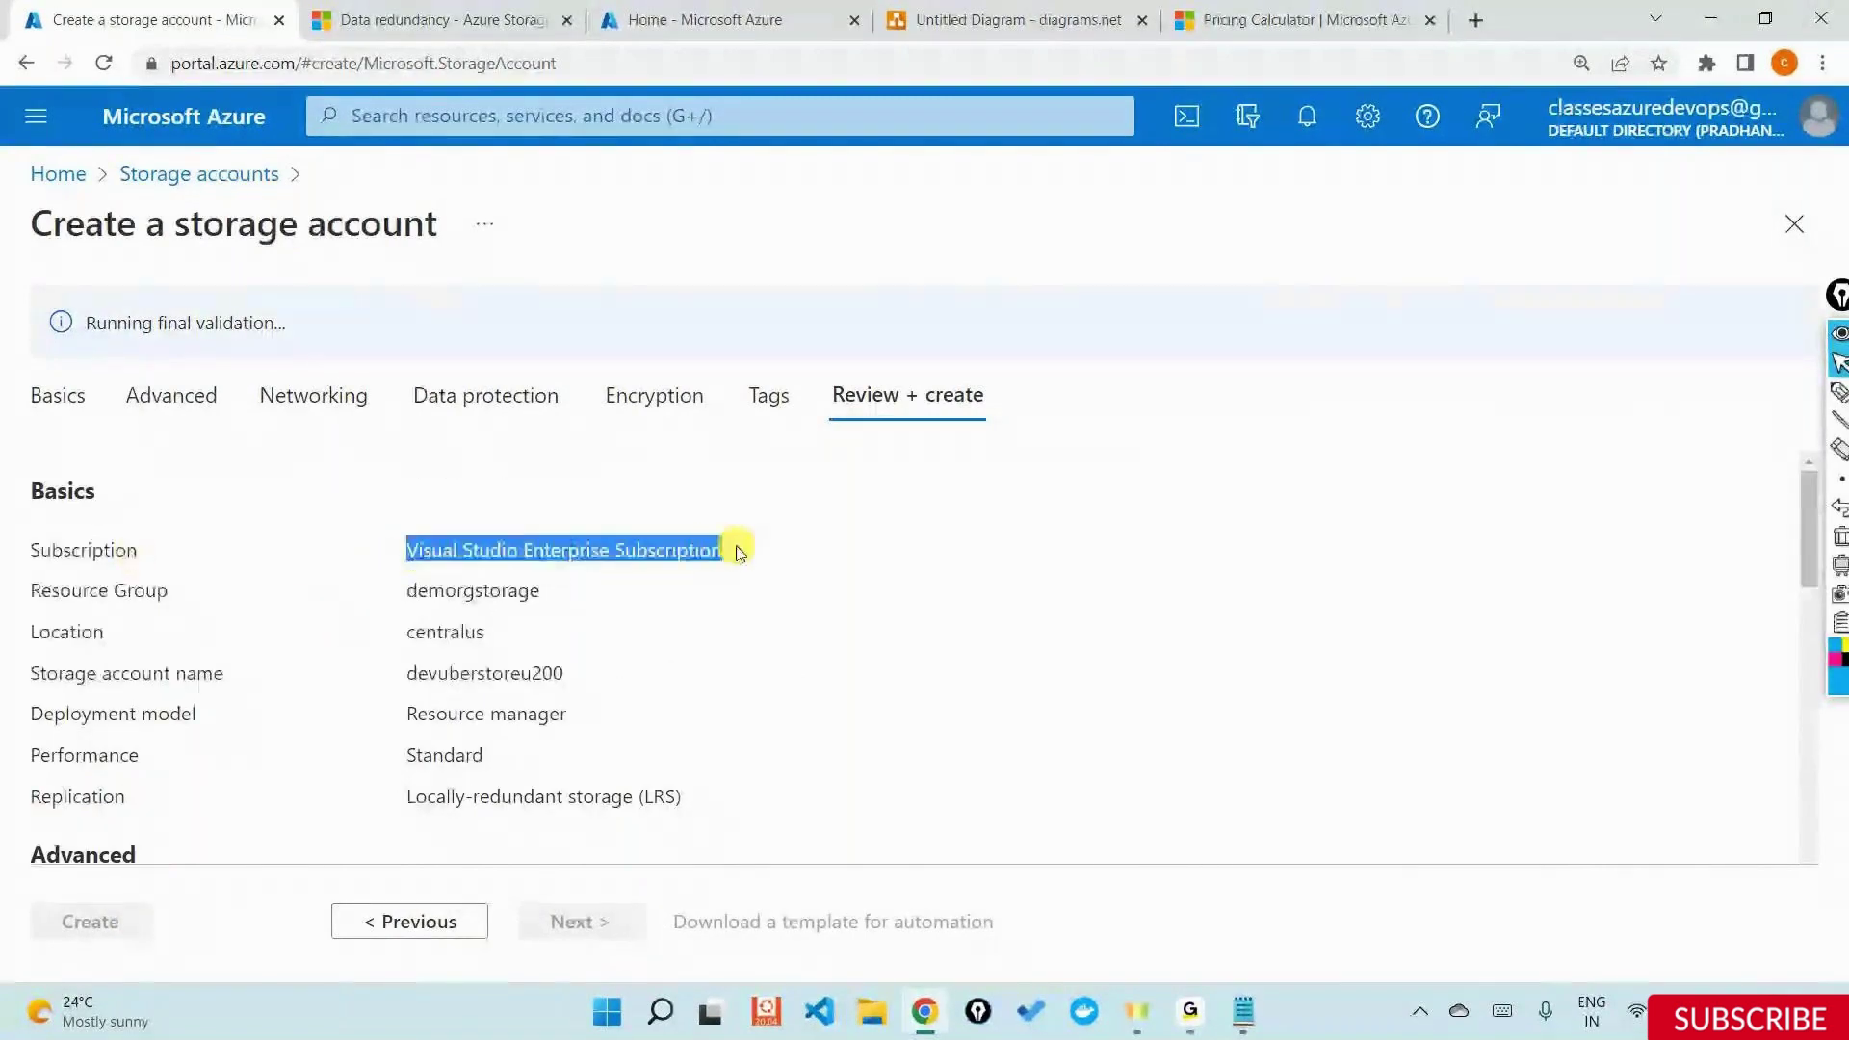
{"action": "left_click", "coordinate": [778, 586]}
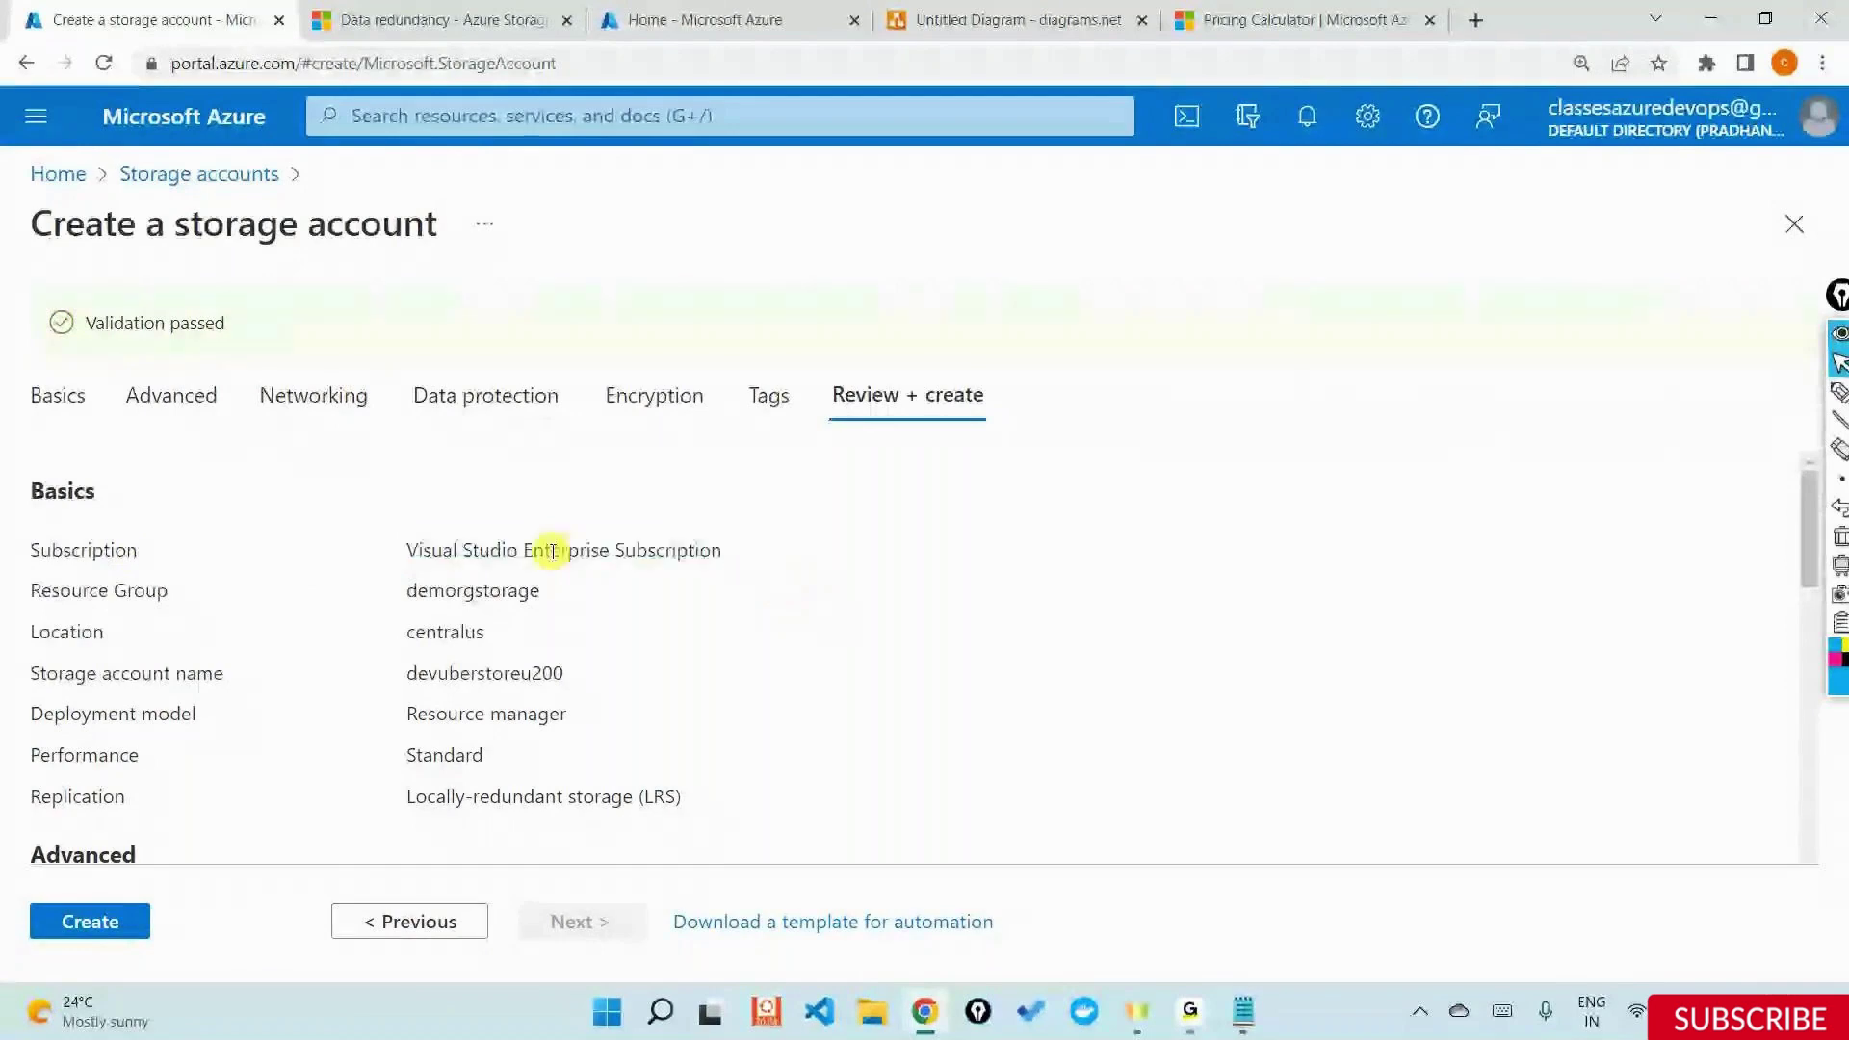
{"action": "double_click", "coordinate": [556, 550]}
{"action": "left_click", "coordinate": [731, 576]}
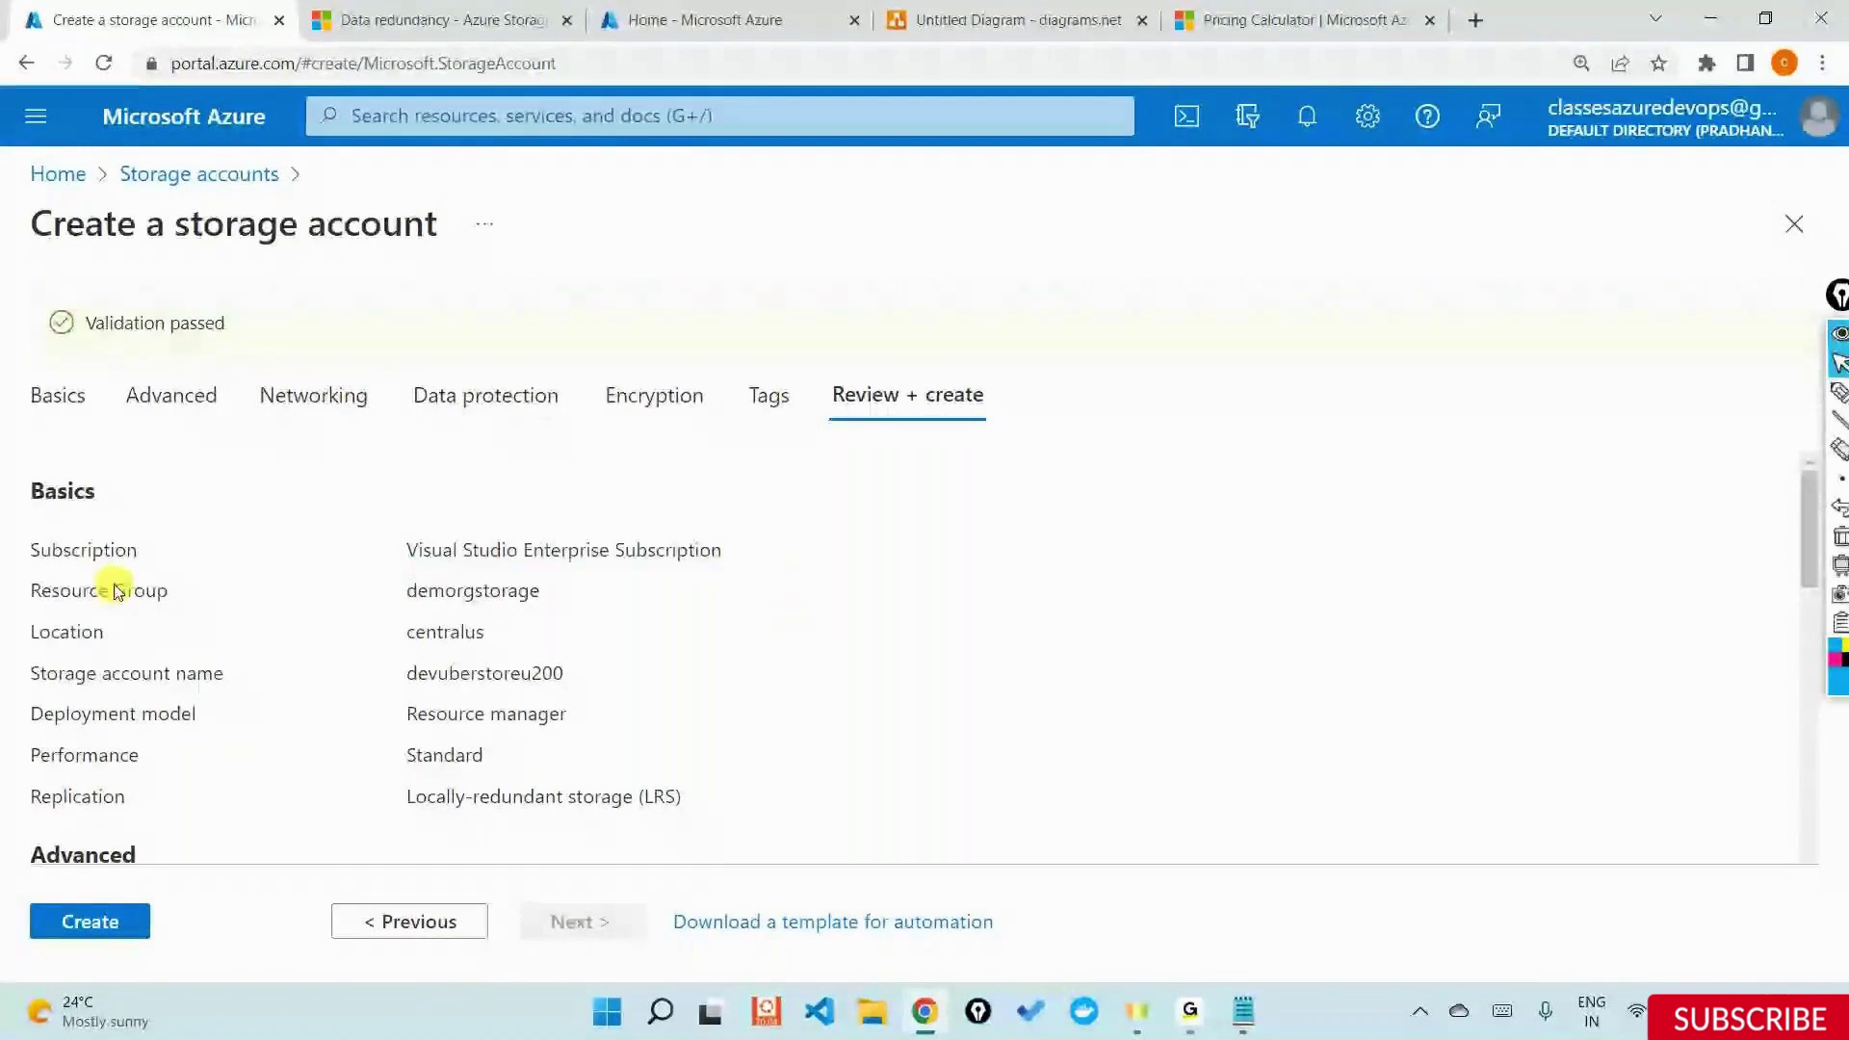
{"action": "double_click", "coordinate": [430, 592]}
{"action": "scroll", "coordinate": [793, 731], "scroll_direction": "down", "scroll_amount": 1}
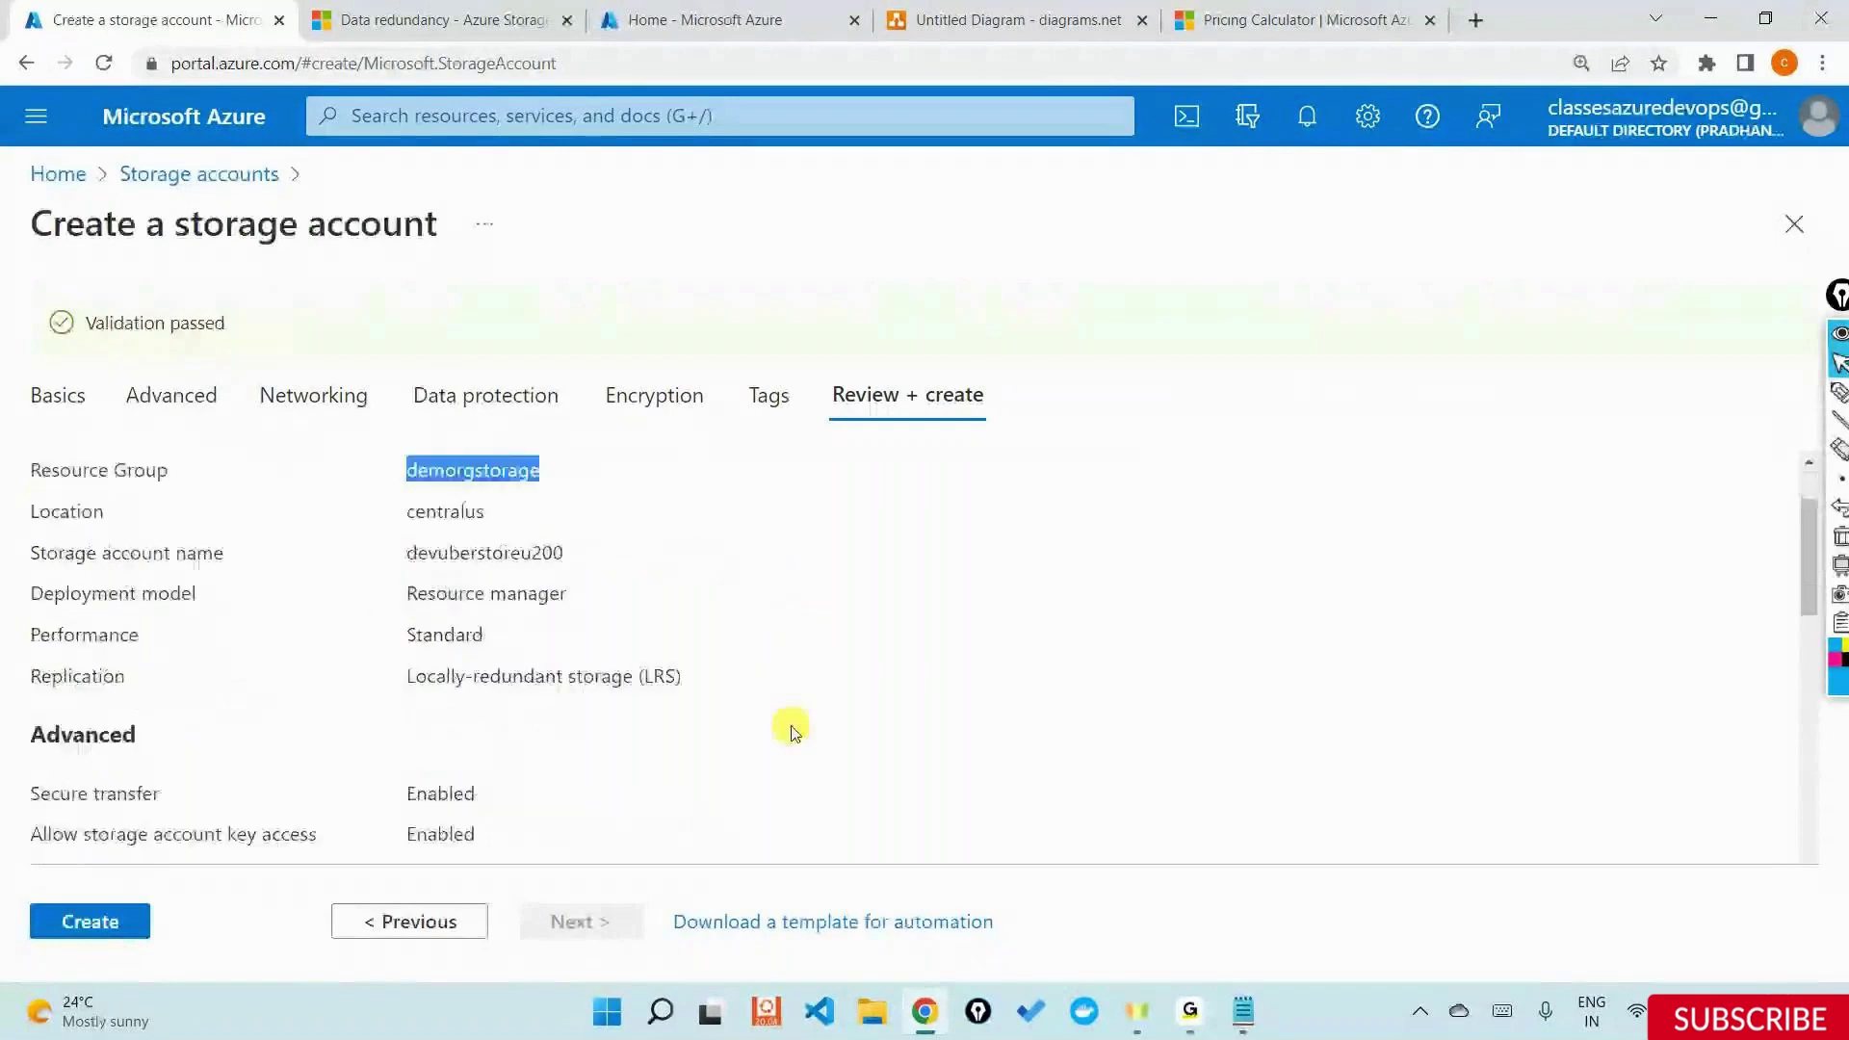
{"action": "double_click", "coordinate": [449, 510]}
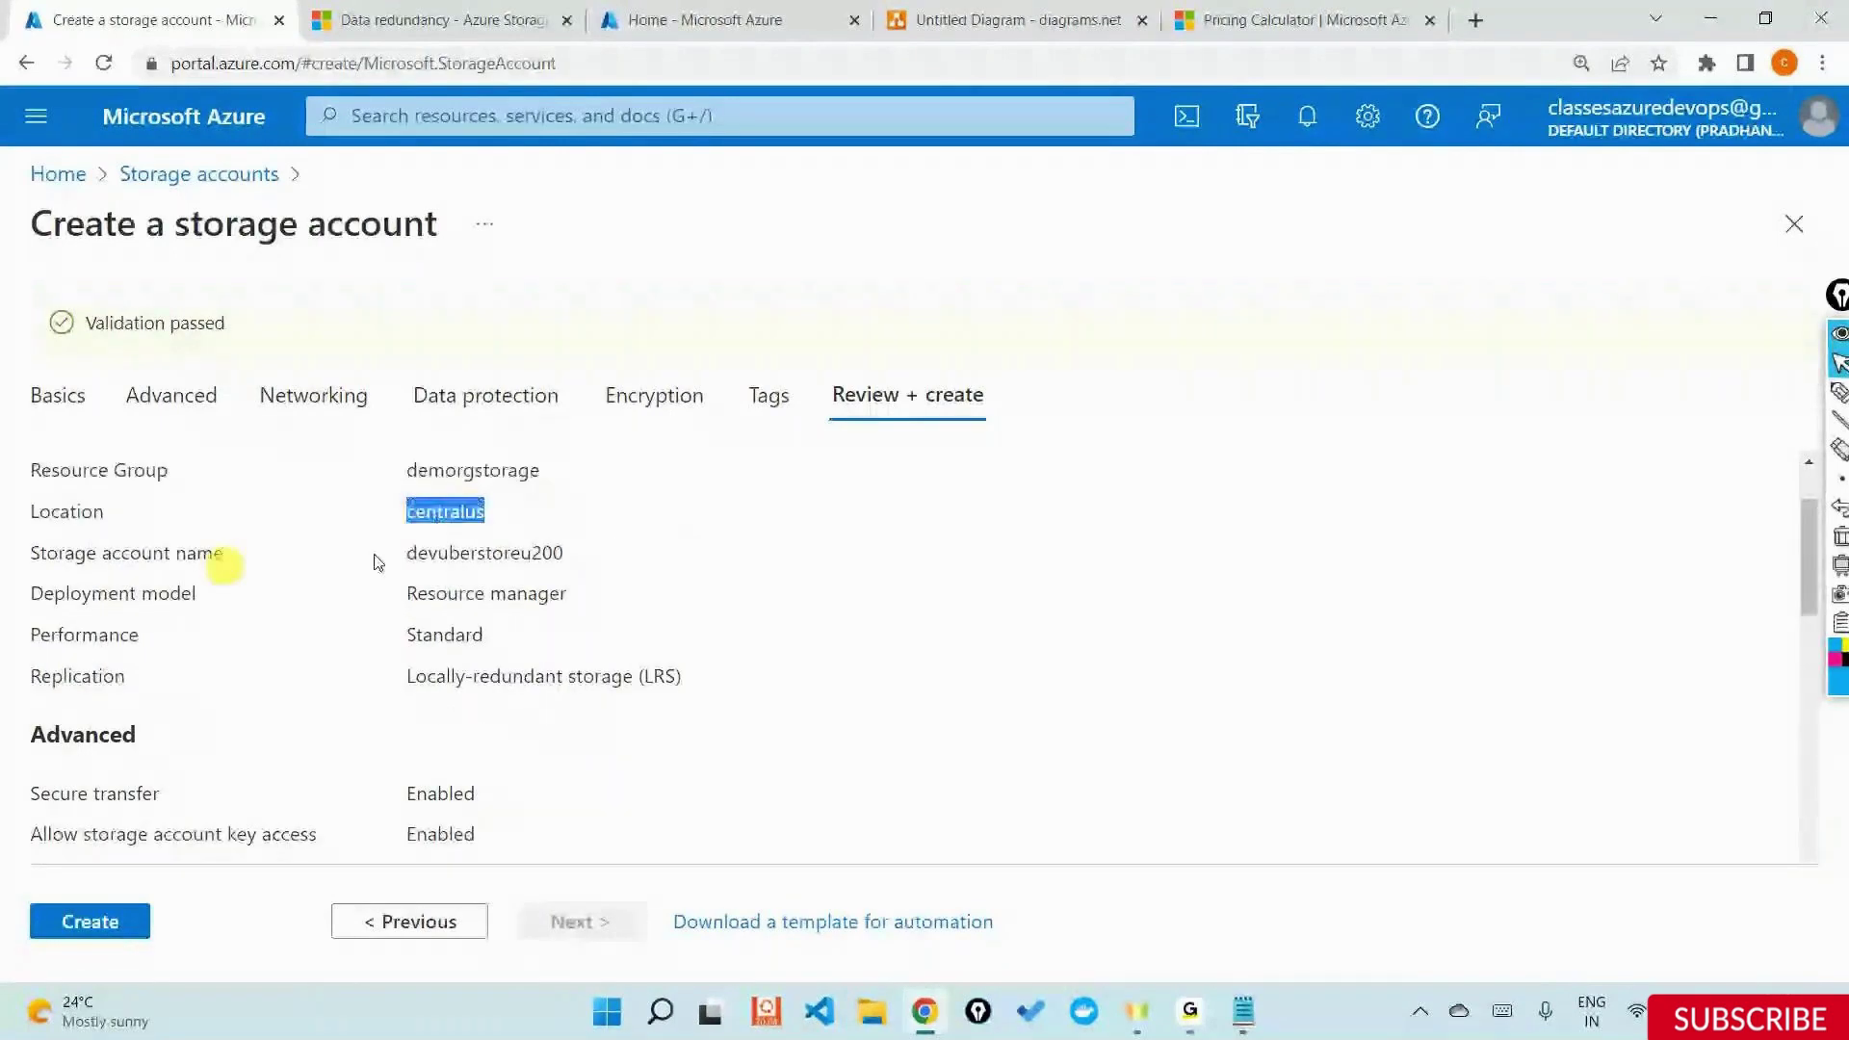
{"action": "double_click", "coordinate": [462, 552]}
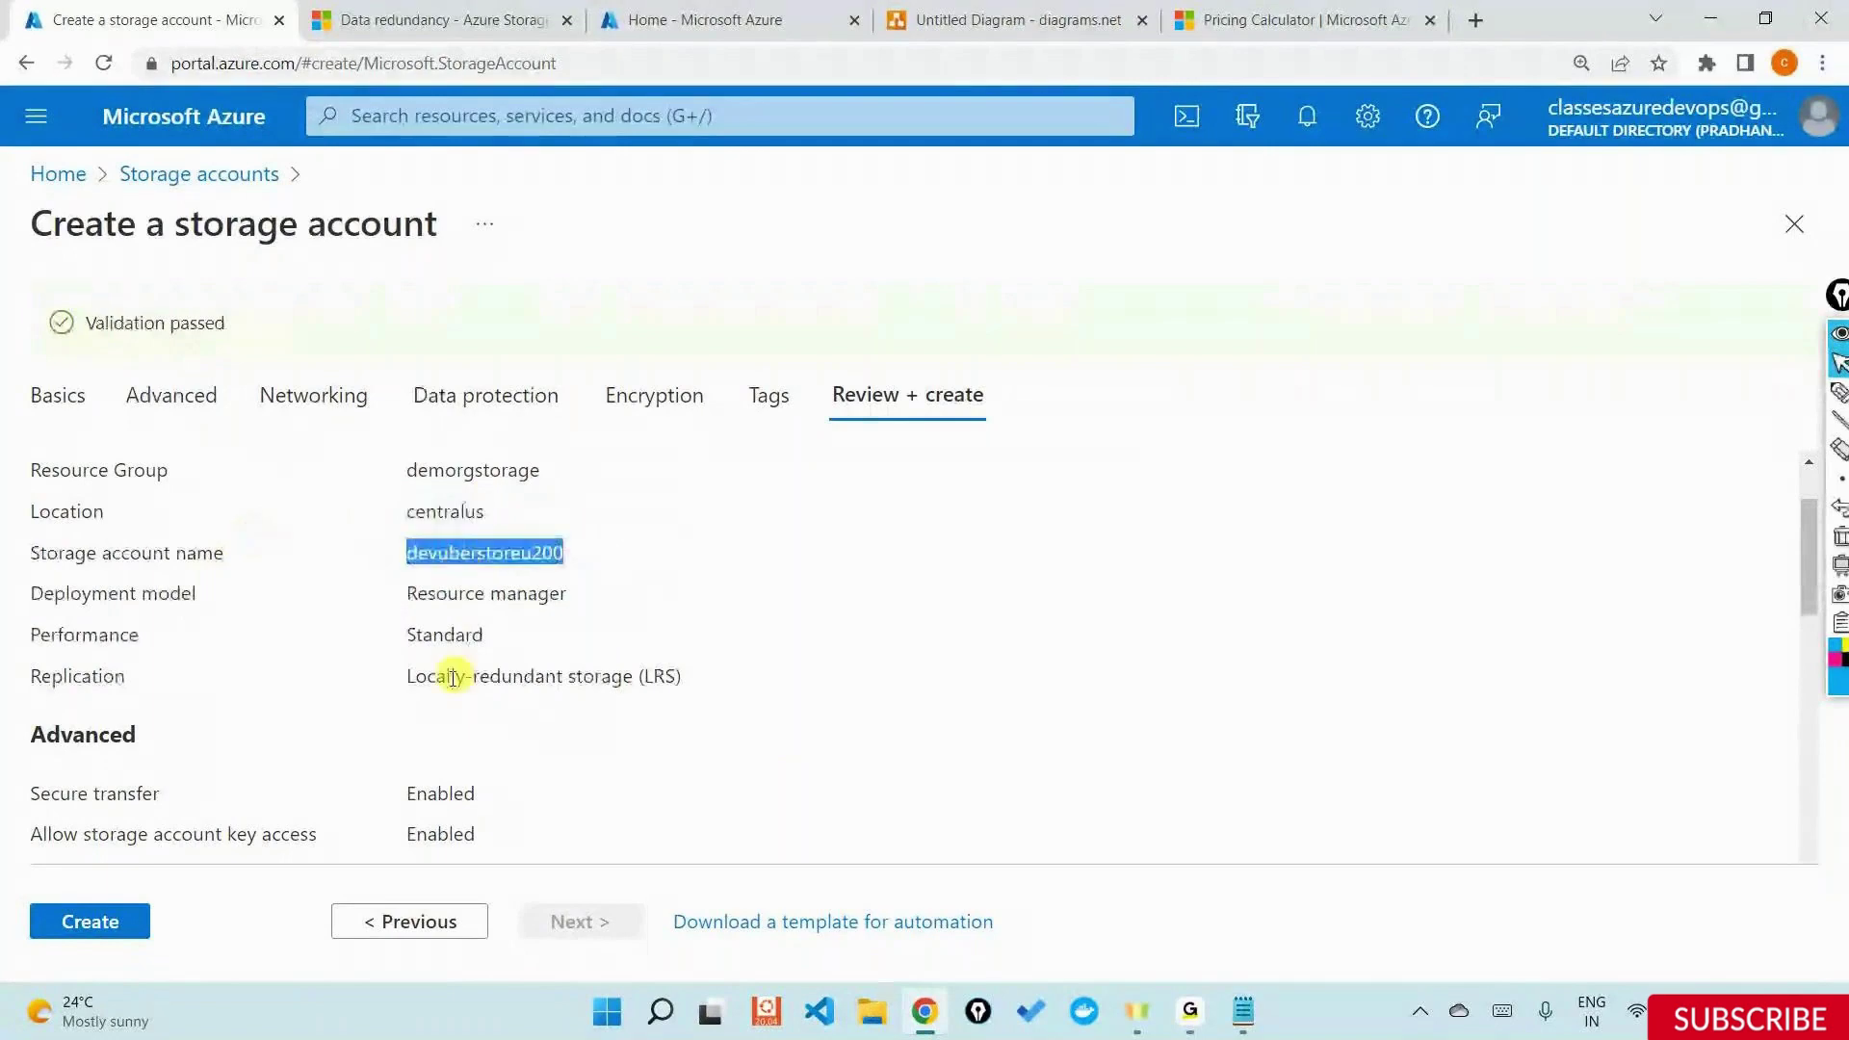
{"action": "scroll", "coordinate": [526, 505], "scroll_direction": "down", "scroll_amount": 1}
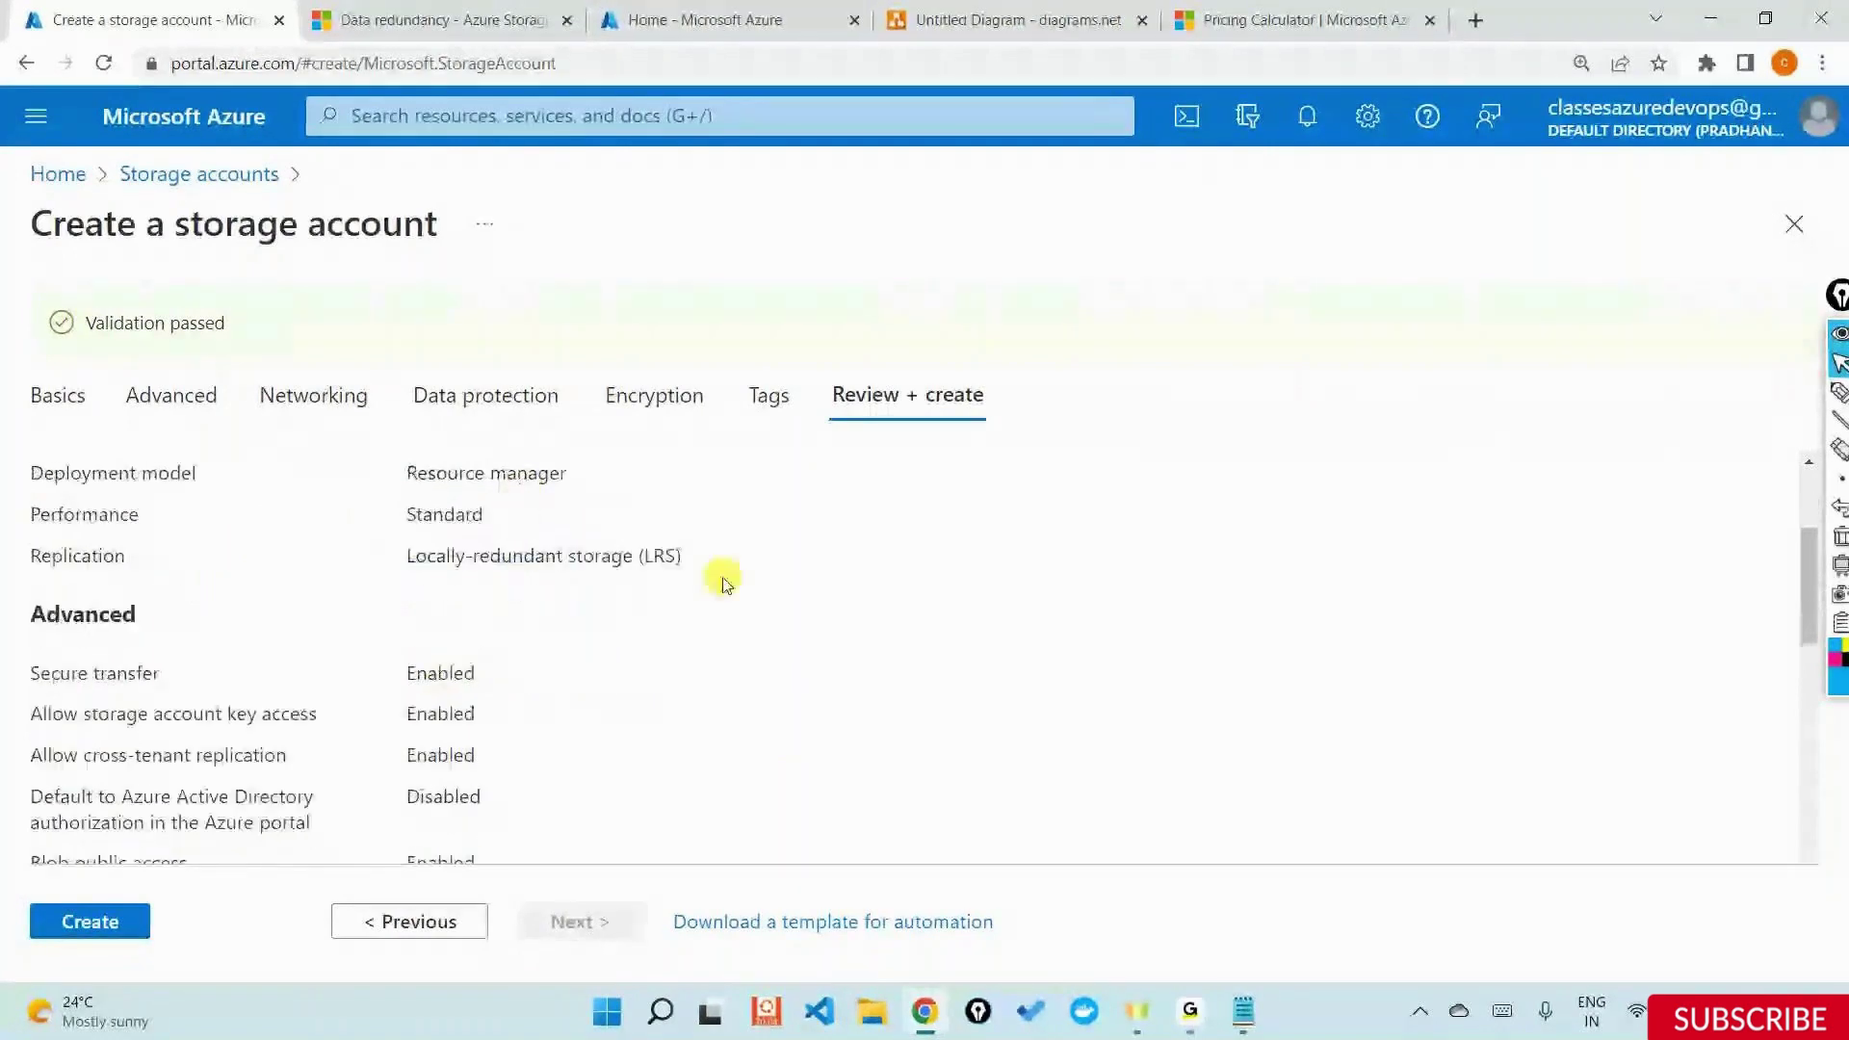
{"action": "double_click", "coordinate": [501, 560]}
{"action": "scroll", "coordinate": [414, 624], "scroll_direction": "down", "scroll_amount": 8}
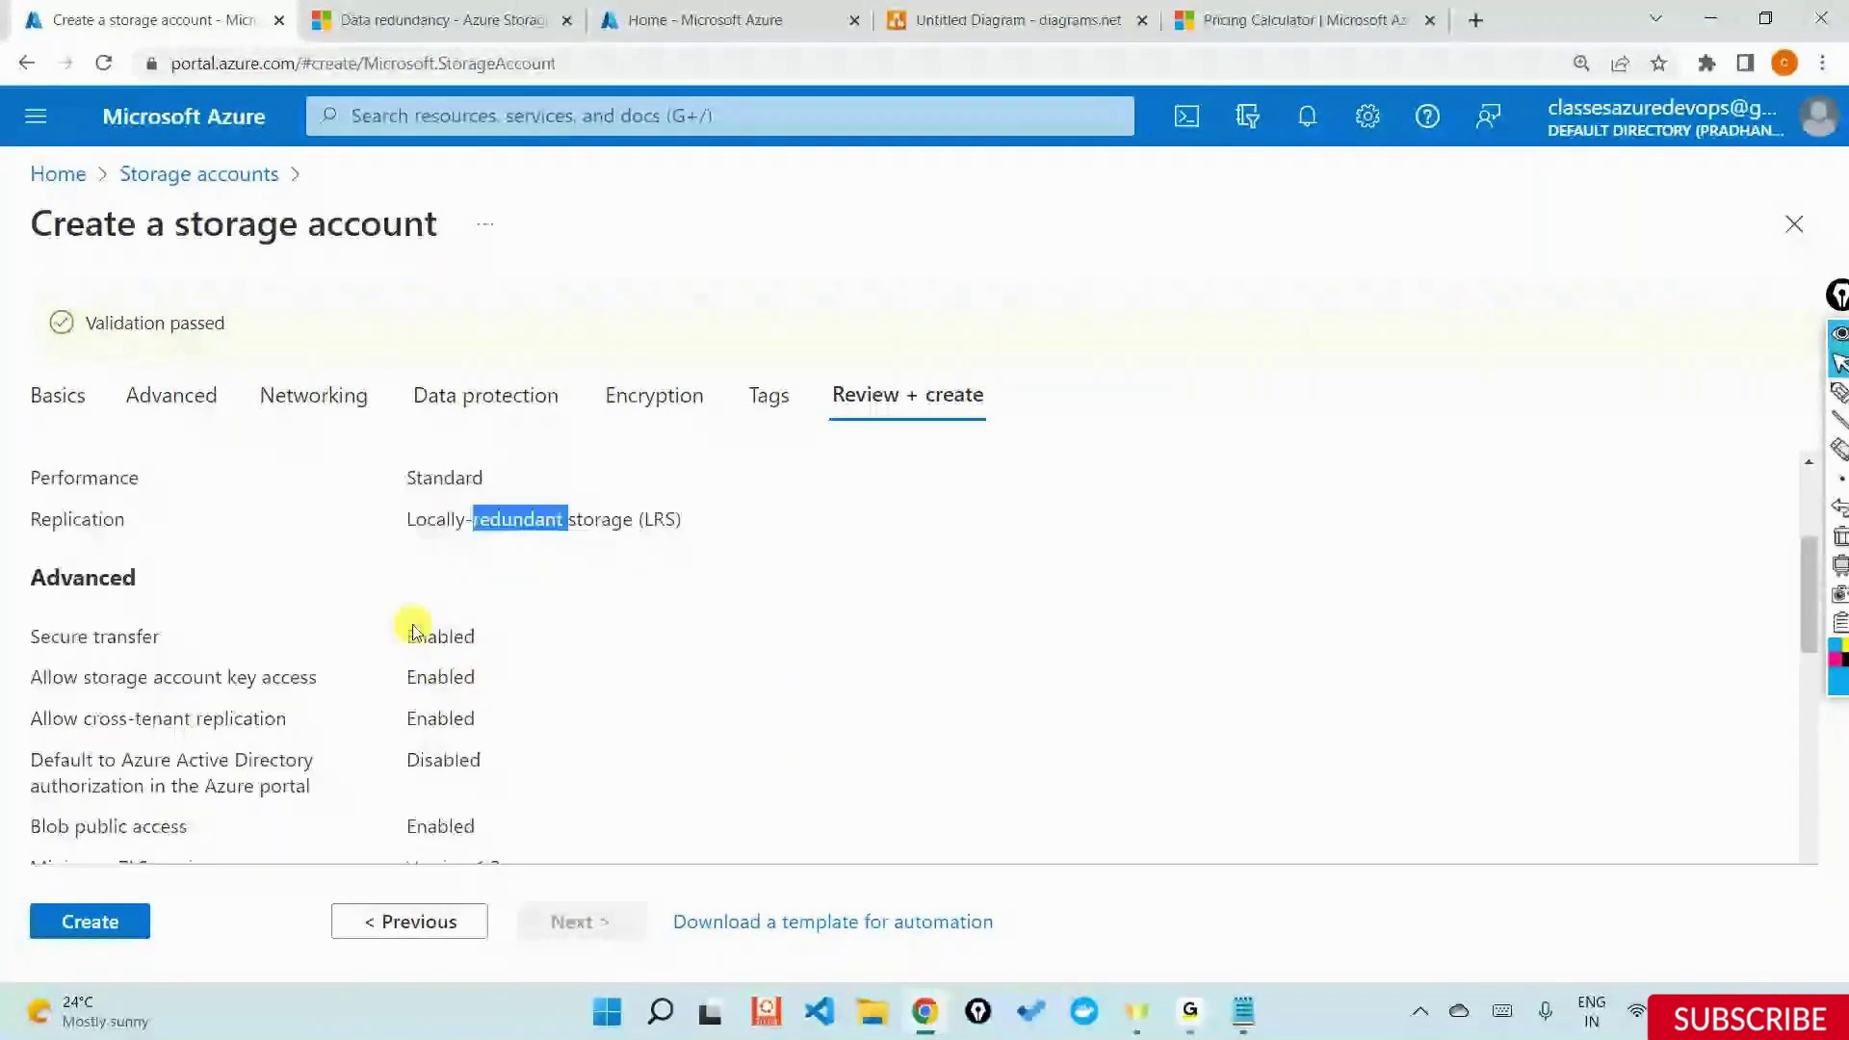
{"action": "scroll", "coordinate": [442, 628], "scroll_direction": "down", "scroll_amount": 3}
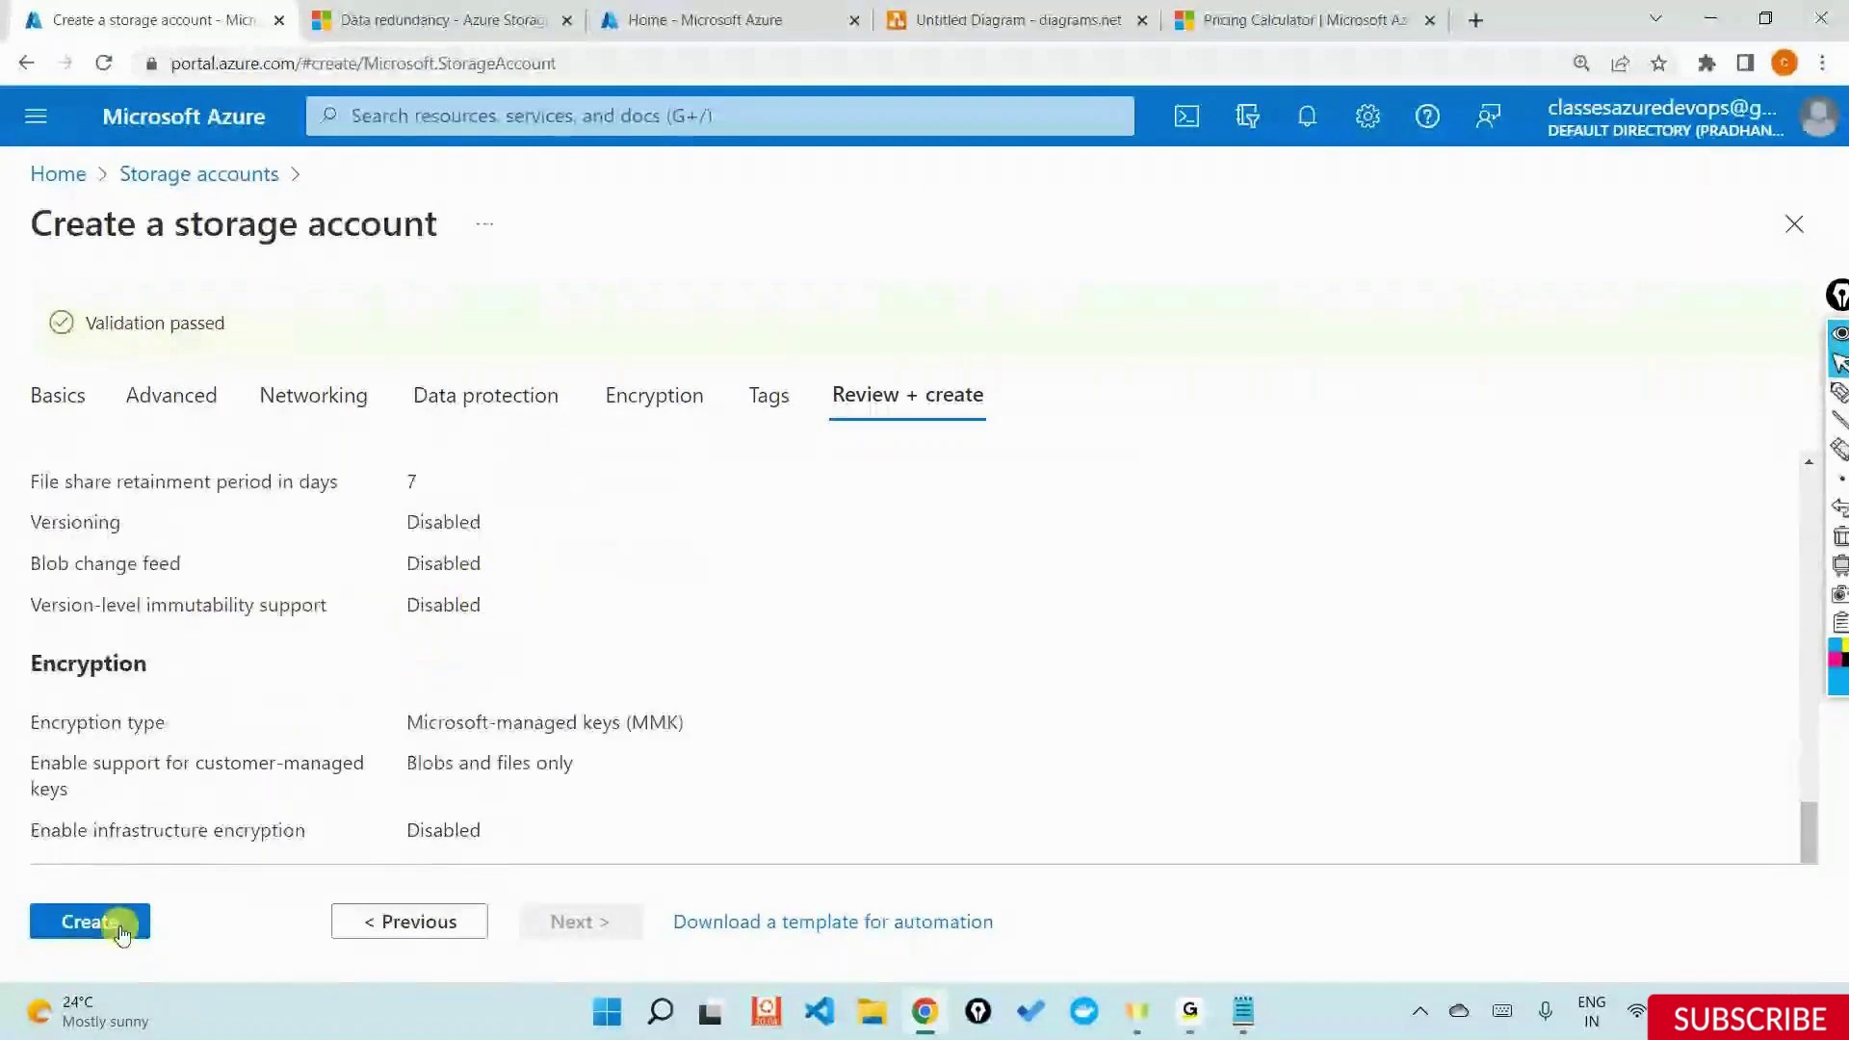
Create the storage account with the reviewed settings
{"action": "left_click", "coordinate": [91, 921]}
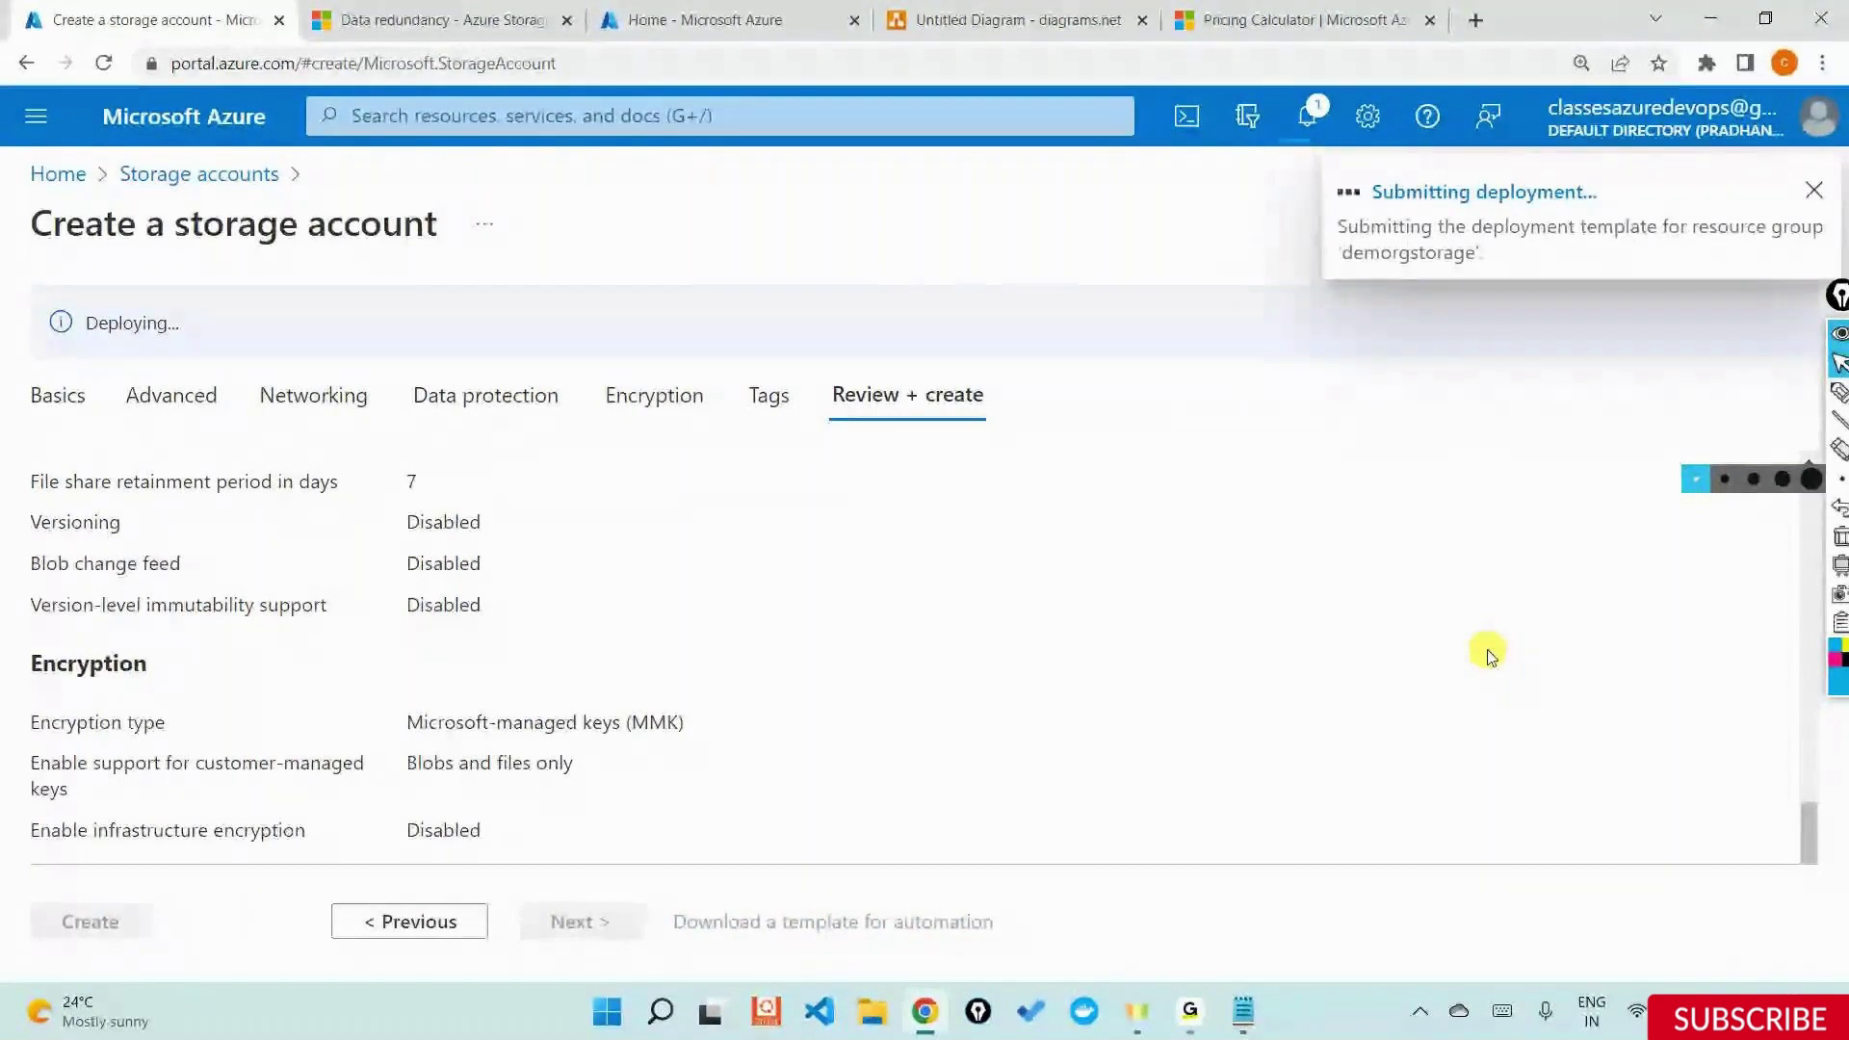
{"action": "key", "text": "alt+Tab"}
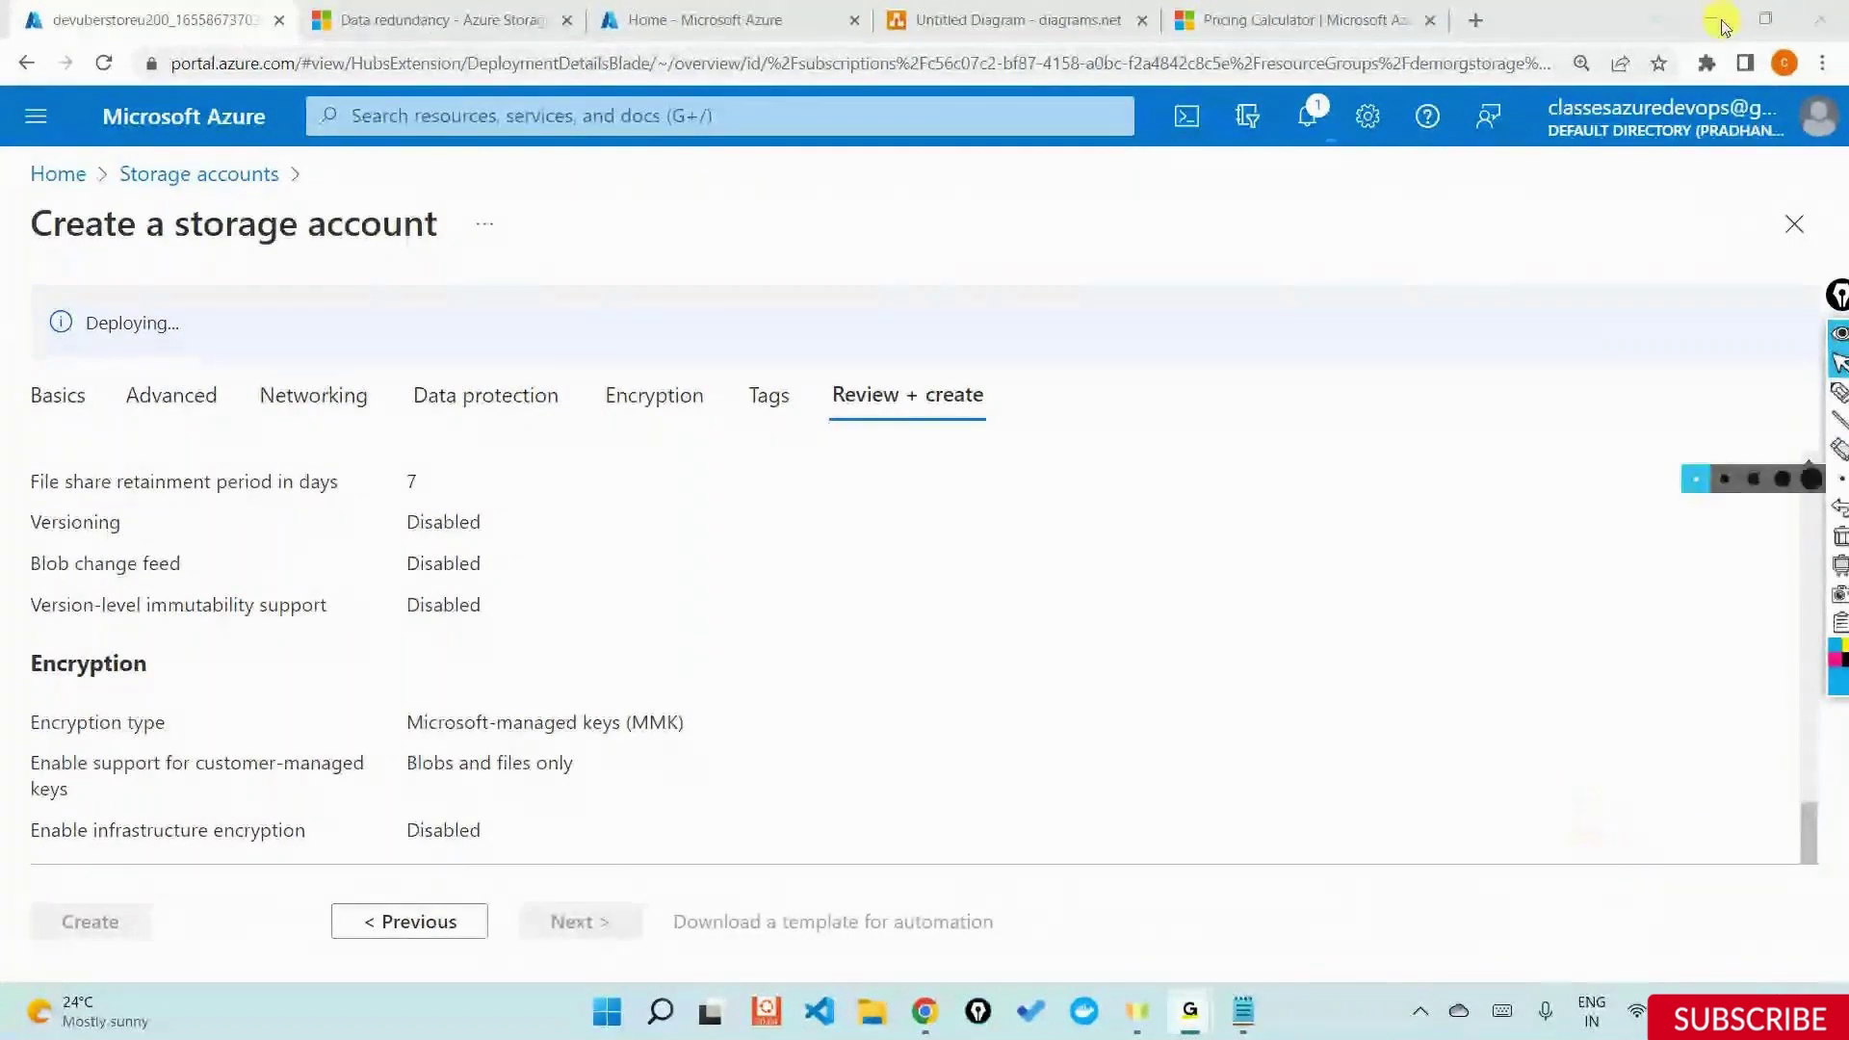
Start creating another storage account from the Storage accounts page and assign it to the demorg-test resource group
{"action": "left_click", "coordinate": [54, 173]}
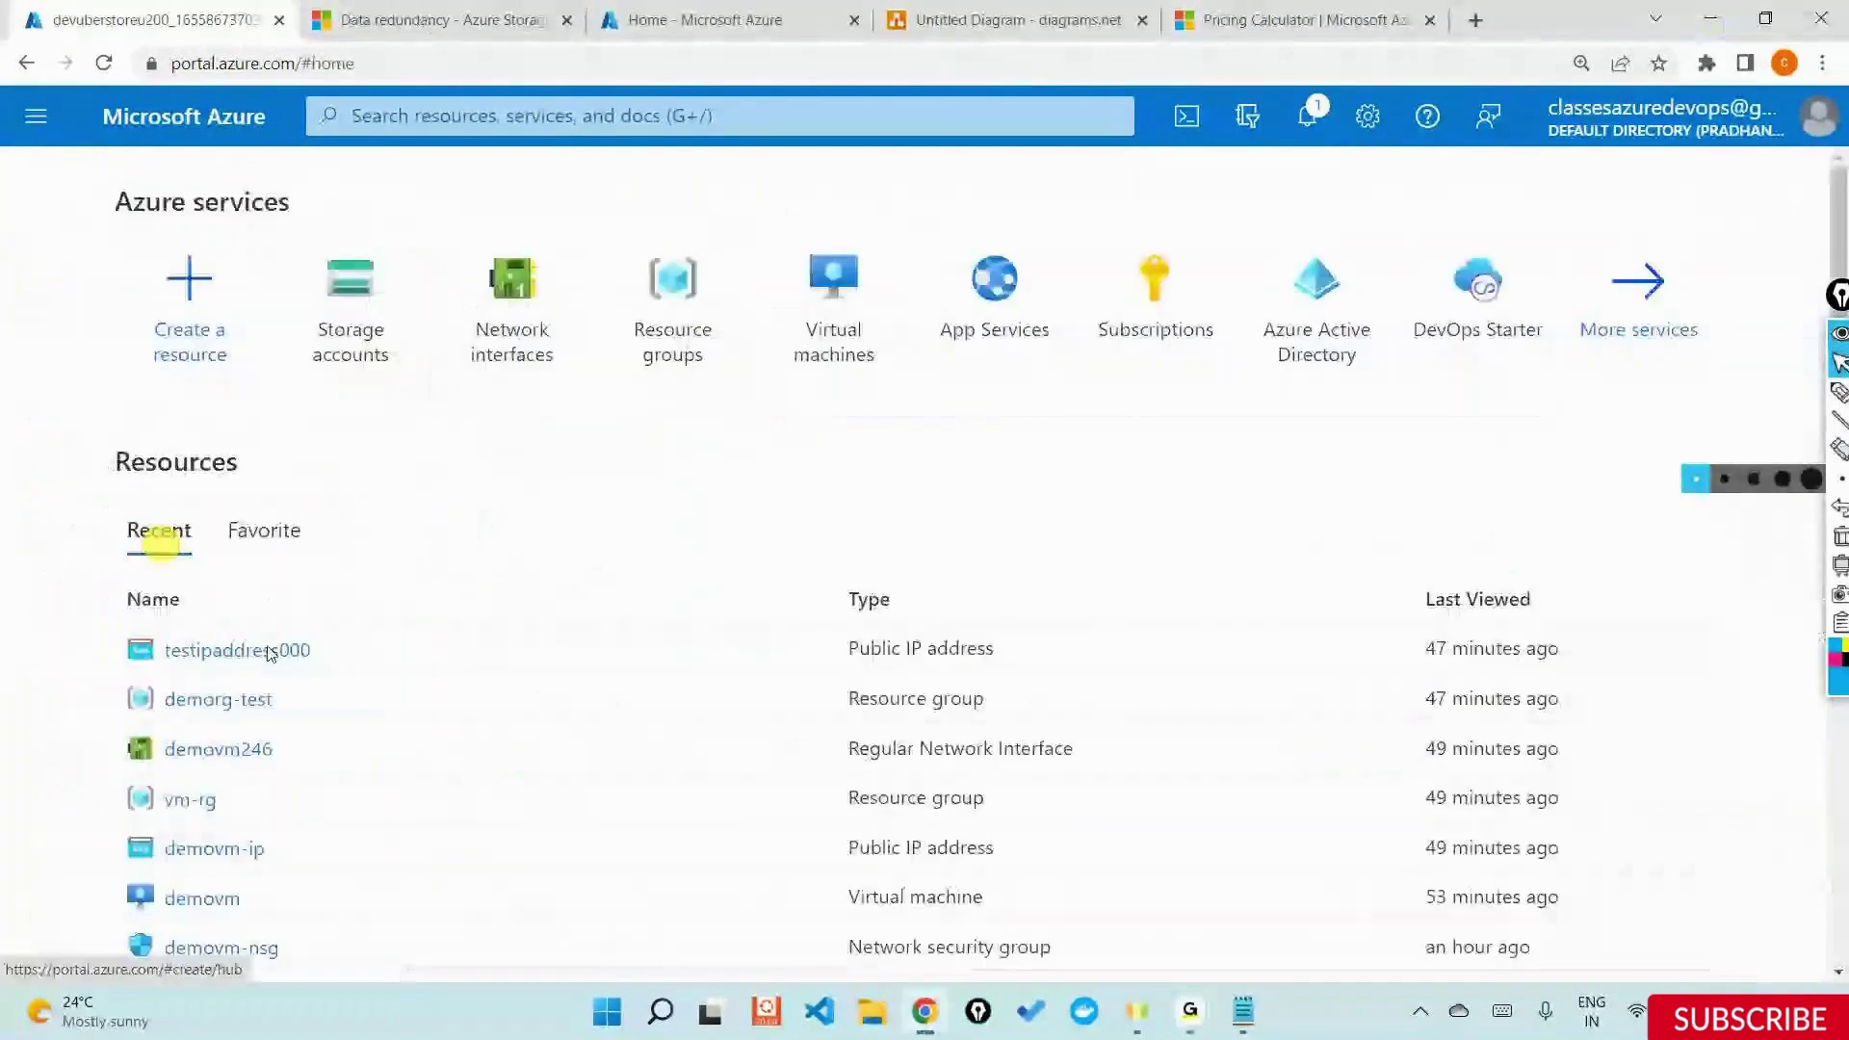
{"action": "left_click", "coordinate": [331, 321]}
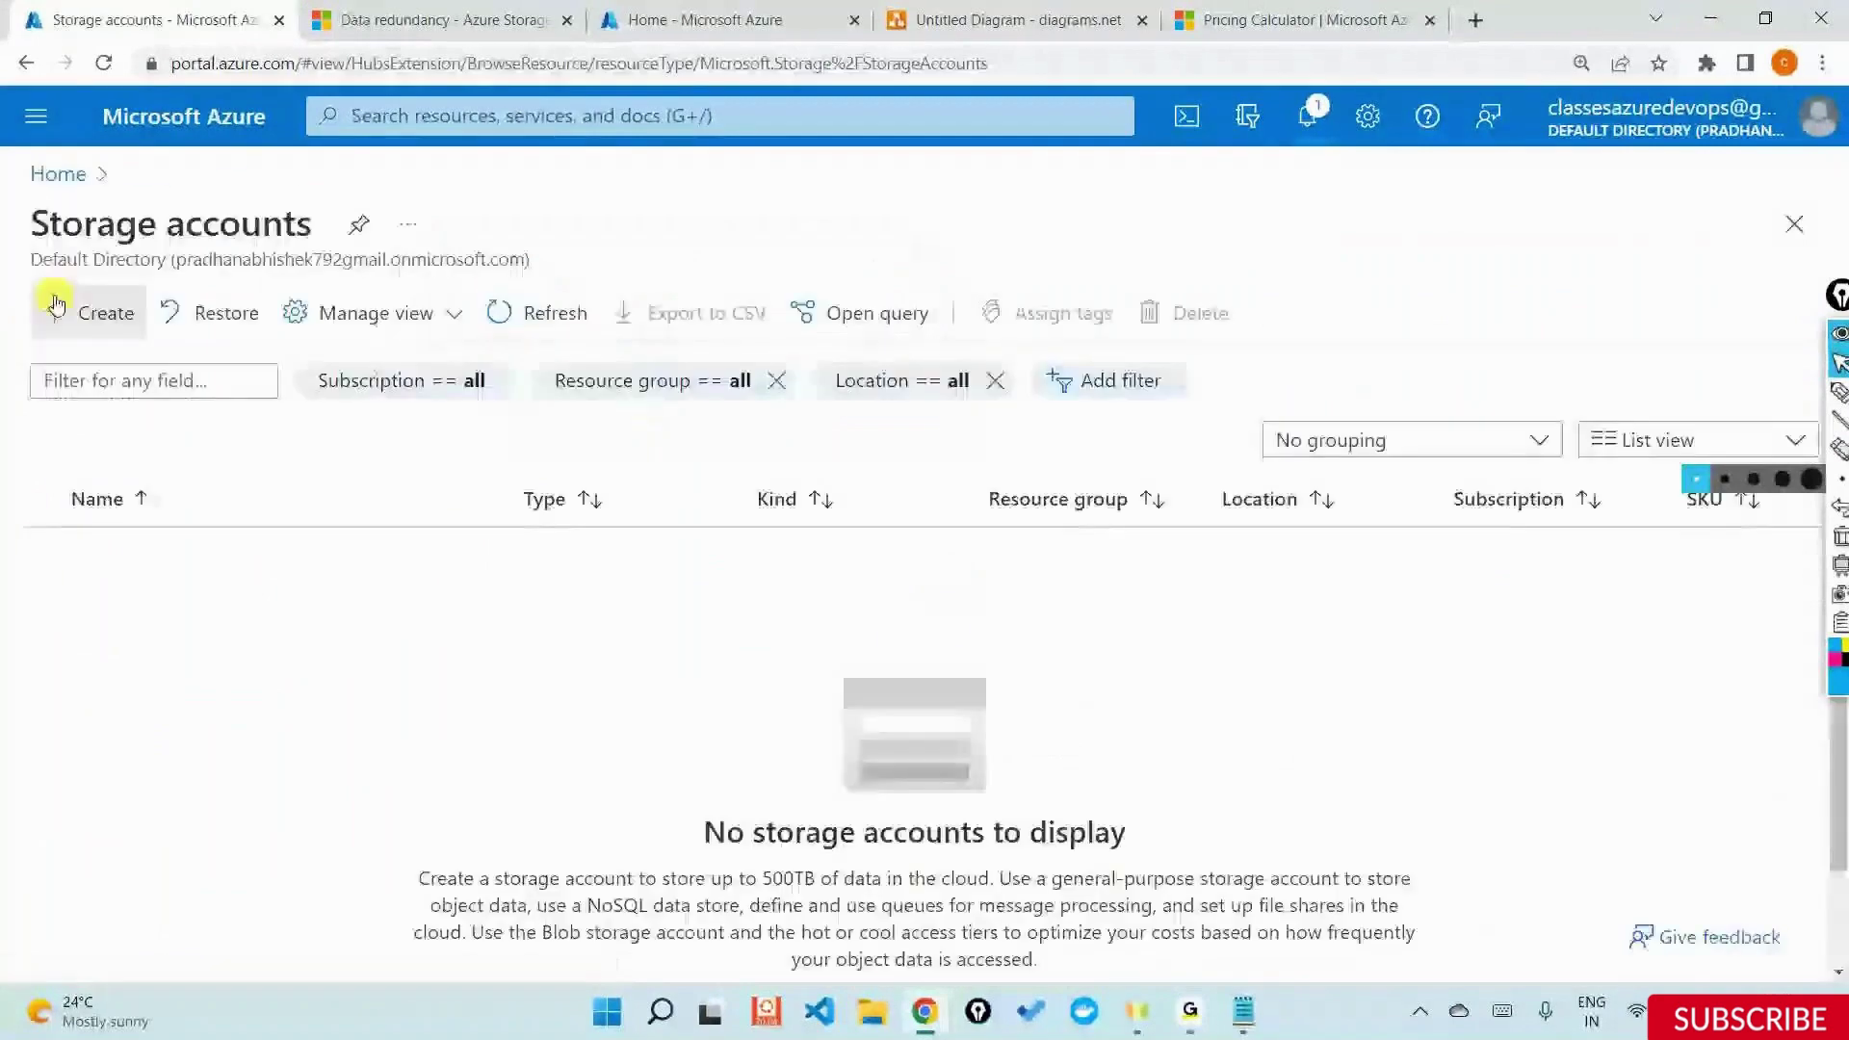
{"action": "left_click", "coordinate": [63, 308]}
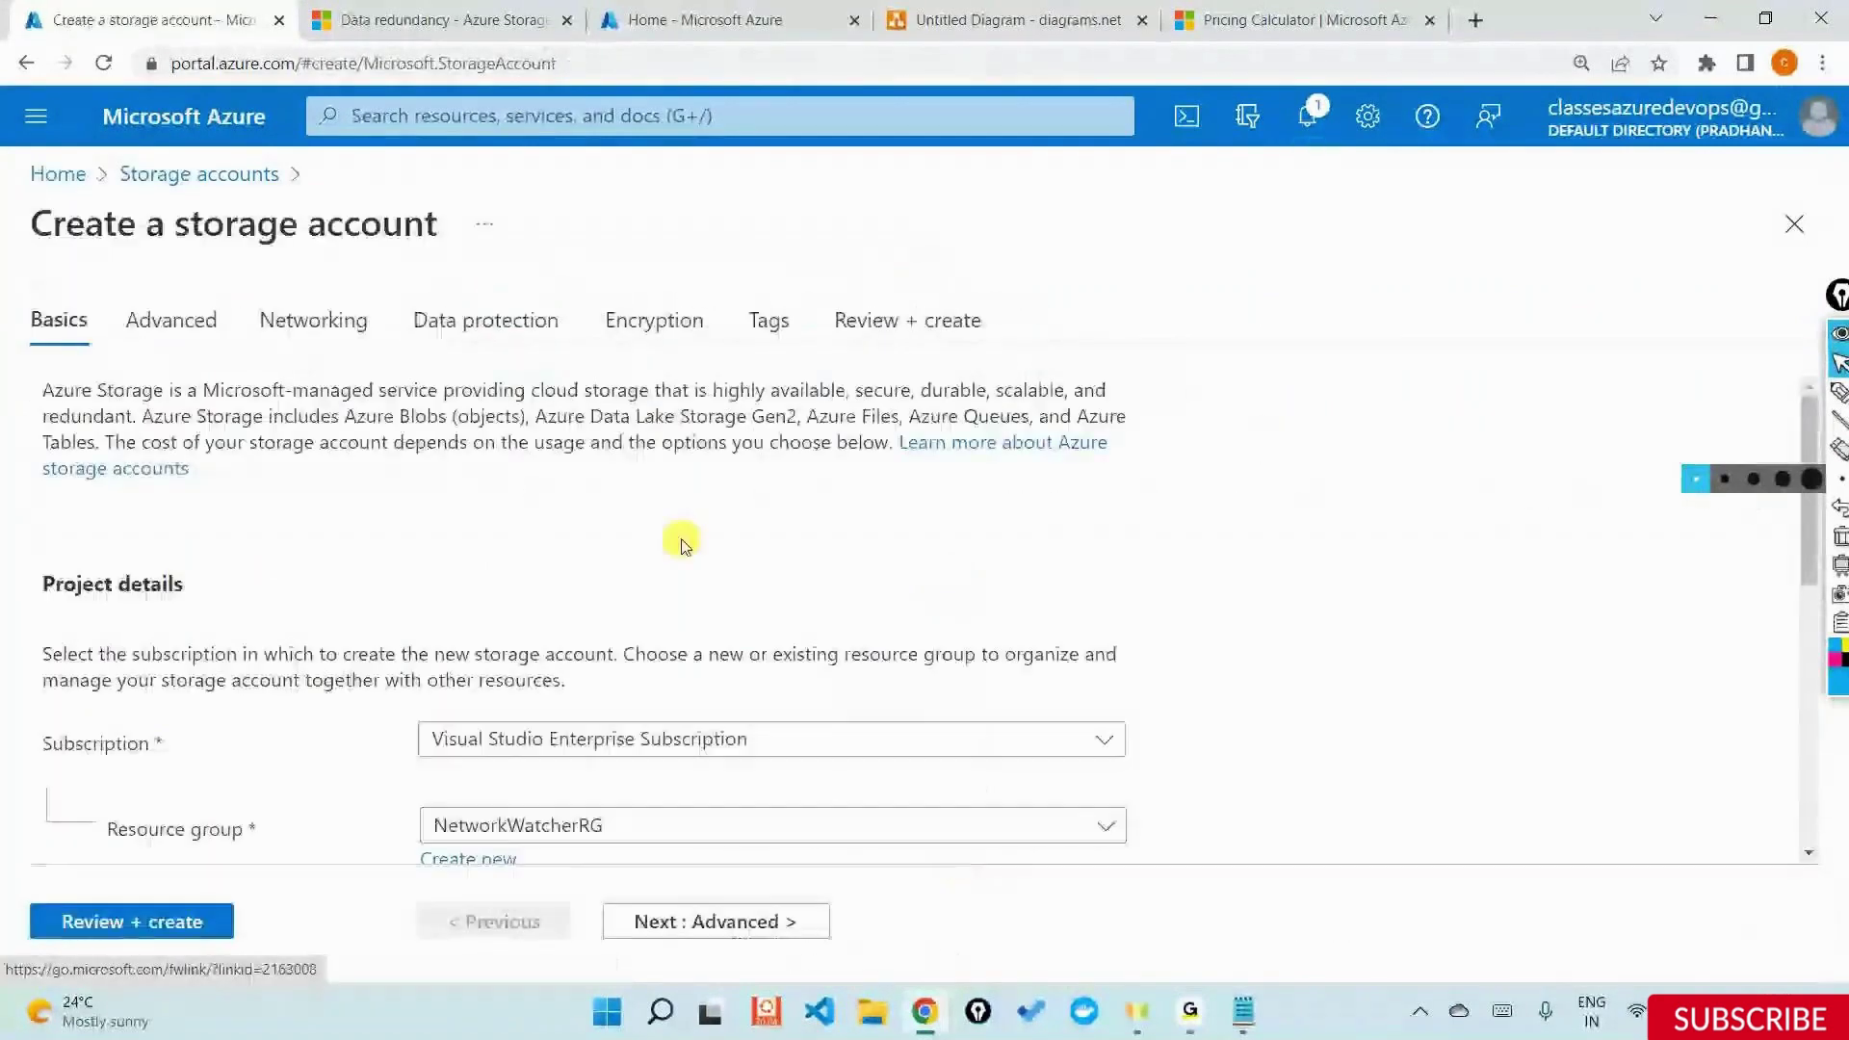
{"action": "scroll", "coordinate": [682, 617], "scroll_direction": "down", "scroll_amount": 1}
{"action": "scroll", "coordinate": [701, 381], "scroll_direction": "down", "scroll_amount": 2}
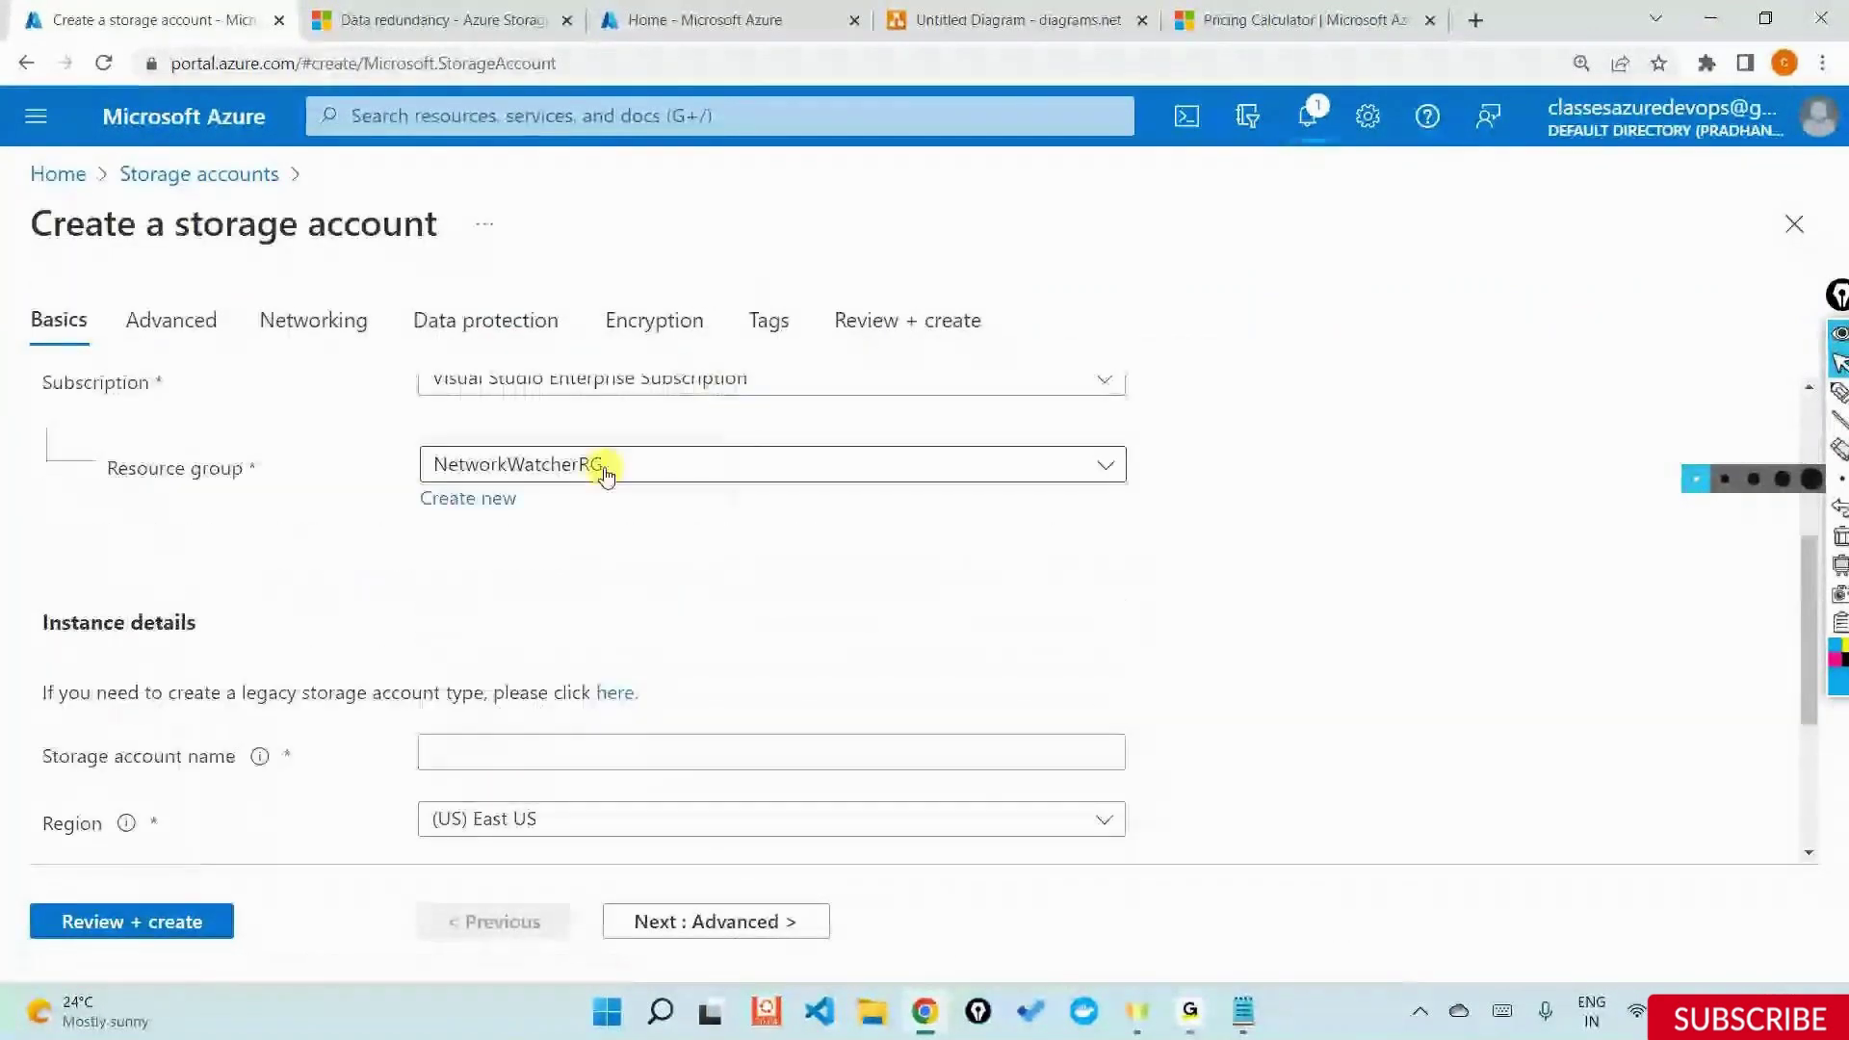
{"action": "left_click", "coordinate": [606, 466]}
{"action": "left_click", "coordinate": [1196, 581]}
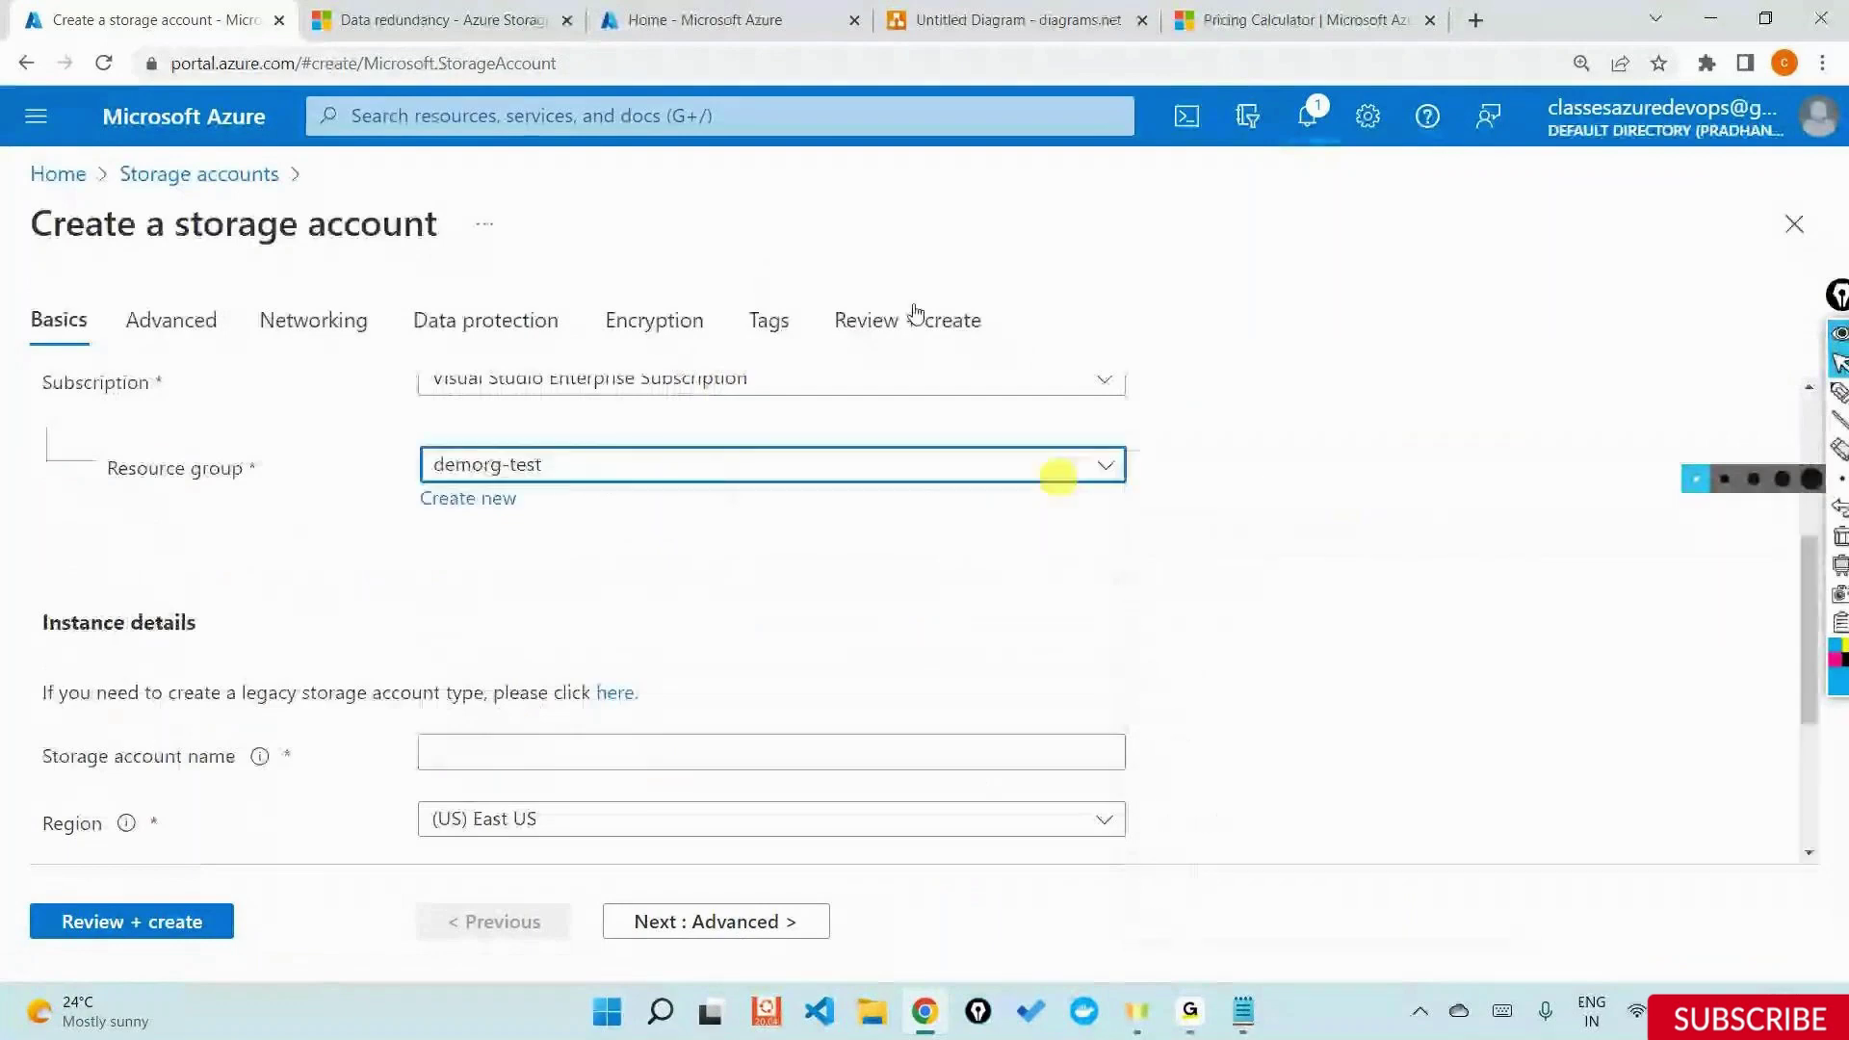
Name the new storage account demostorabc0000use2
{"action": "scroll", "coordinate": [809, 539], "scroll_direction": "down", "scroll_amount": 1}
{"action": "scroll", "coordinate": [732, 577], "scroll_direction": "down", "scroll_amount": 1}
{"action": "left_click", "coordinate": [541, 640]}
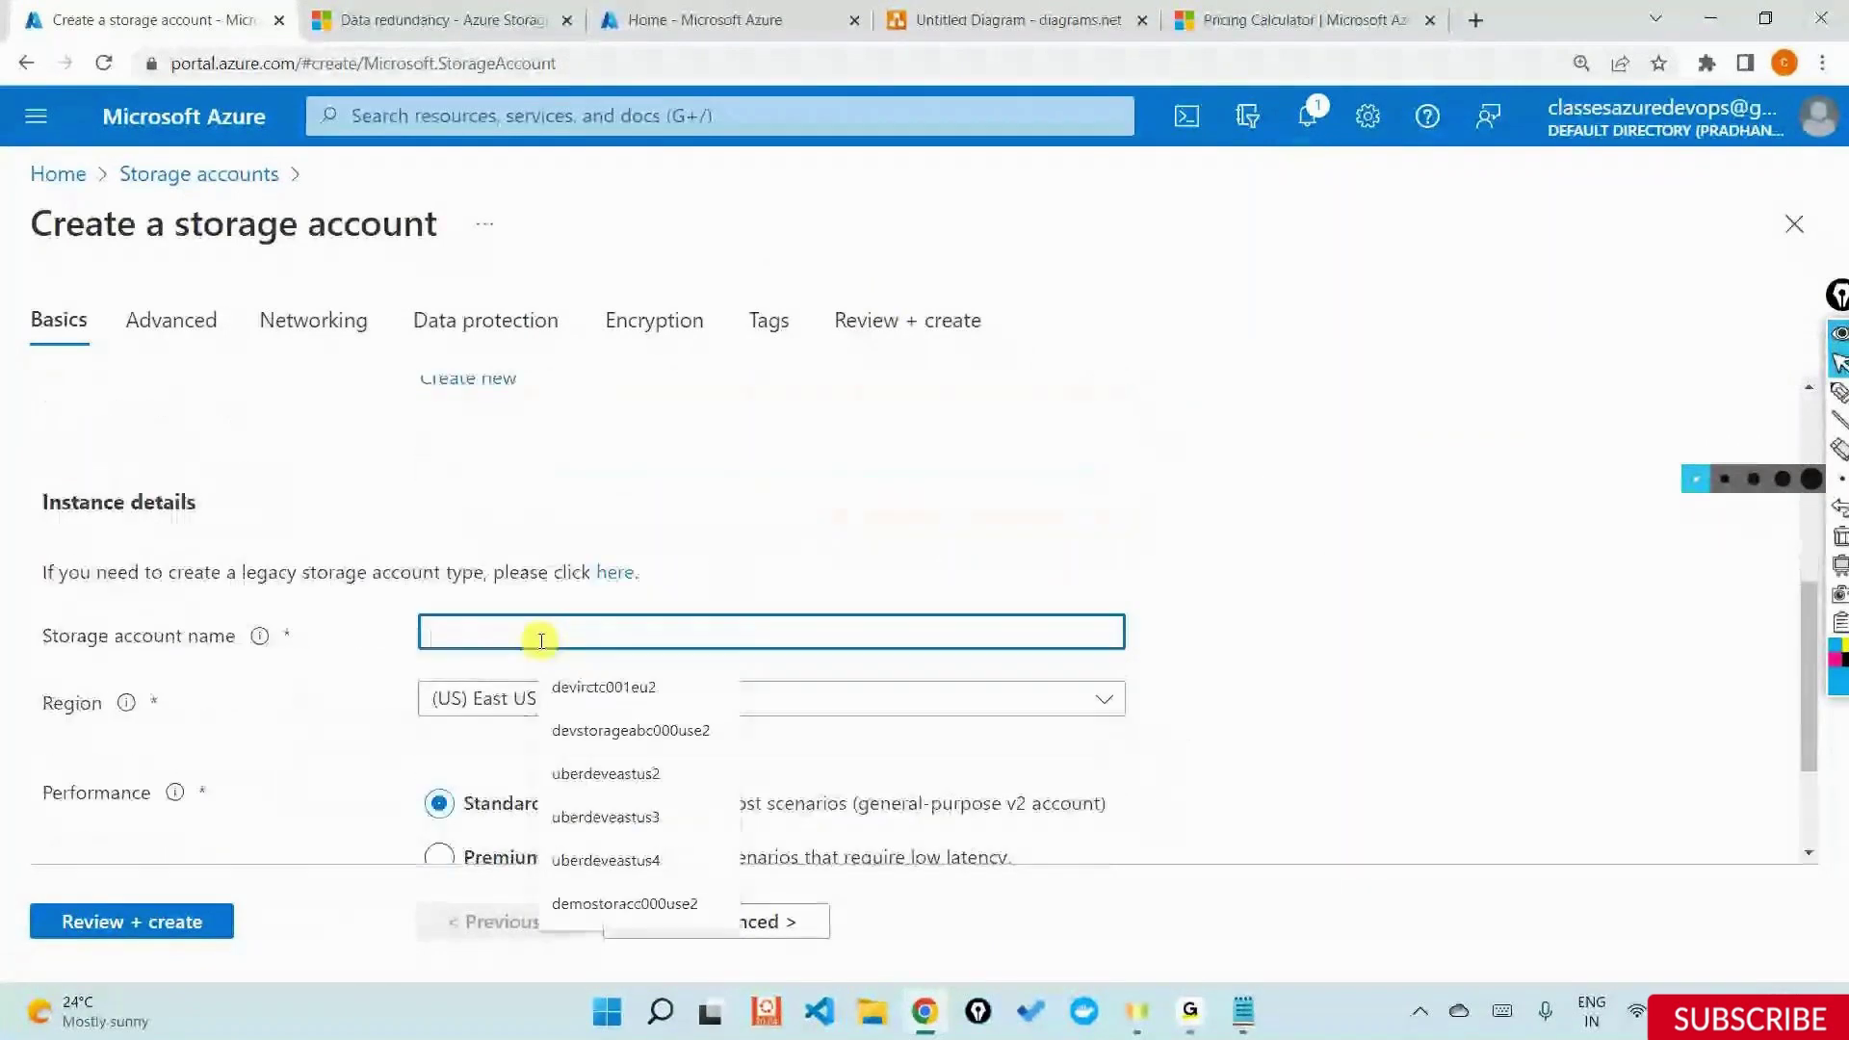
{"action": "type", "text": "demostoran"}
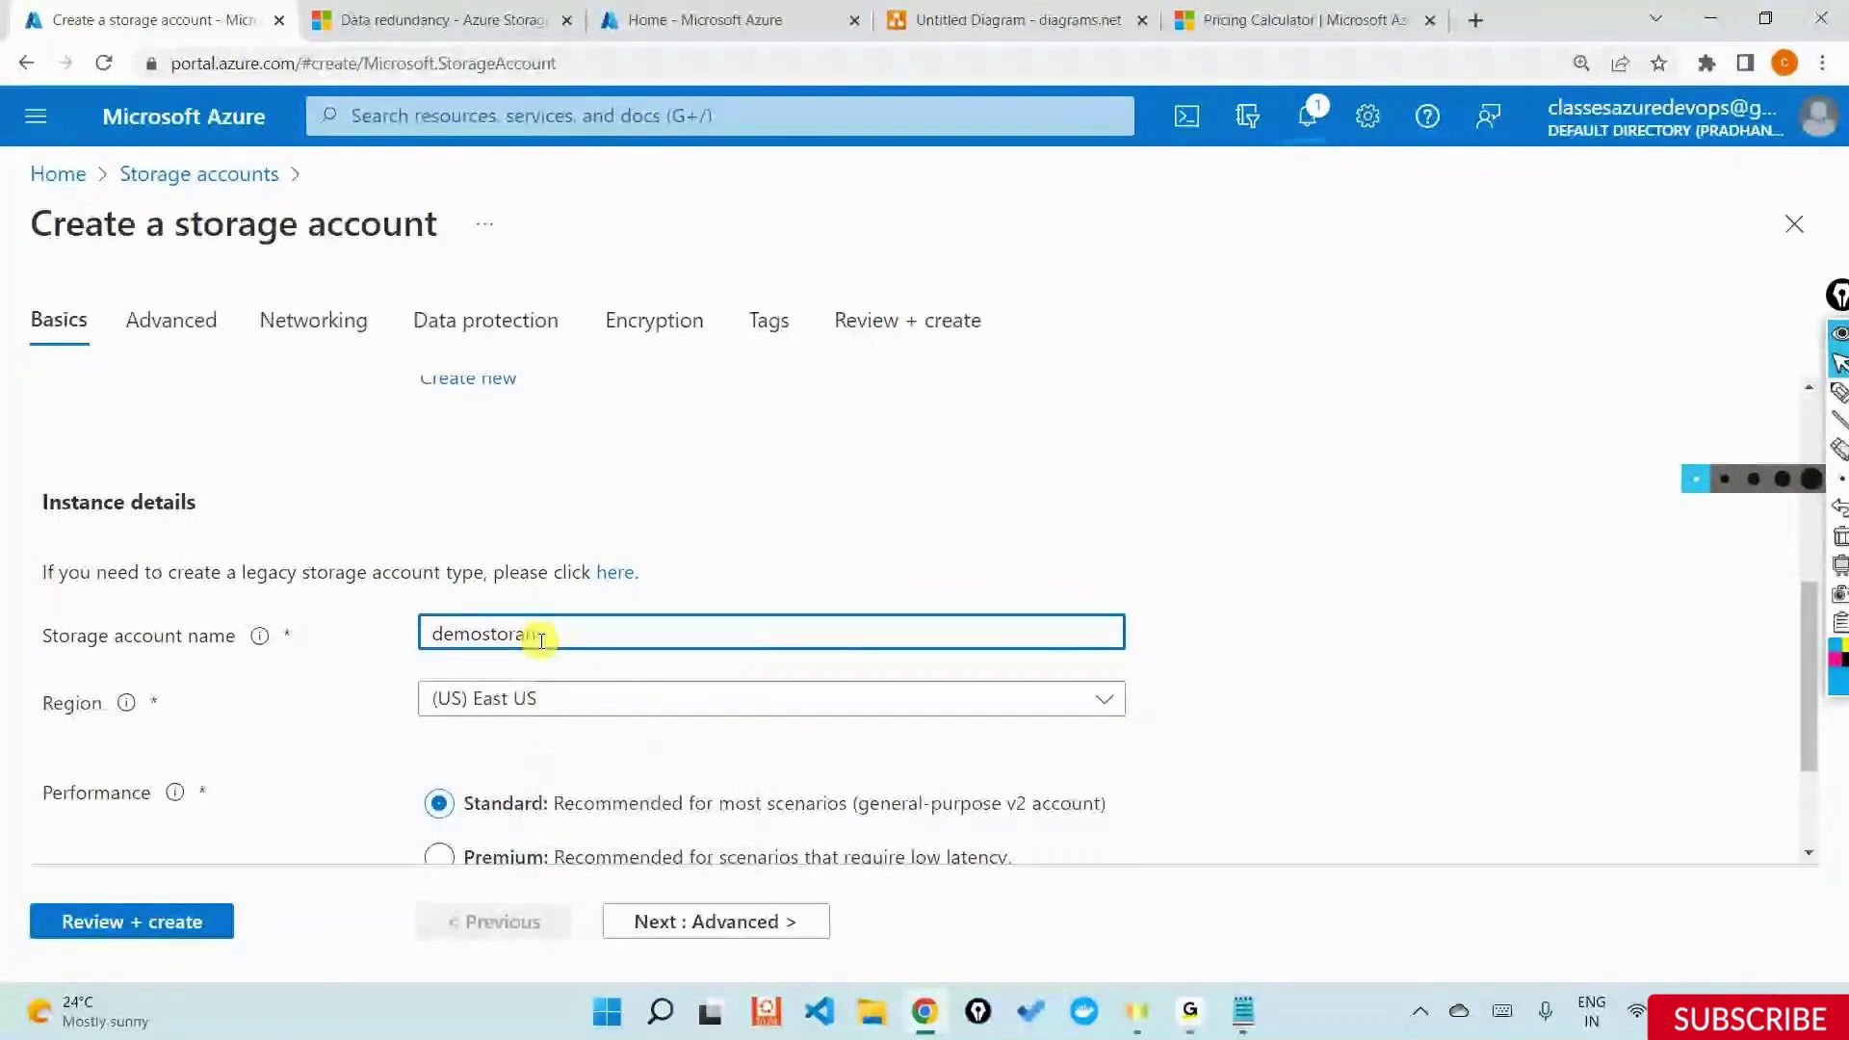
{"action": "type", "text": "cc000use2"}
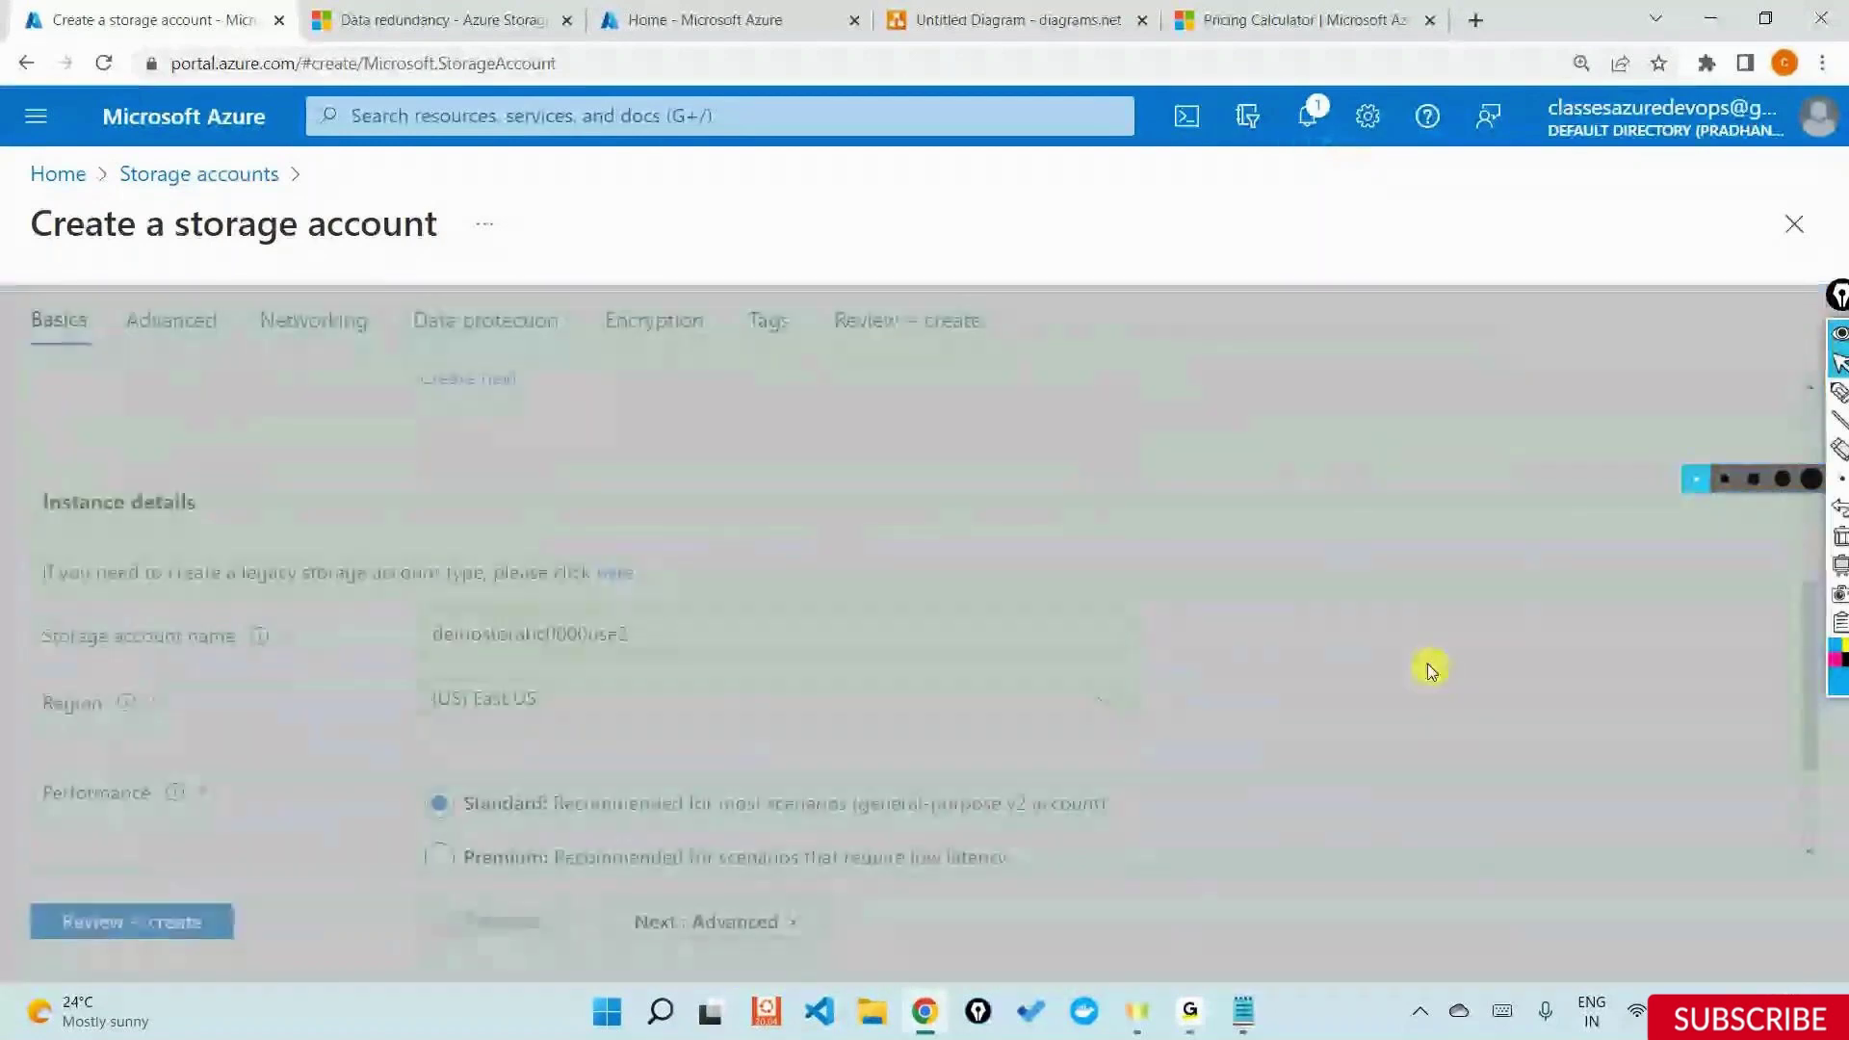
{"action": "left_click", "coordinate": [1839, 356]}
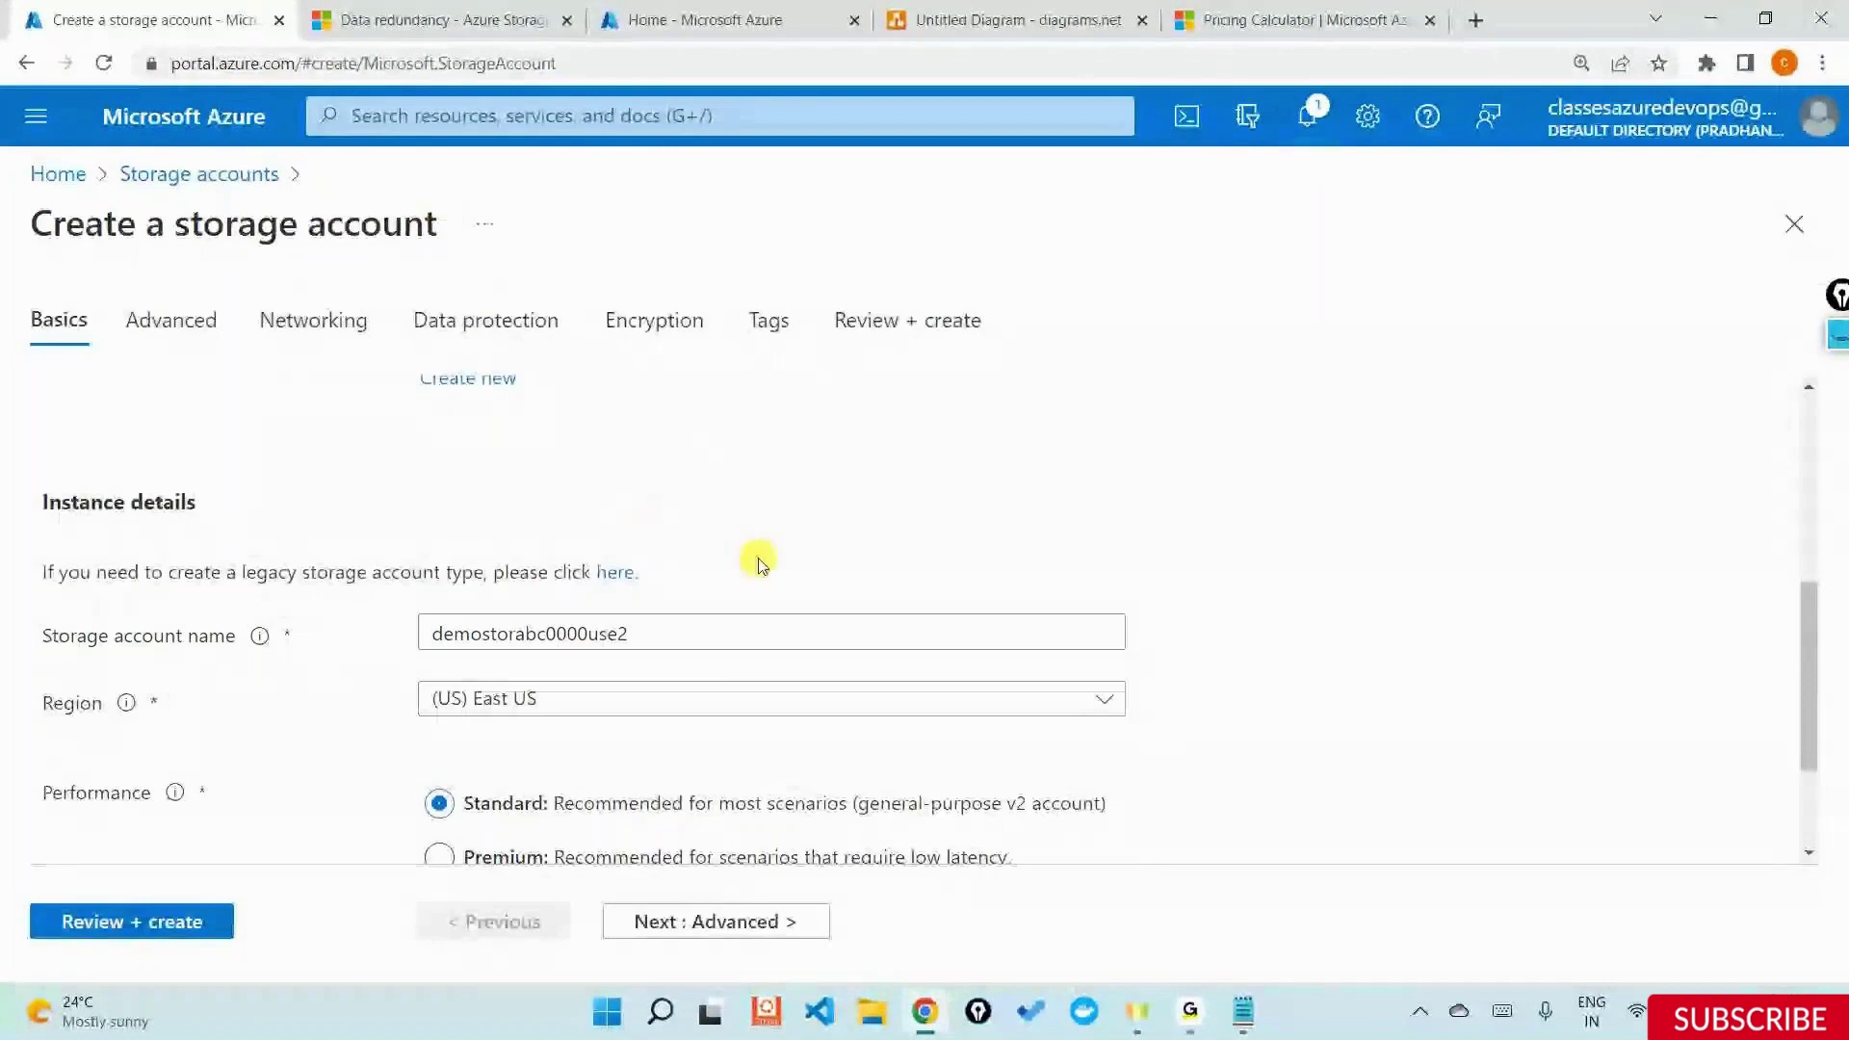
Set the new storage account's region to (Asia Pacific) Australia Southeast
{"action": "left_click", "coordinate": [756, 577]}
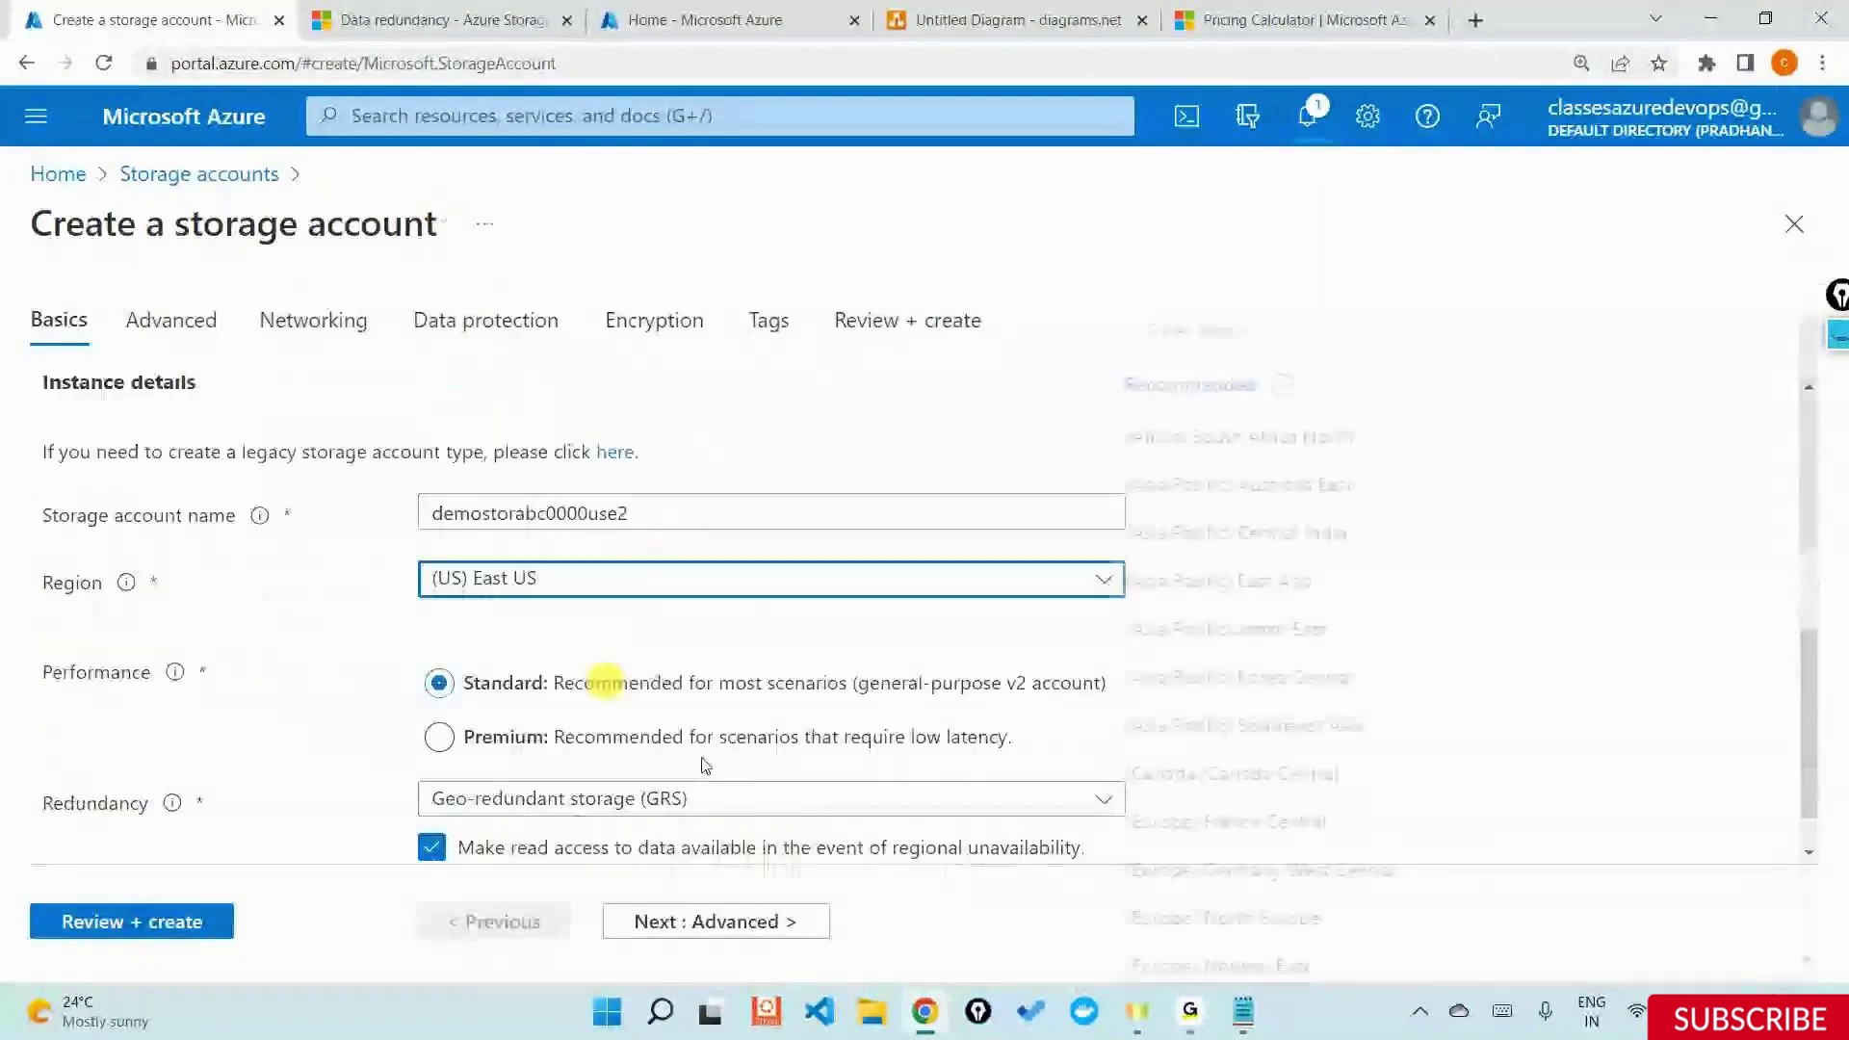
{"action": "scroll", "coordinate": [1376, 688], "scroll_direction": "down", "scroll_amount": 4}
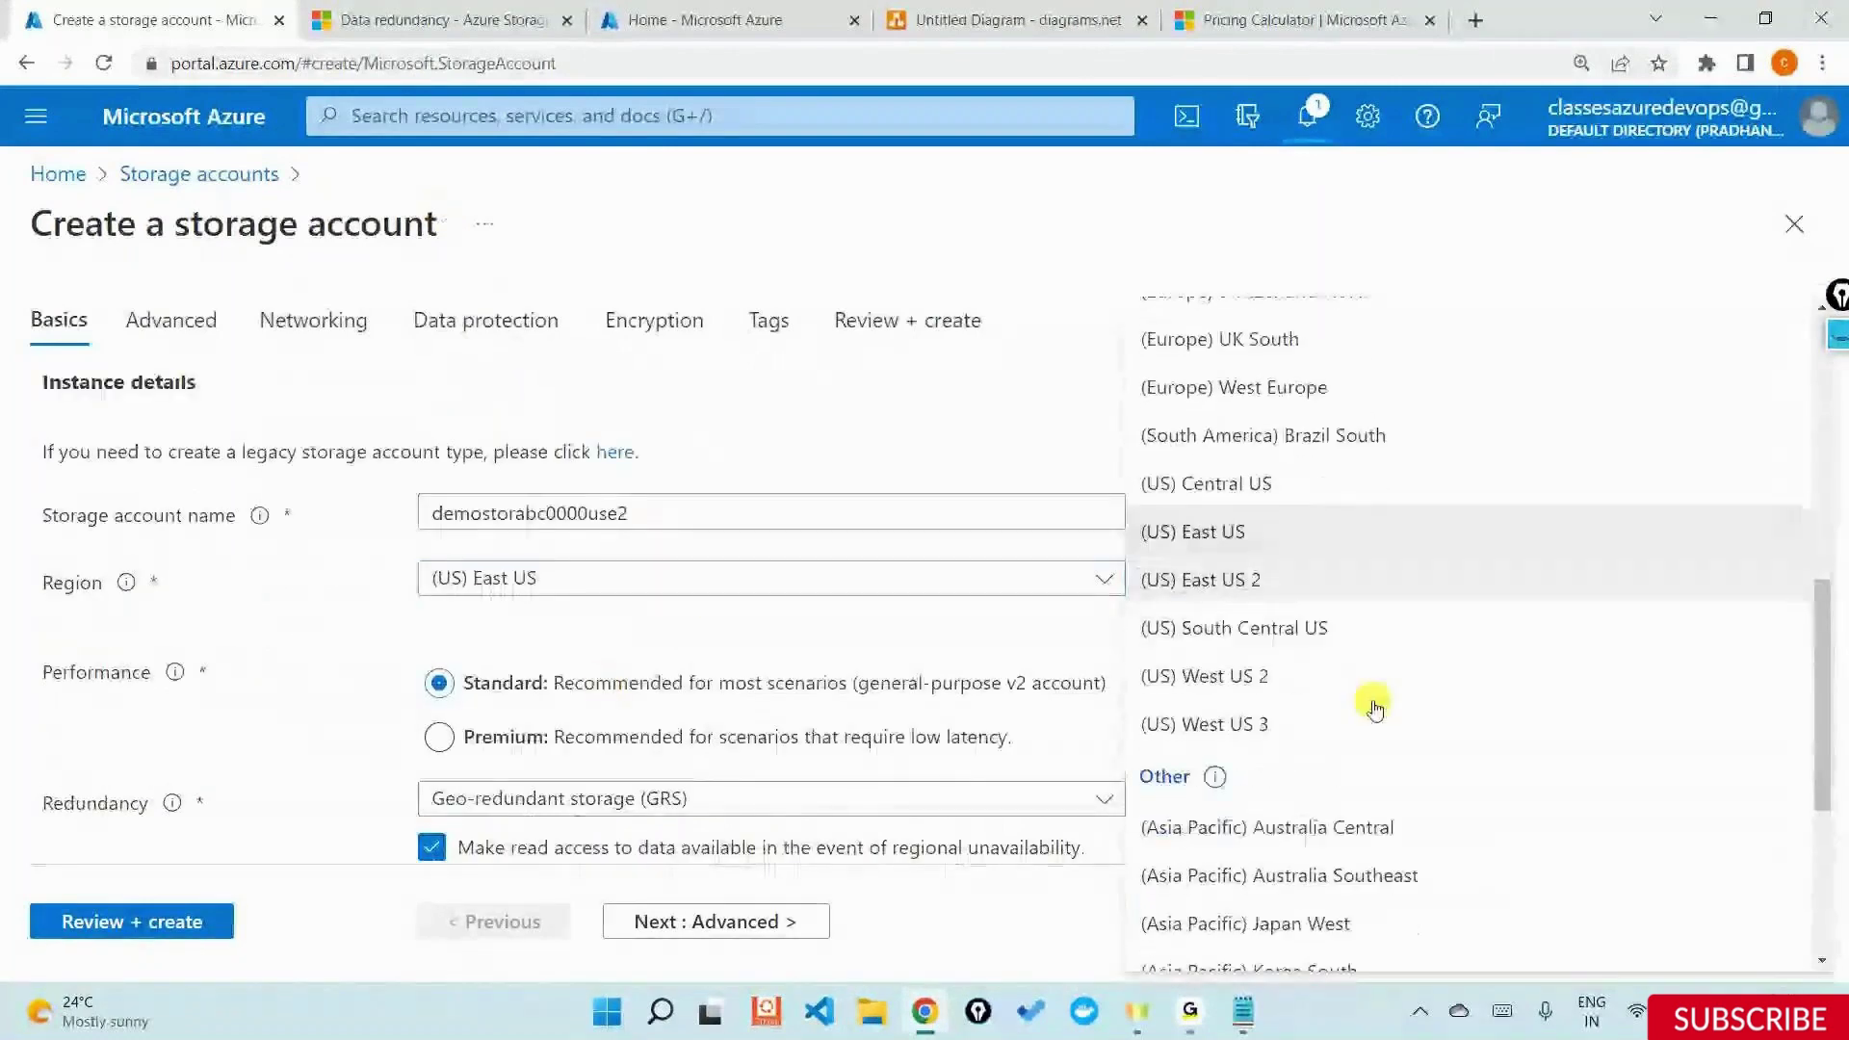
{"action": "left_click", "coordinate": [1303, 641]}
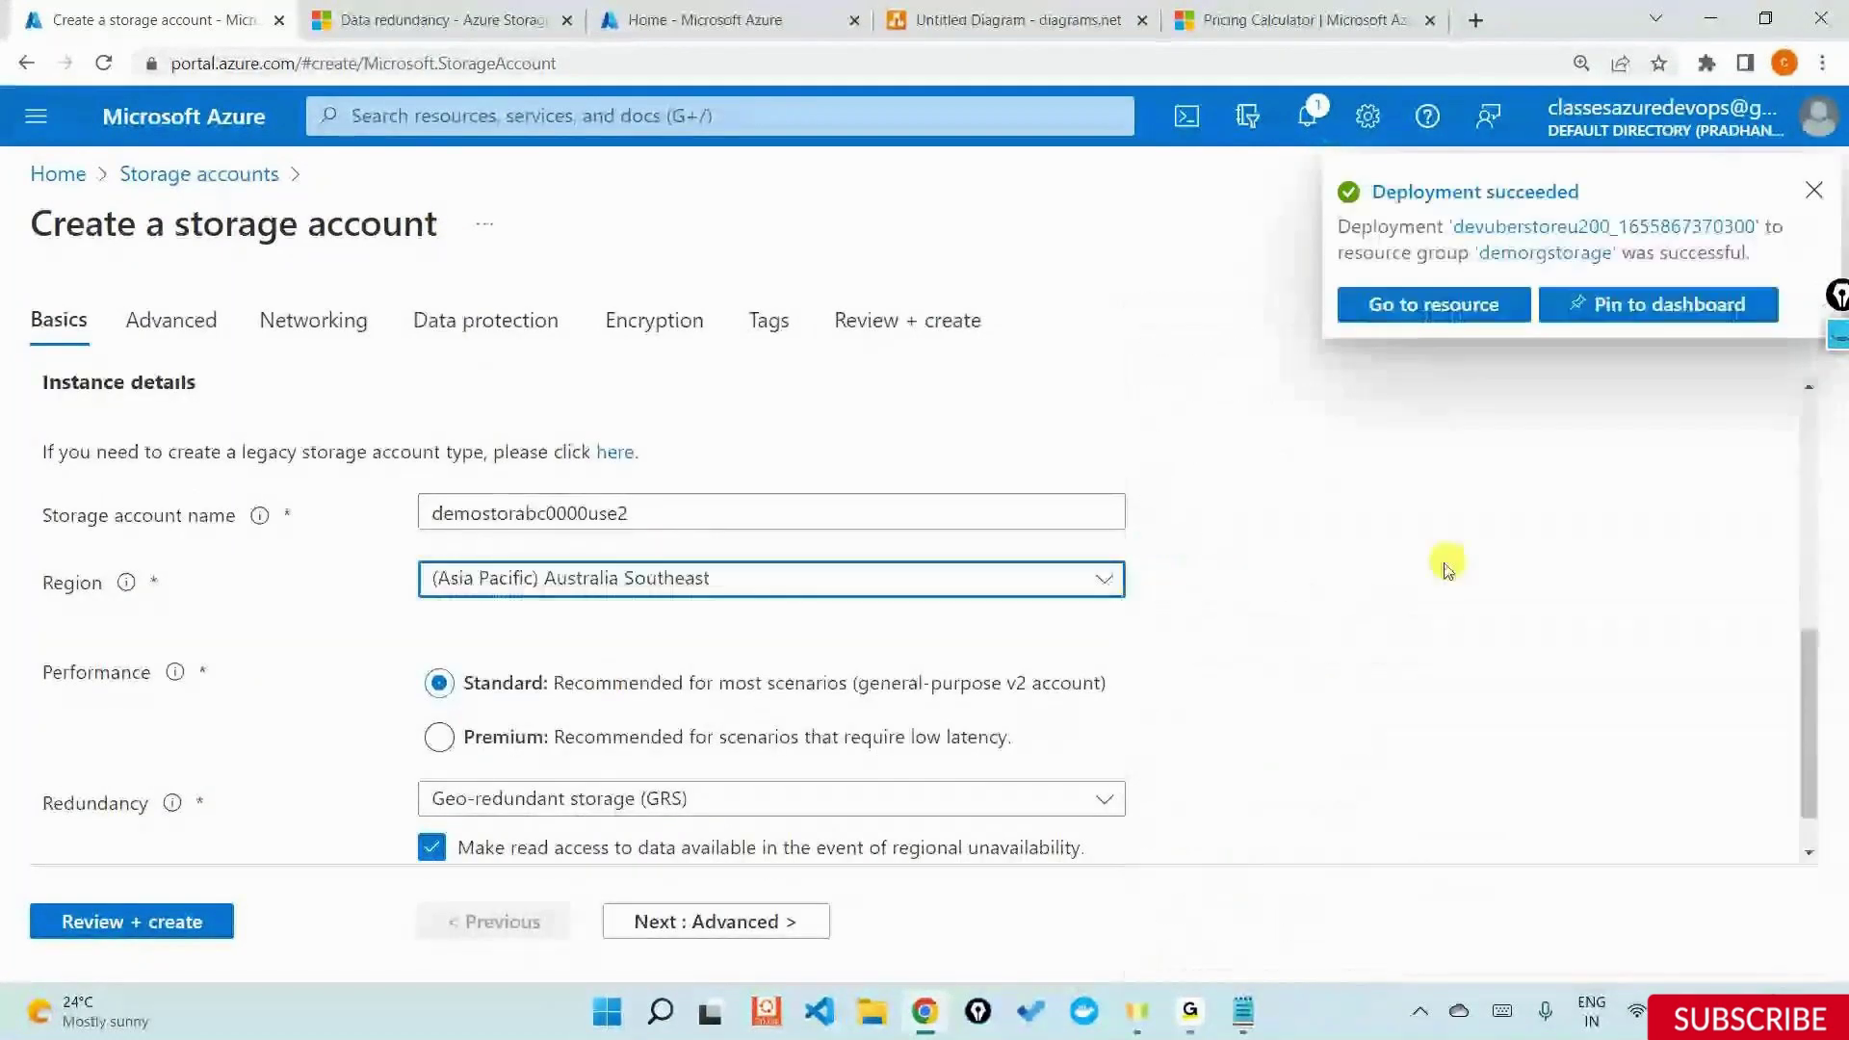
Filter the region choices by "afr" and set the storage account's region to (Africa) South Africa North
{"action": "left_click", "coordinate": [1107, 590]}
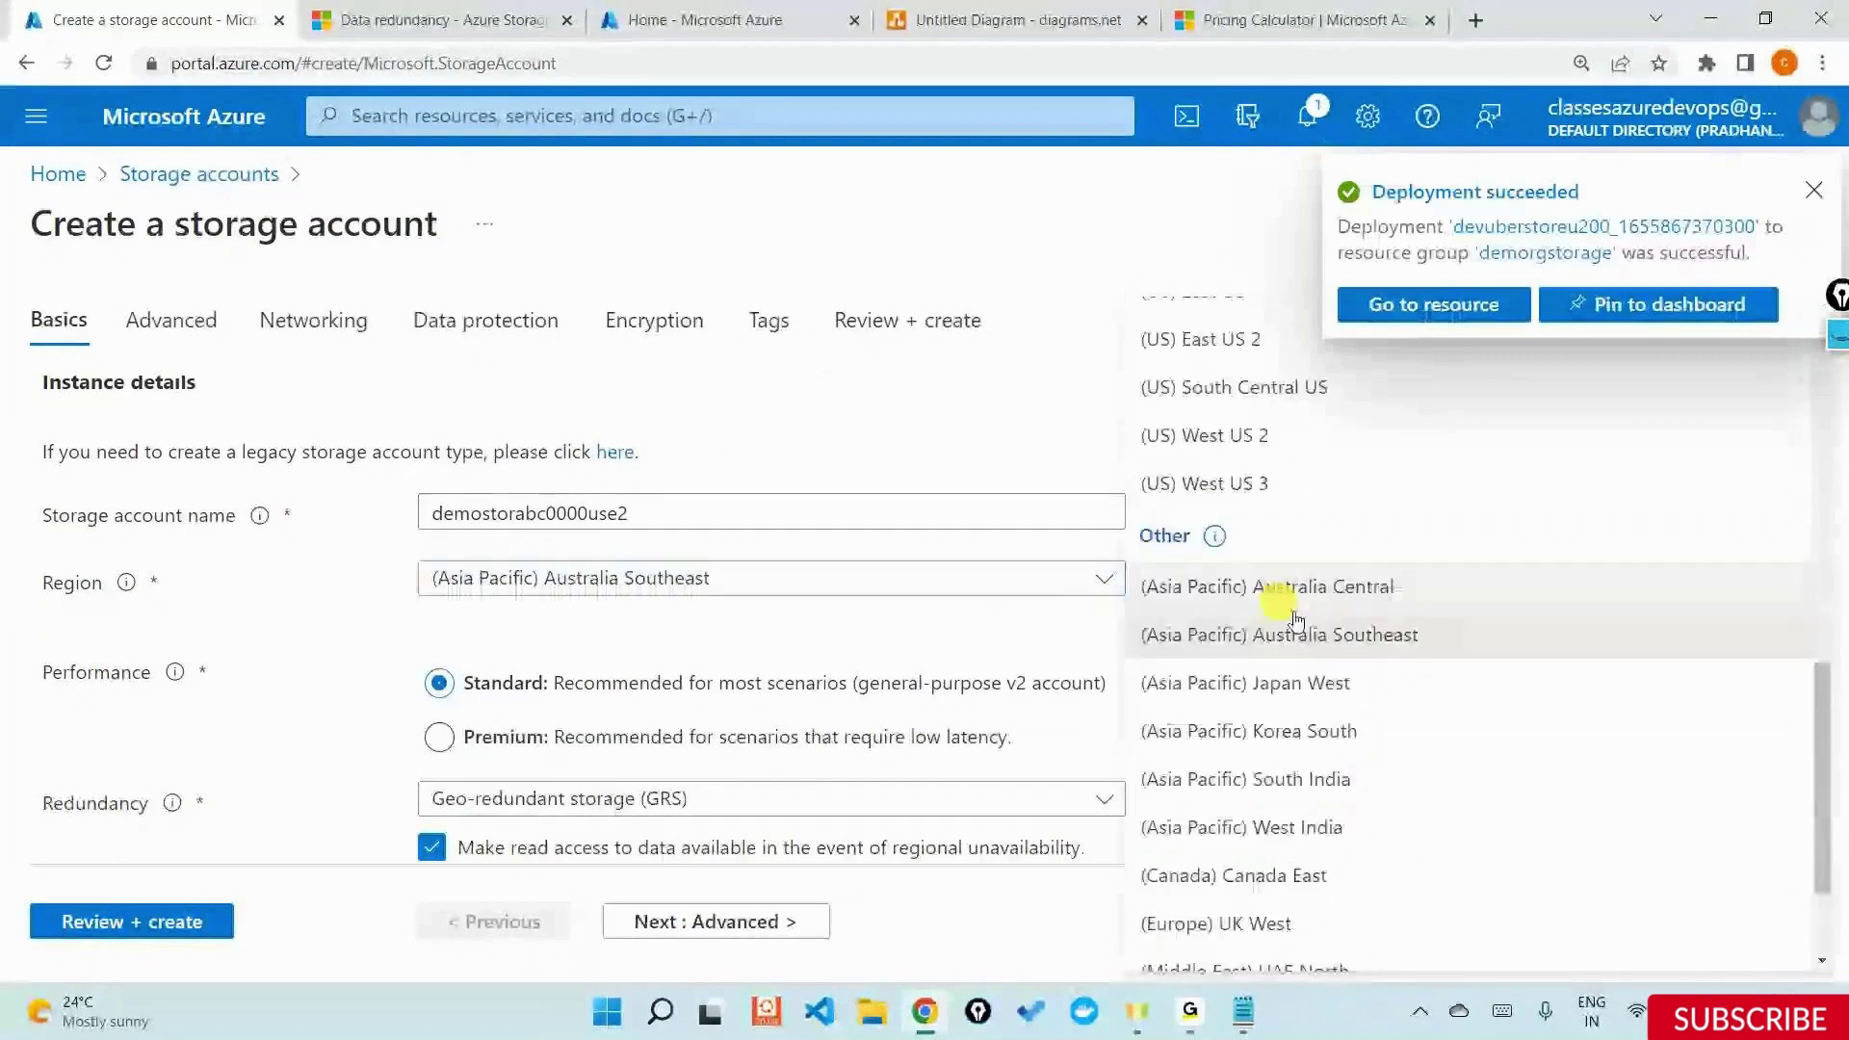
{"action": "scroll", "coordinate": [1387, 688], "scroll_direction": "down", "scroll_amount": 2}
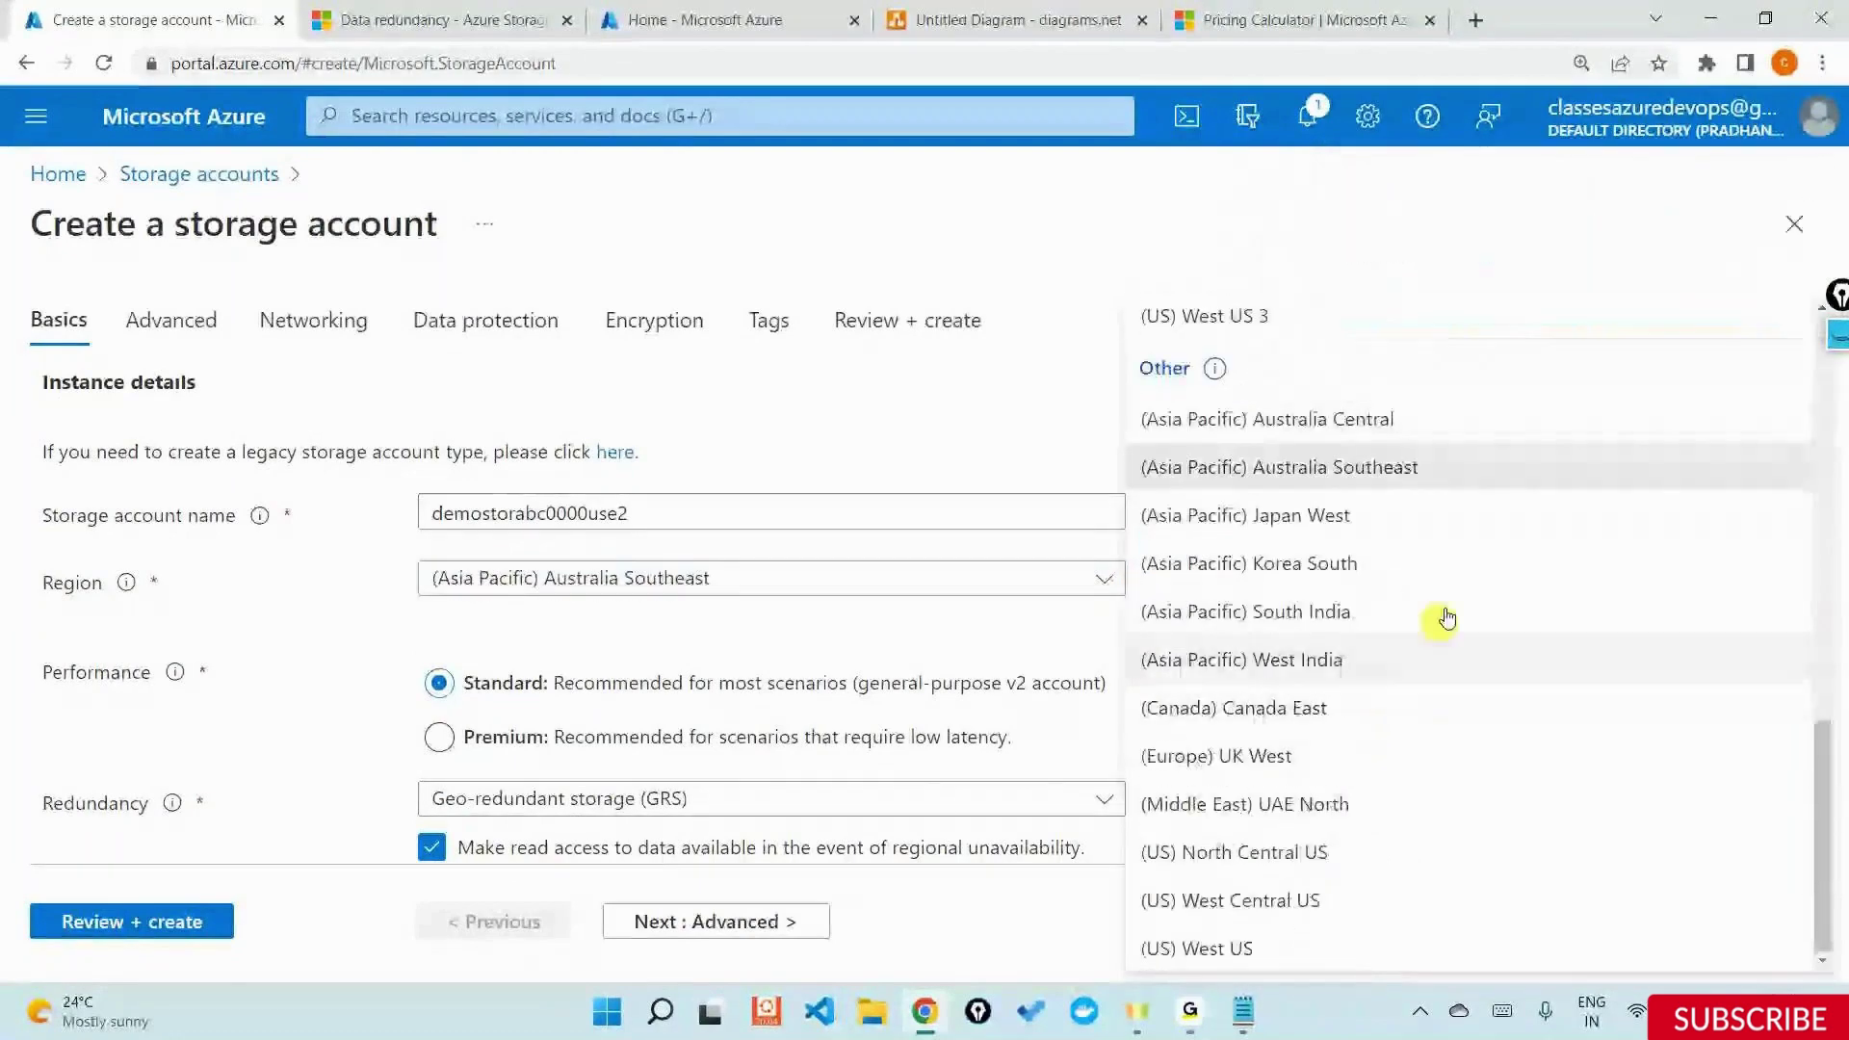
{"action": "scroll", "coordinate": [1446, 618], "scroll_direction": "up", "scroll_amount": 10}
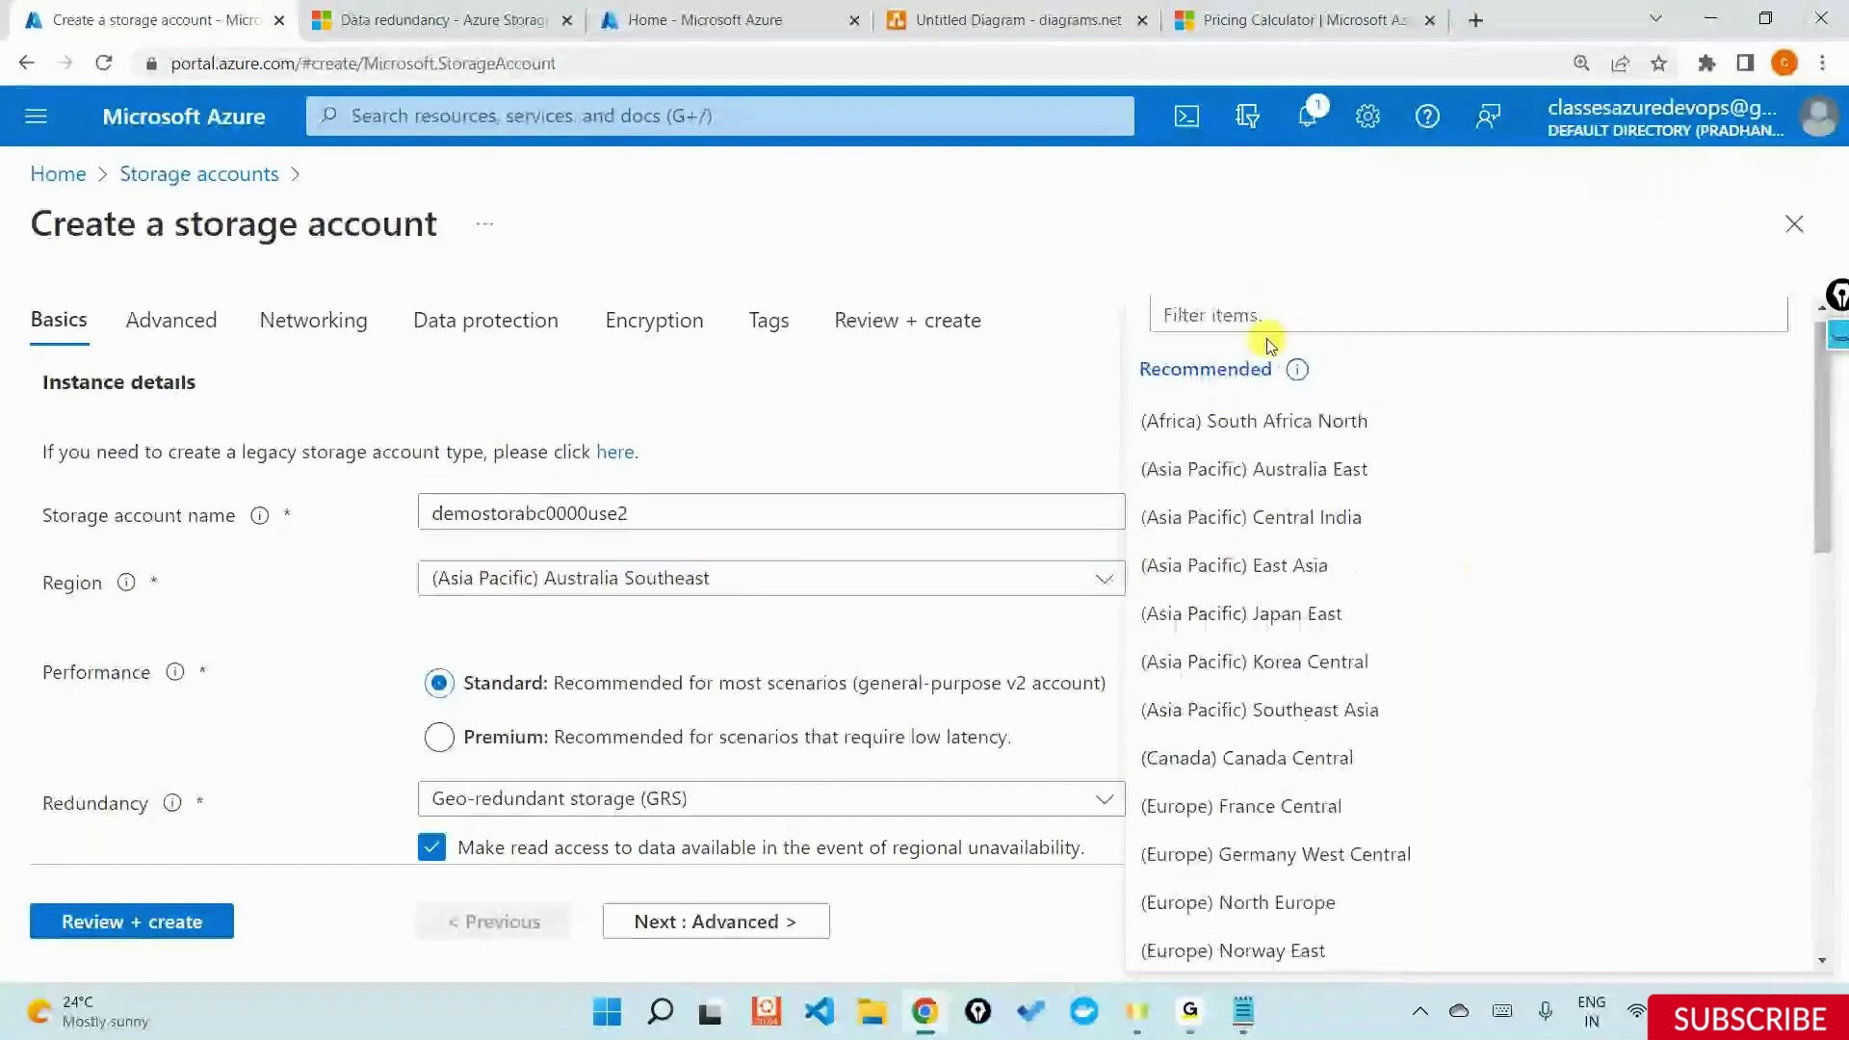
{"action": "left_click", "coordinate": [1267, 324]}
{"action": "type", "text": "aft"}
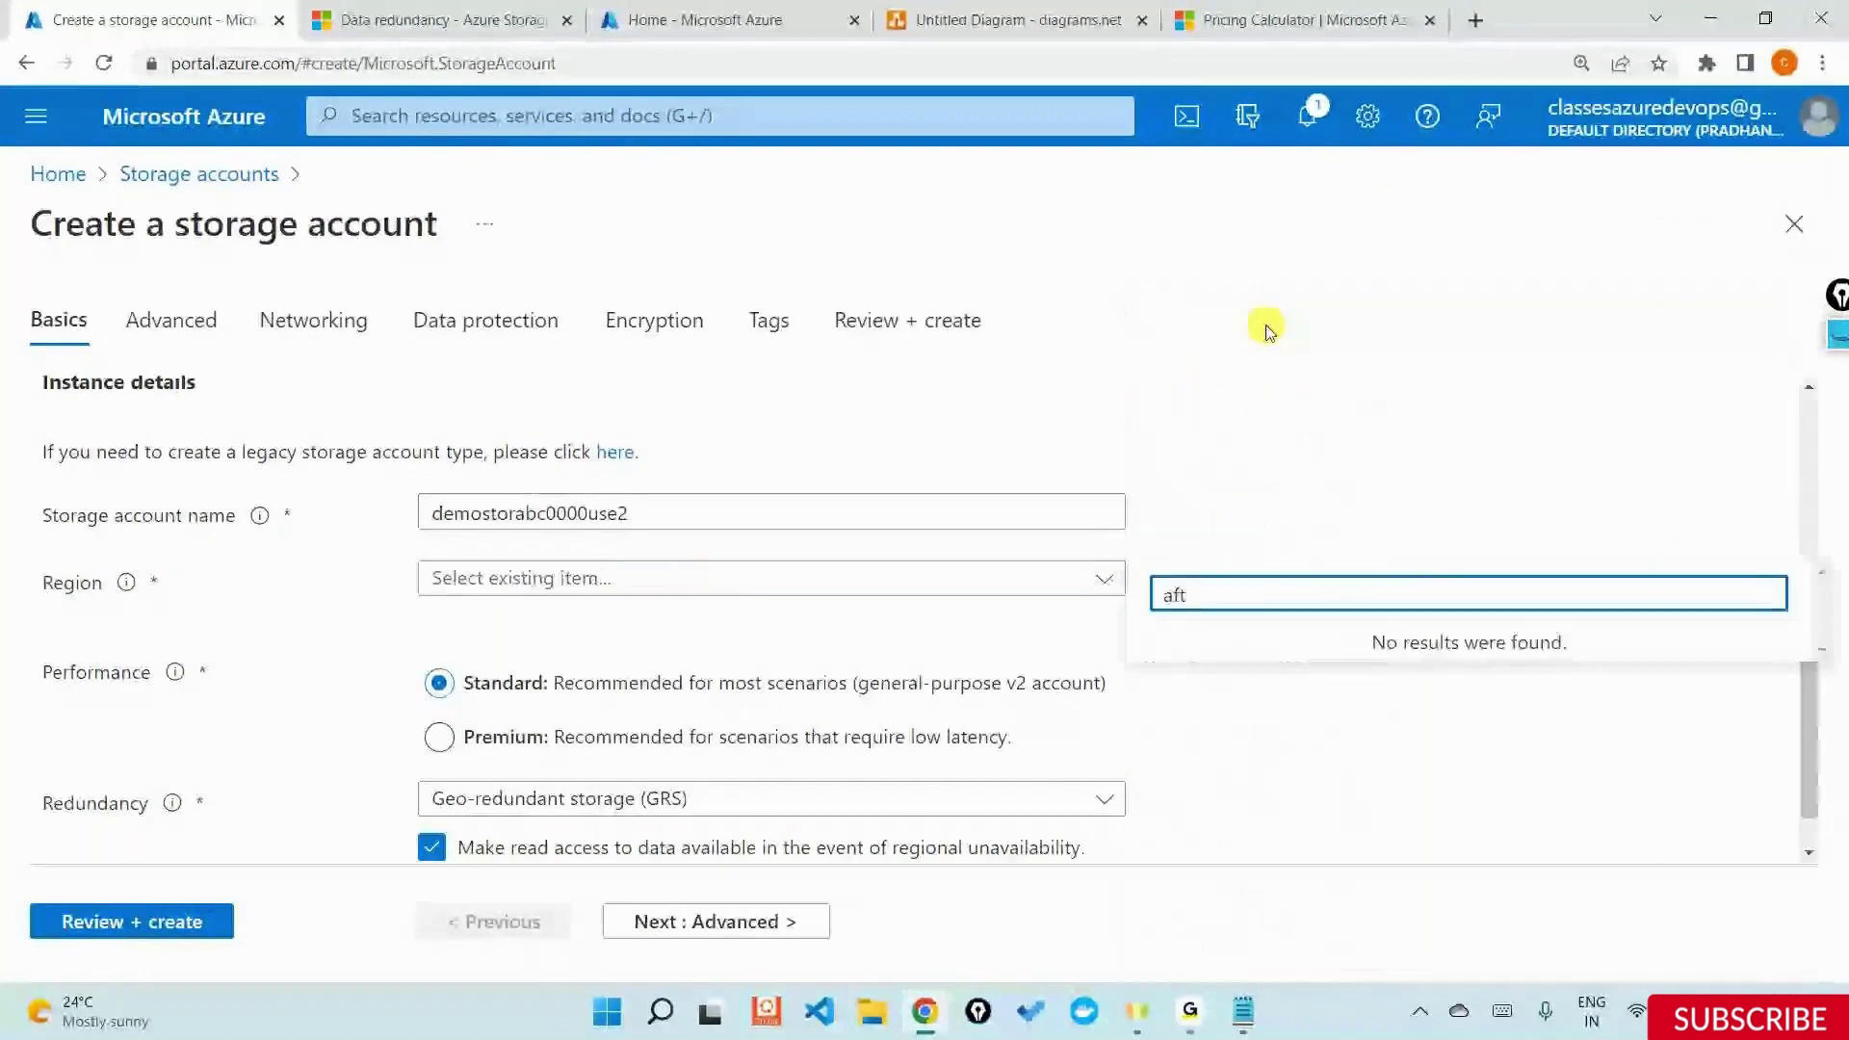
{"action": "key", "text": "BackSpace"}
{"action": "type", "text": "r"}
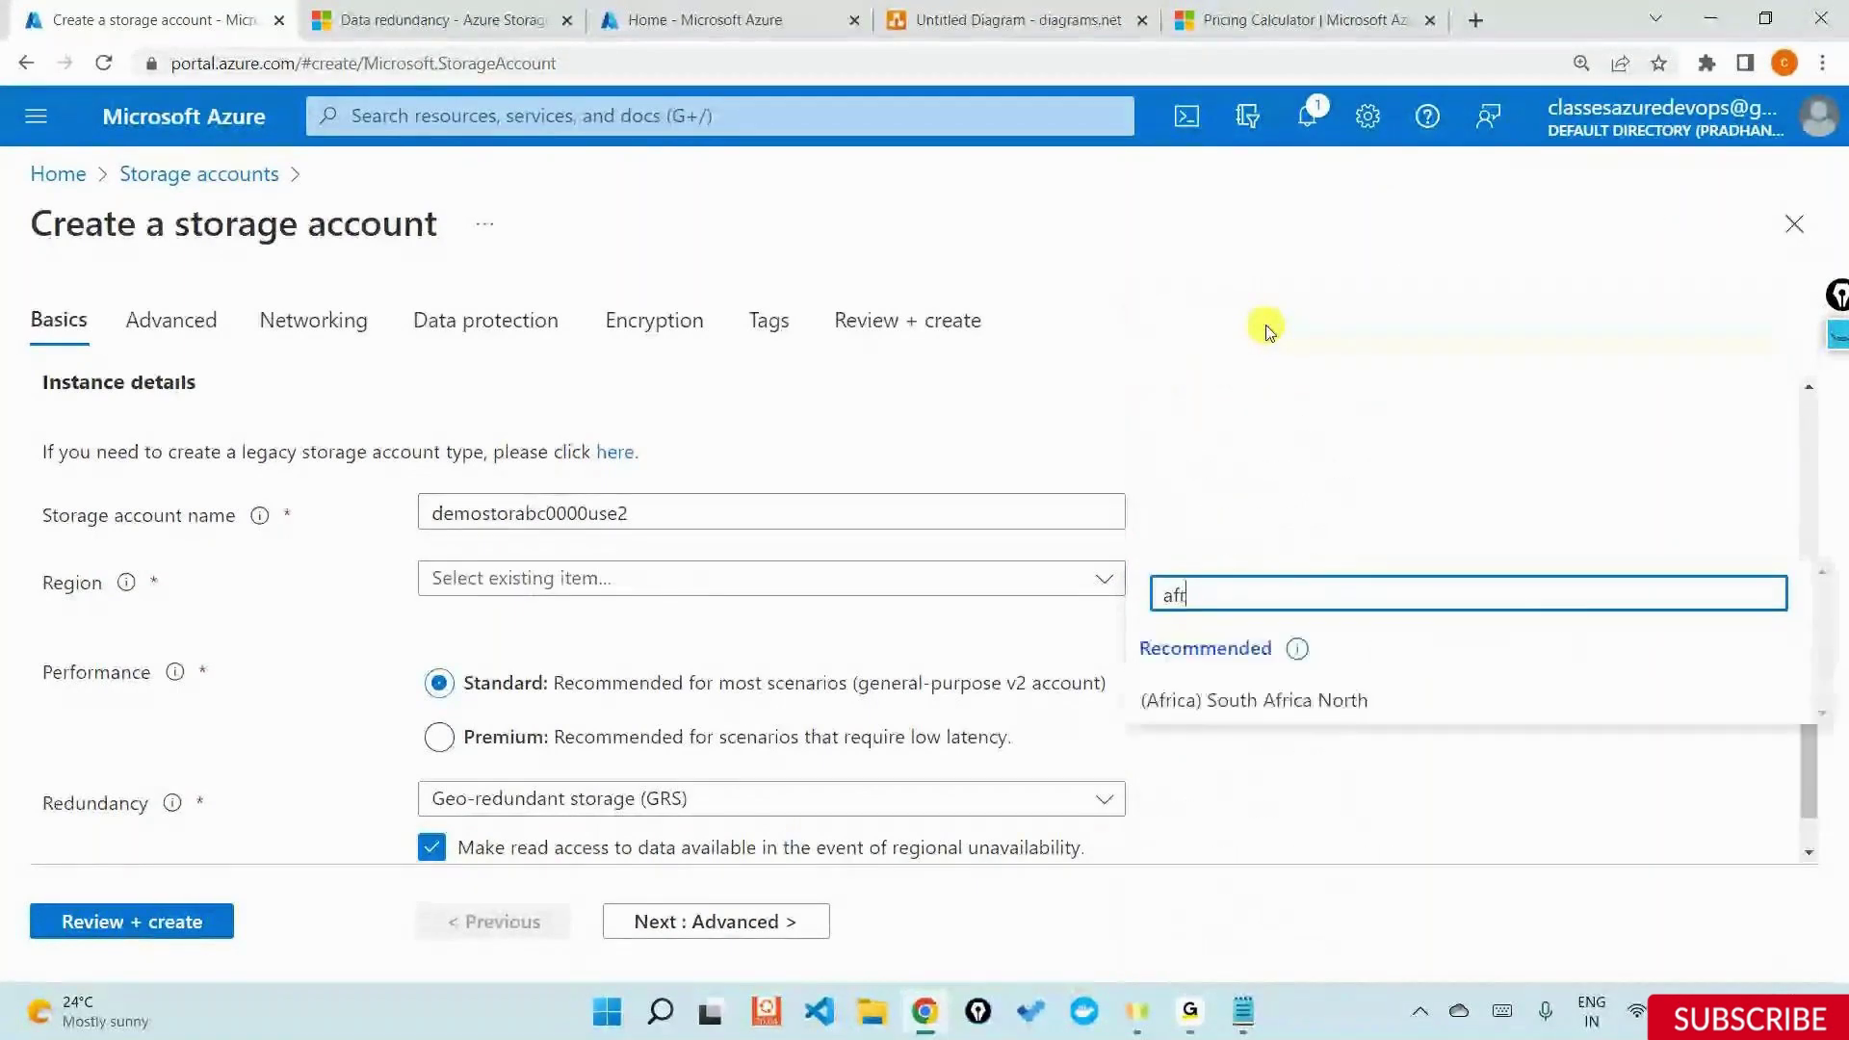
{"action": "left_click", "coordinate": [1252, 700]}
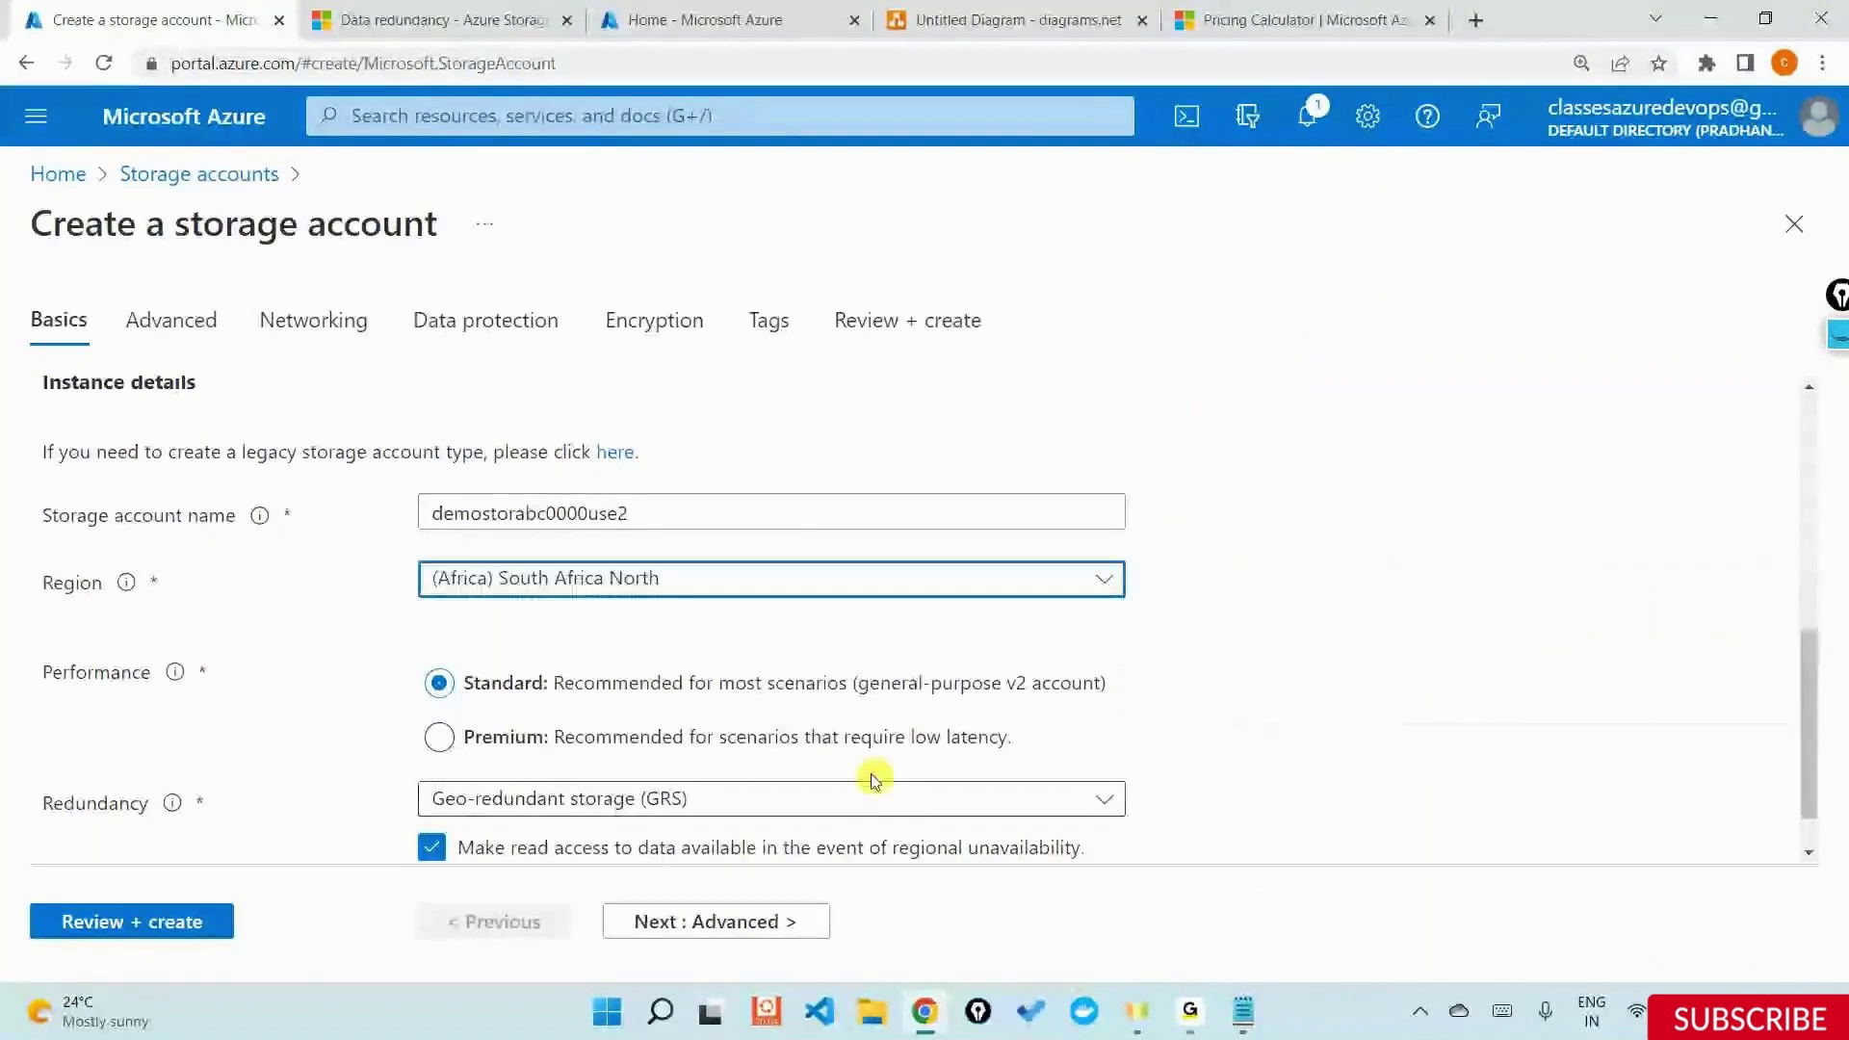
Set the redundancy to Locally-redundant storage (LRS) and check the redundancy options offered for South Africa North
{"action": "left_click", "coordinate": [868, 803]}
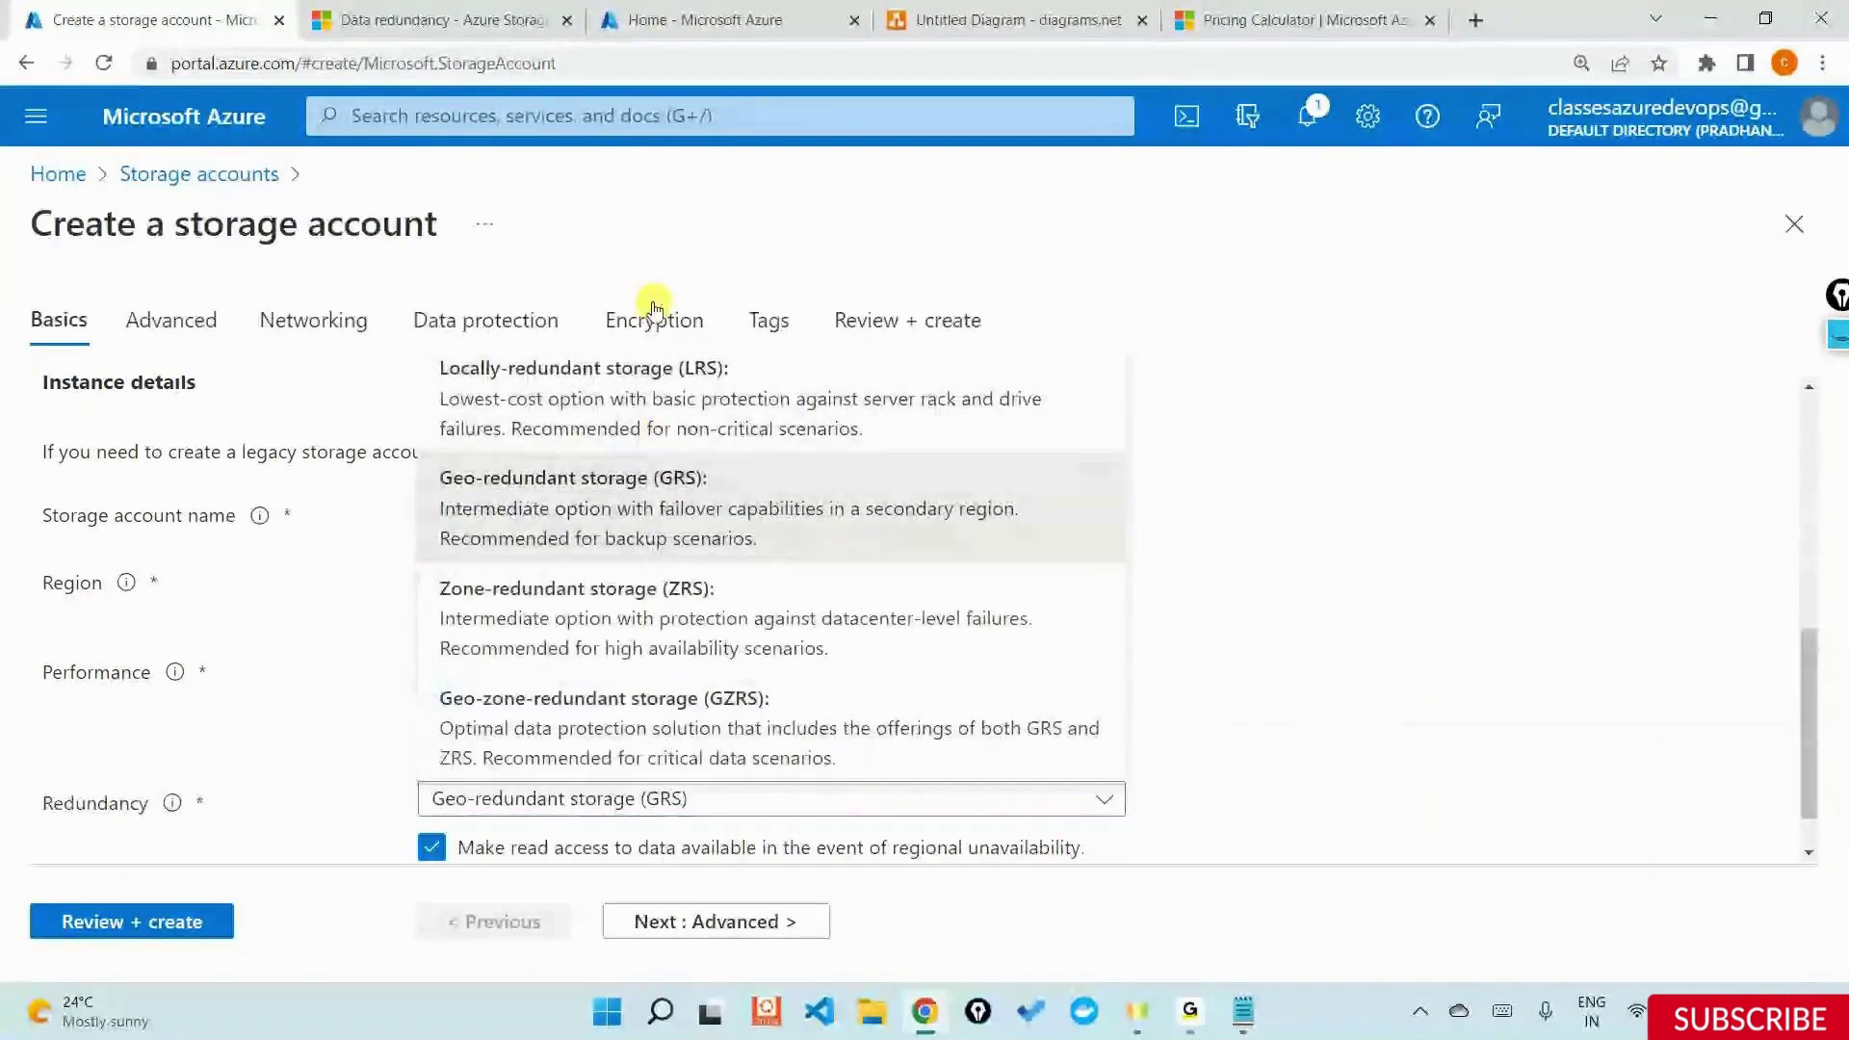
{"action": "left_click", "coordinate": [619, 414]}
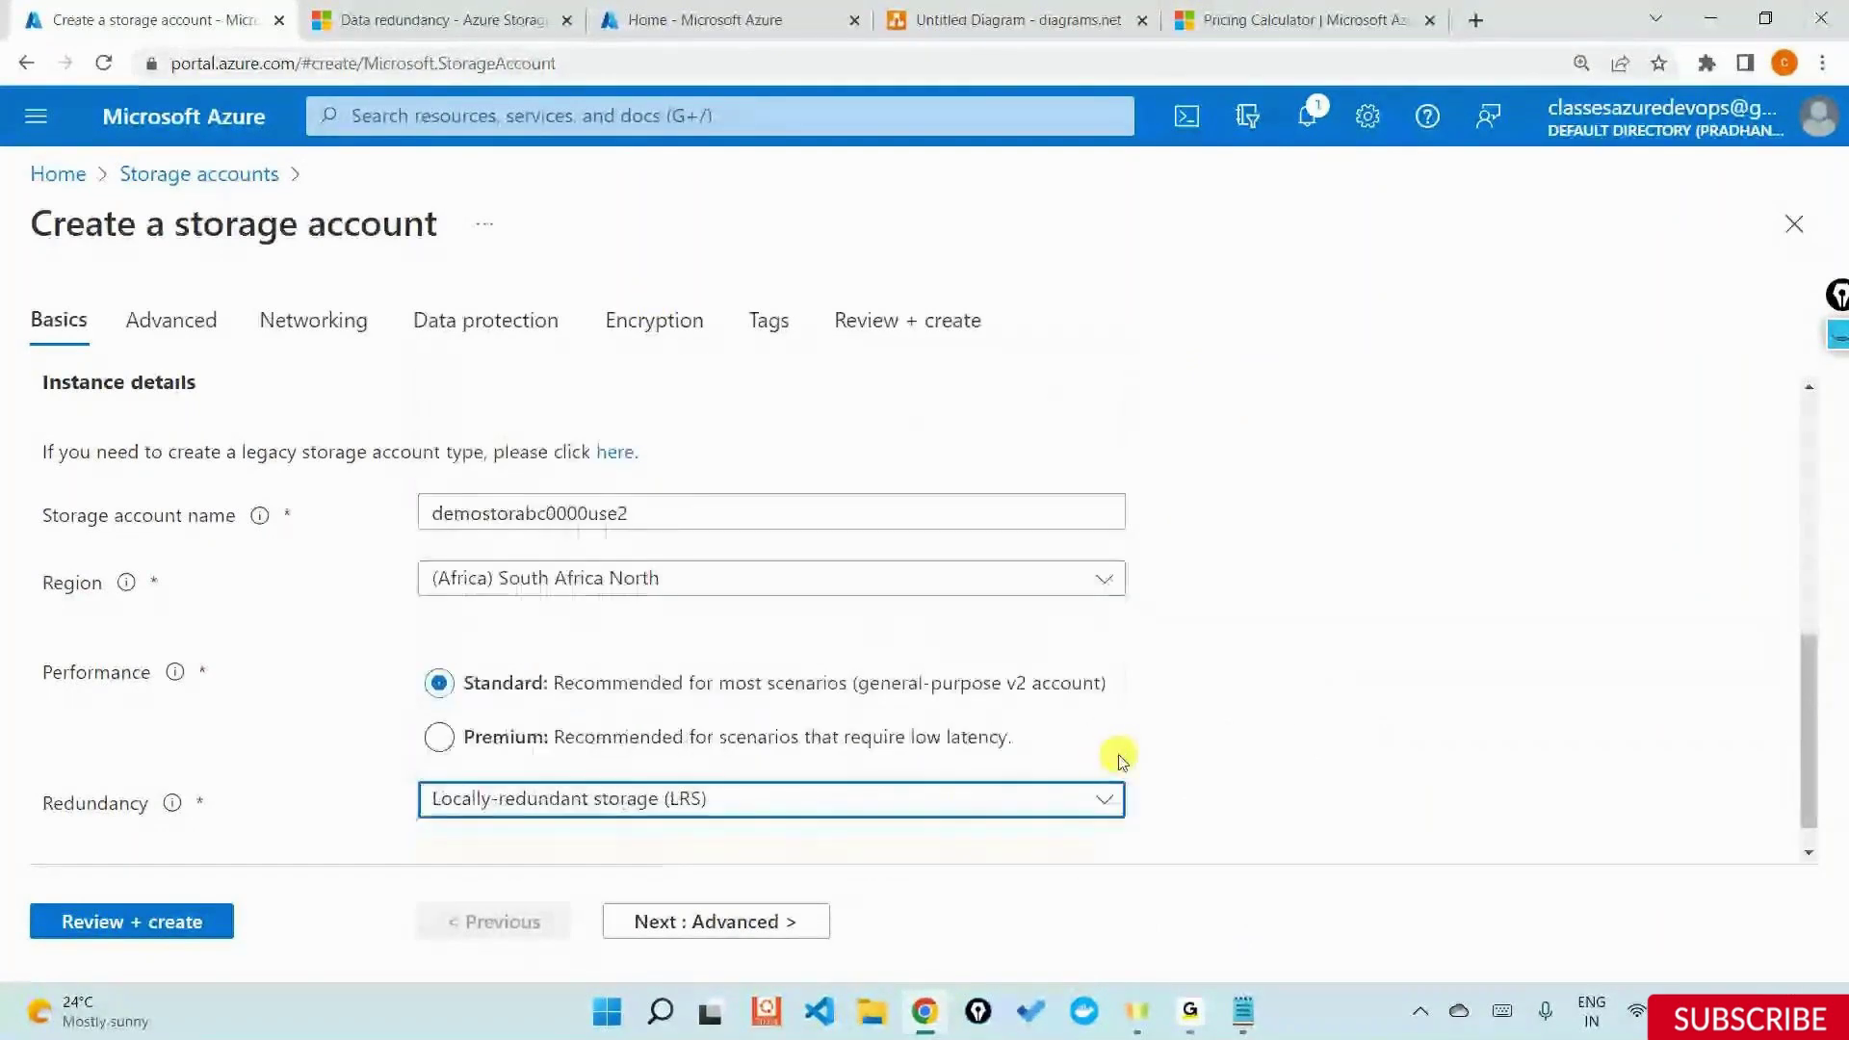
{"action": "left_click", "coordinate": [979, 811]}
{"action": "left_click", "coordinate": [1587, 612]}
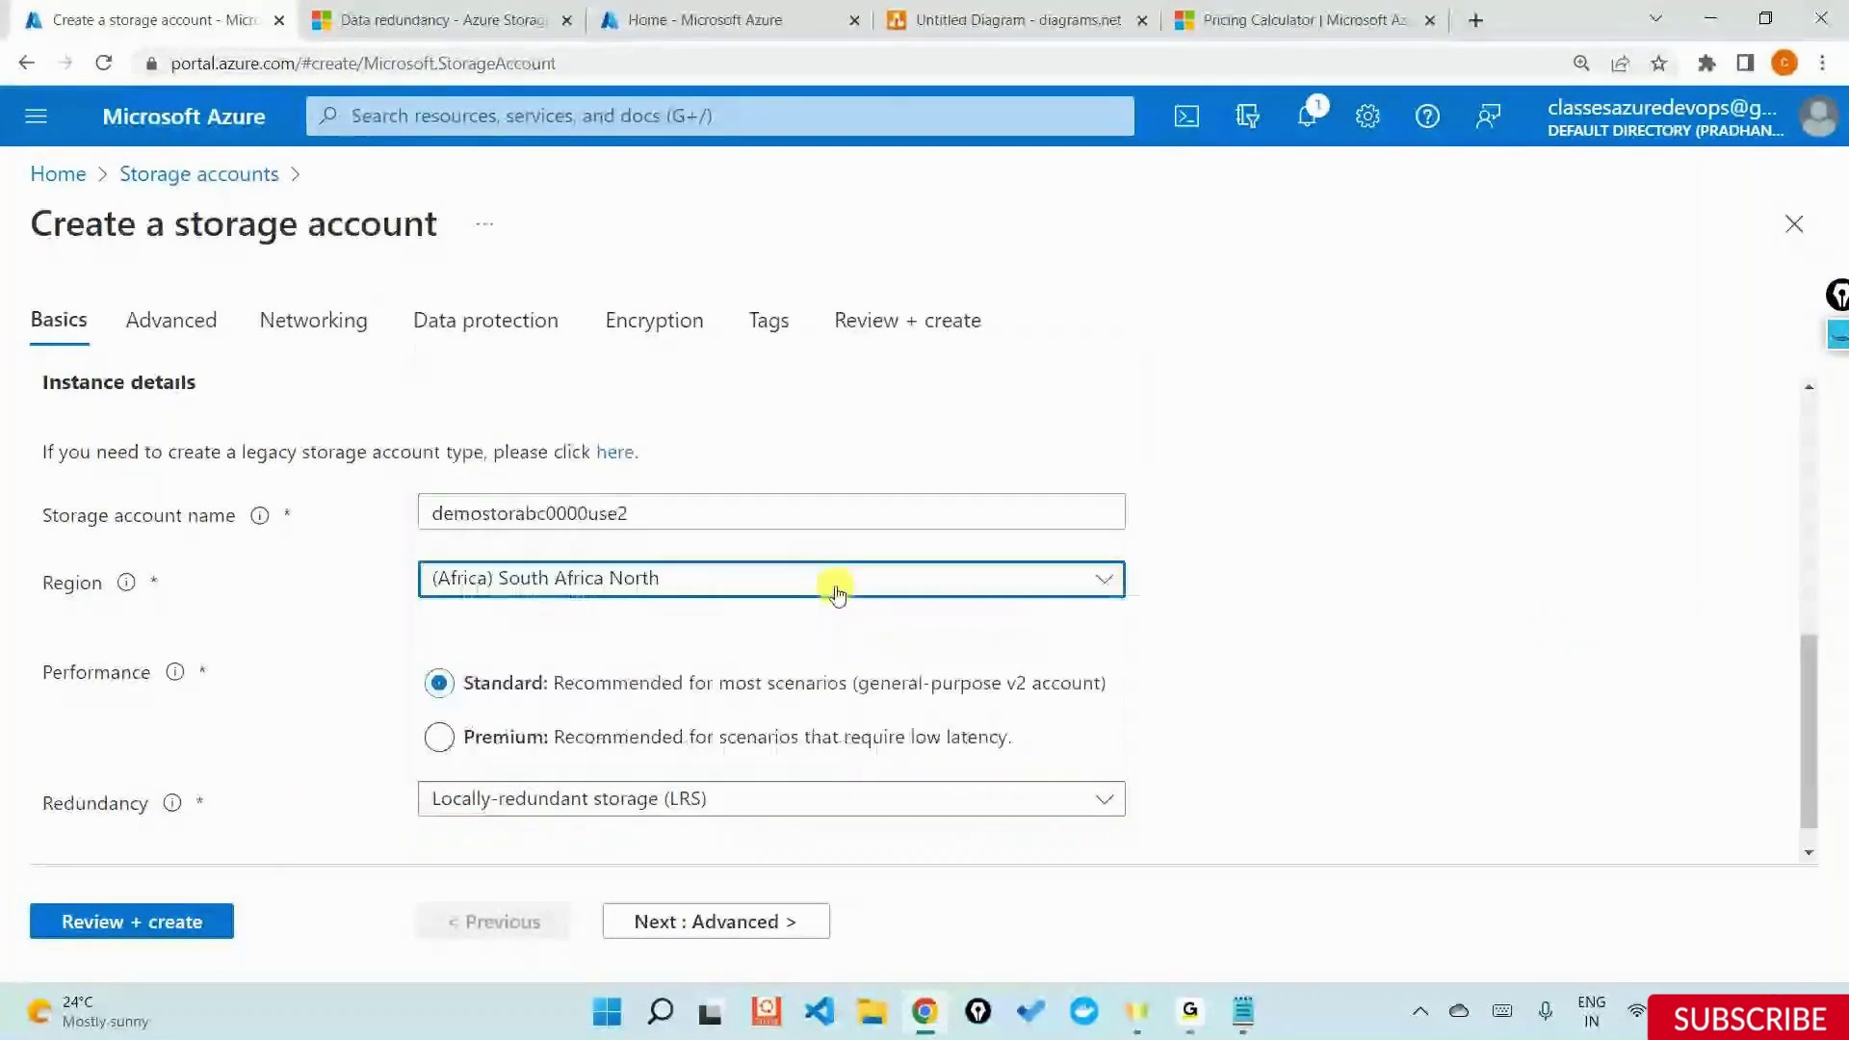
Filter the regions for India, set the region to (Asia Pacific) West India and check which redundancy options it offers
{"action": "left_click", "coordinate": [834, 579]}
{"action": "scroll", "coordinate": [1349, 726], "scroll_direction": "down", "scroll_amount": 4}
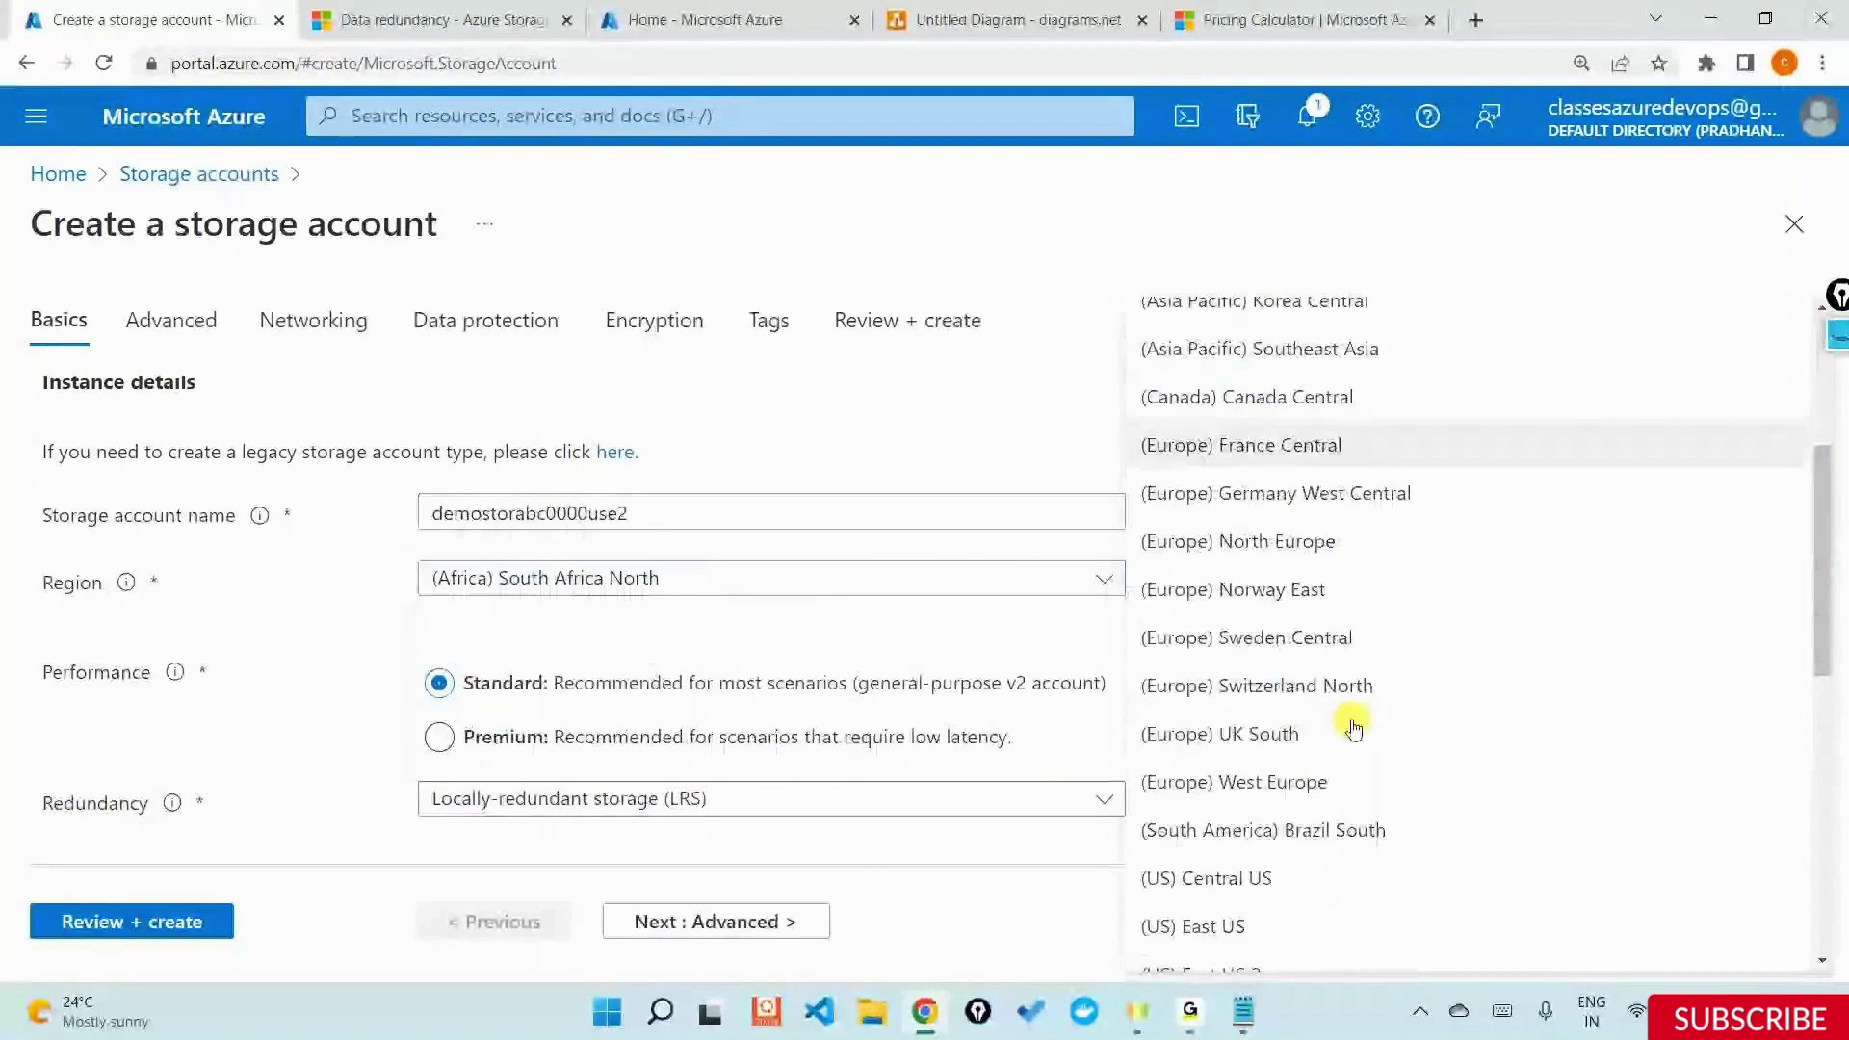
{"action": "scroll", "coordinate": [1349, 376], "scroll_direction": "up", "scroll_amount": 4}
{"action": "left_click", "coordinate": [1324, 312]}
{"action": "type", "text": "Ind"}
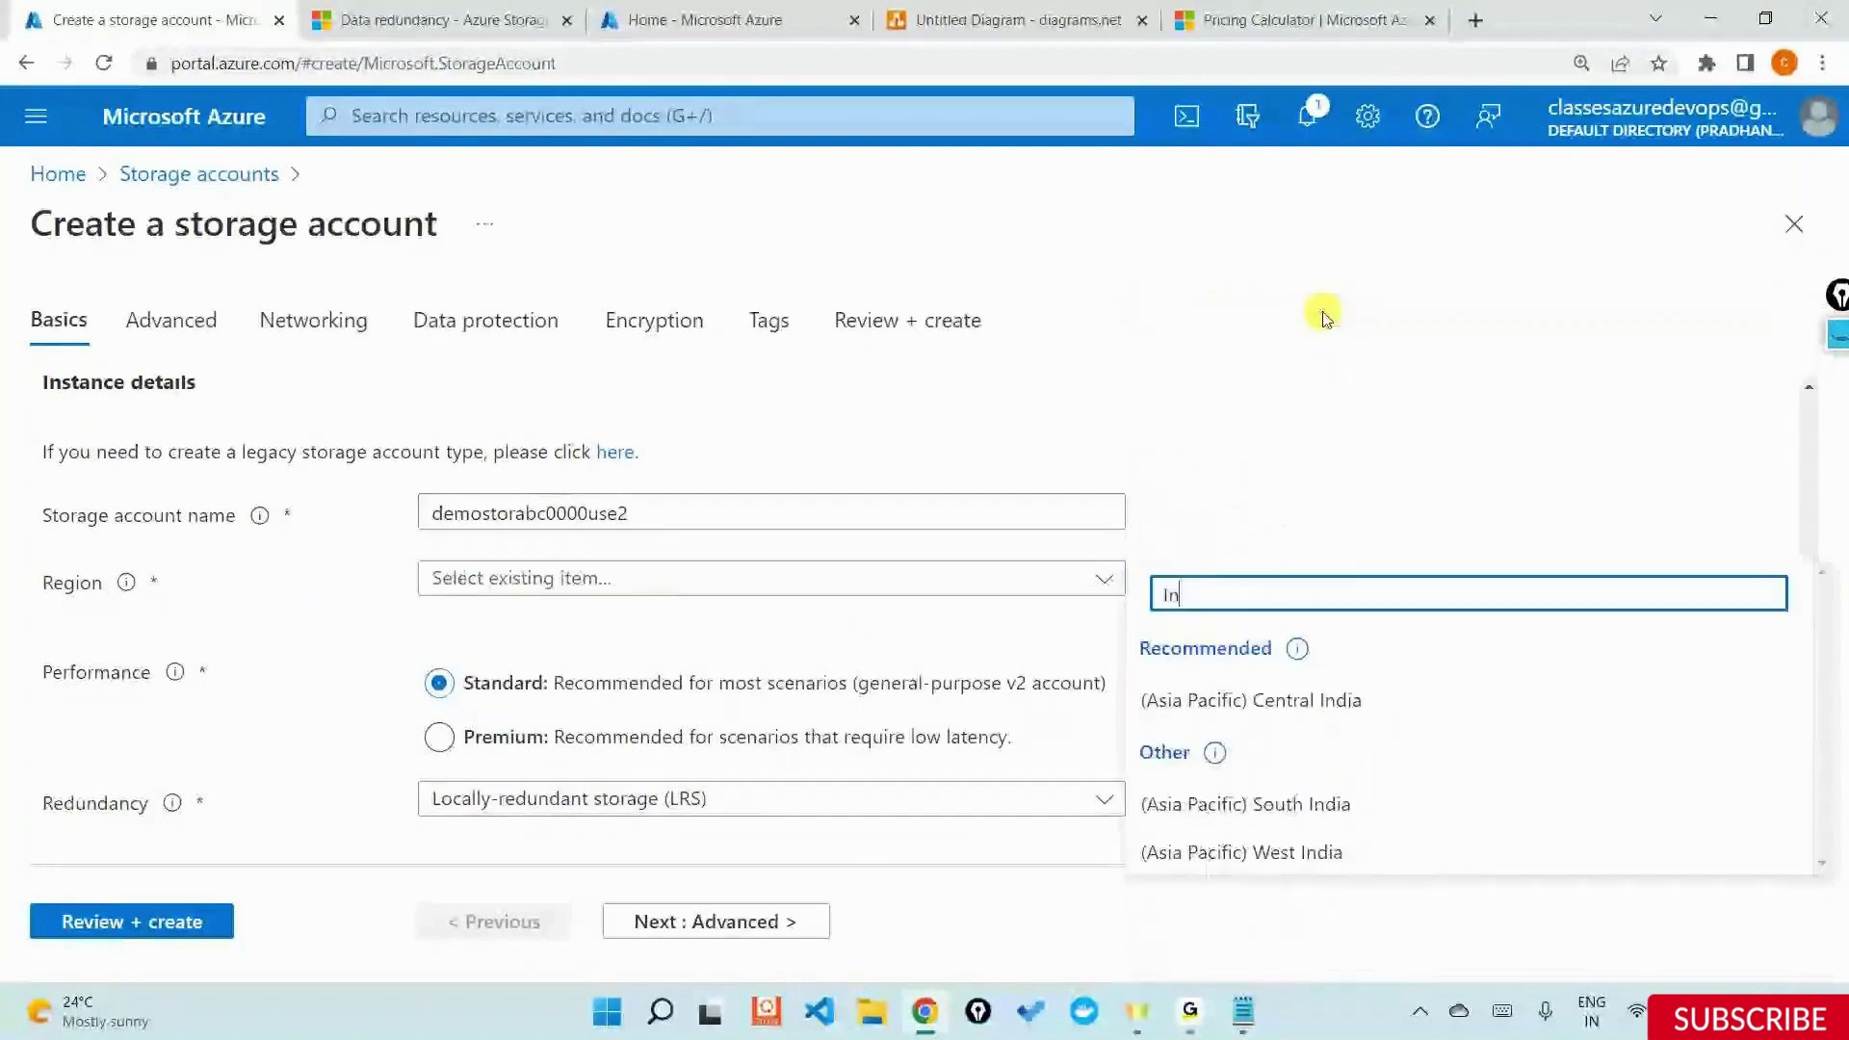
{"action": "left_click", "coordinate": [1278, 853]}
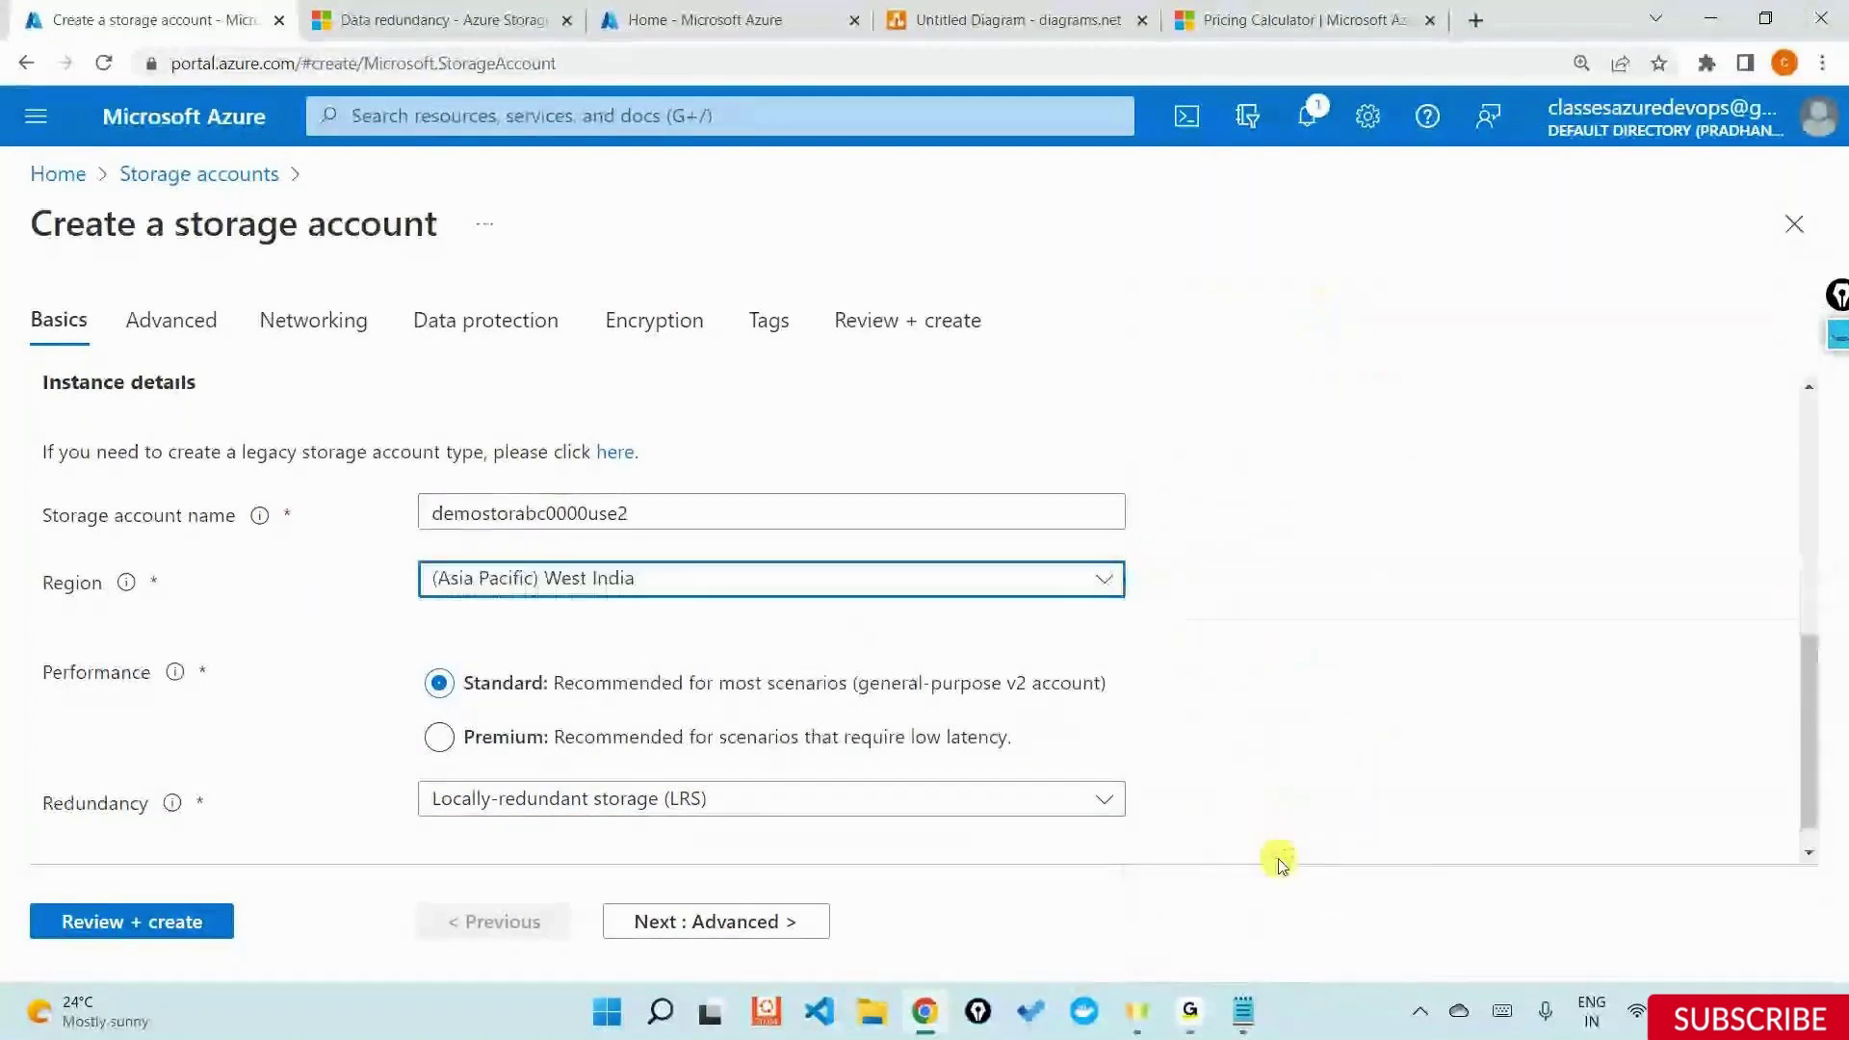
{"action": "left_click", "coordinate": [737, 811]}
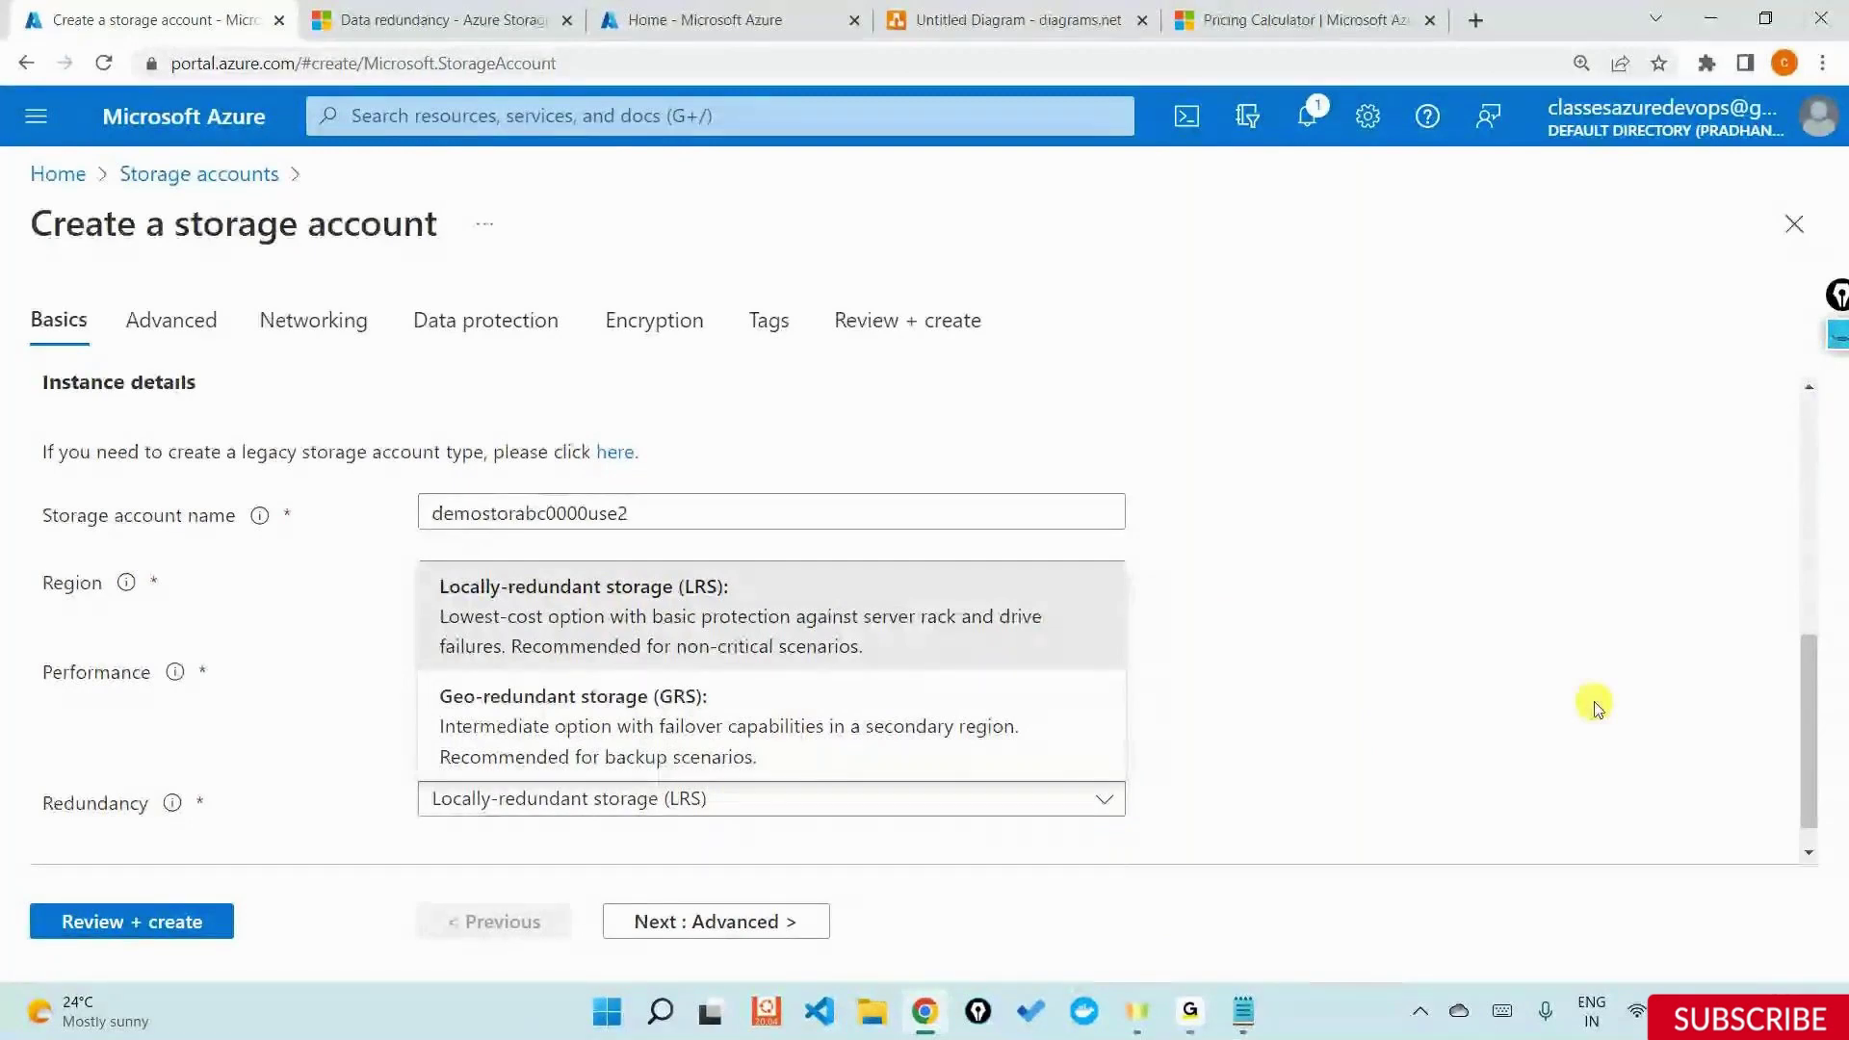
{"action": "left_click", "coordinate": [1579, 587]}
Browse the recommended and other regions, and close the storage account form without creating the account
{"action": "left_click", "coordinate": [718, 580]}
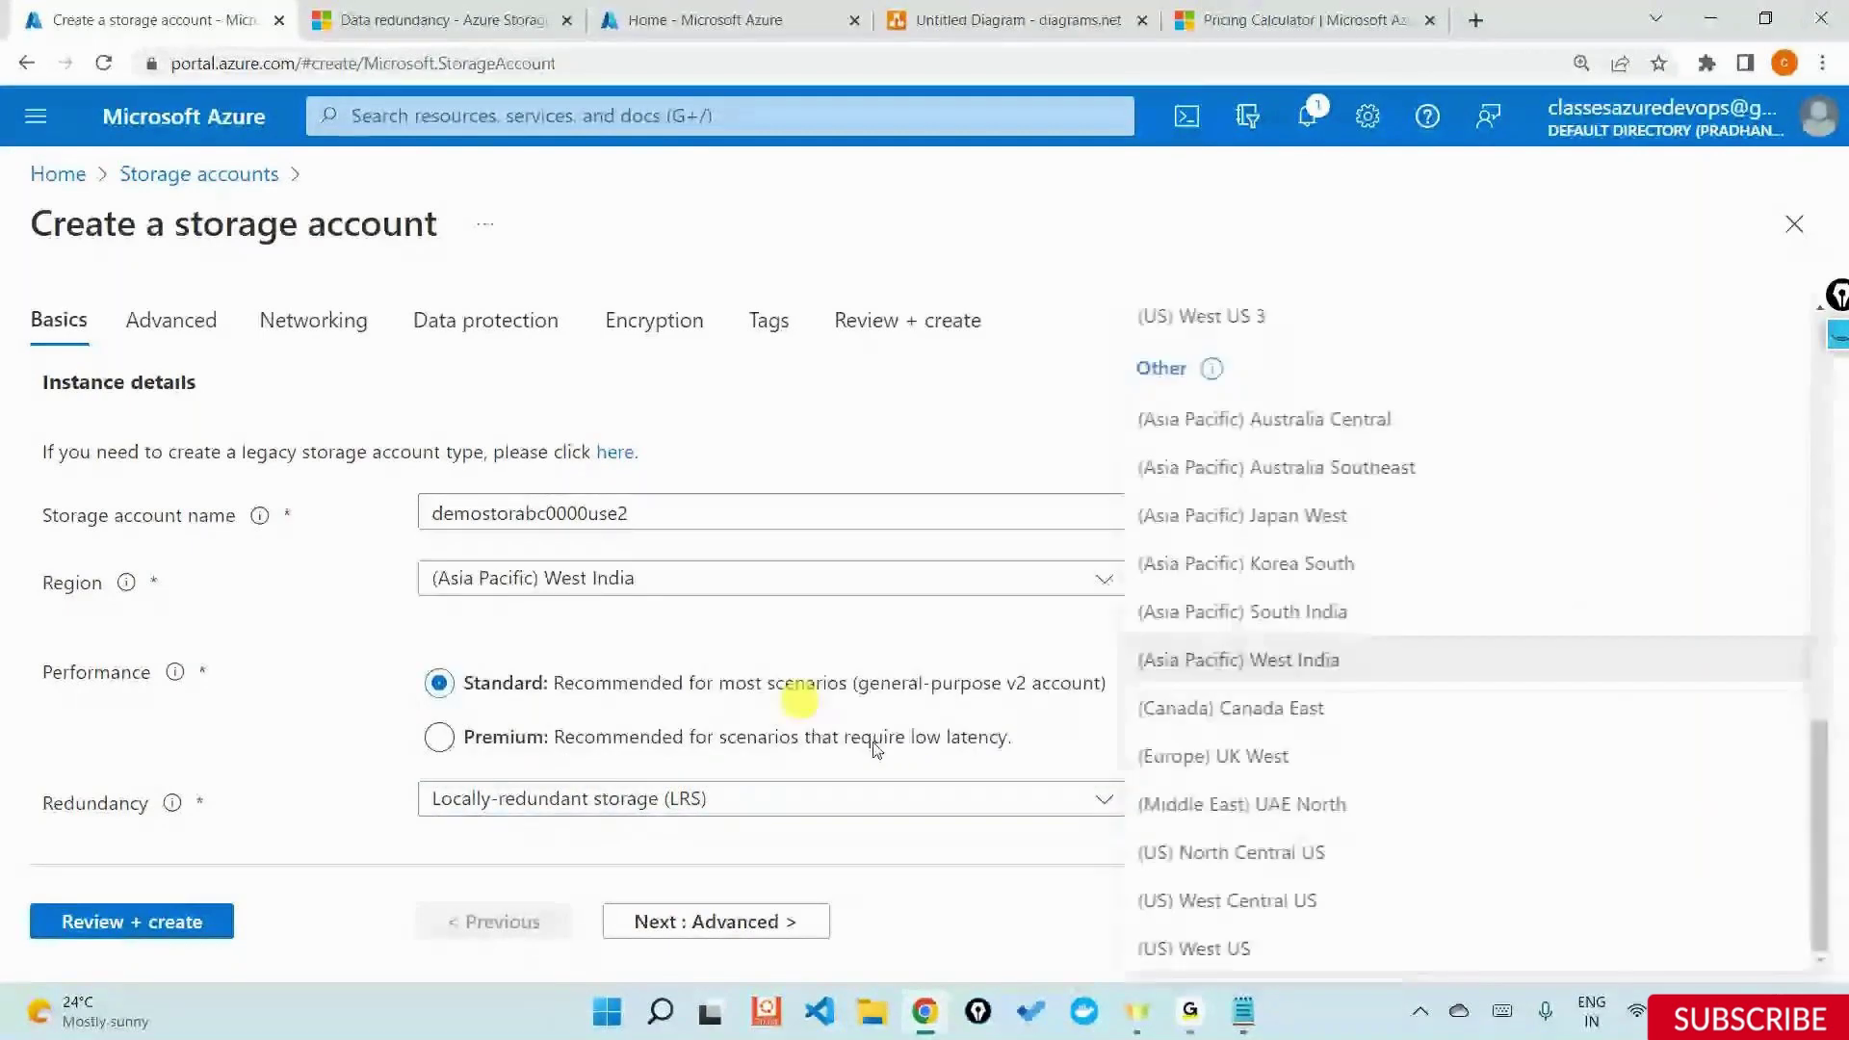
{"action": "scroll", "coordinate": [1439, 730], "scroll_direction": "up", "scroll_amount": 3}
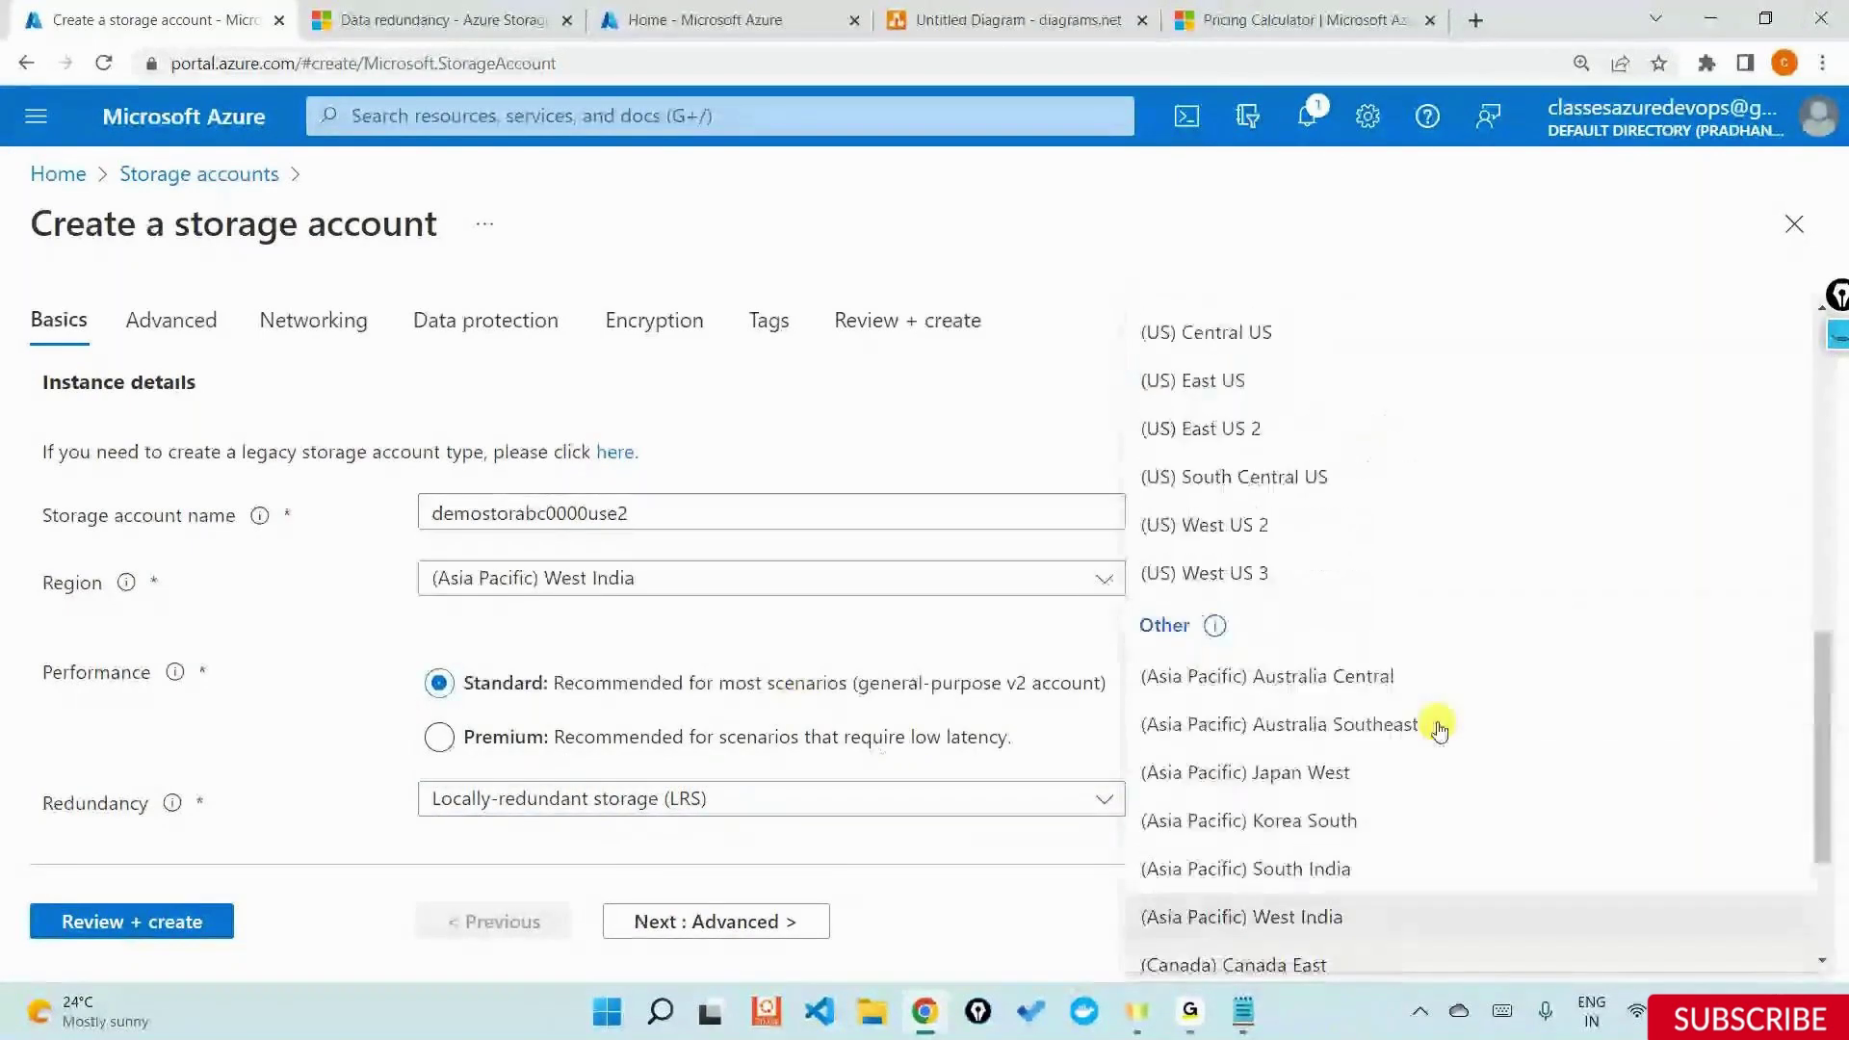
{"action": "scroll", "coordinate": [1438, 728], "scroll_direction": "up", "scroll_amount": 7}
{"action": "scroll", "coordinate": [1437, 728], "scroll_direction": "up", "scroll_amount": 4}
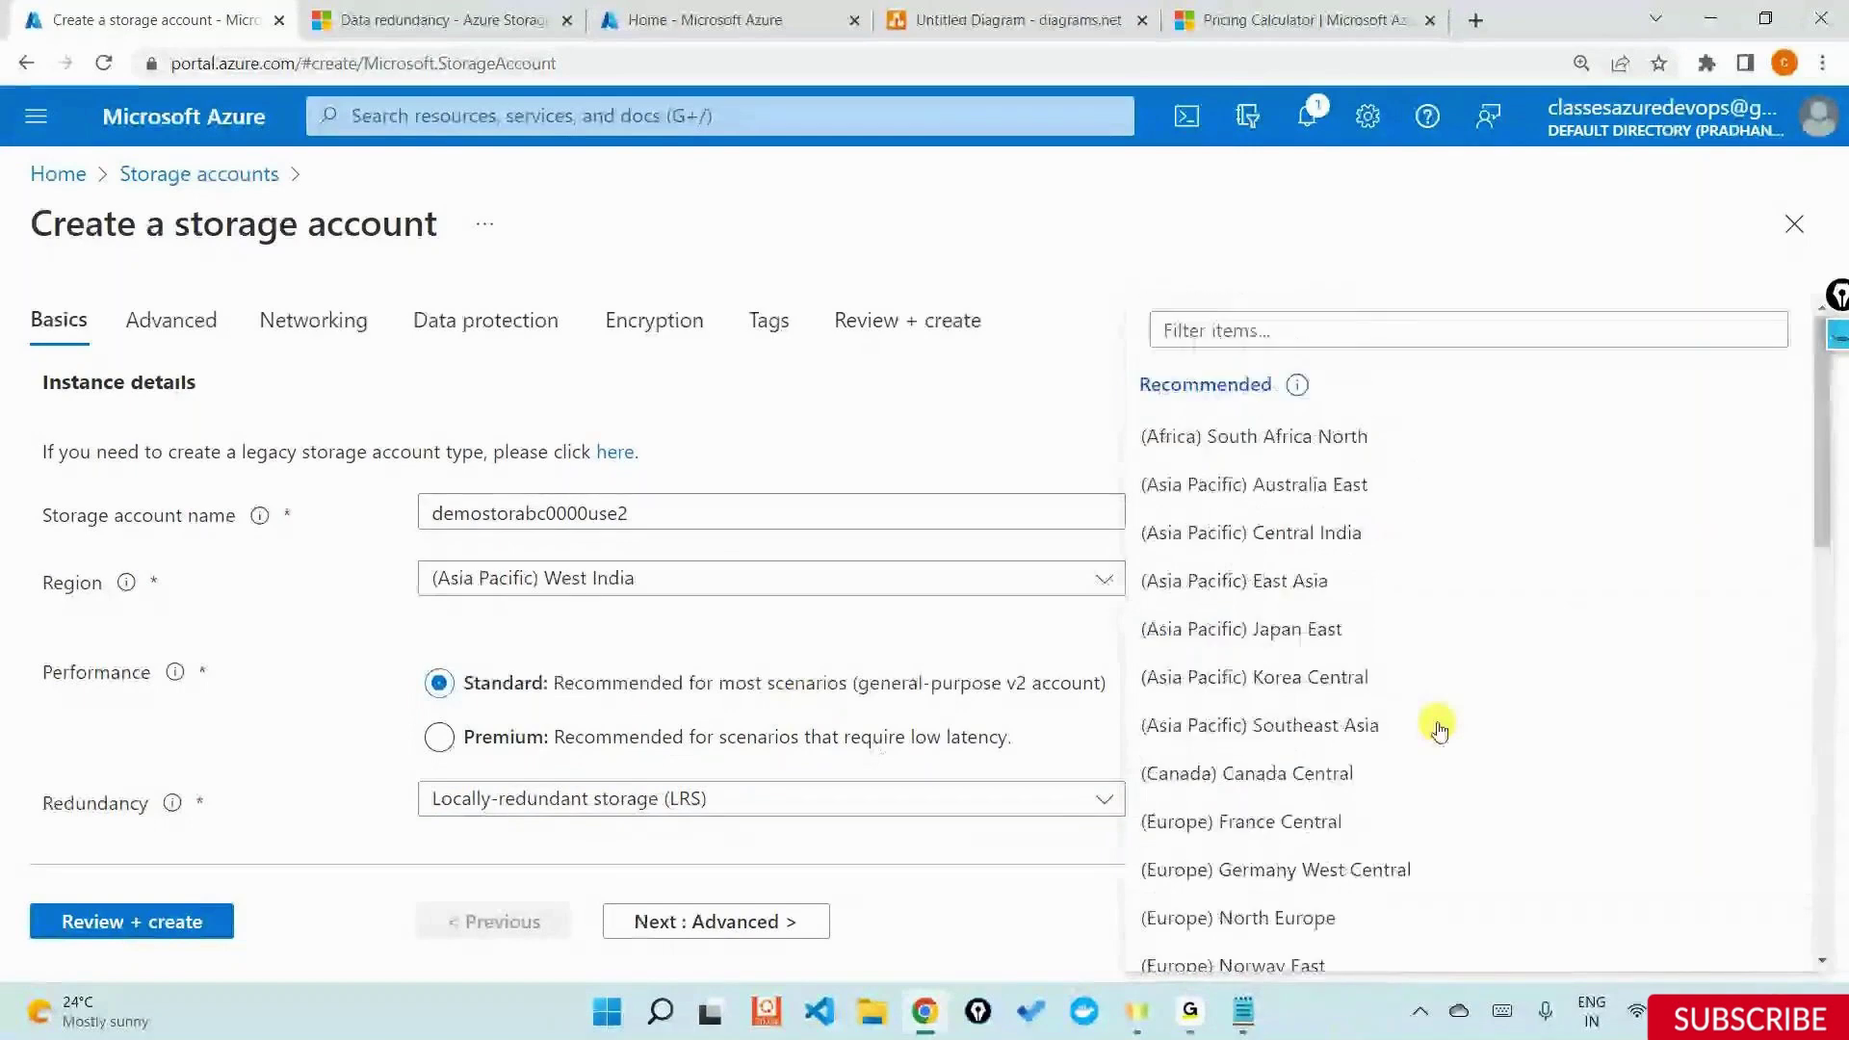
{"action": "left_click", "coordinate": [1794, 224]}
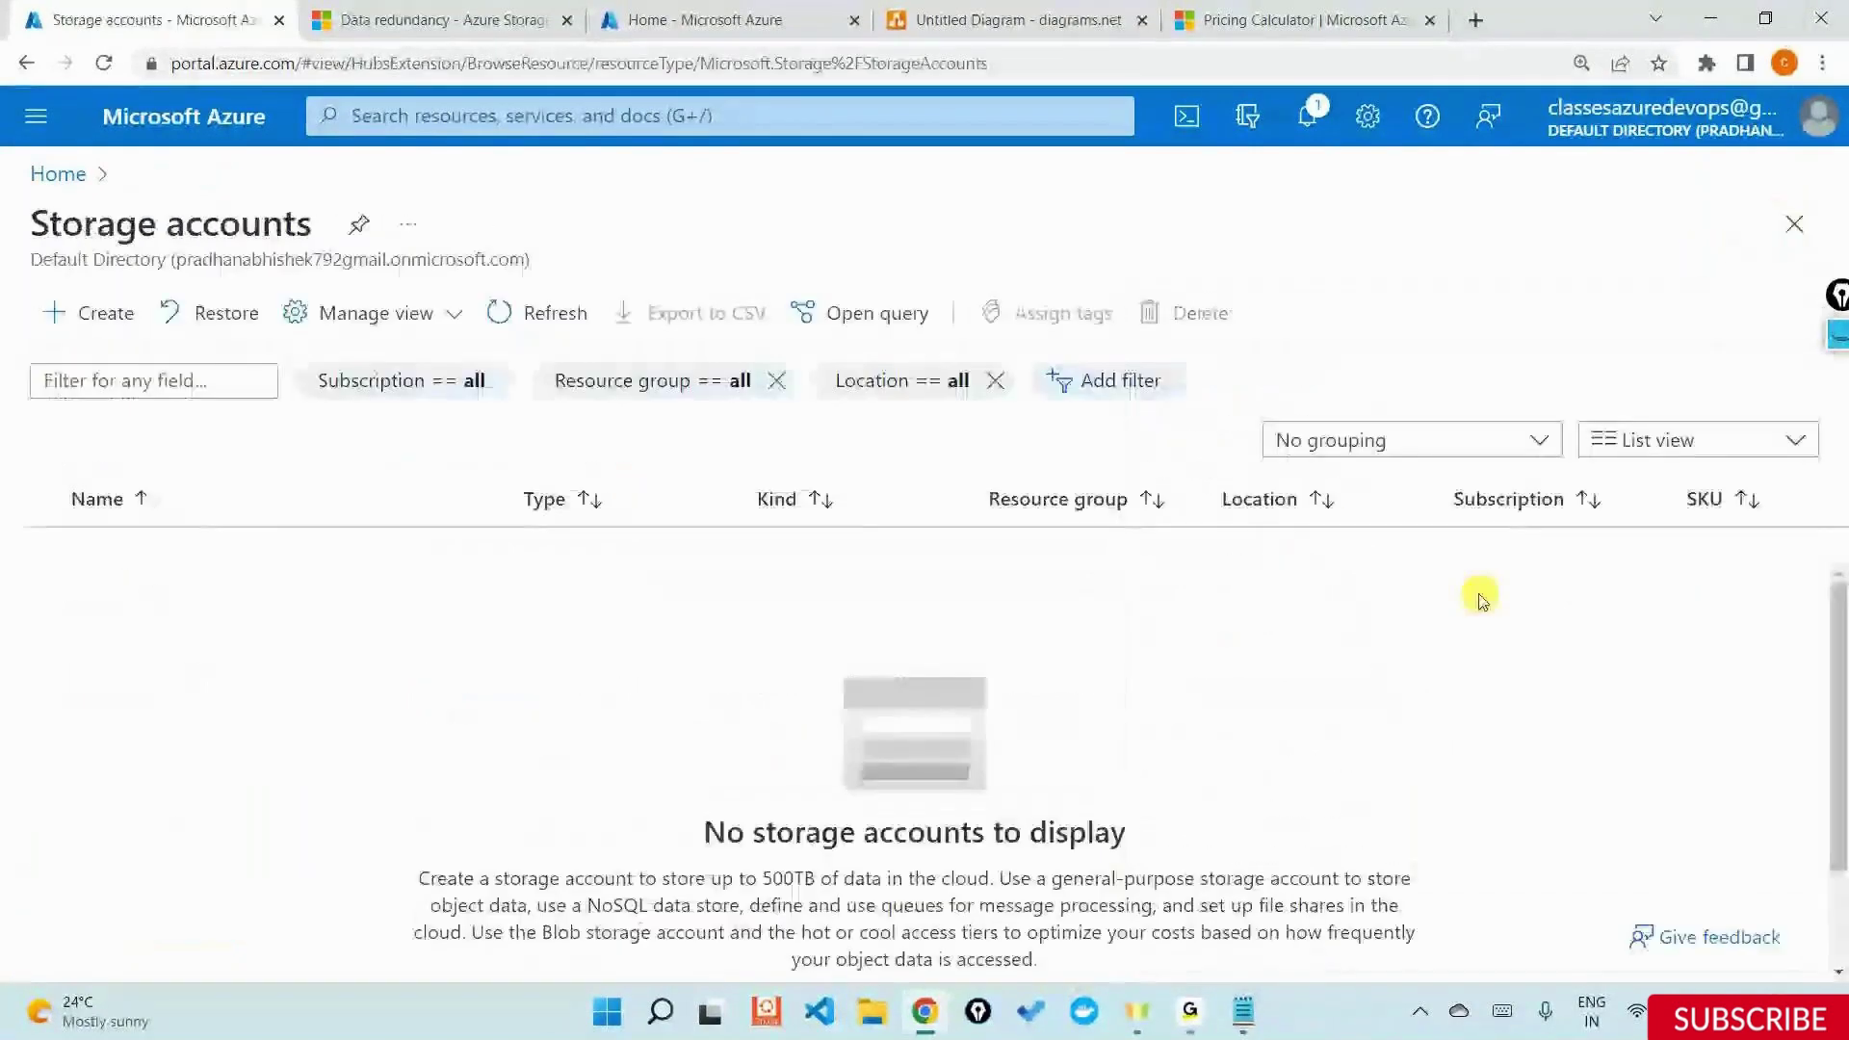
Read the geo-zone-redundant storage section of the Data redundancy documentation, including its replication diagram, supported services and regions
{"action": "key", "text": "alt+Tab"}
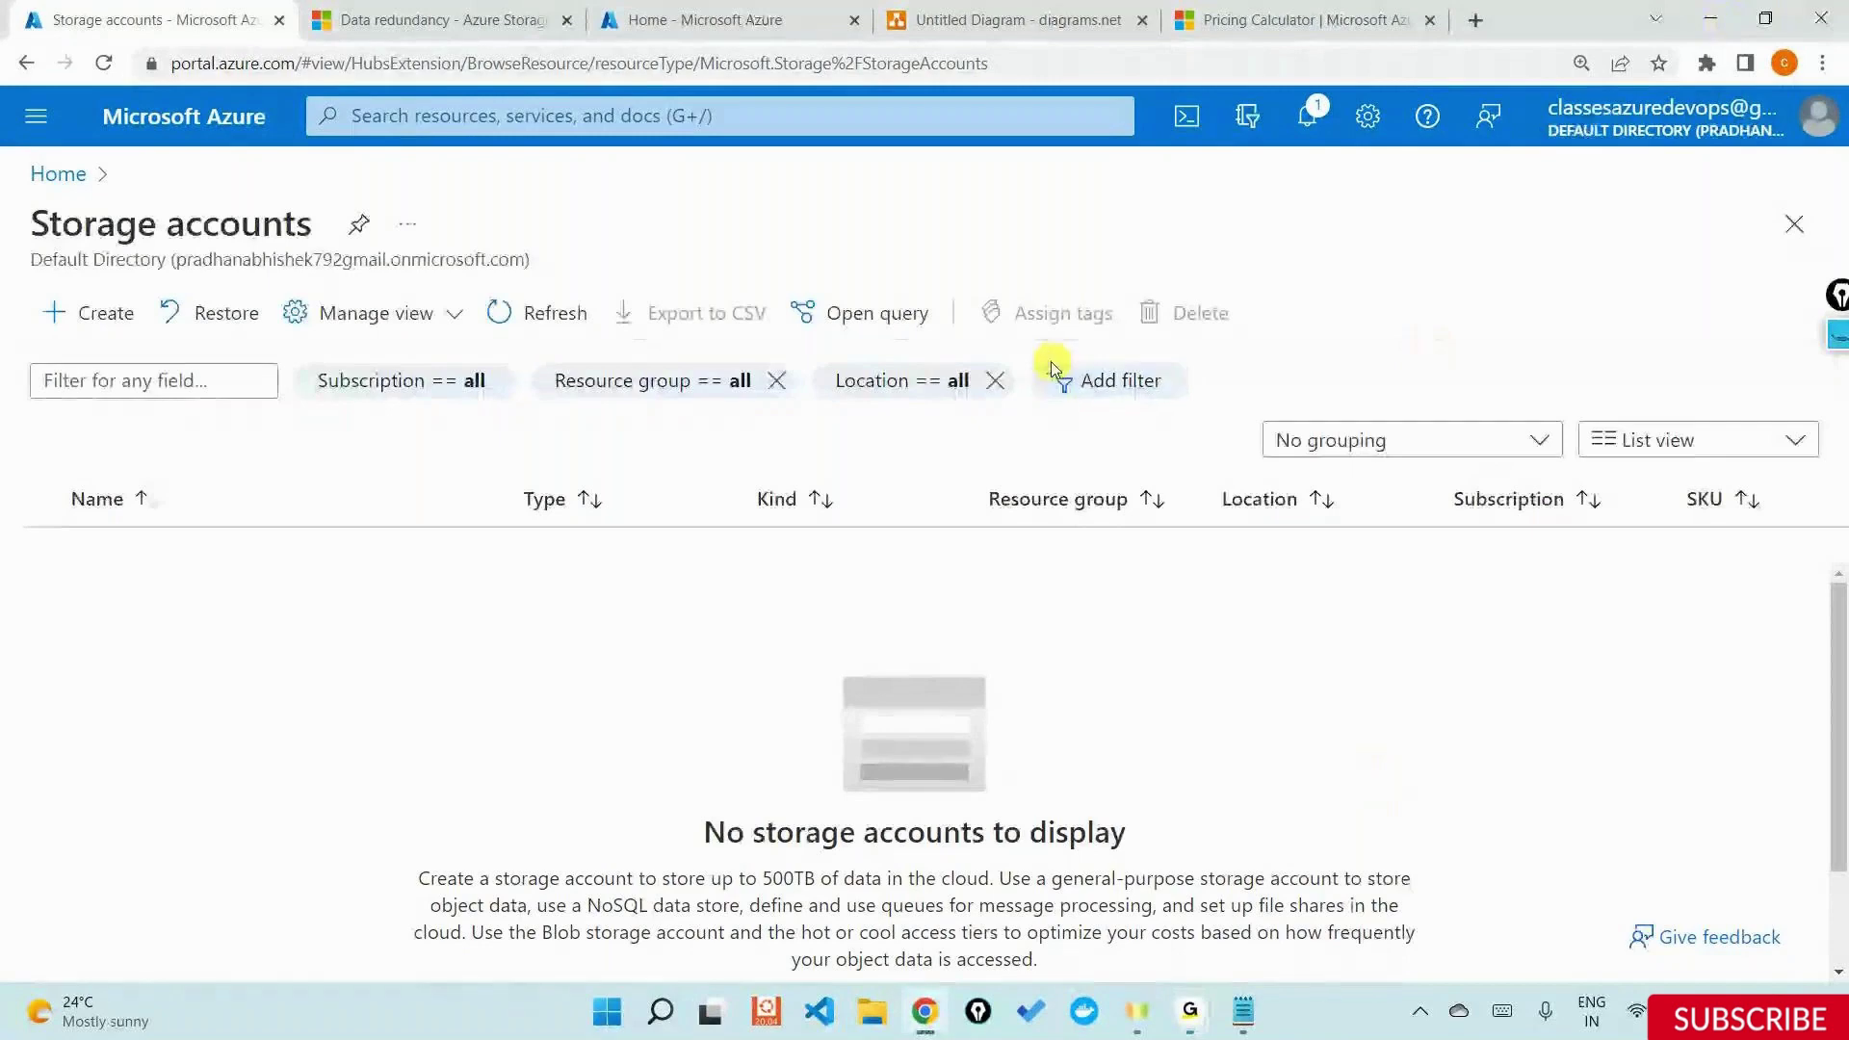
{"action": "left_click", "coordinate": [411, 23]}
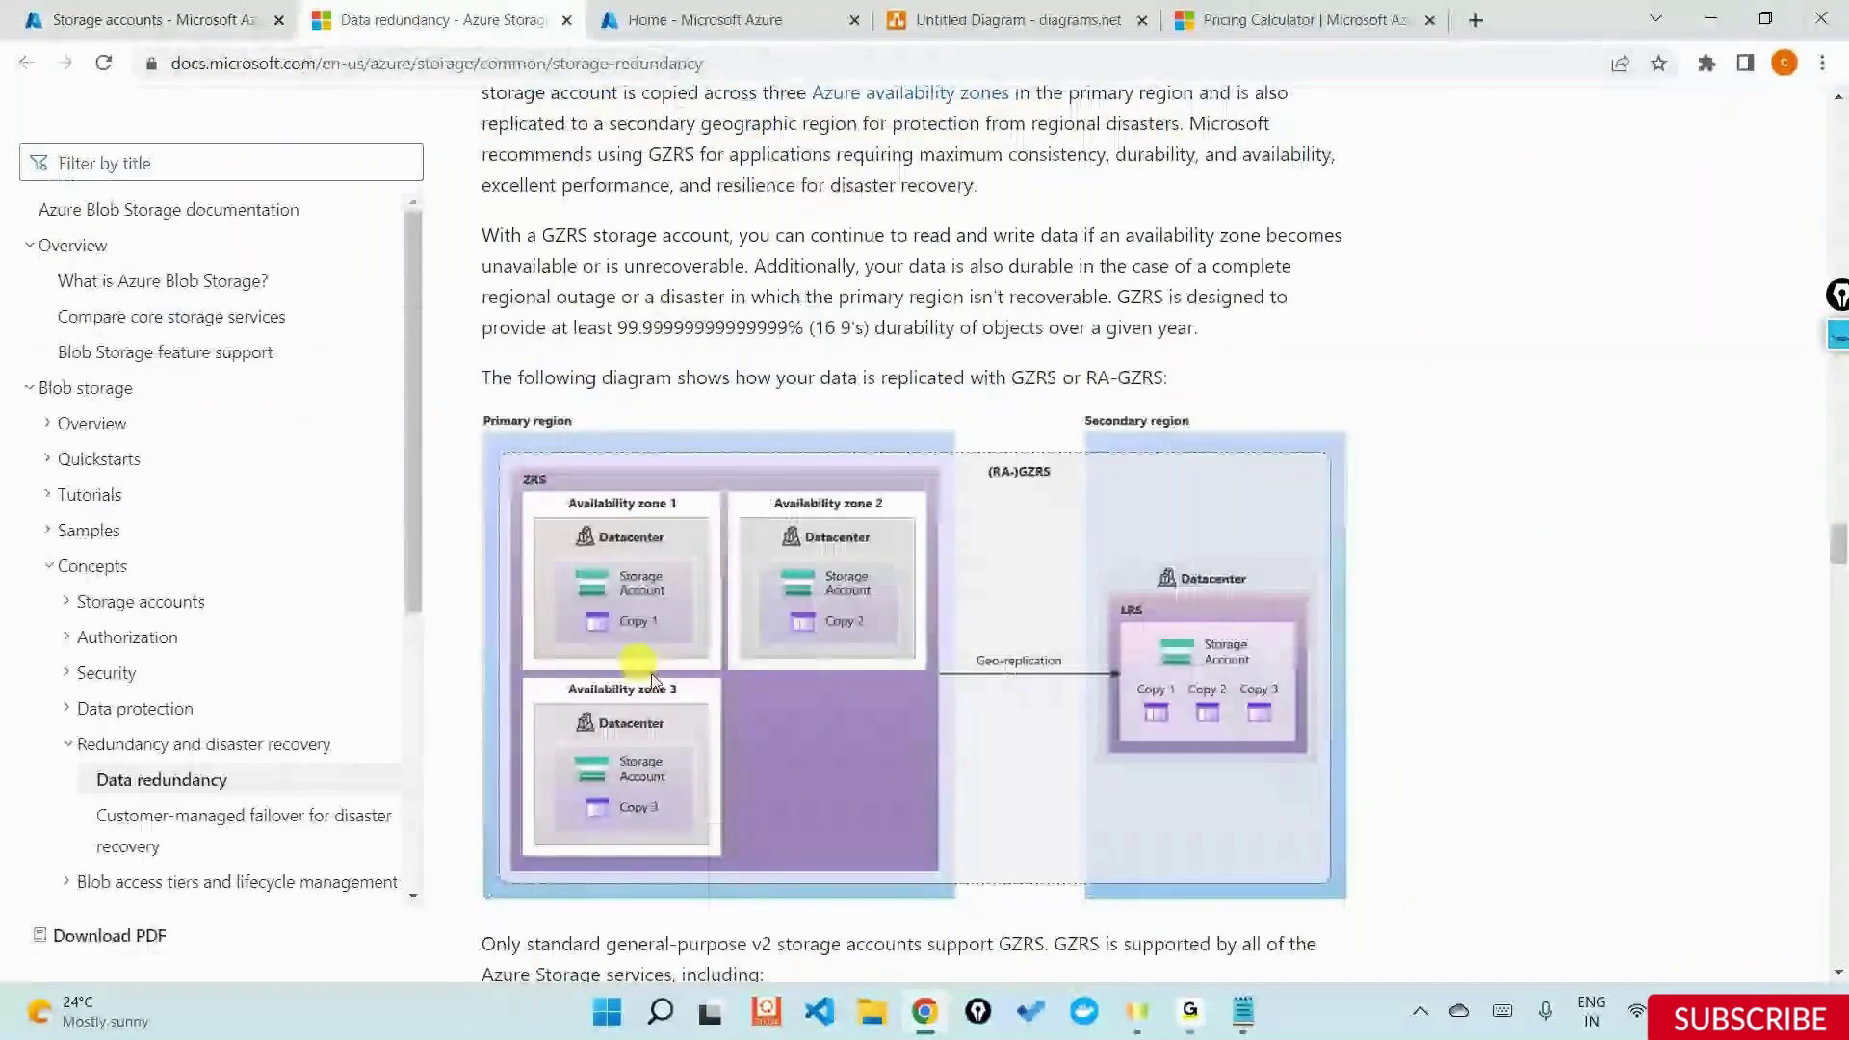
{"action": "scroll", "coordinate": [652, 679], "scroll_direction": "up", "scroll_amount": 15}
{"action": "scroll", "coordinate": [660, 661], "scroll_direction": "down", "scroll_amount": 10}
{"action": "left_click_drag", "start_coordinate": [481, 575], "coordinate": [927, 578]}
{"action": "scroll", "coordinate": [704, 633], "scroll_direction": "down", "scroll_amount": 2}
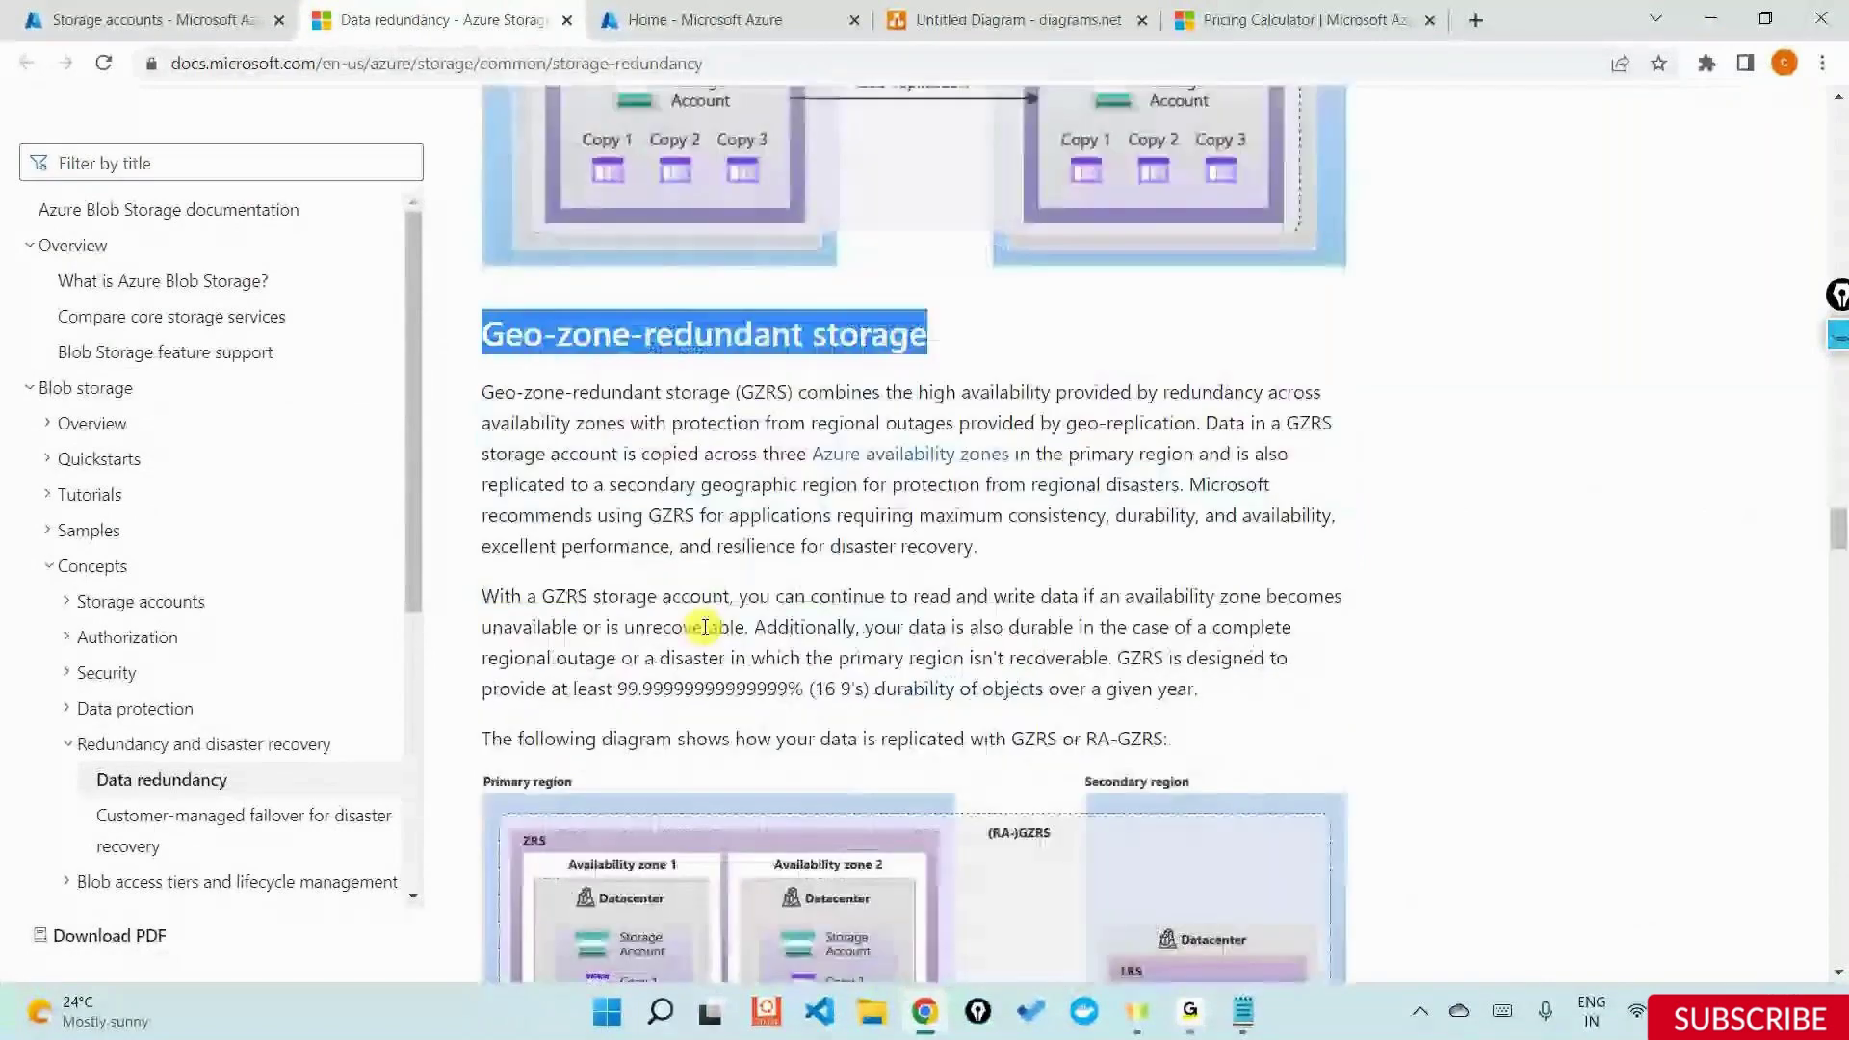
{"action": "scroll", "coordinate": [706, 626], "scroll_direction": "down", "scroll_amount": 5}
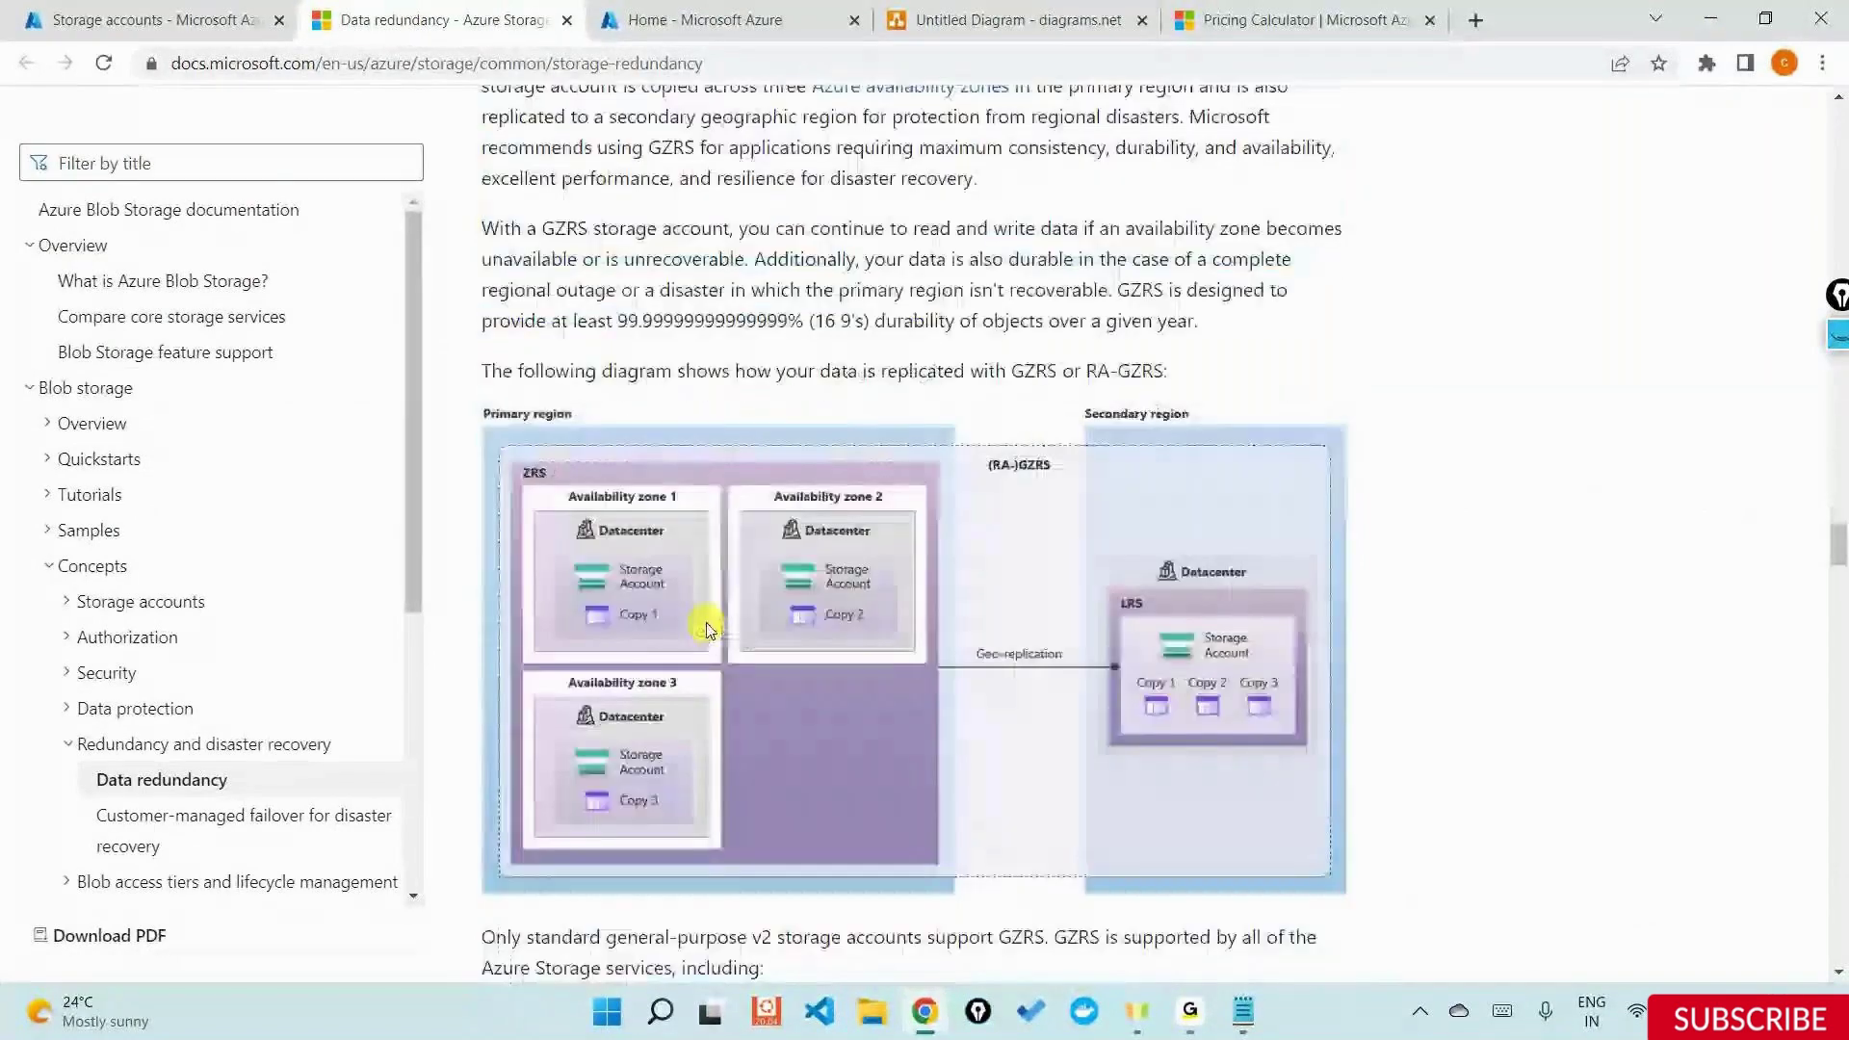
{"action": "scroll", "coordinate": [706, 627], "scroll_direction": "down", "scroll_amount": 2}
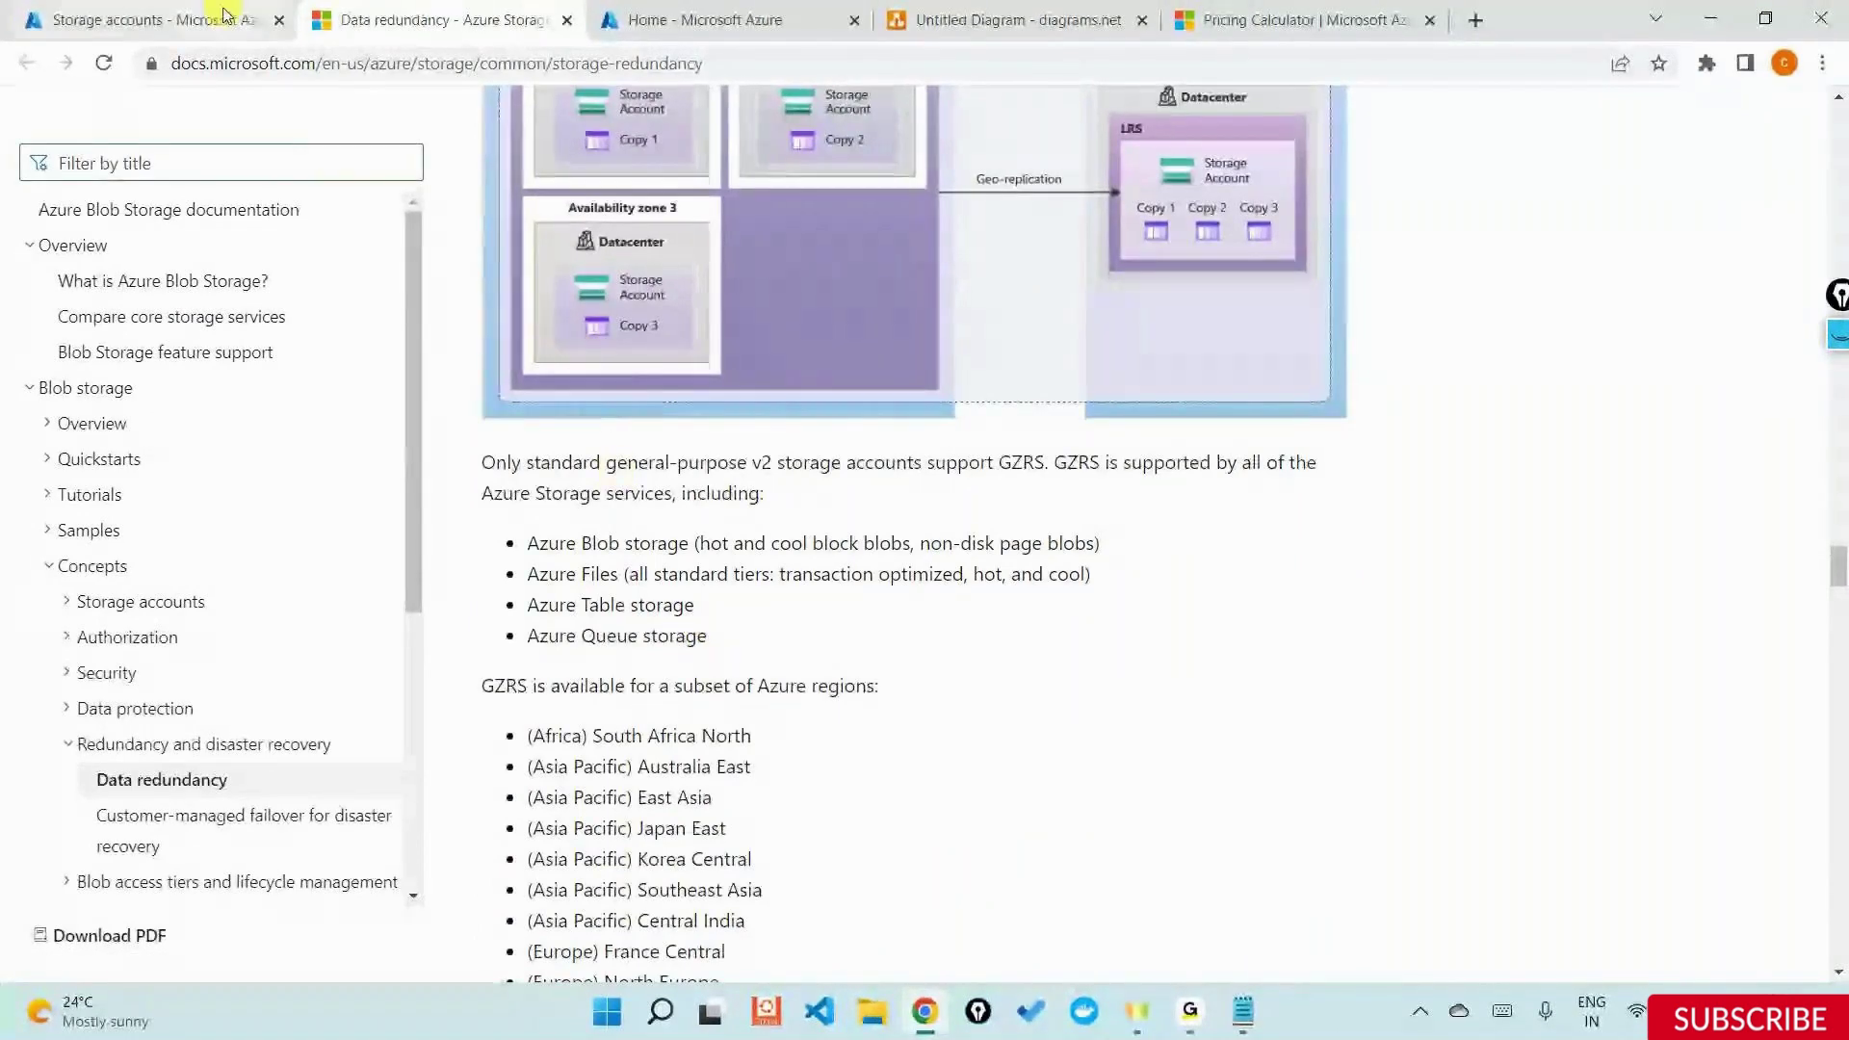
Start a new storage account in the Azure portal and set its redundancy to Locally-redundant storage (LRS)
{"action": "left_click", "coordinate": [174, 19]}
{"action": "left_click", "coordinate": [93, 313]}
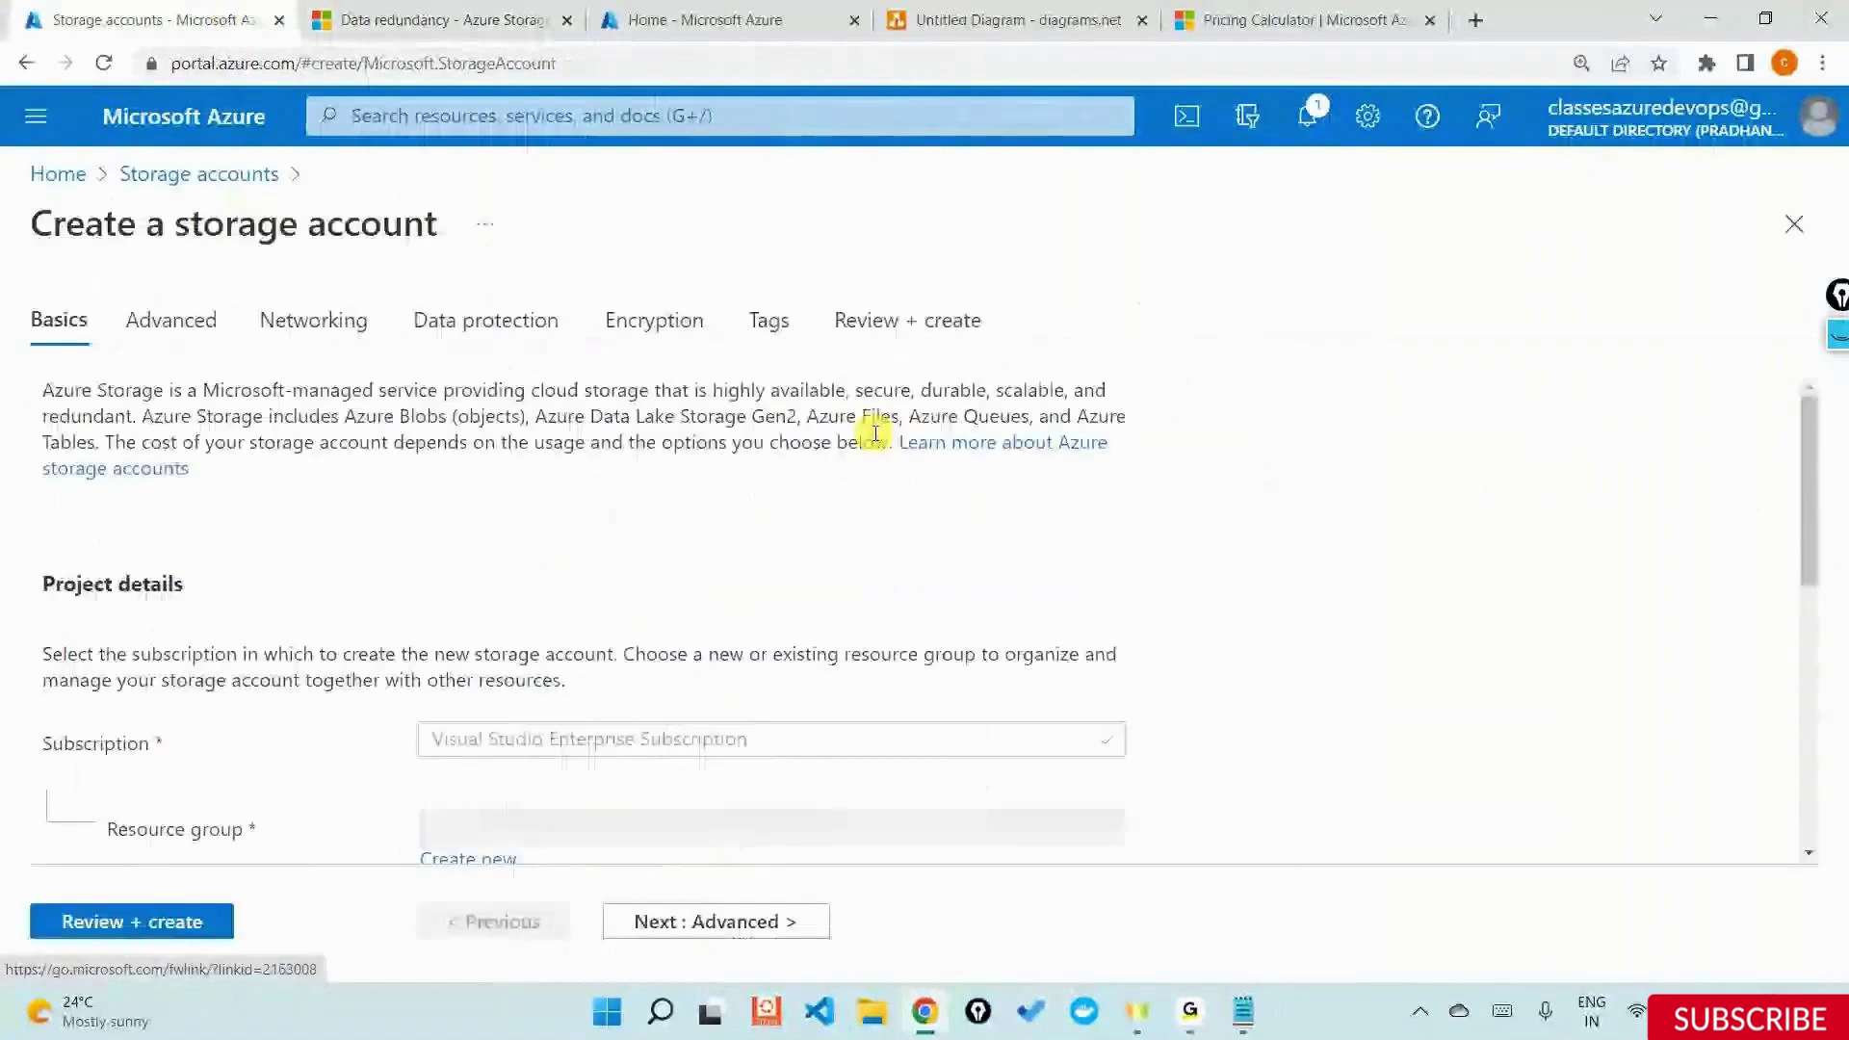
{"action": "scroll", "coordinate": [782, 636], "scroll_direction": "down", "scroll_amount": 3}
{"action": "scroll", "coordinate": [782, 635], "scroll_direction": "down", "scroll_amount": 3}
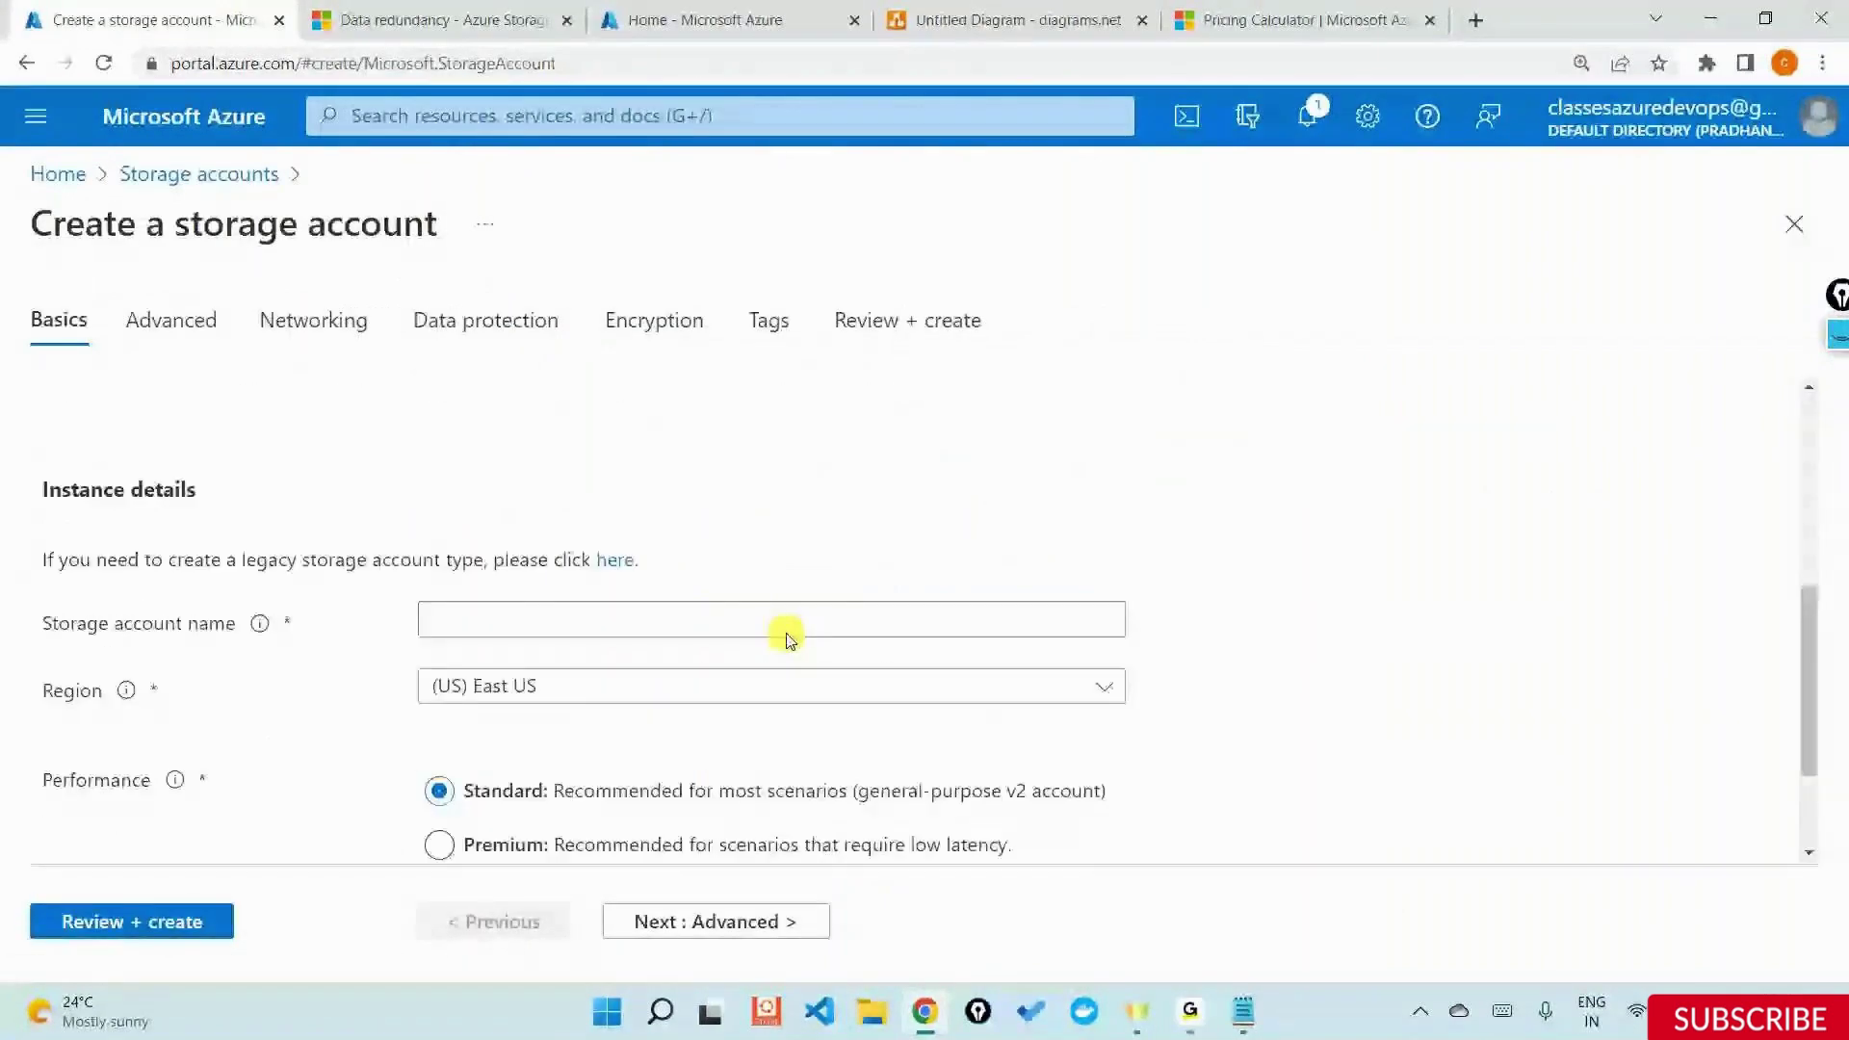
{"action": "left_click", "coordinate": [616, 728]}
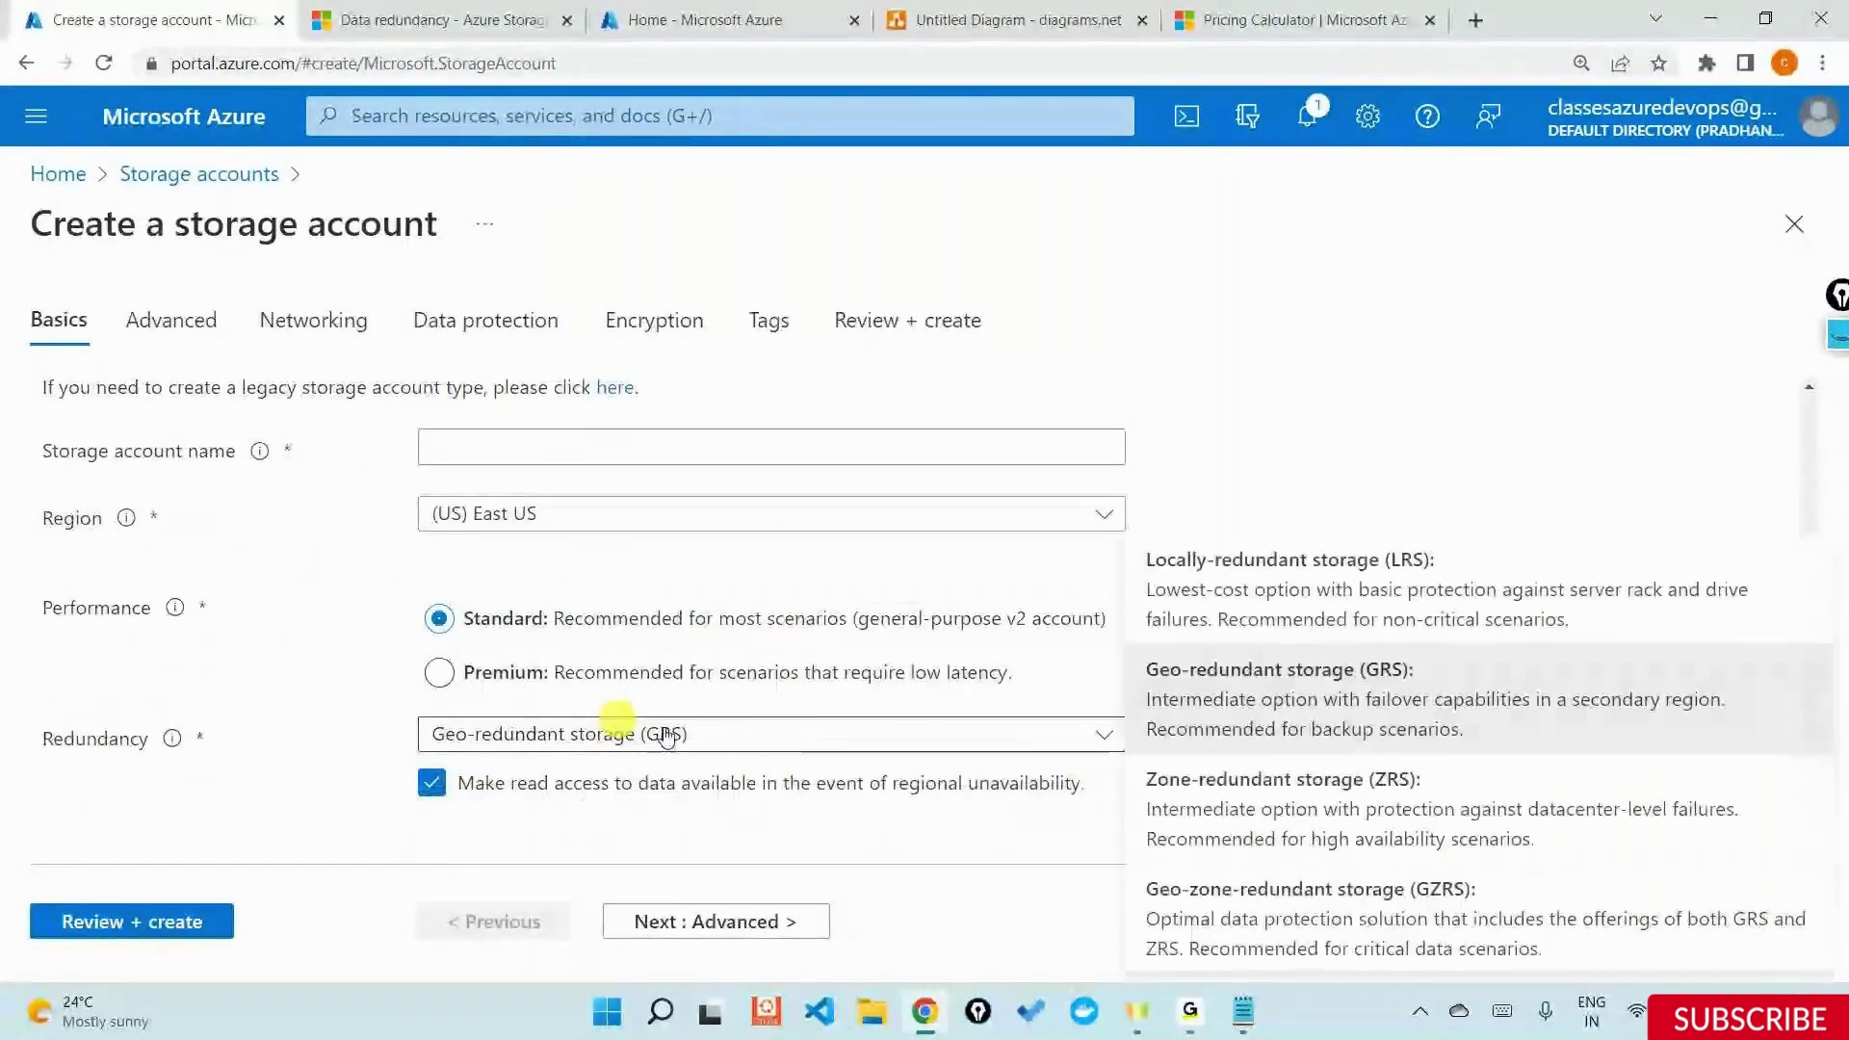
{"action": "left_click", "coordinate": [1281, 782]}
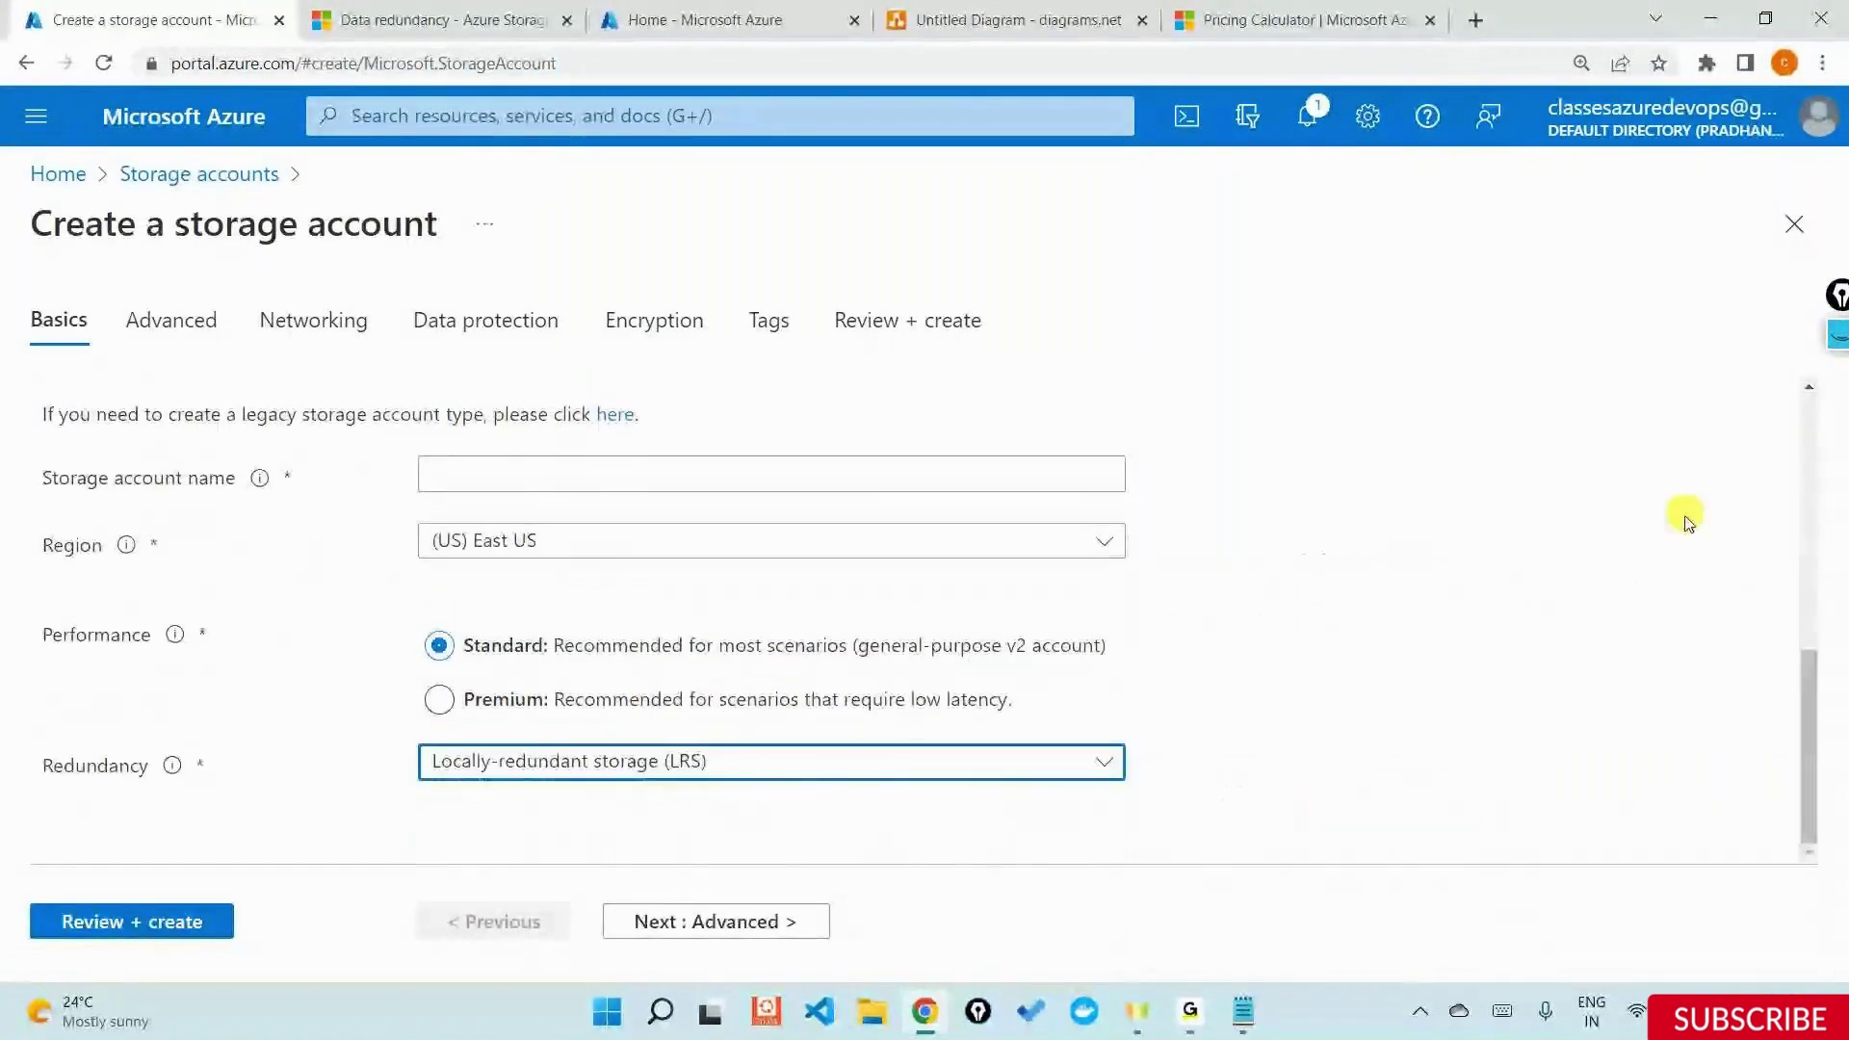
Go back to the Data redundancy documentation and examine the locally redundant storage section and its replication diagram
{"action": "left_click", "coordinate": [429, 21]}
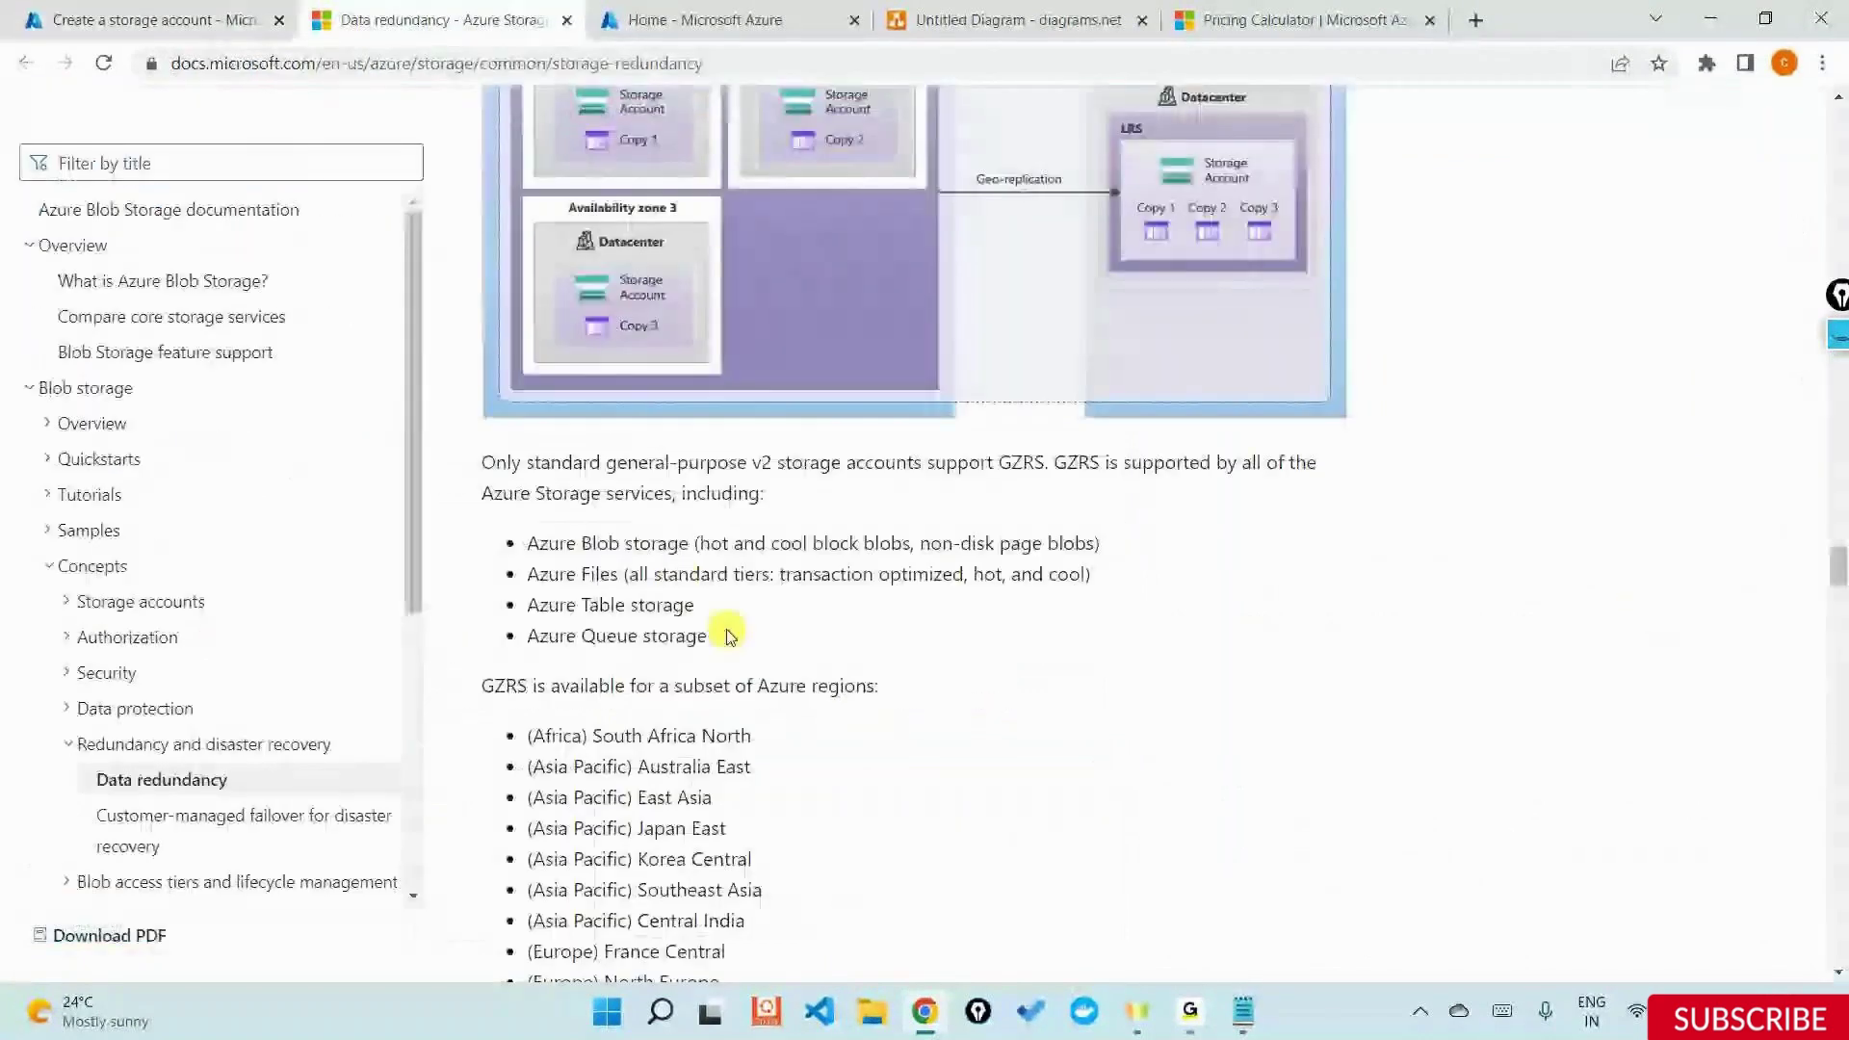
{"action": "scroll", "coordinate": [729, 635], "scroll_direction": "up", "scroll_amount": 8}
{"action": "scroll", "coordinate": [729, 635], "scroll_direction": "up", "scroll_amount": 15}
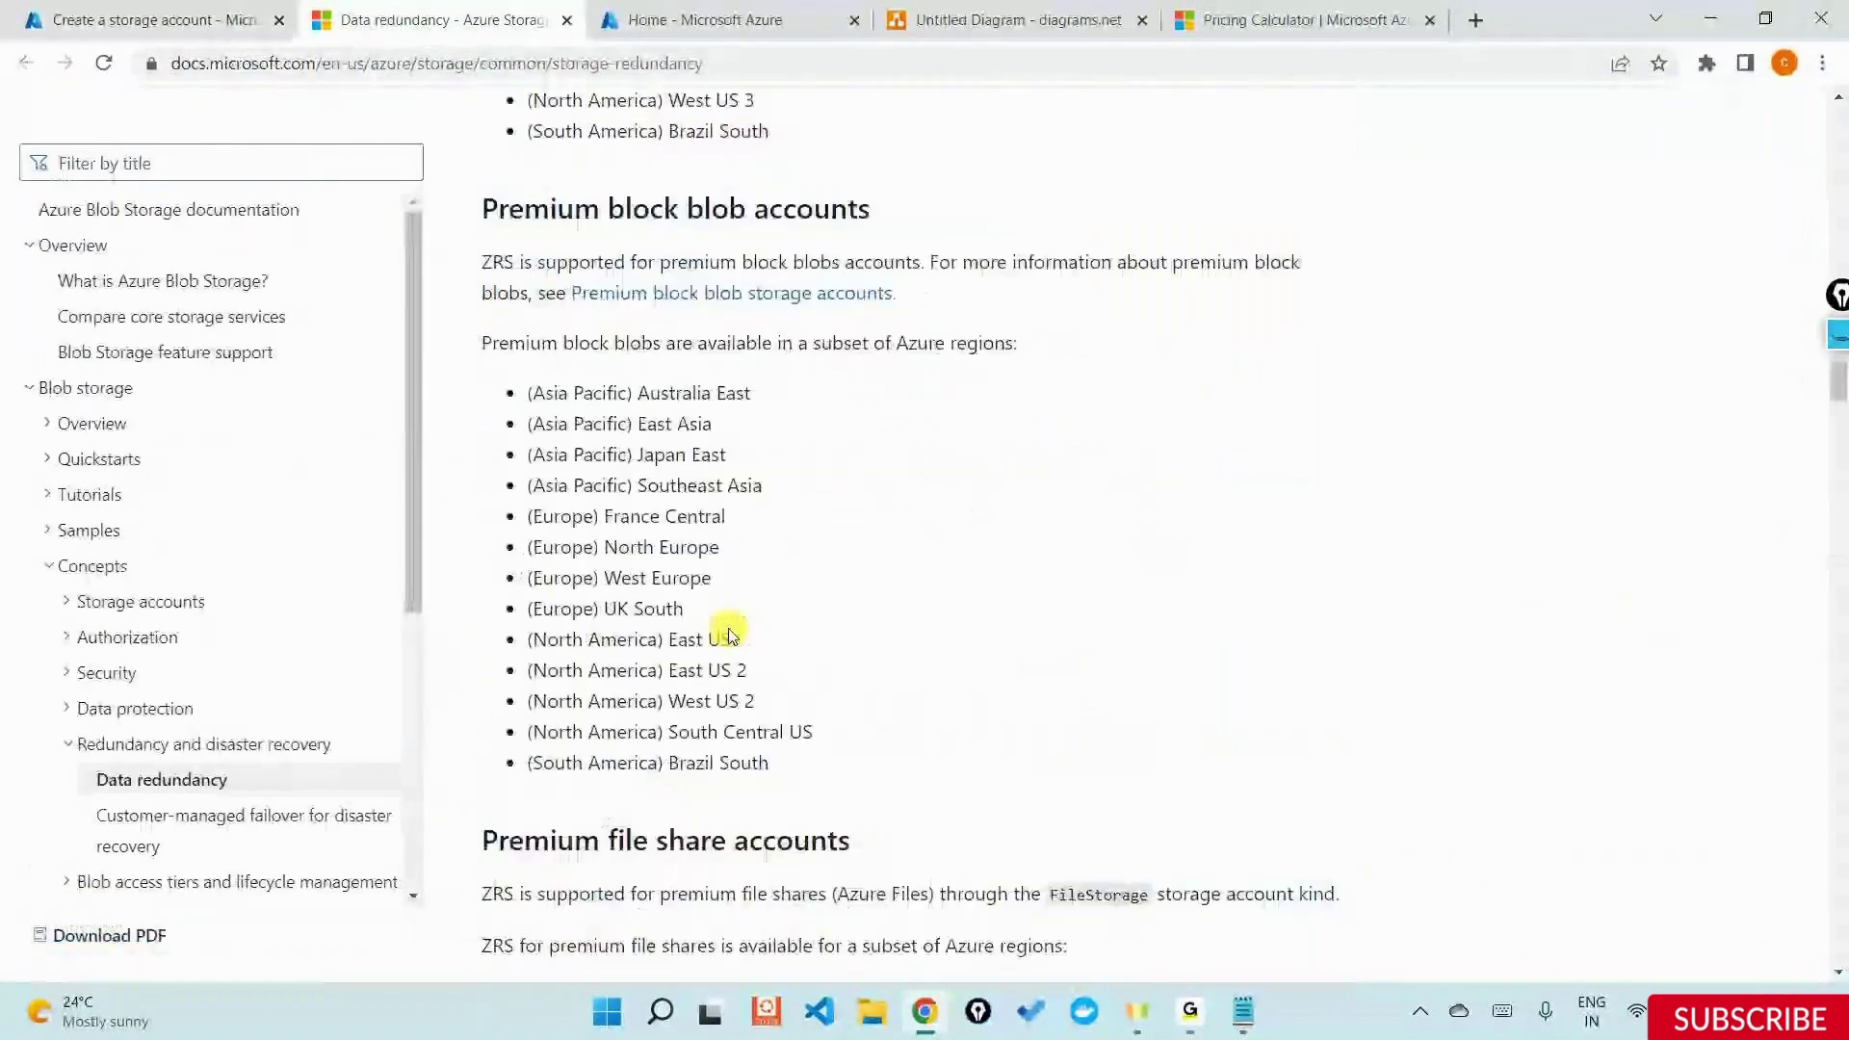
{"action": "scroll", "coordinate": [729, 635], "scroll_direction": "up", "scroll_amount": 5}
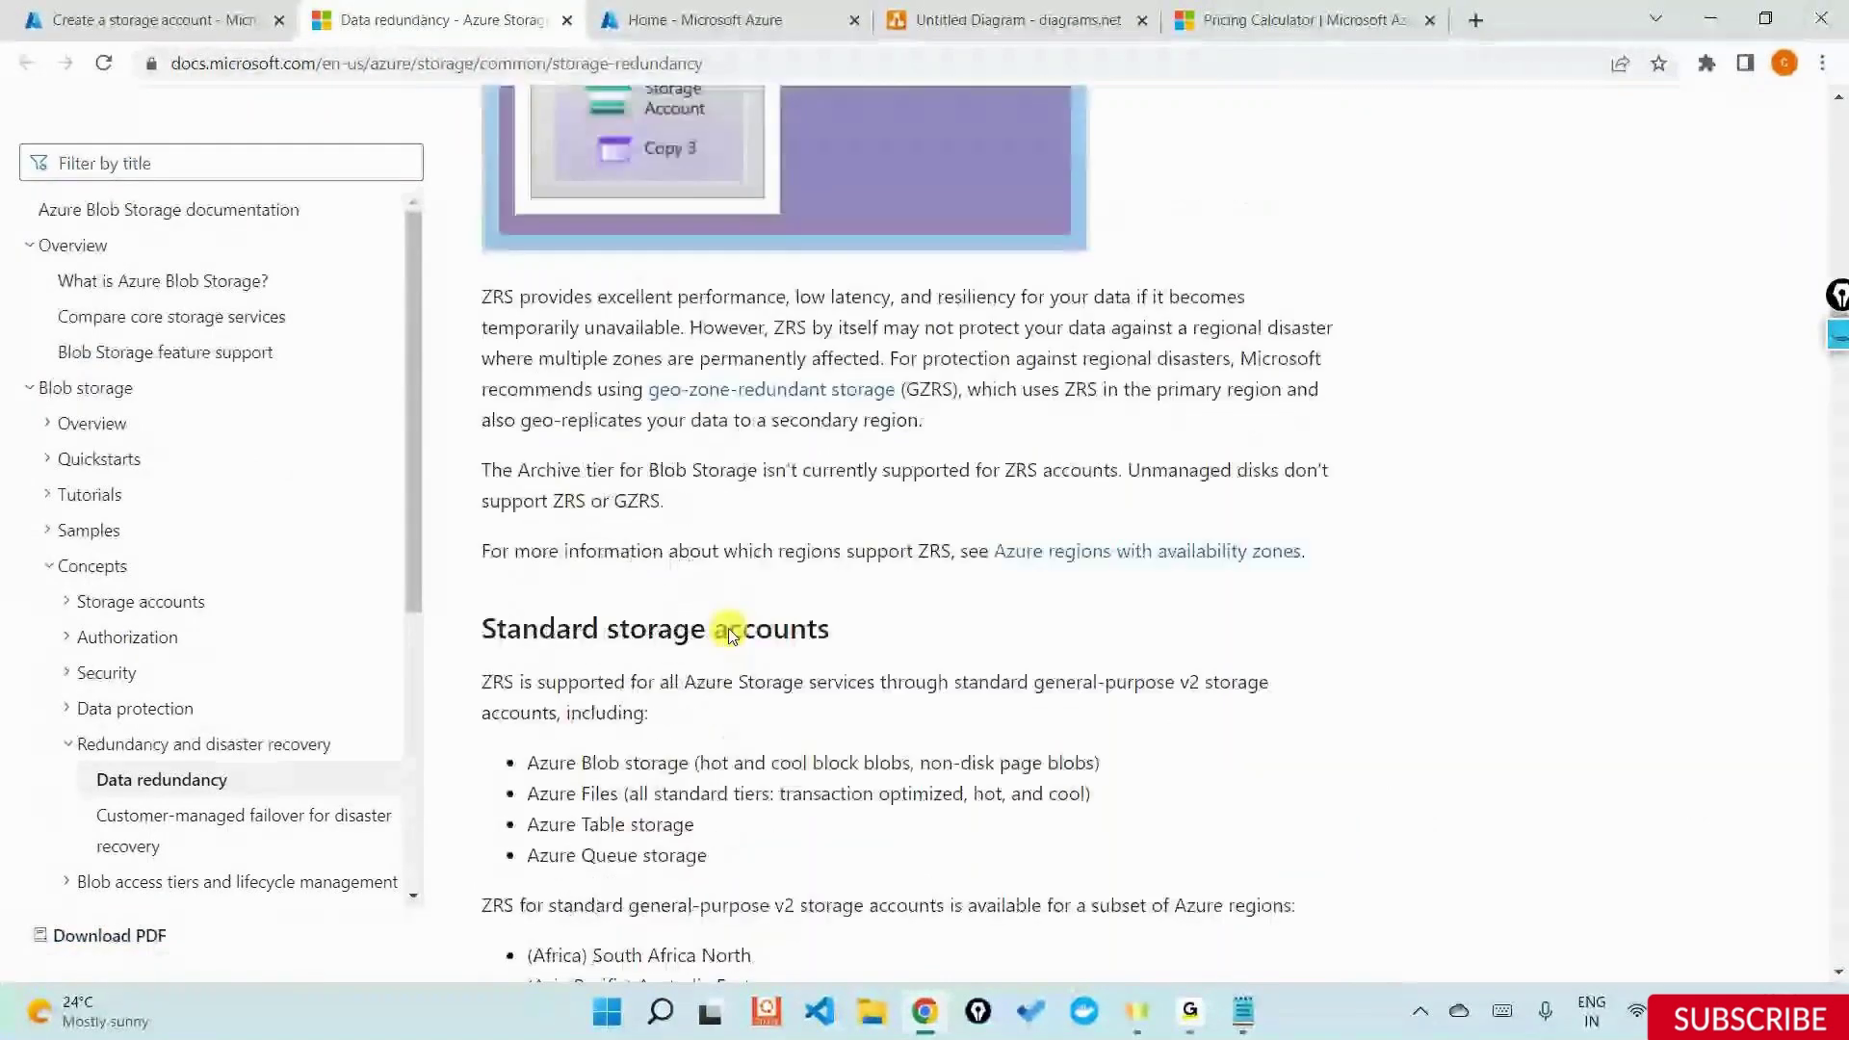
{"action": "scroll", "coordinate": [729, 635], "scroll_direction": "up", "scroll_amount": 10}
{"action": "scroll", "coordinate": [729, 636], "scroll_direction": "up", "scroll_amount": 6}
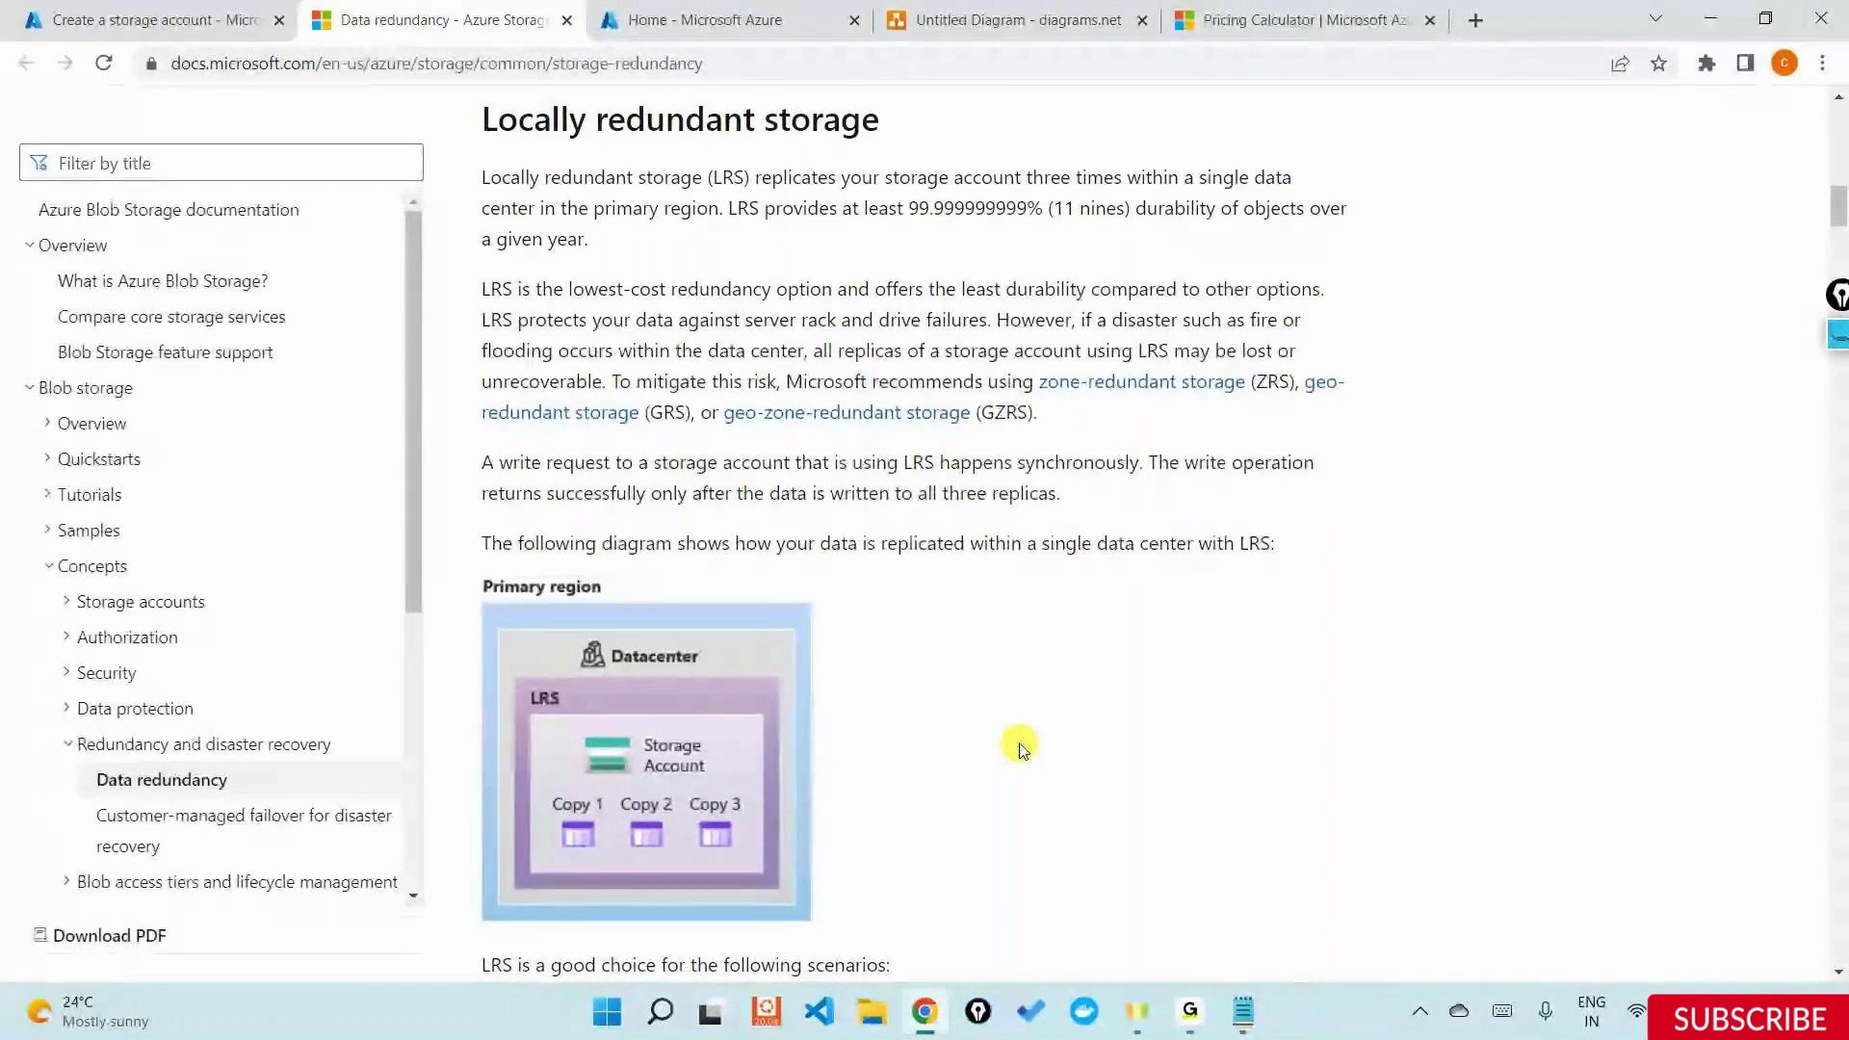
Return to the storage account form in the Azure portal and set the redundancy to Geo-redundant storage (GRS)
{"action": "left_click", "coordinate": [135, 19]}
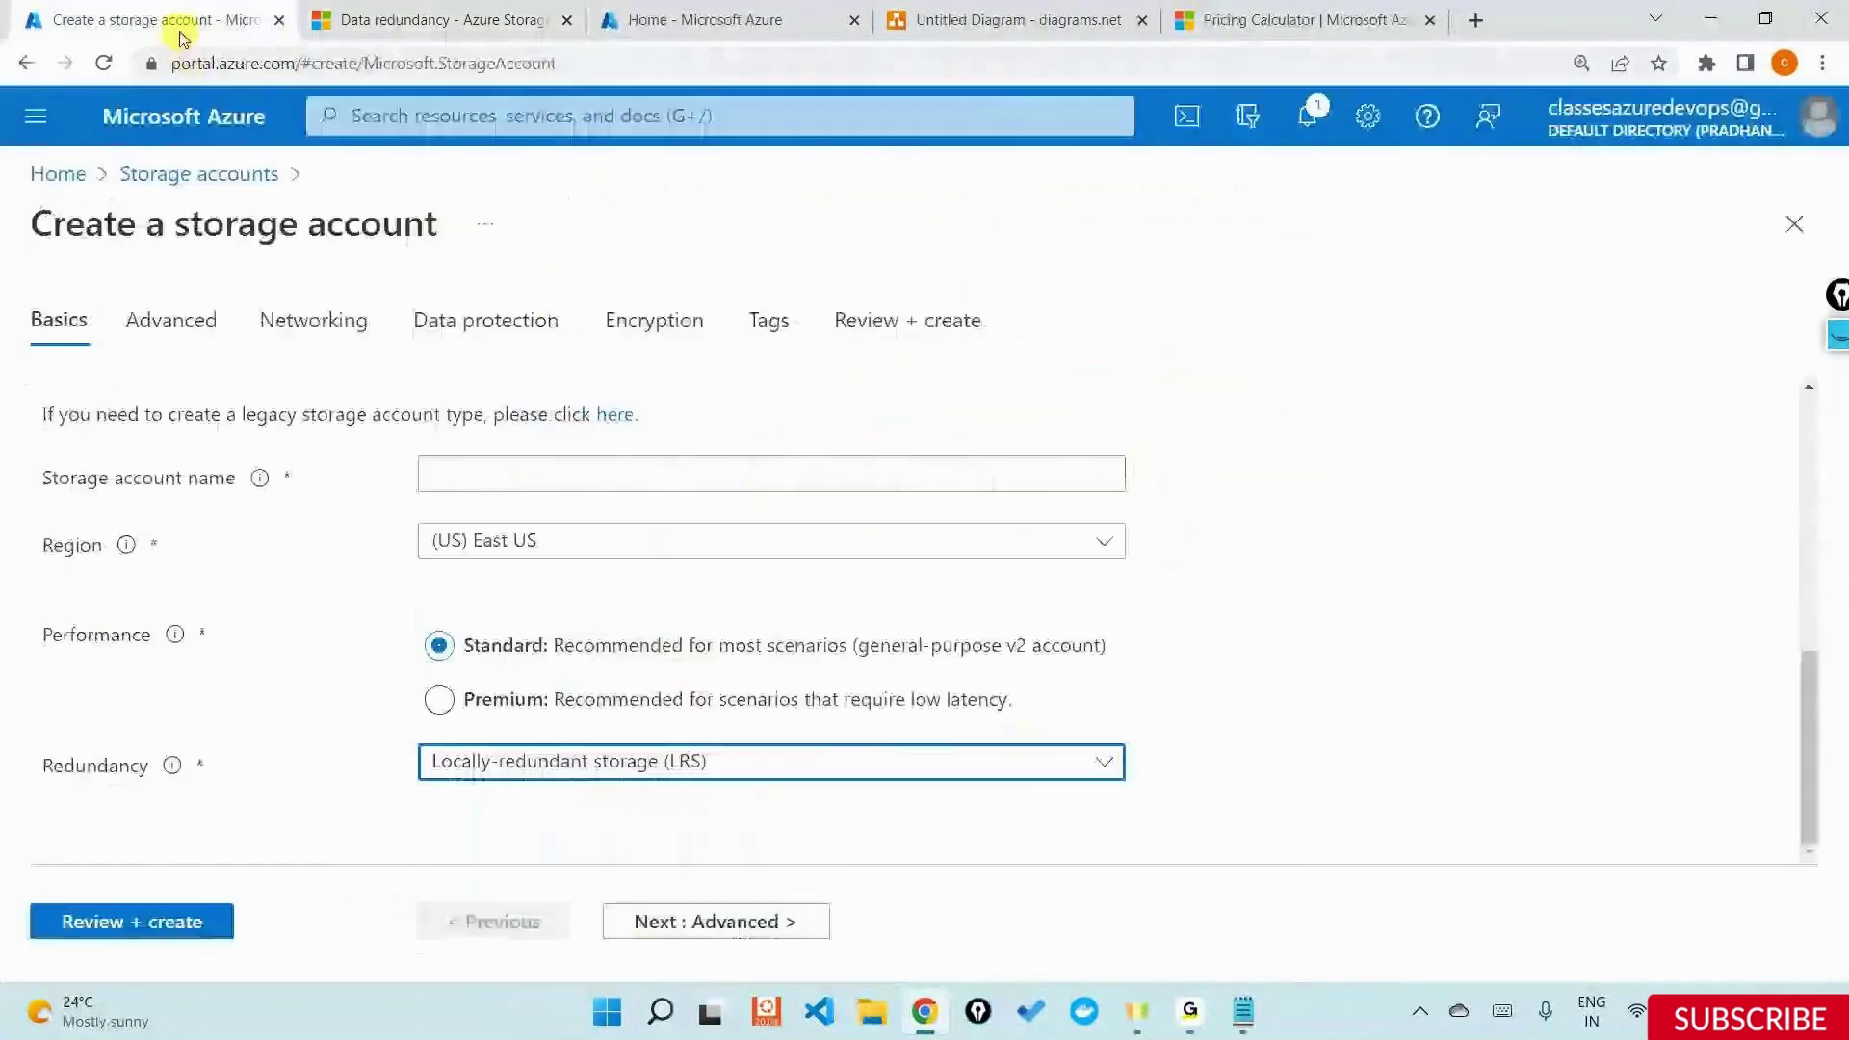
{"action": "left_click", "coordinate": [544, 770]}
{"action": "left_click", "coordinate": [466, 445]}
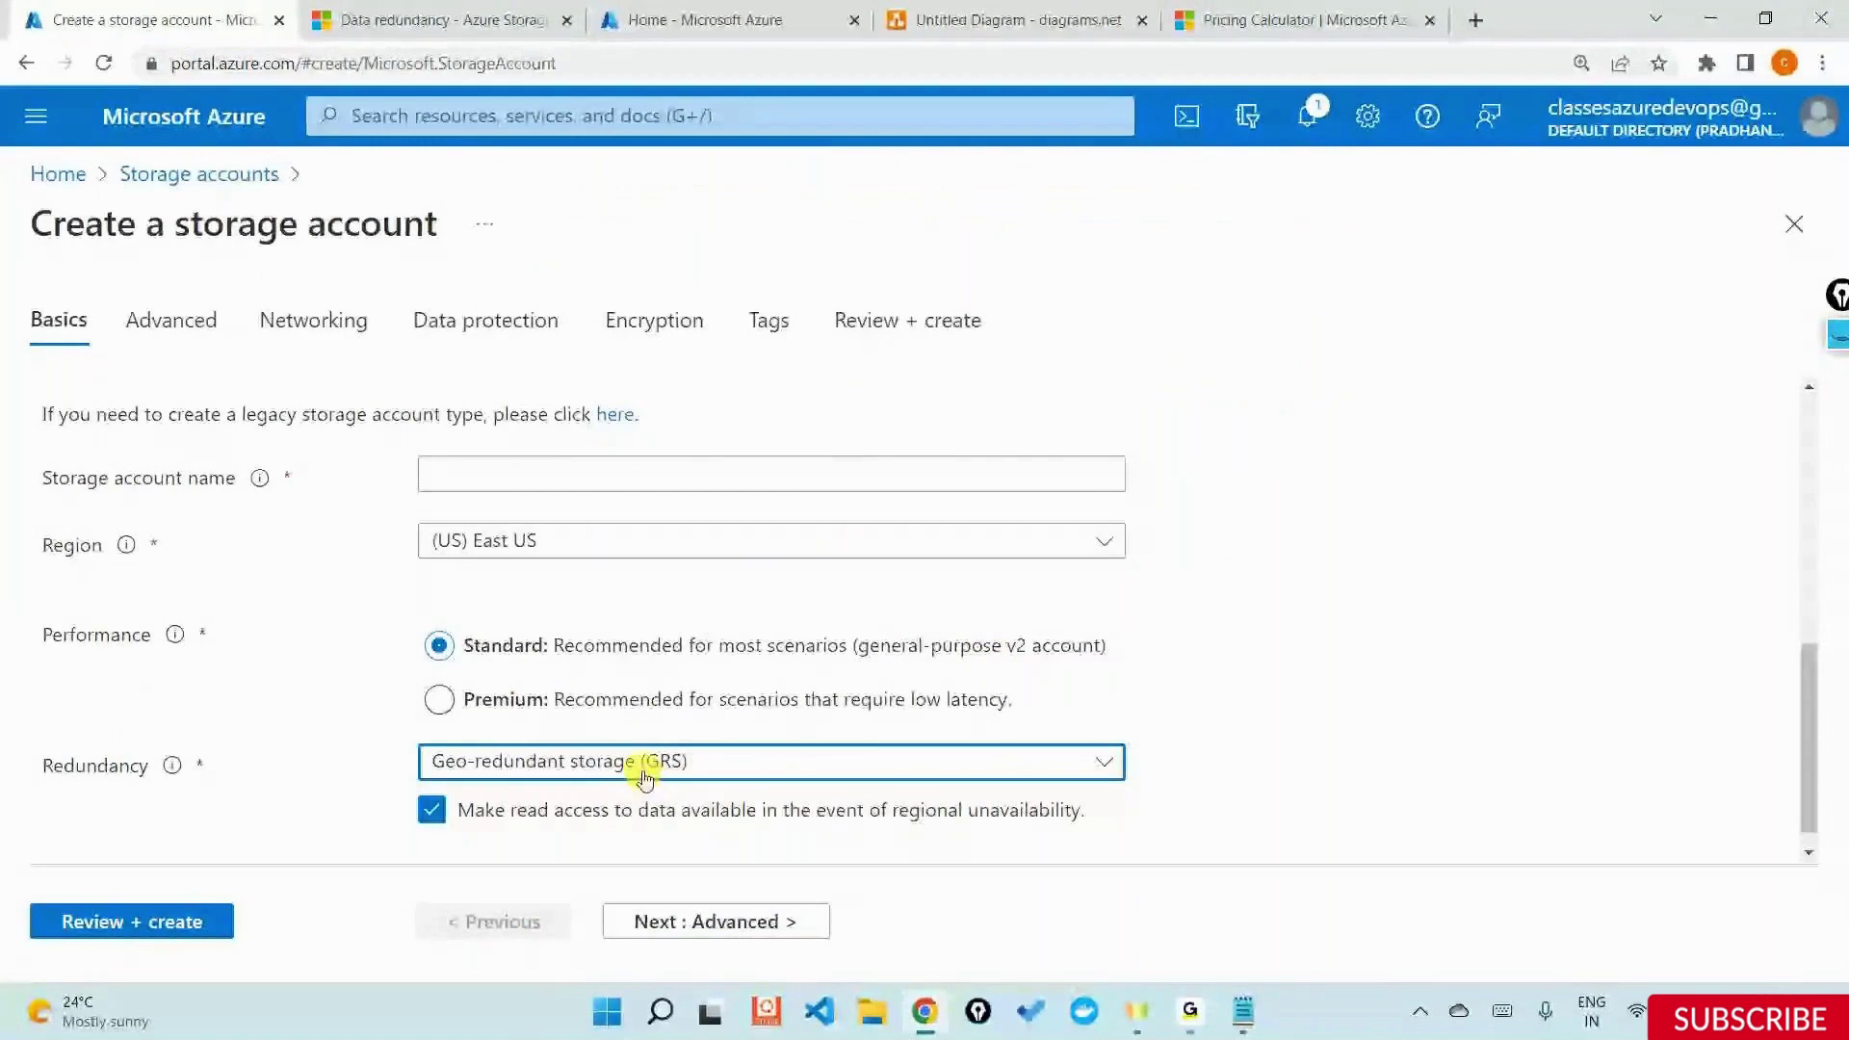
Examine the GRS/RA-GRS replication diagram in the Data redundancy documentation, annotate the secondary region with a circled "RA", and clear the annotation
{"action": "left_click", "coordinate": [440, 821]}
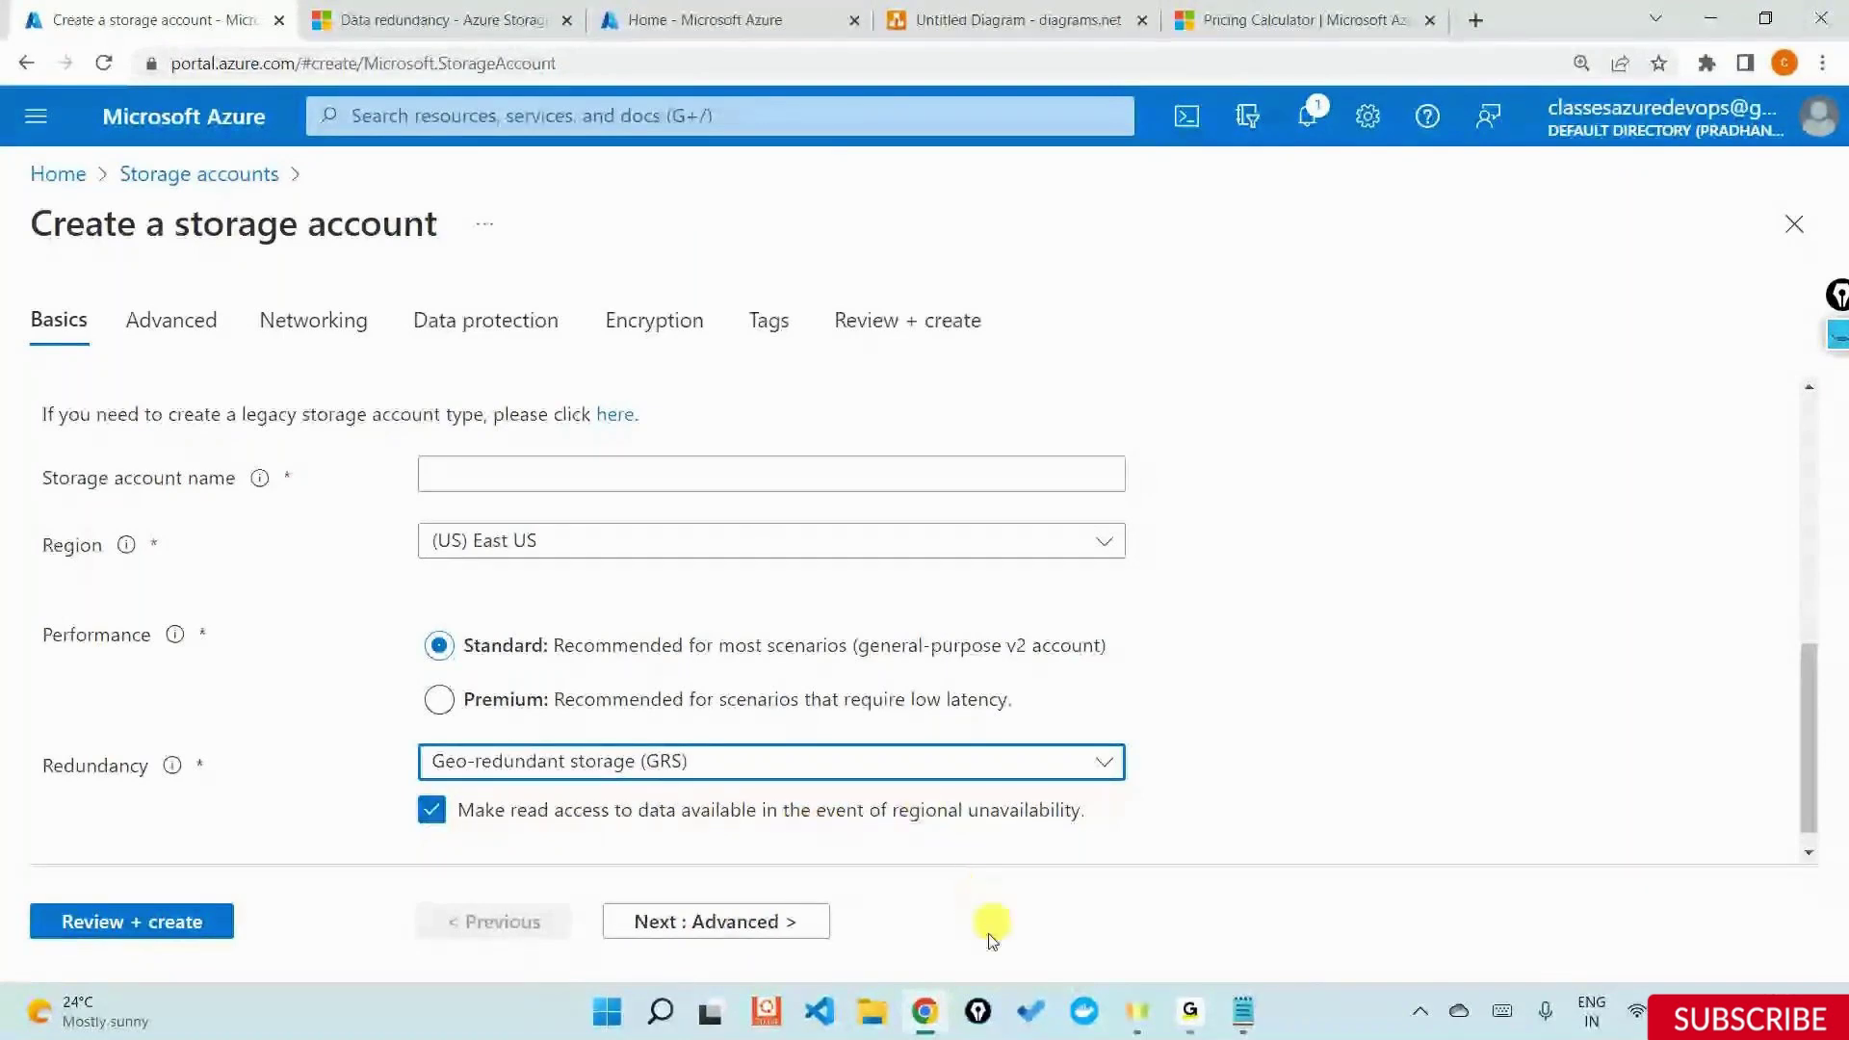
{"action": "left_click", "coordinate": [450, 26]}
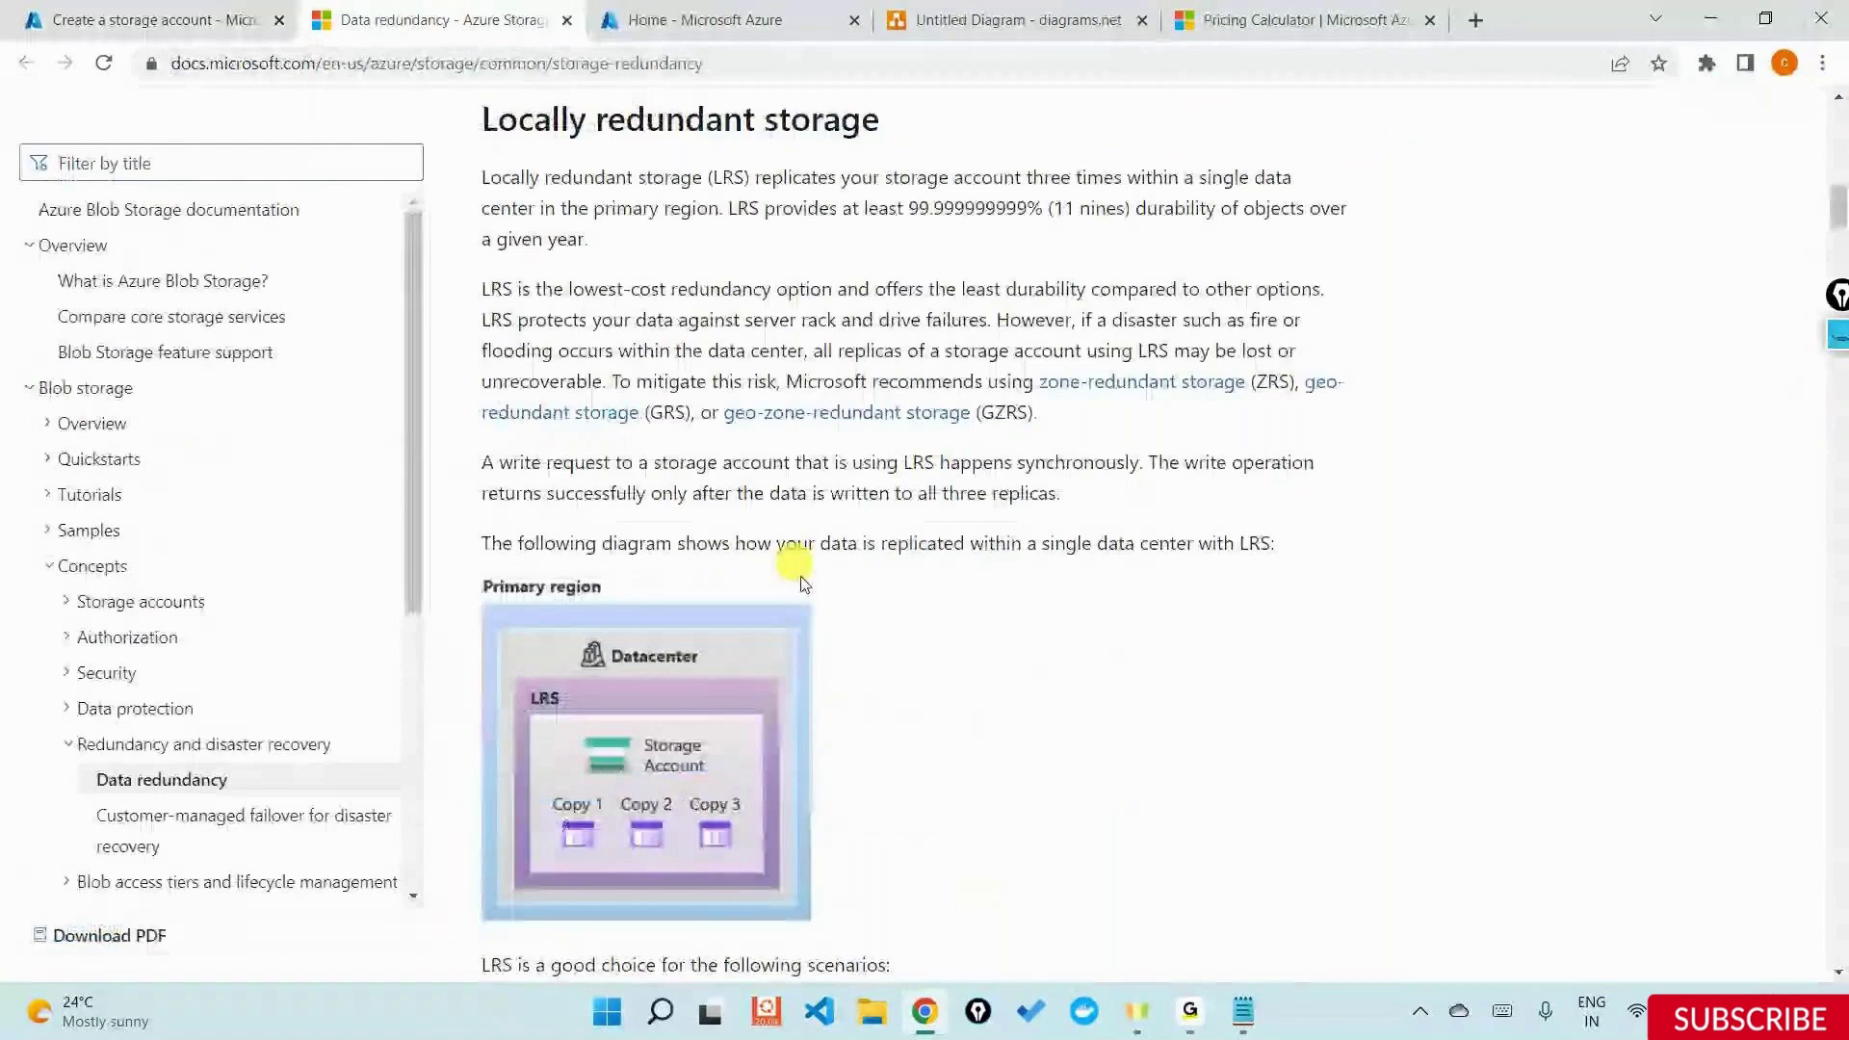
{"action": "scroll", "coordinate": [804, 582], "scroll_direction": "down", "scroll_amount": 20}
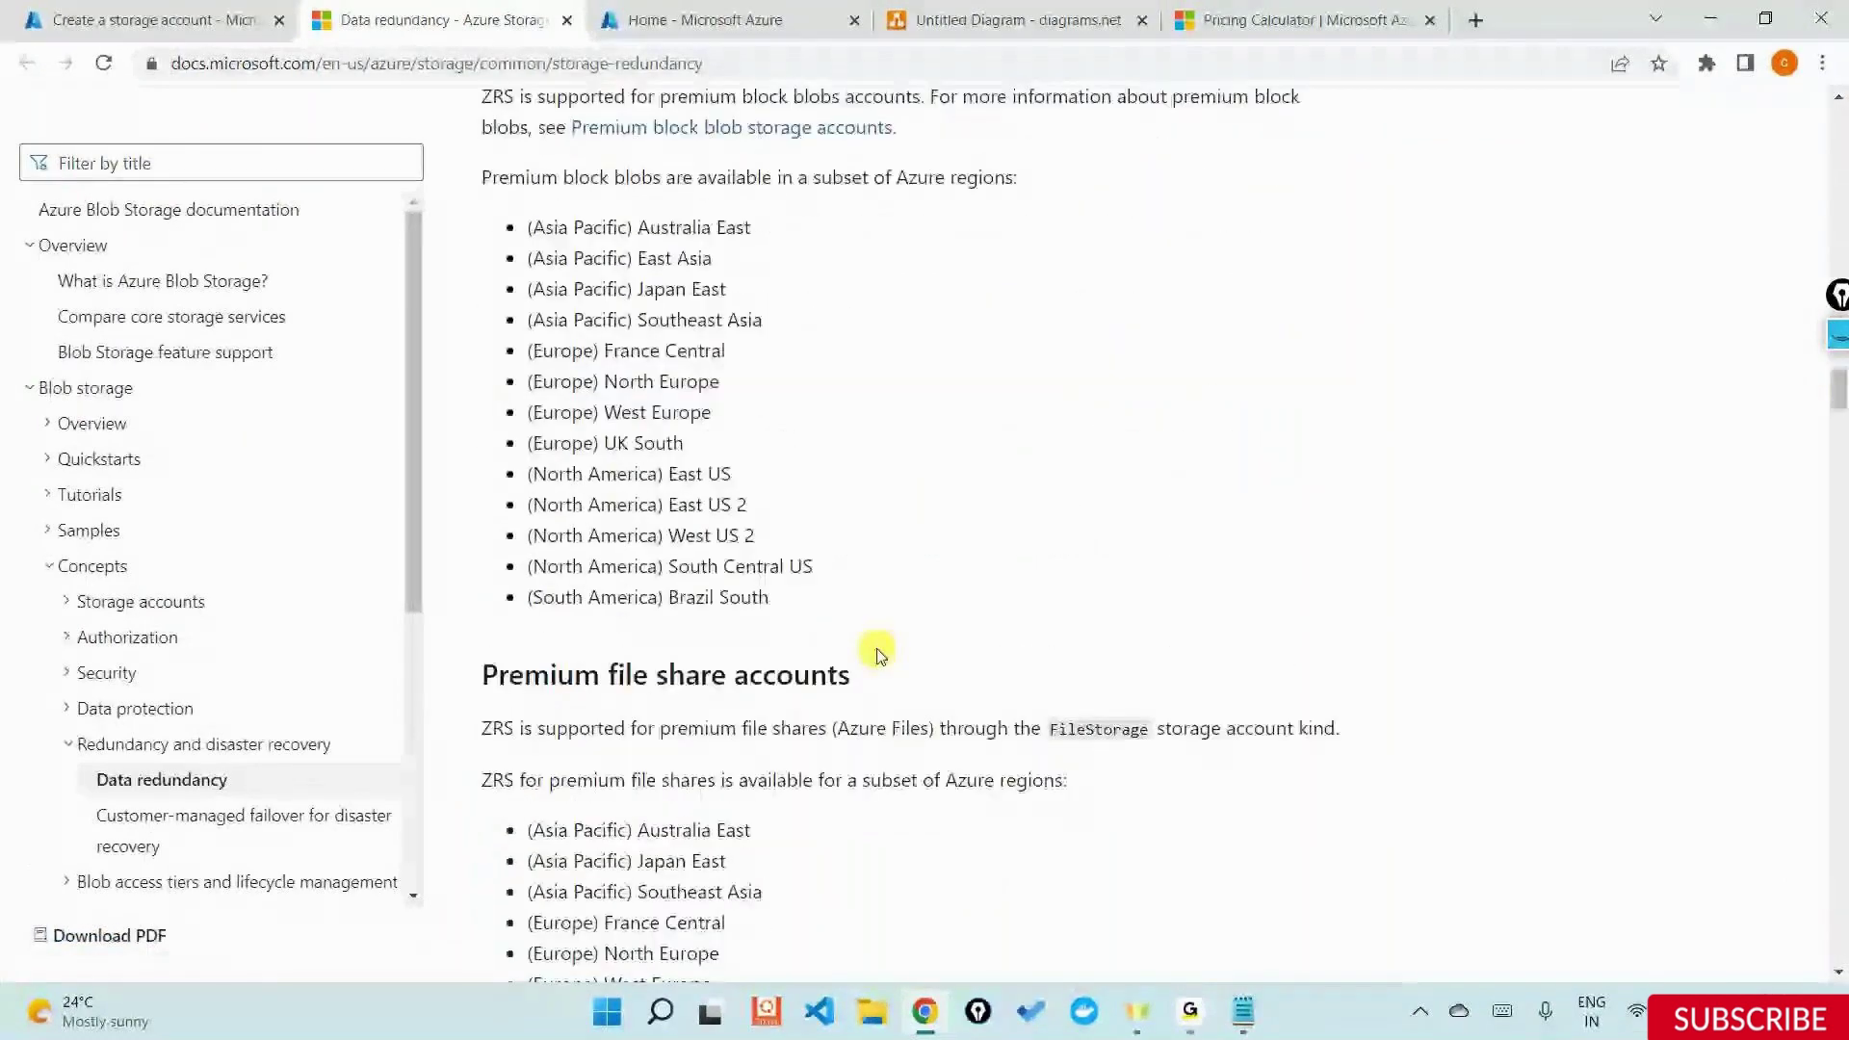
{"action": "scroll", "coordinate": [879, 655], "scroll_direction": "down", "scroll_amount": 15}
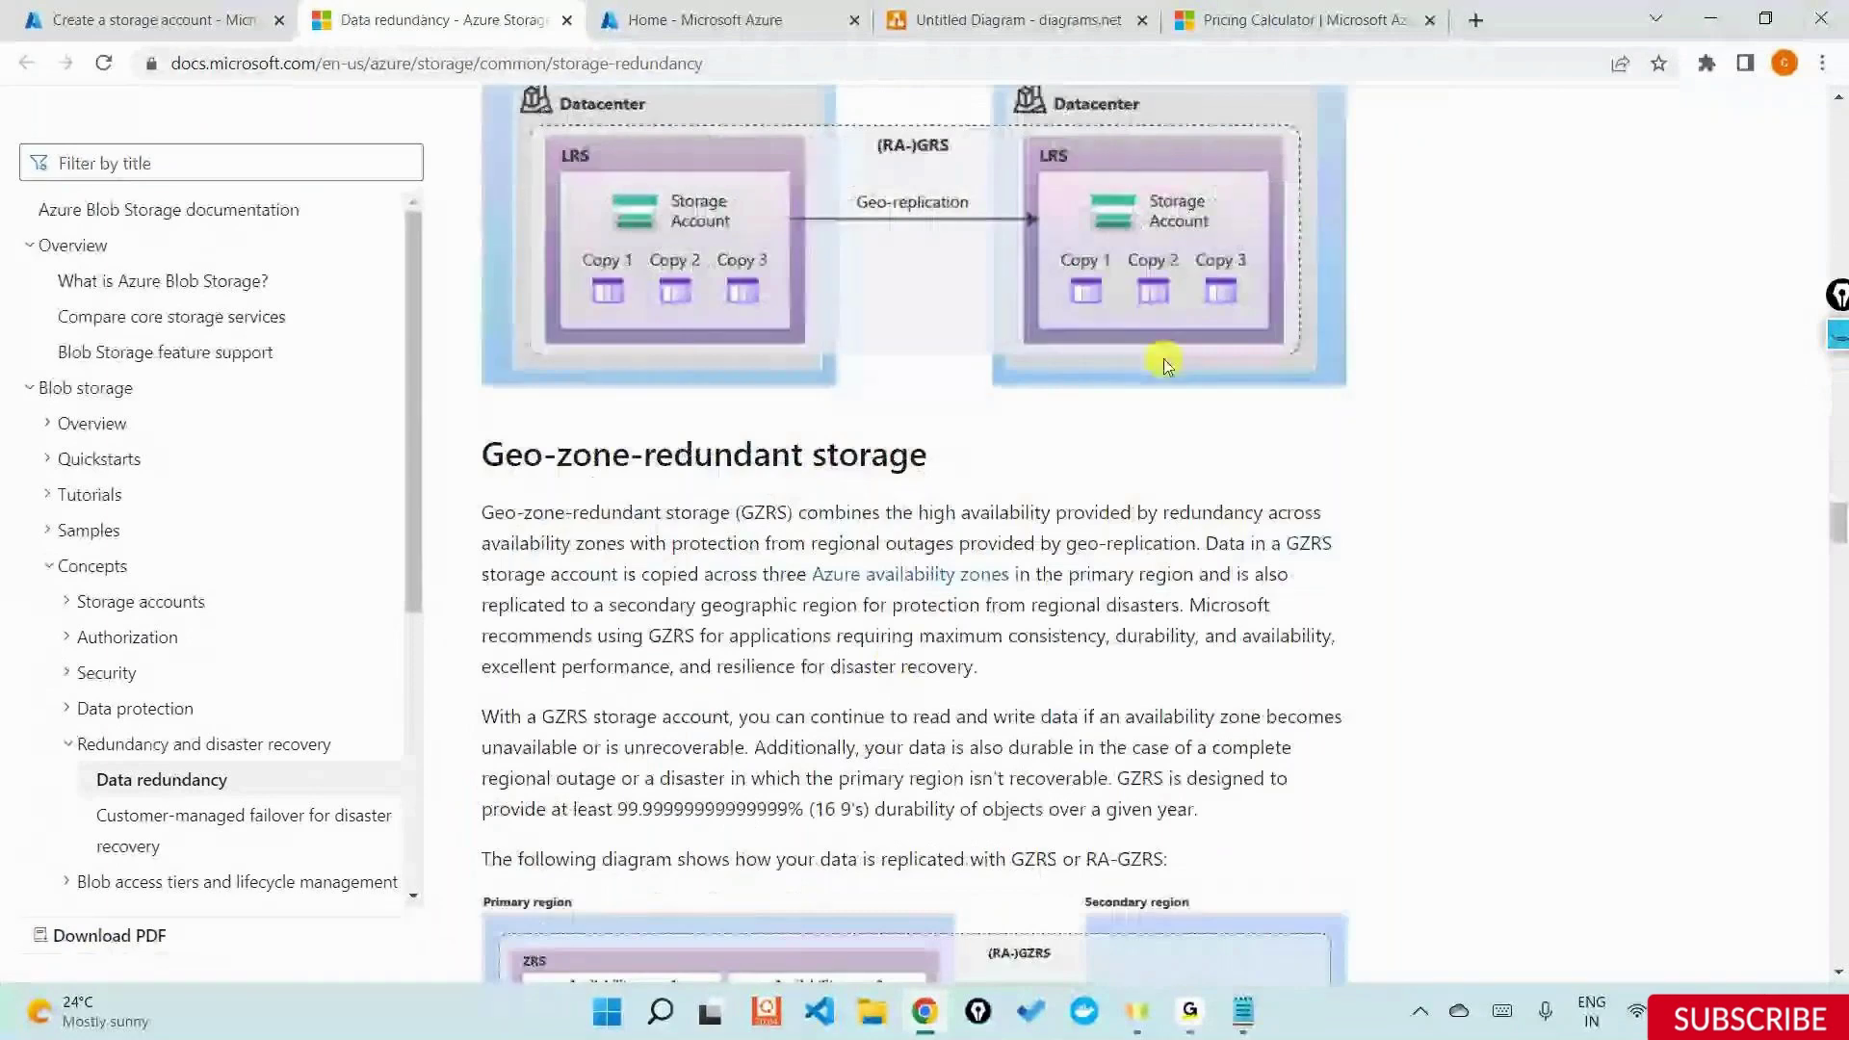
{"action": "scroll", "coordinate": [1163, 364], "scroll_direction": "up", "scroll_amount": 1}
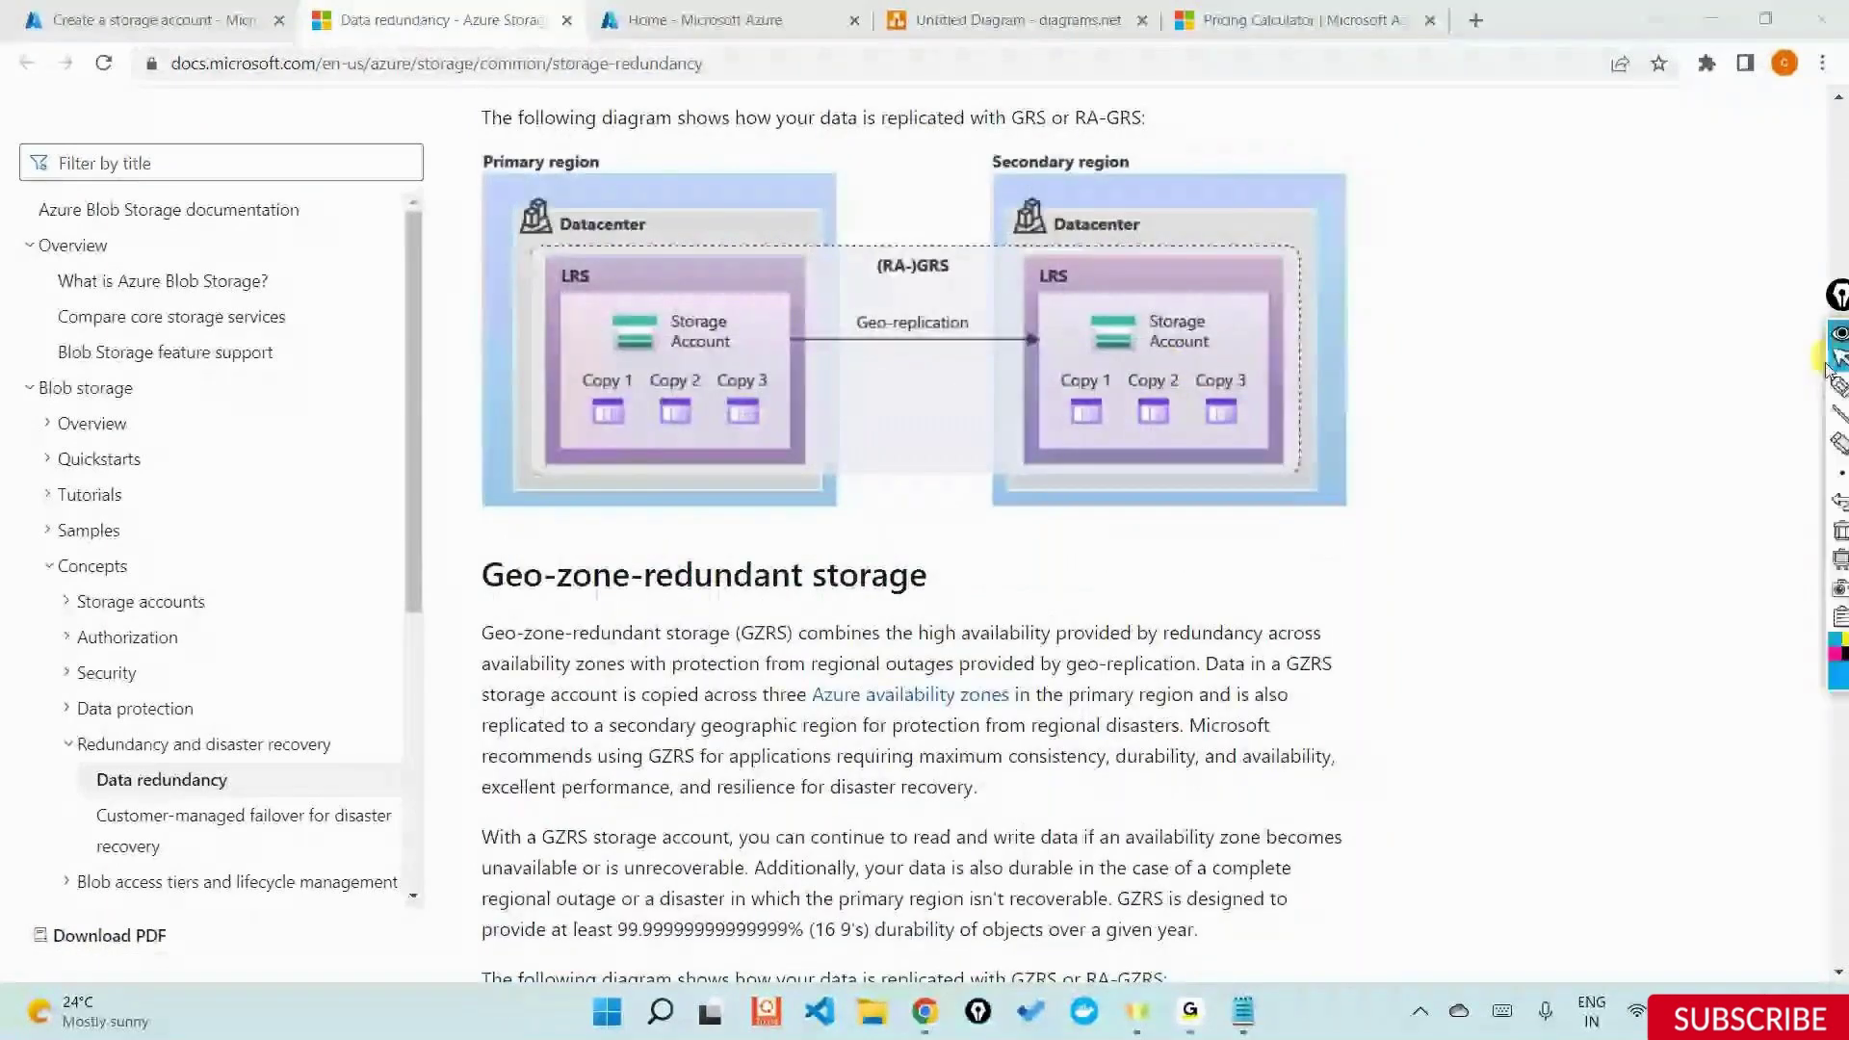
{"action": "mouse_move", "coordinate": [1398, 477]}
{"action": "left_mouse_down"}
{"action": "mouse_move", "coordinate": [1399, 433]}
{"action": "mouse_move", "coordinate": [1452, 453]}
{"action": "mouse_move", "coordinate": [1465, 425]}
{"action": "mouse_move", "coordinate": [1531, 422]}
{"action": "mouse_move", "coordinate": [1547, 392]}
{"action": "mouse_move", "coordinate": [1358, 357]}
{"action": "left_mouse_up"}
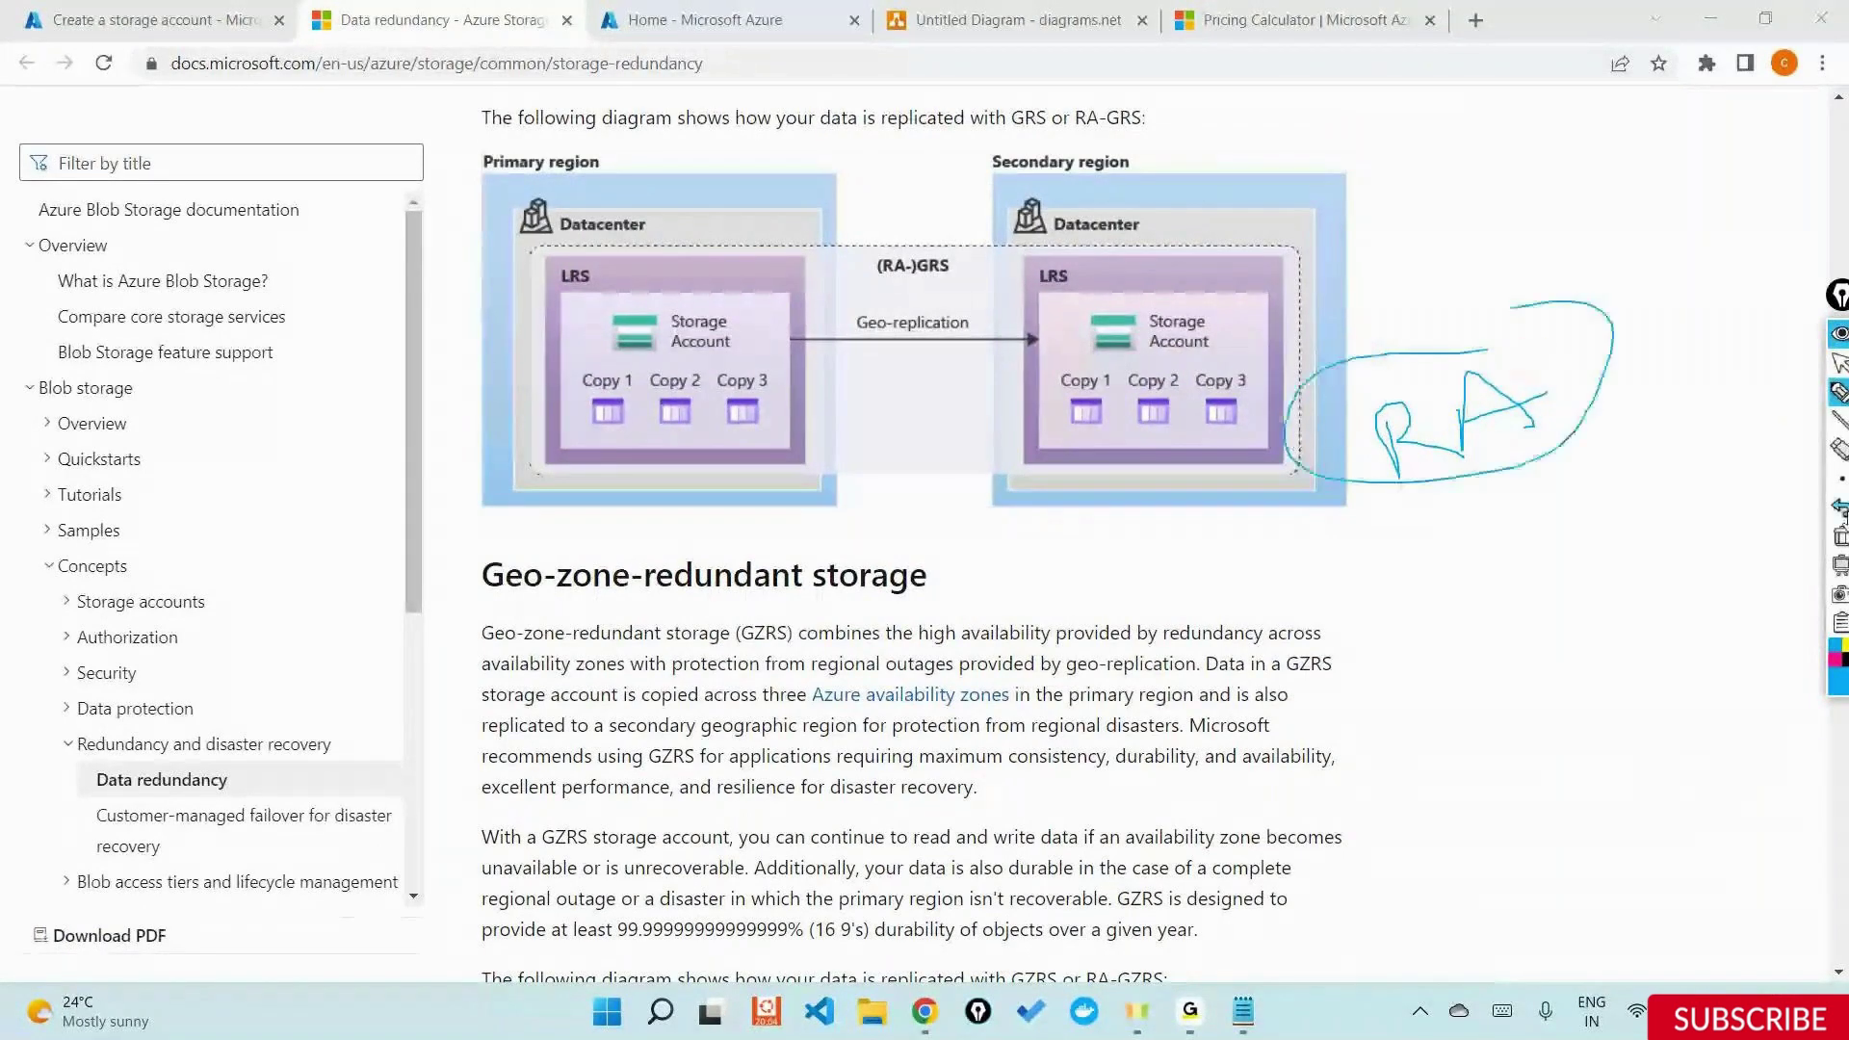
{"action": "left_click", "coordinate": [1837, 364]}
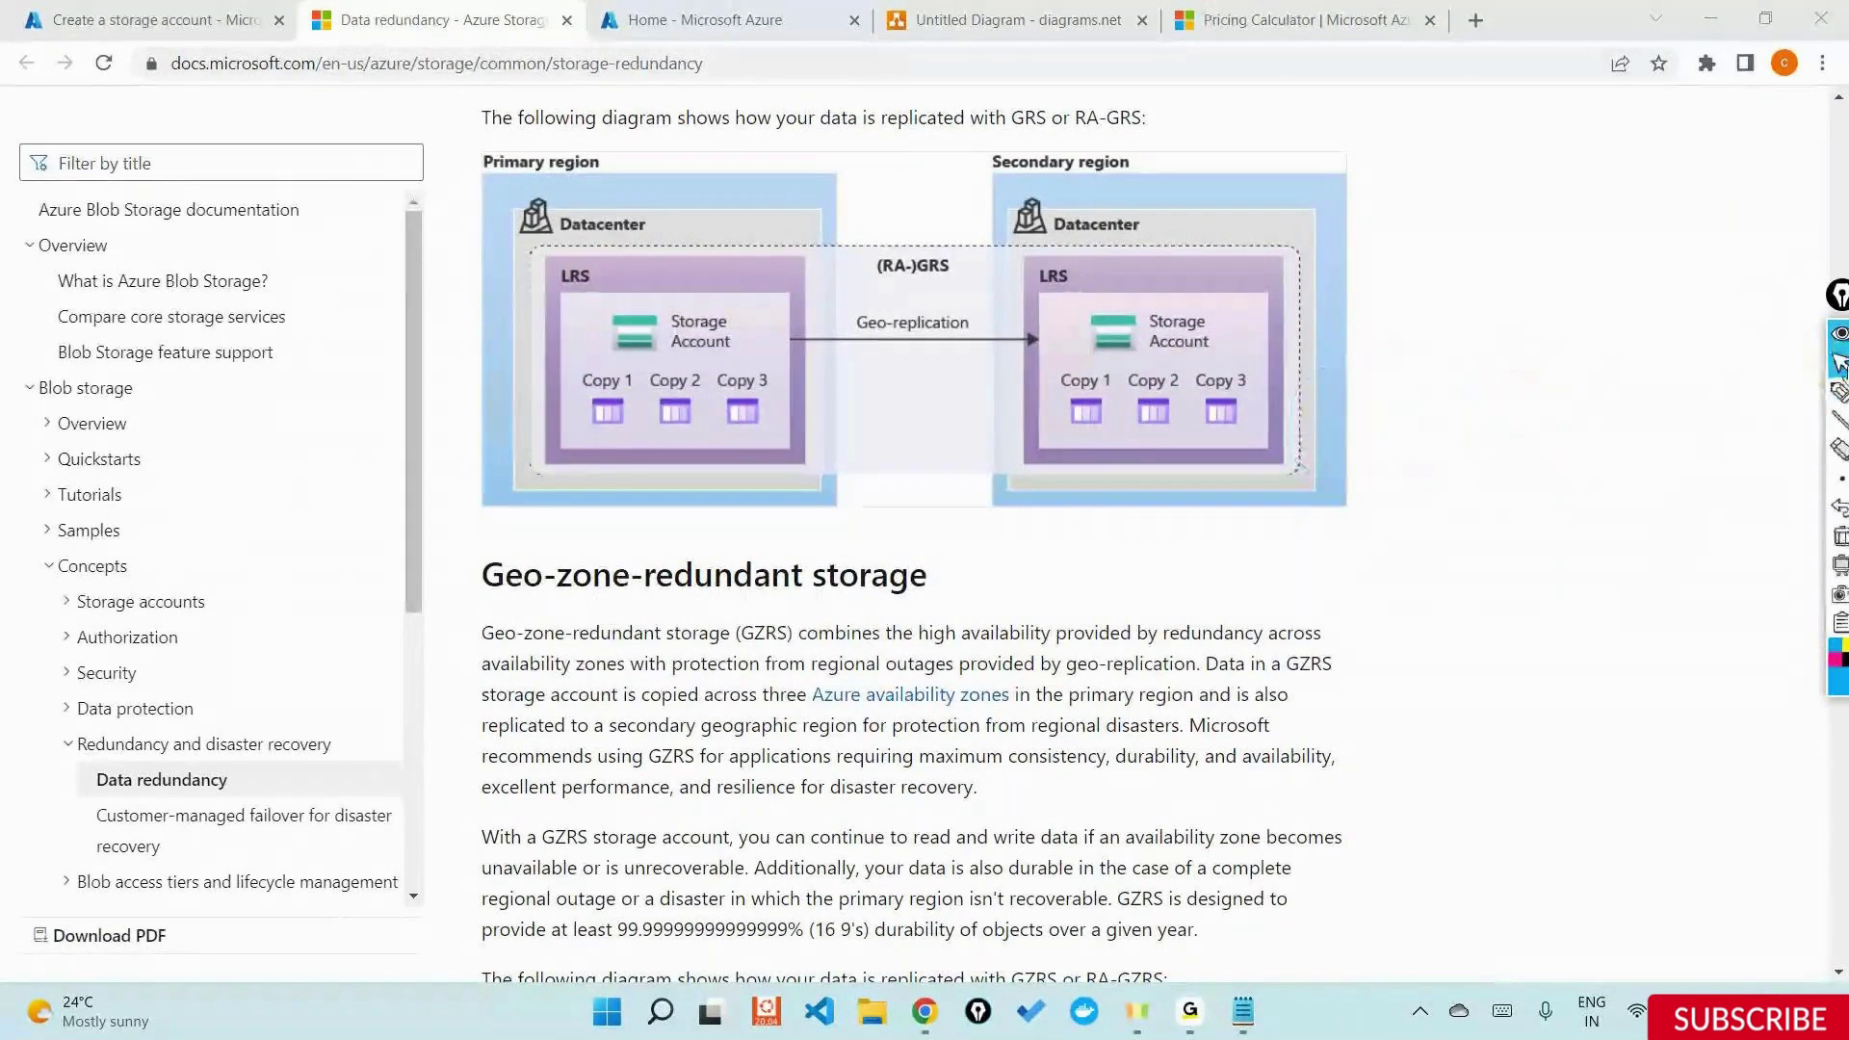
Switch to the Azure Pricing Calculator and set the storage account's redundancy to RA-GRS to check its monthly price
{"action": "key", "text": "ctrl+5"}
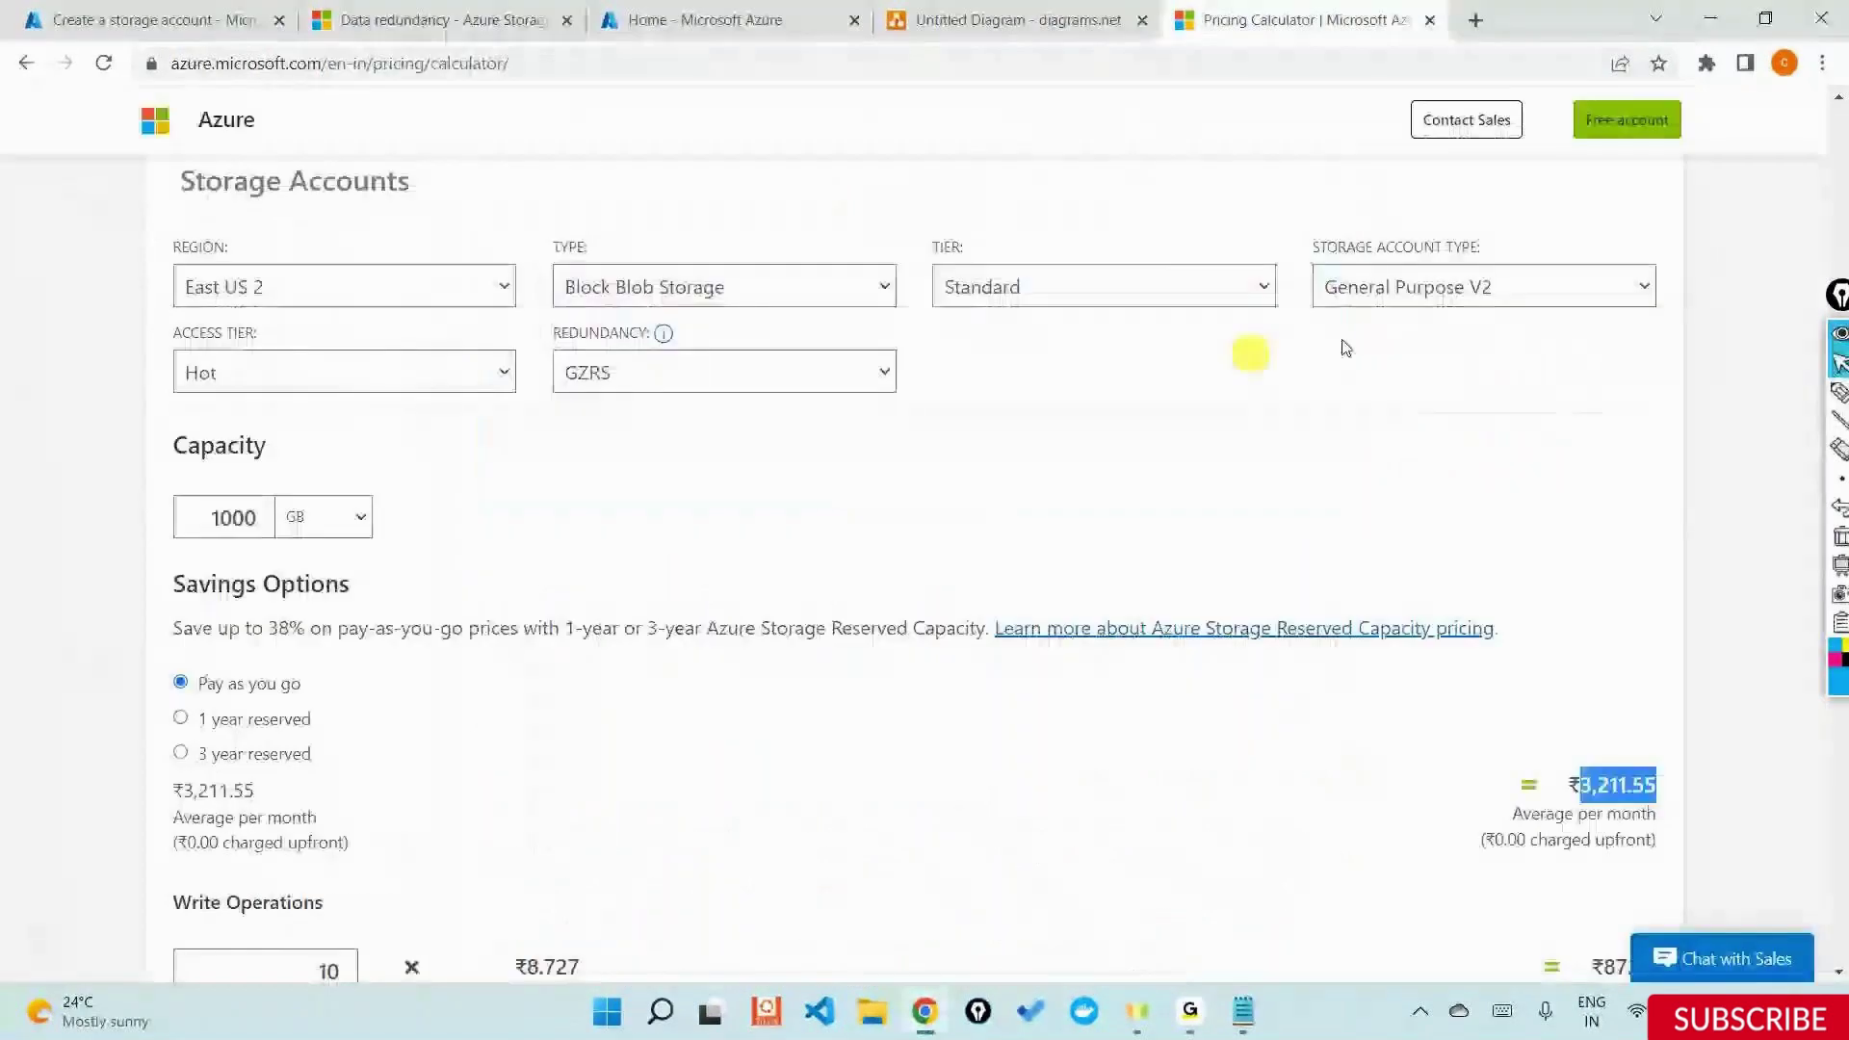
{"action": "left_click", "coordinate": [866, 372]}
{"action": "left_click", "coordinate": [647, 512]}
{"action": "key", "text": "Up"}
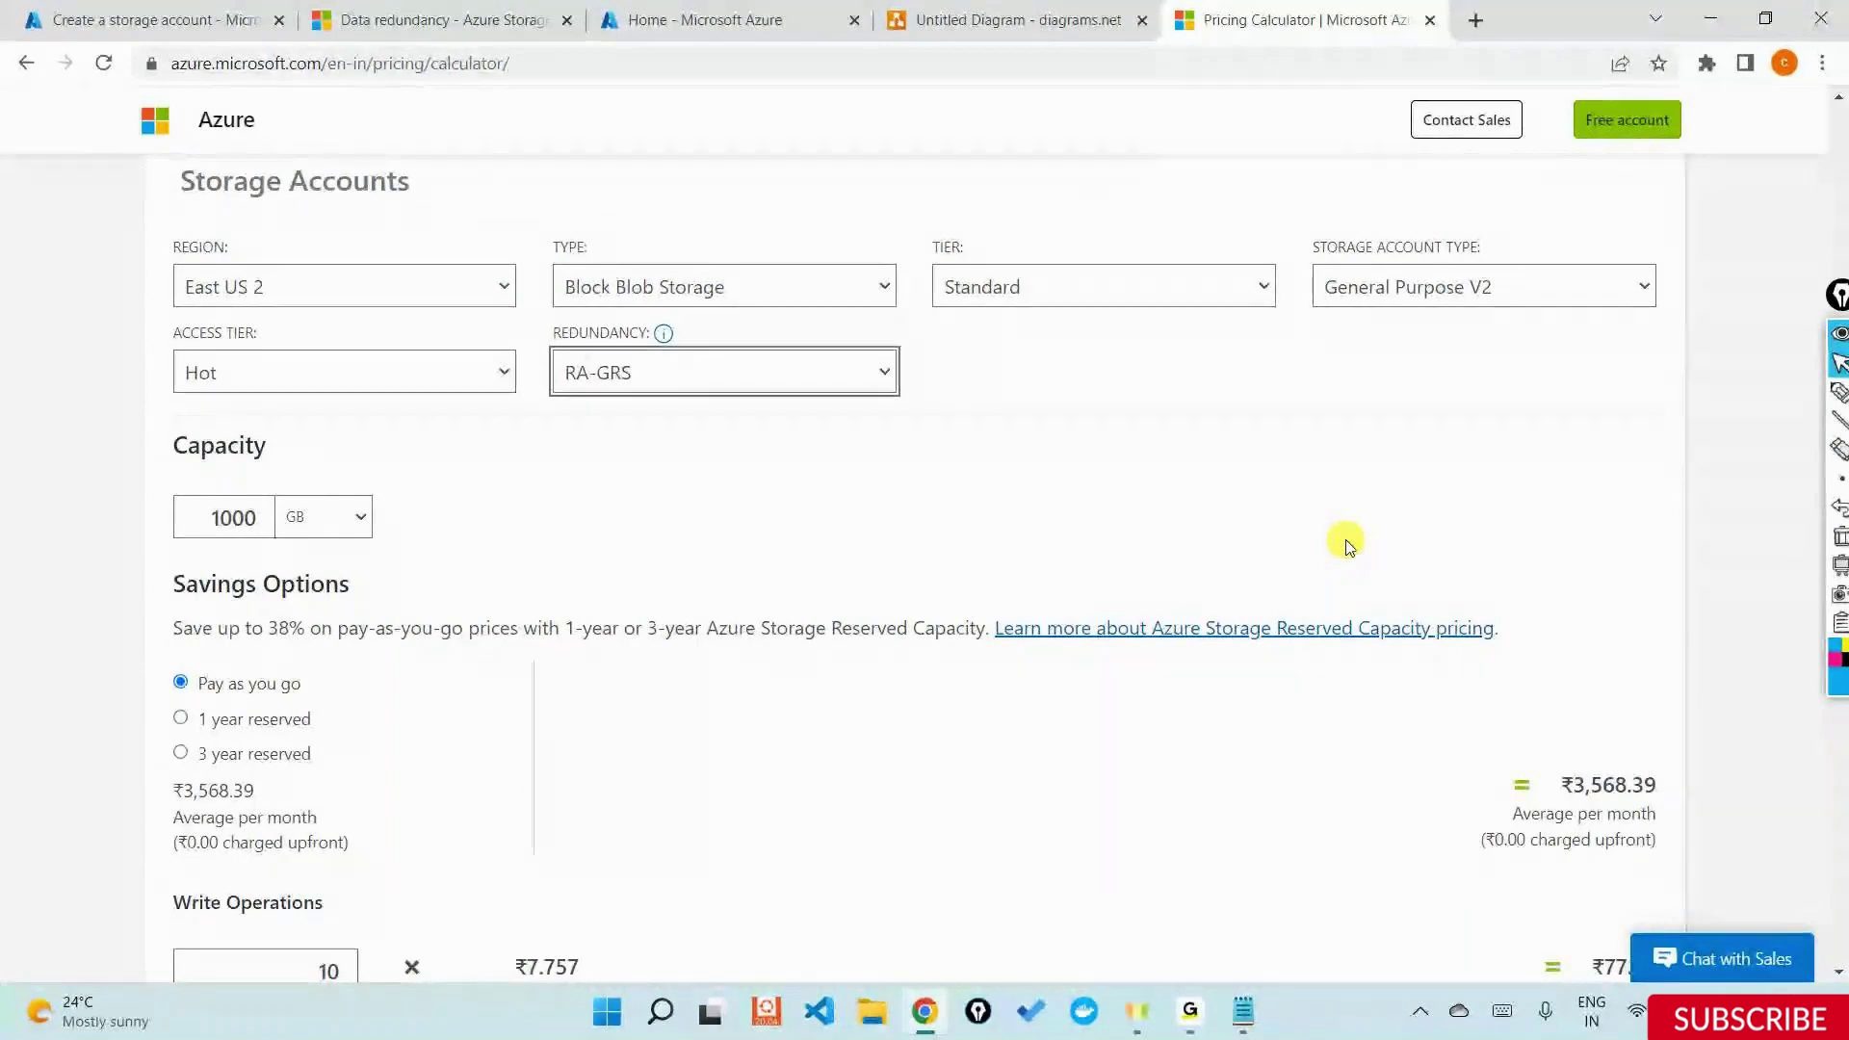
{"action": "scroll", "coordinate": [1346, 544], "scroll_direction": "up", "scroll_amount": 1}
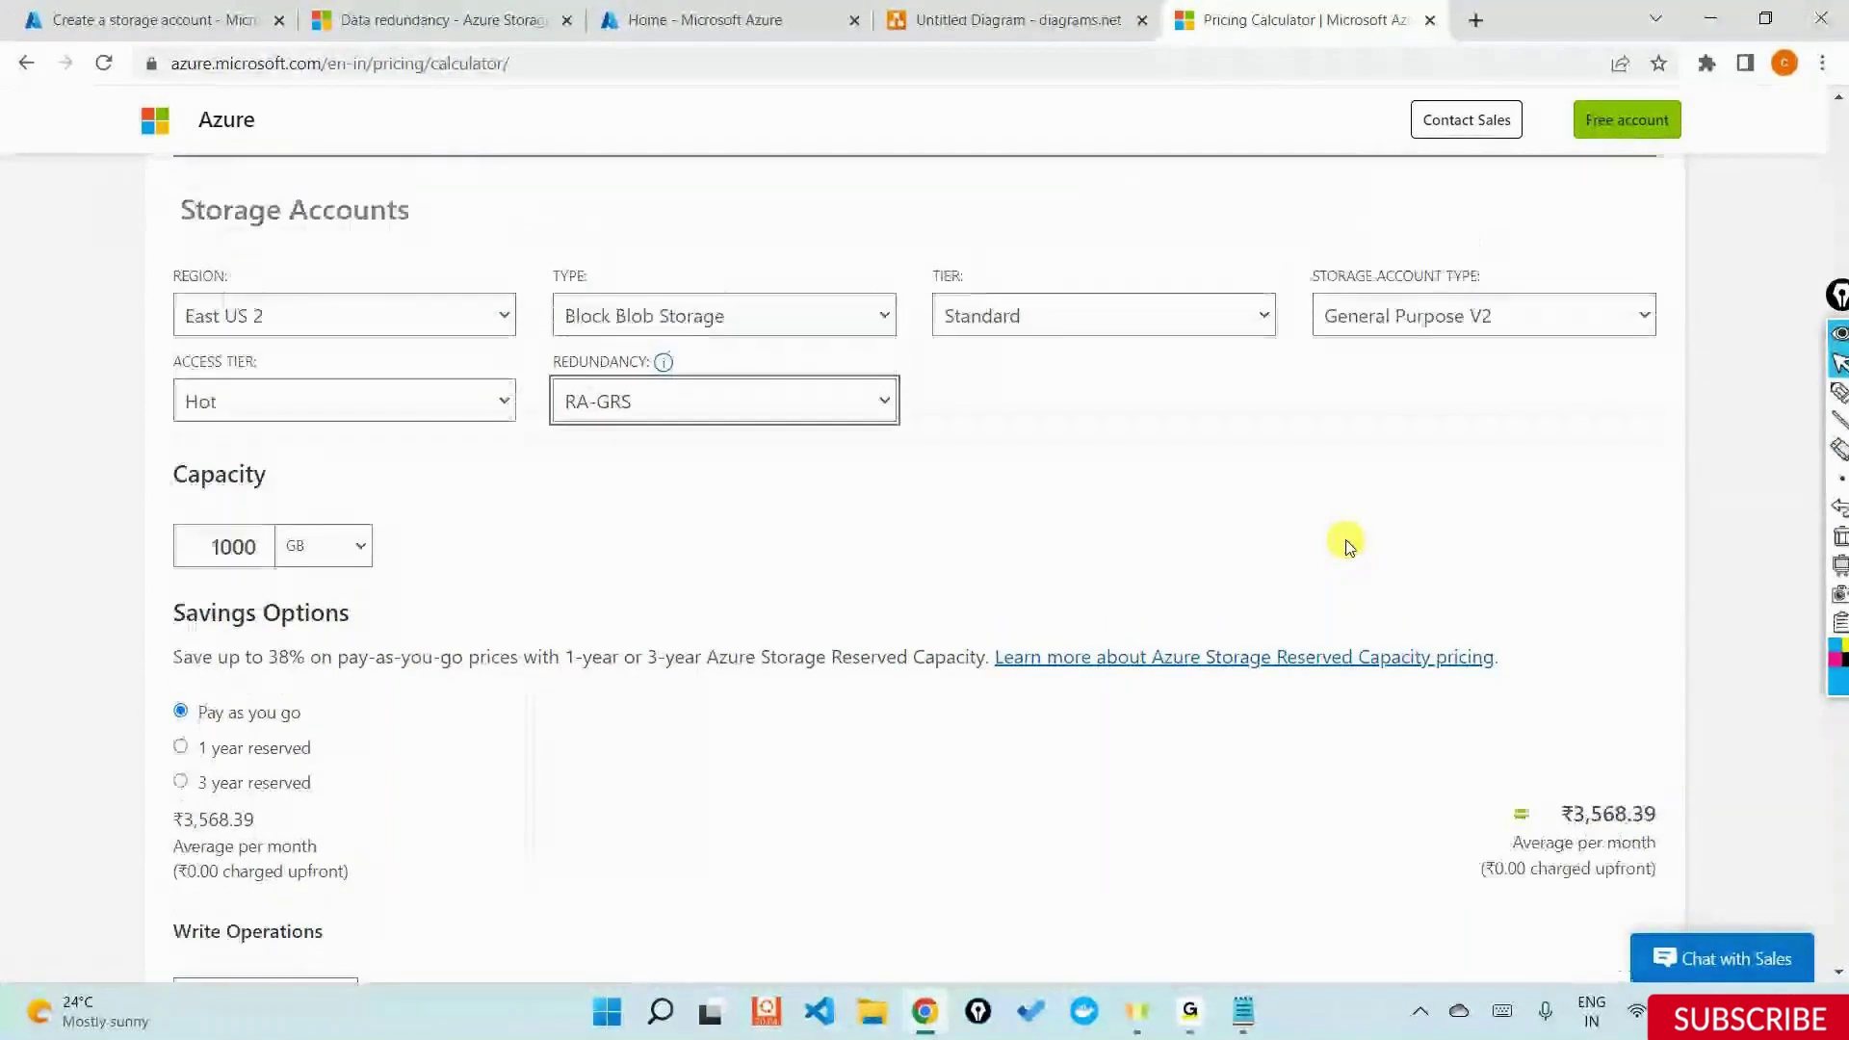
{"action": "scroll", "coordinate": [1346, 544], "scroll_direction": "up", "scroll_amount": 1}
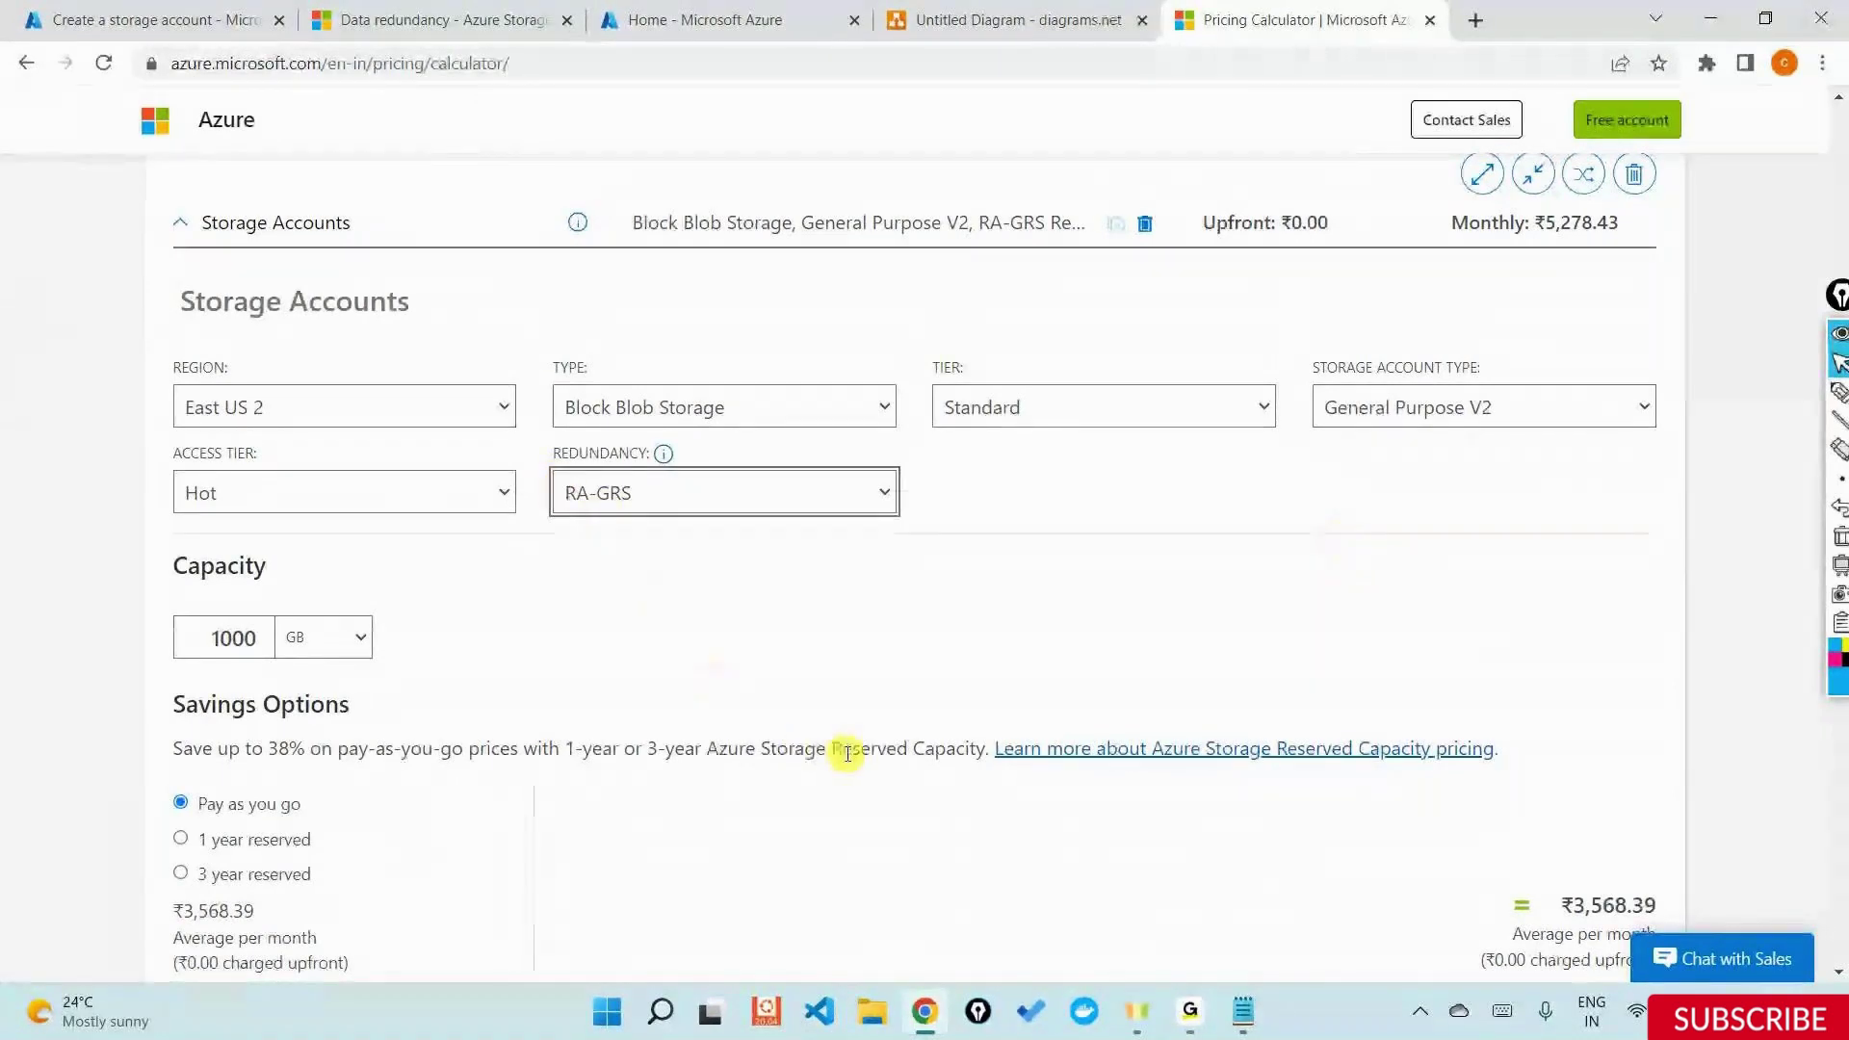
Look over the storage account form and the diagrams.net drawing of the East US2 data center with its BLOB copies
{"action": "left_click", "coordinate": [154, 20]}
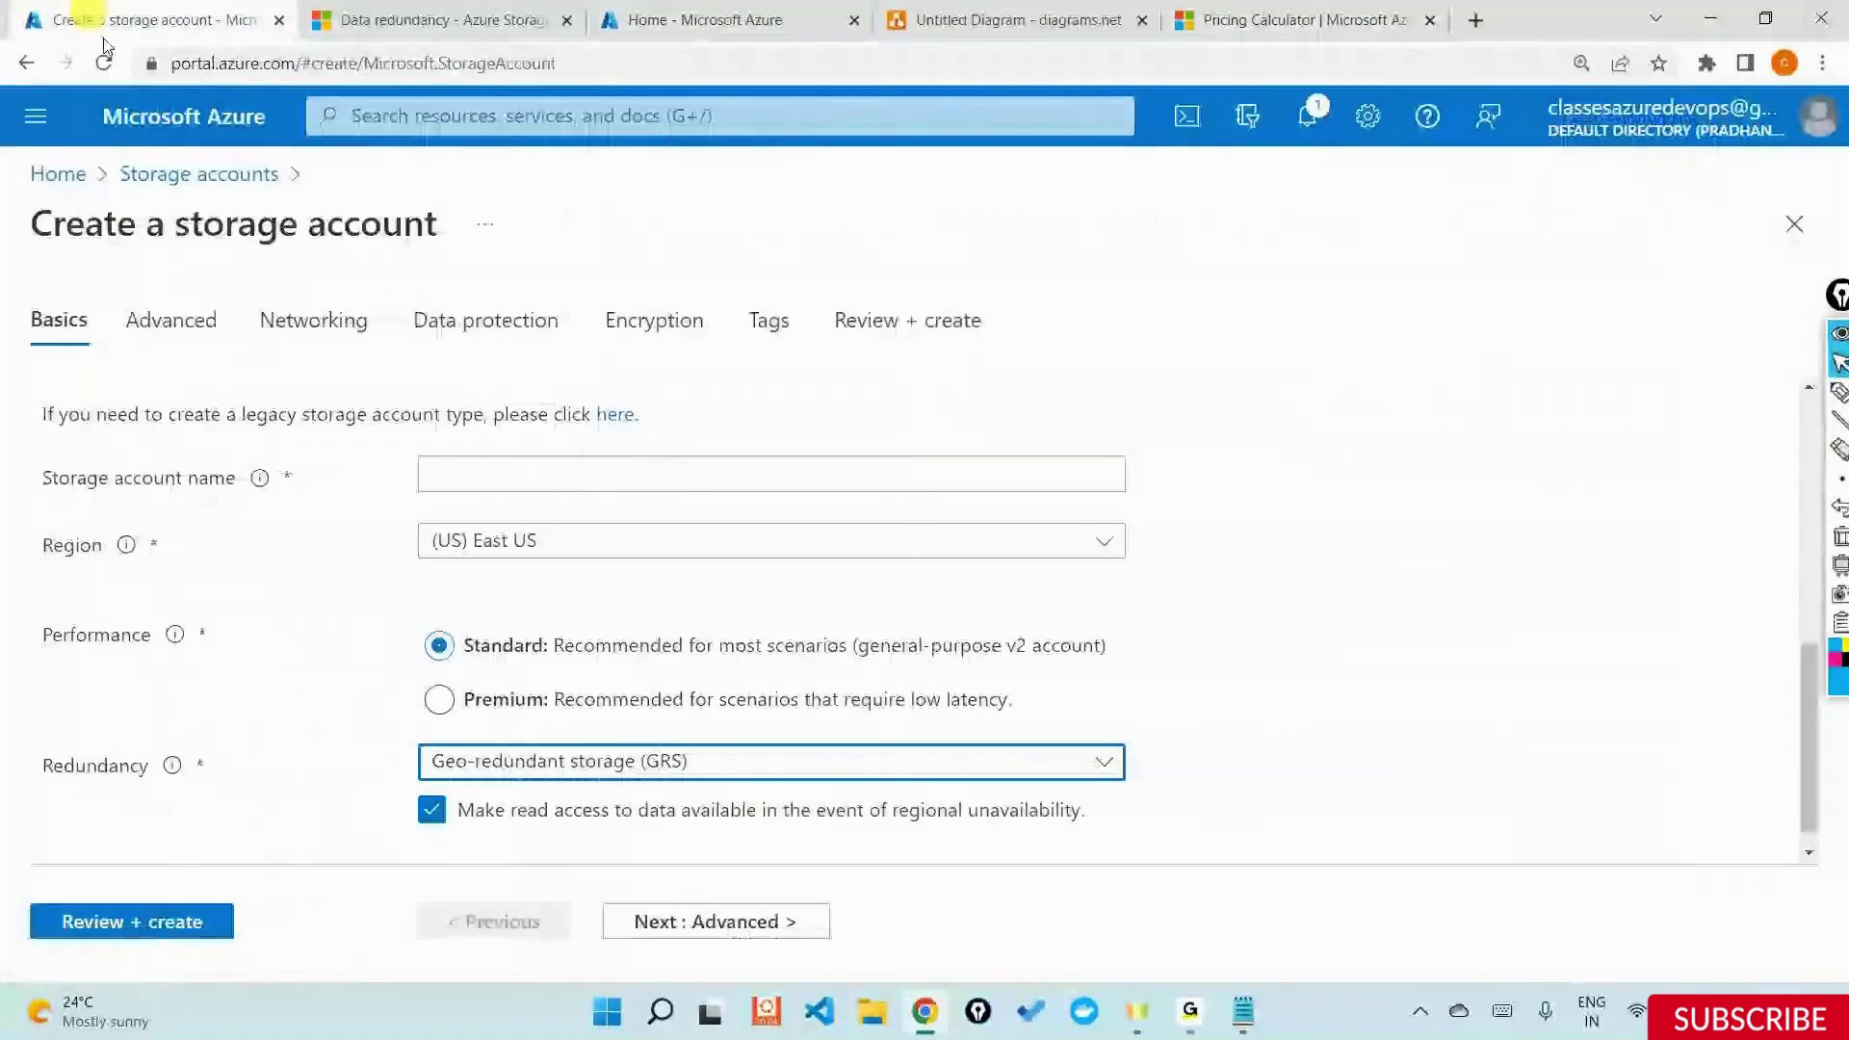
{"action": "key", "text": "alt+Tab"}
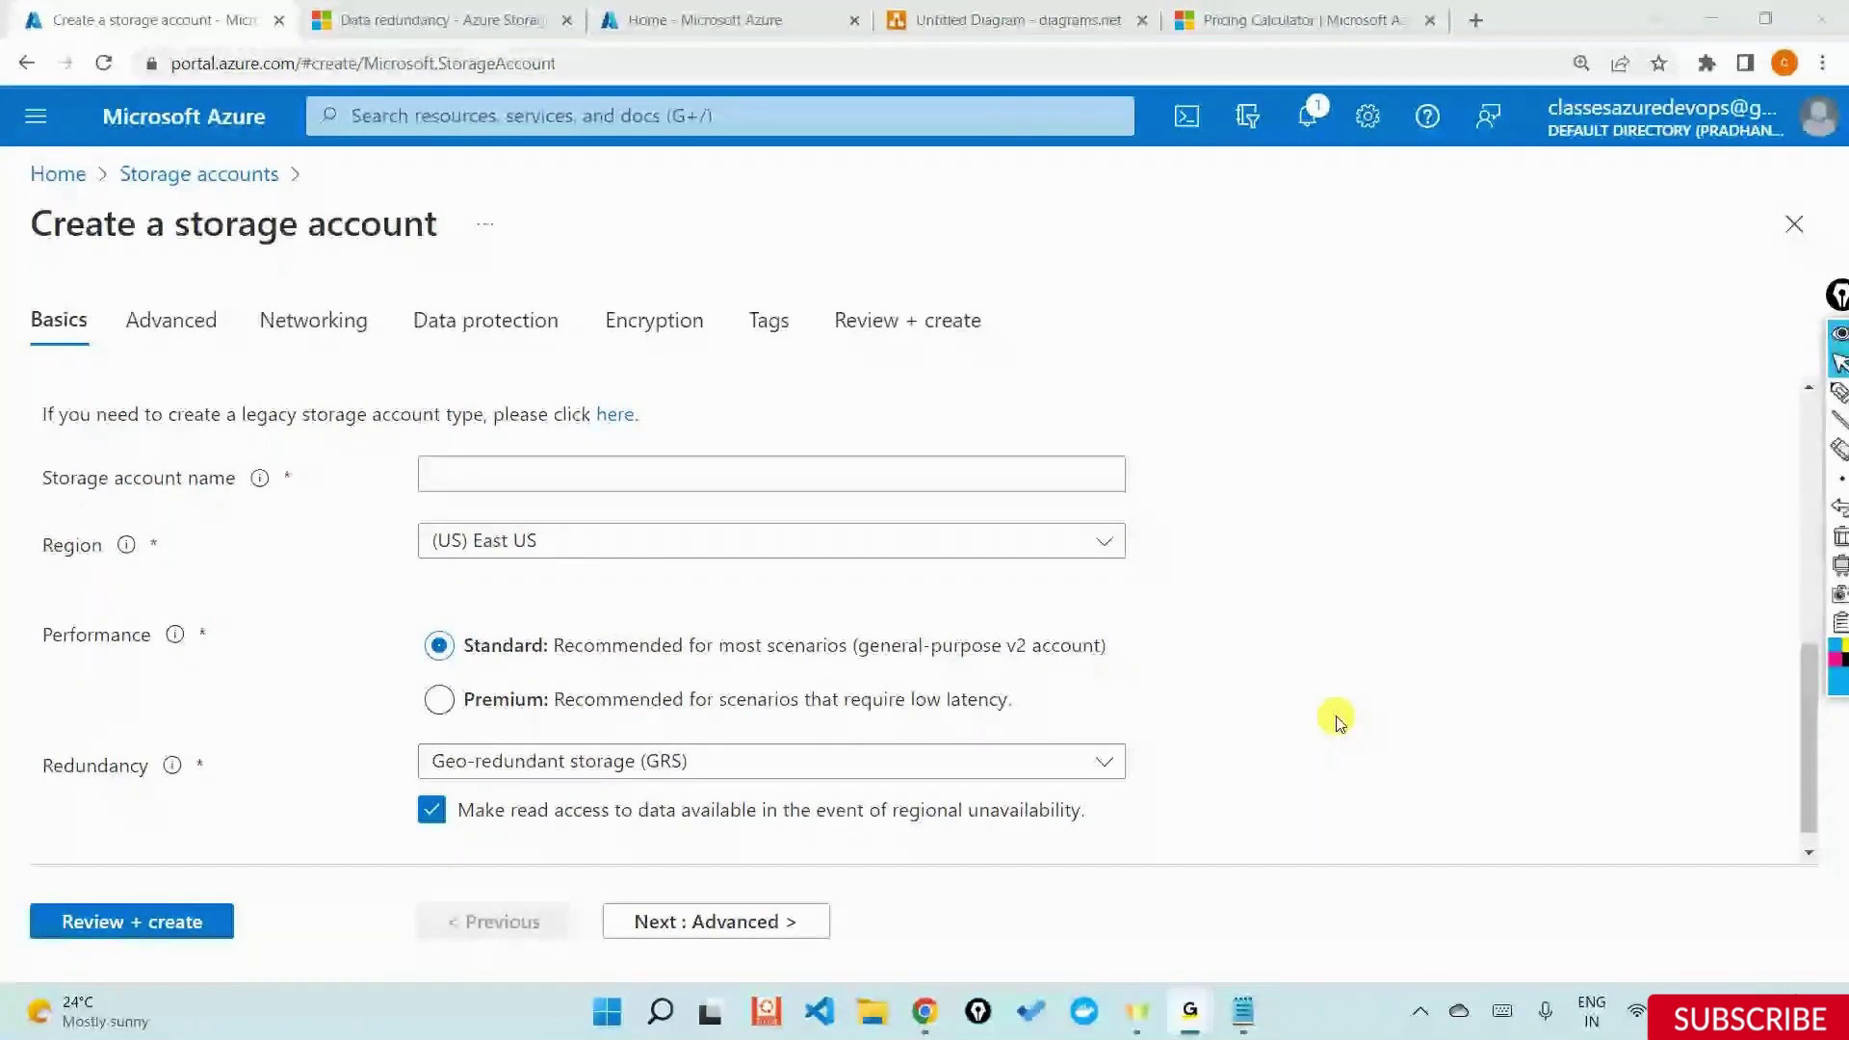
{"action": "key", "text": "alt+Tab"}
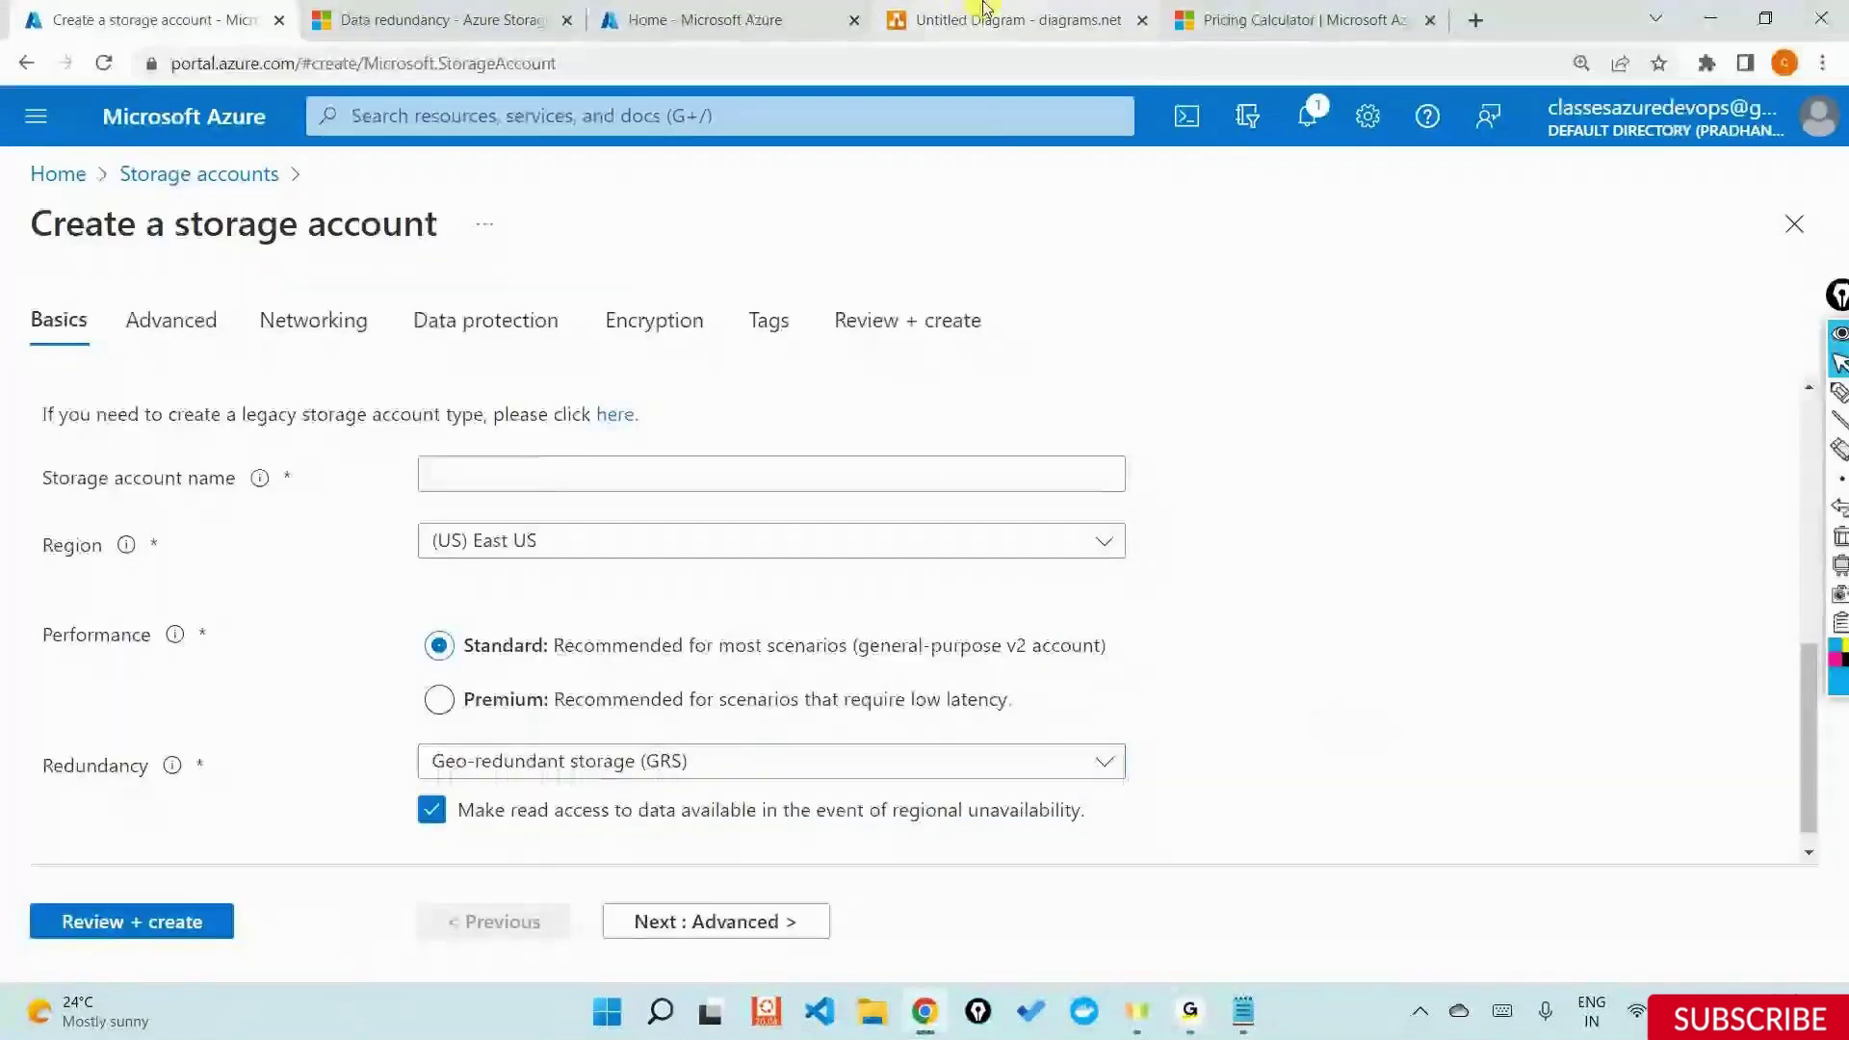
{"action": "left_click", "coordinate": [983, 14]}
{"action": "left_click", "coordinate": [978, 763]}
{"action": "scroll", "coordinate": [871, 598], "scroll_direction": "down", "scroll_amount": 2}
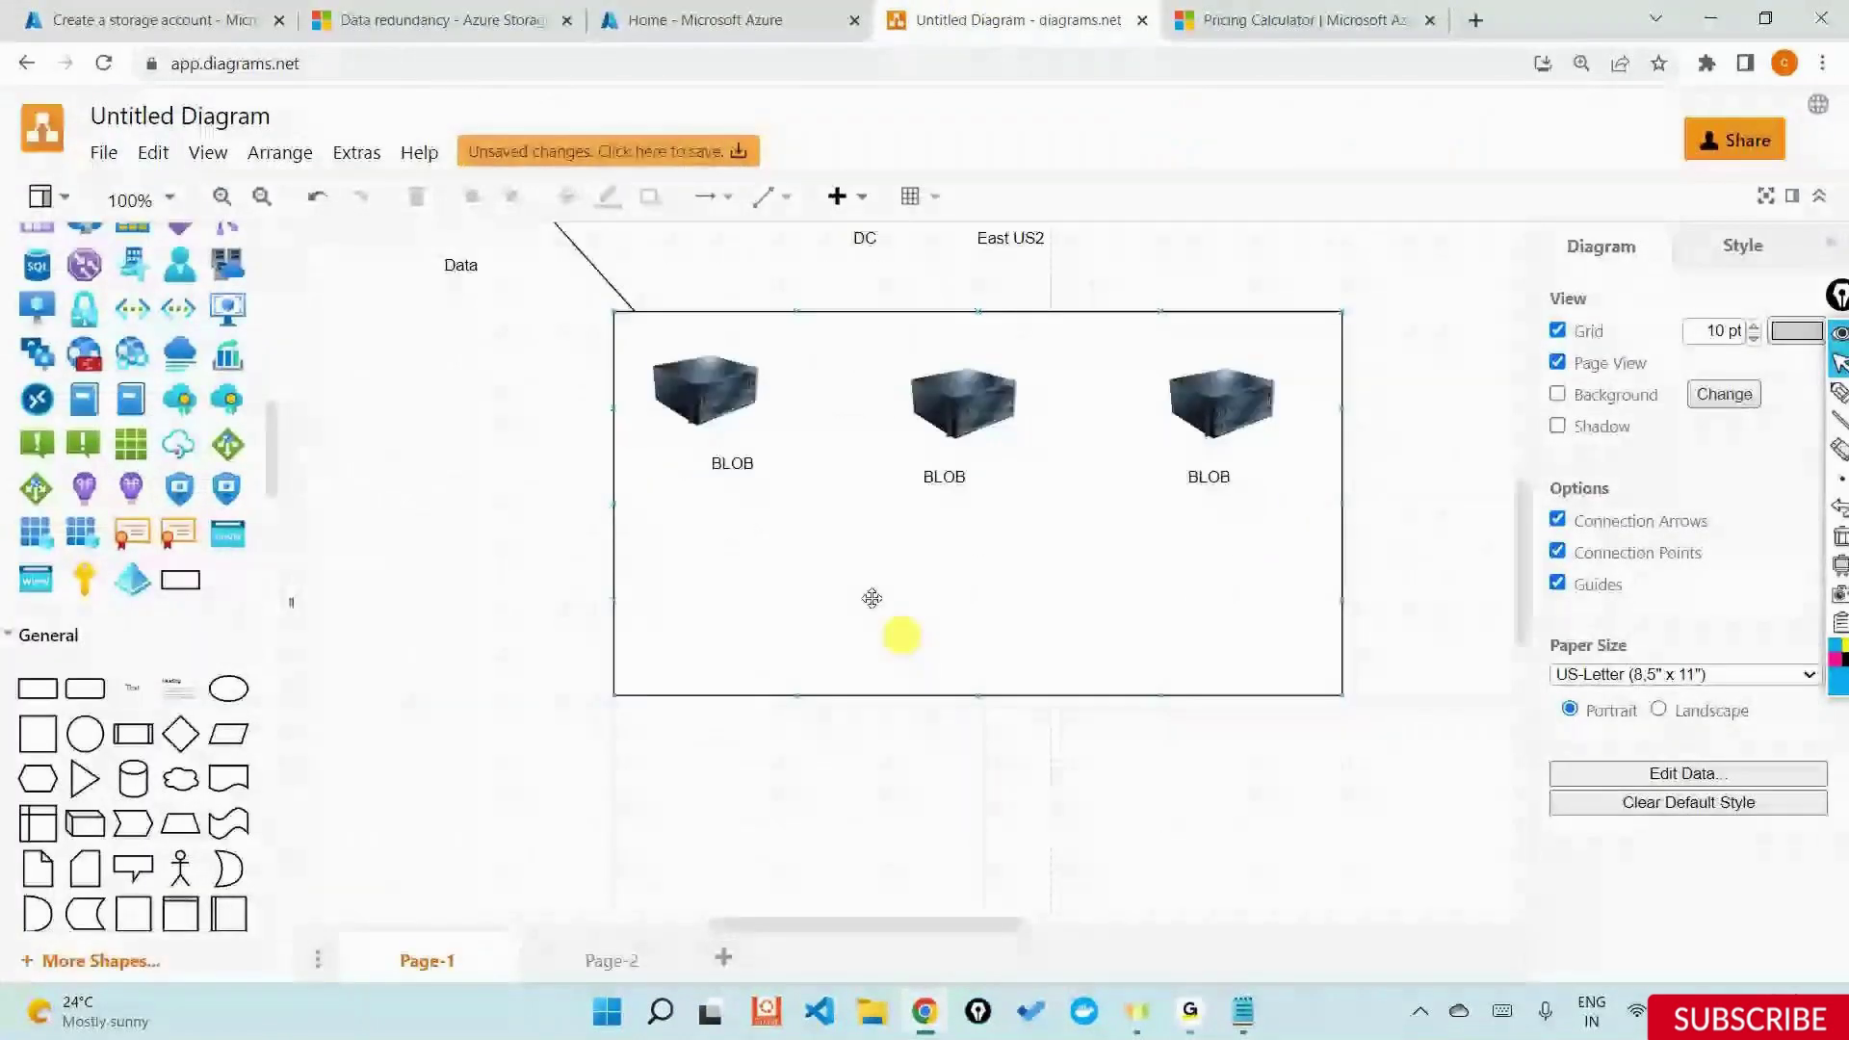
{"action": "key", "text": "Tab"}
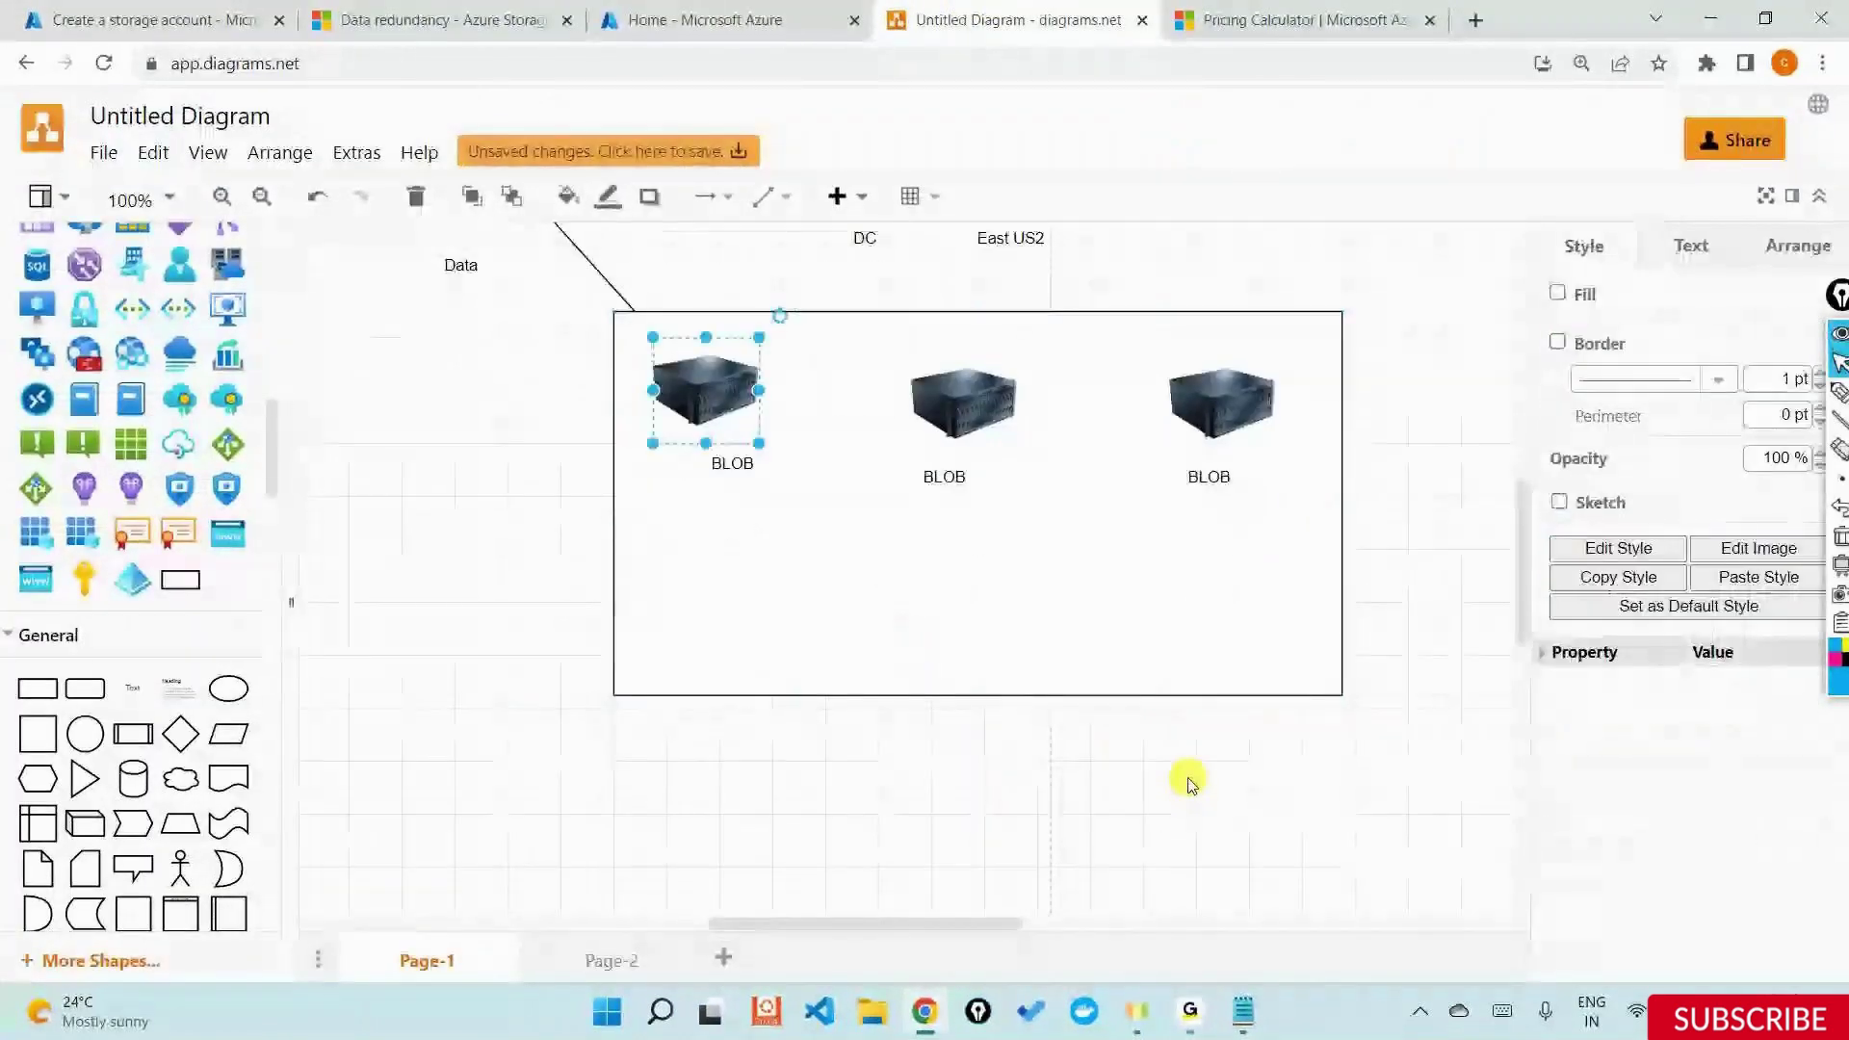
{"action": "scroll", "coordinate": [1189, 782], "scroll_direction": "up", "scroll_amount": 4}
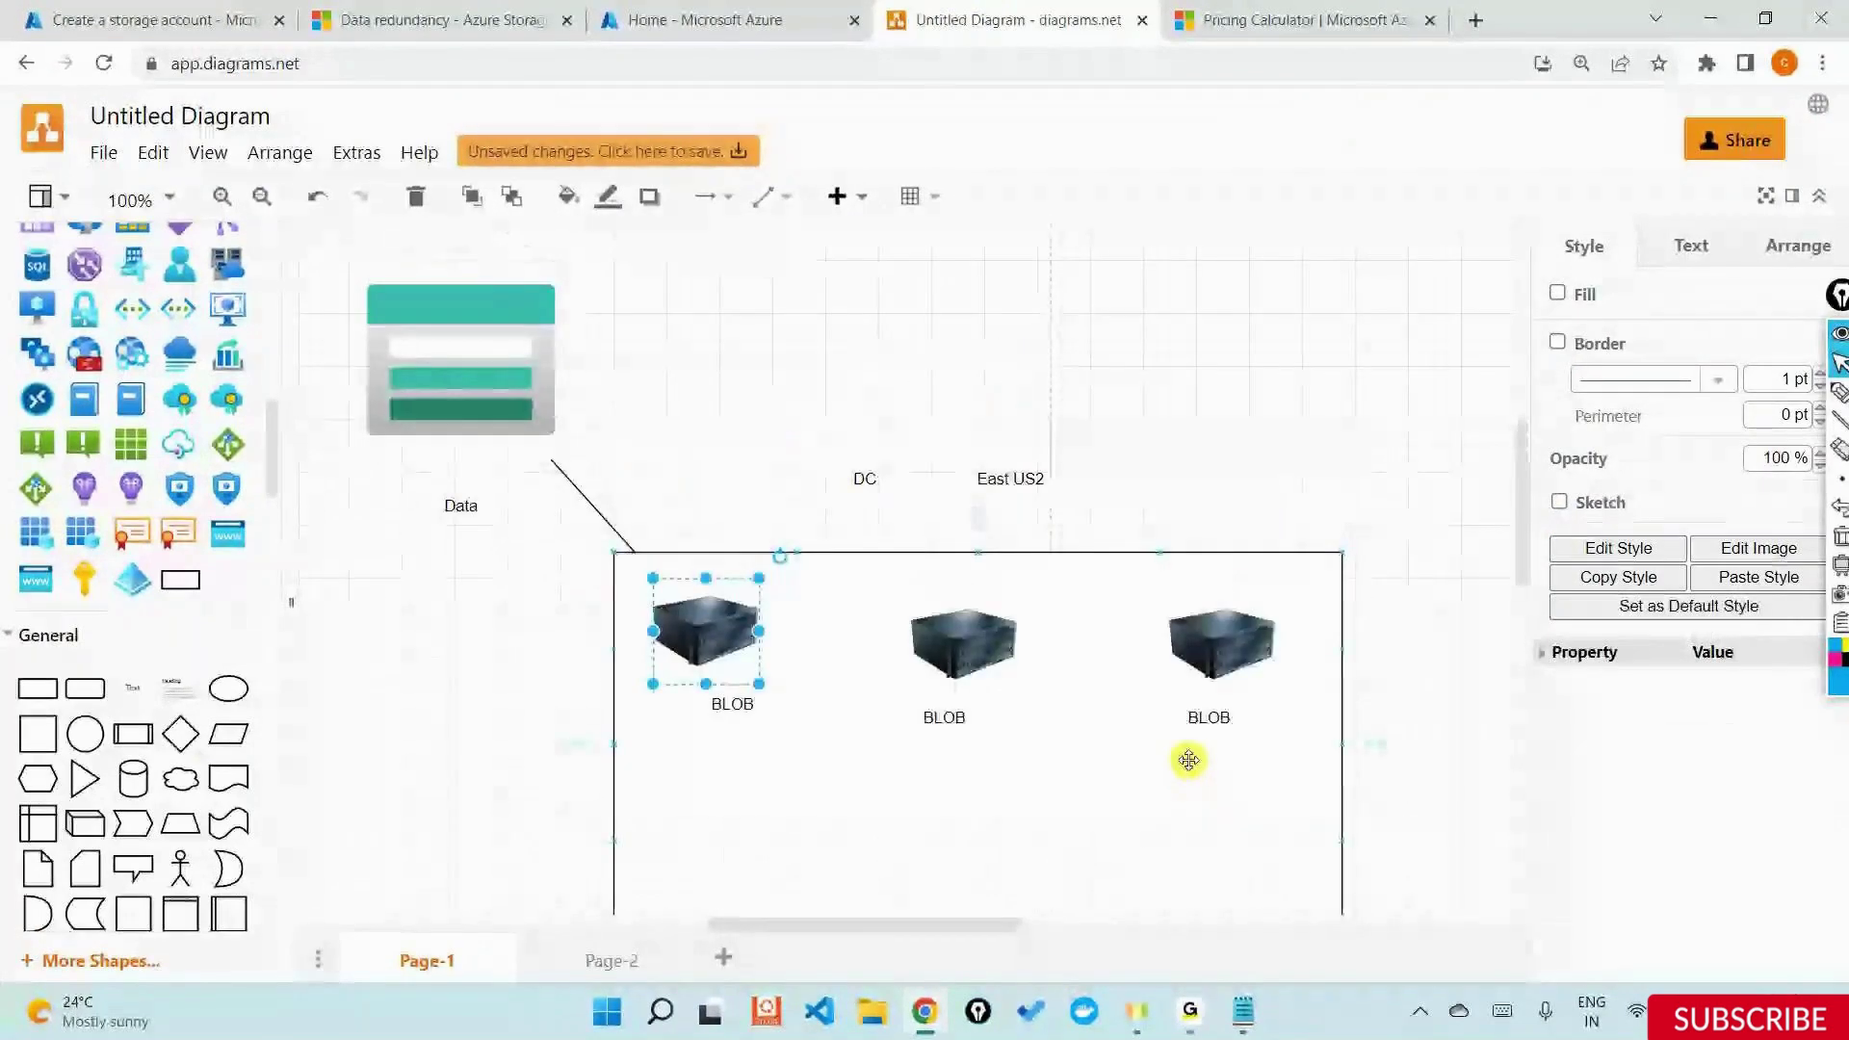
Return to the storage account form in the Azure portal and set the region to (Asia Pacific) South India
{"action": "left_click", "coordinate": [188, 27]}
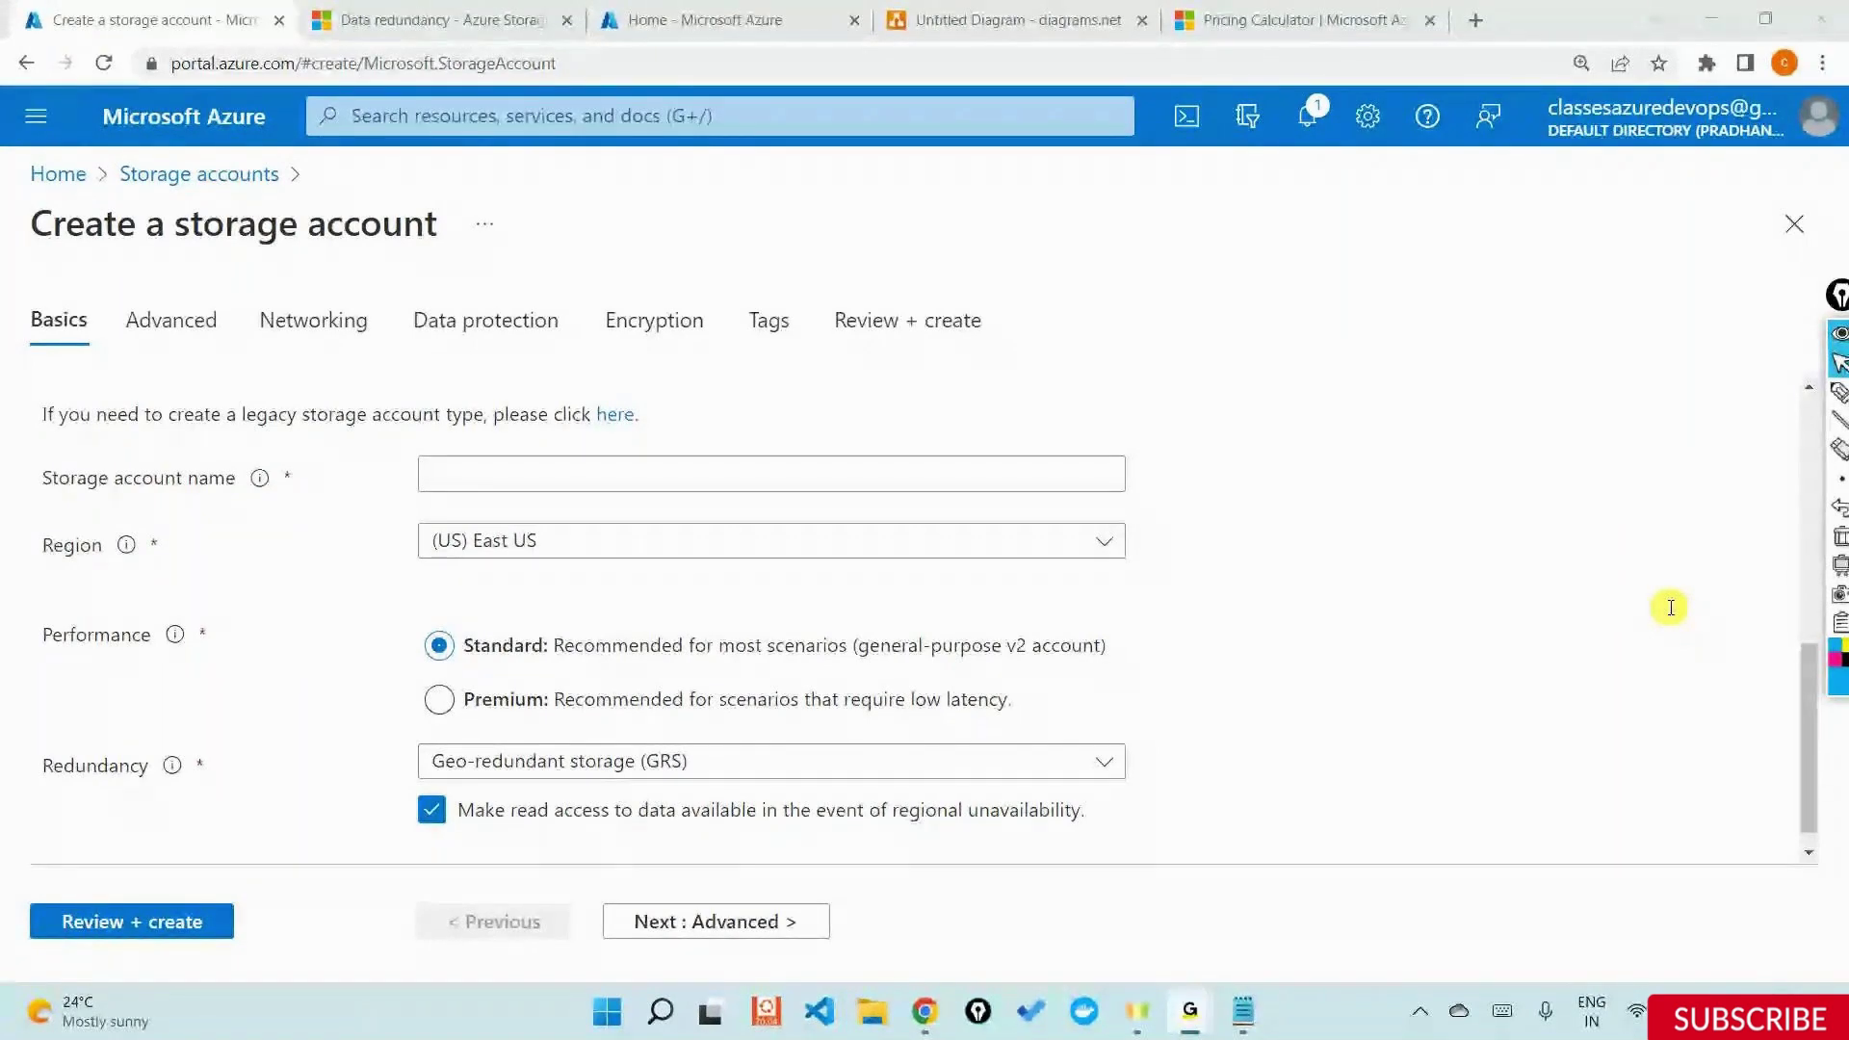
{"action": "left_click", "coordinate": [1723, 377]}
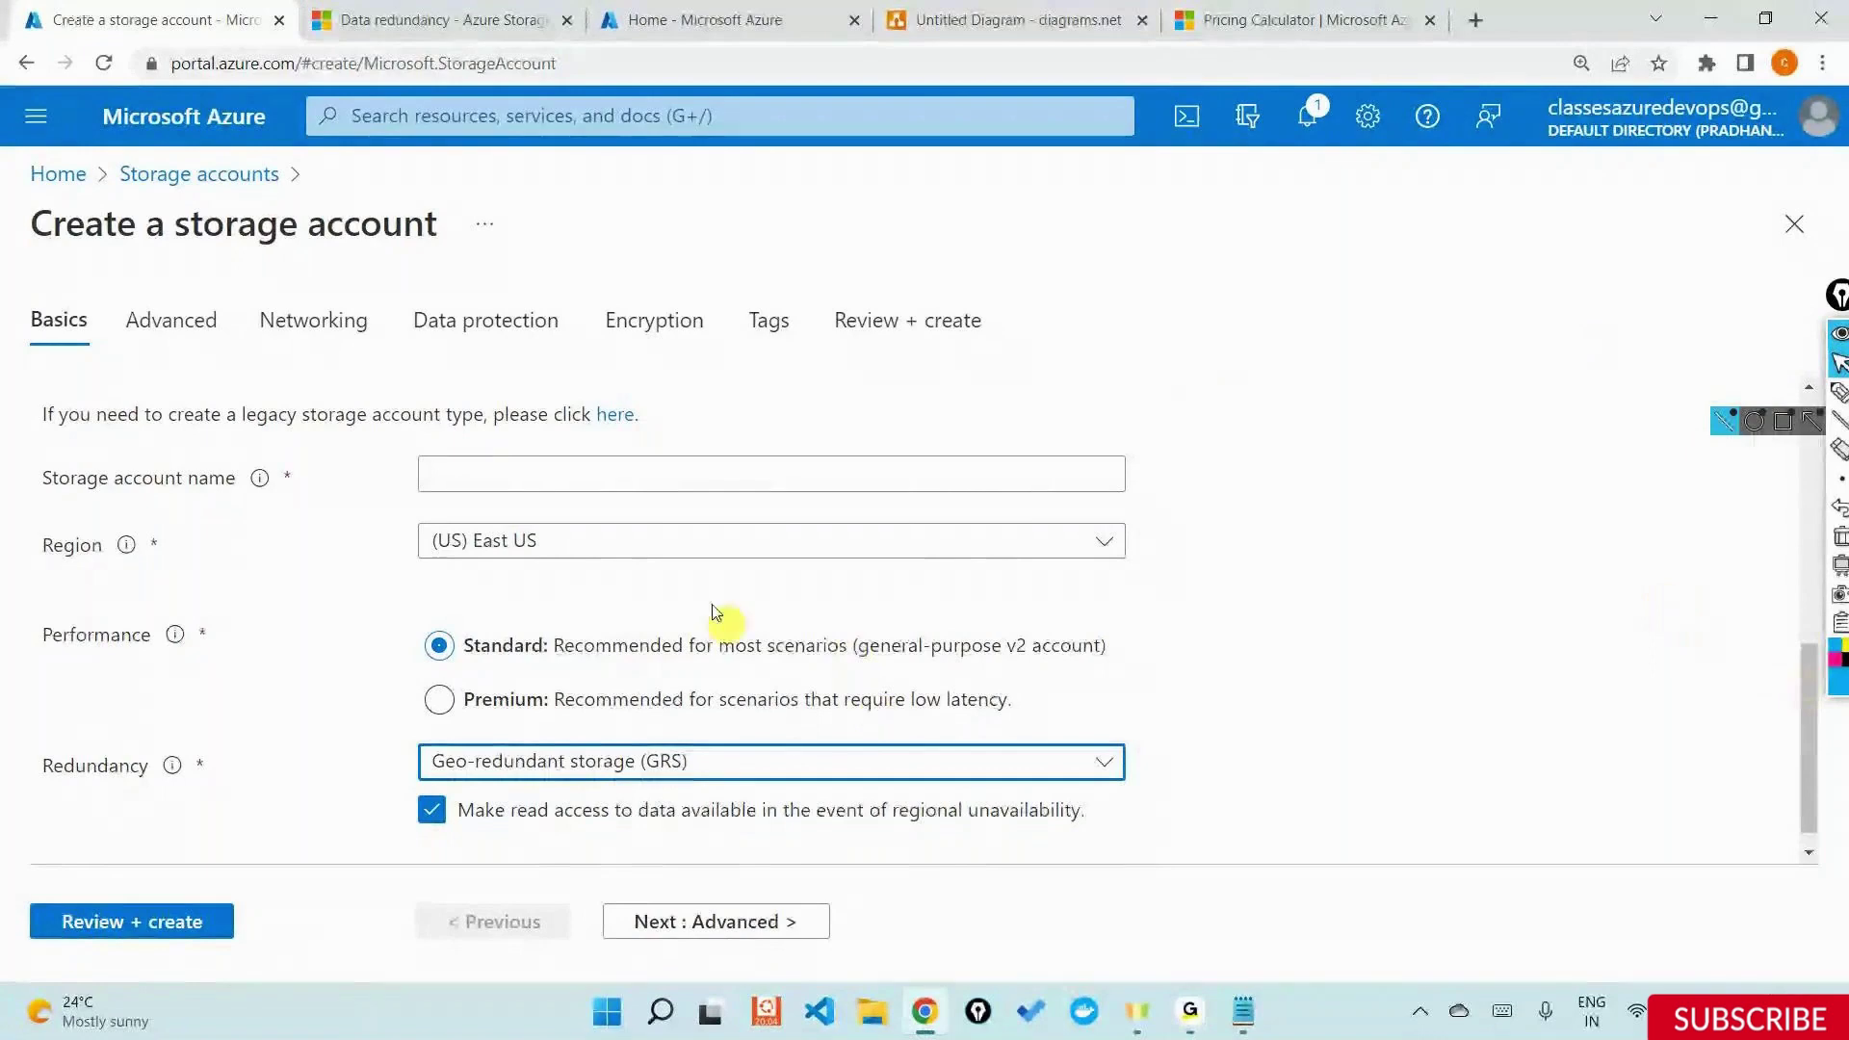
{"action": "left_click", "coordinate": [785, 540]}
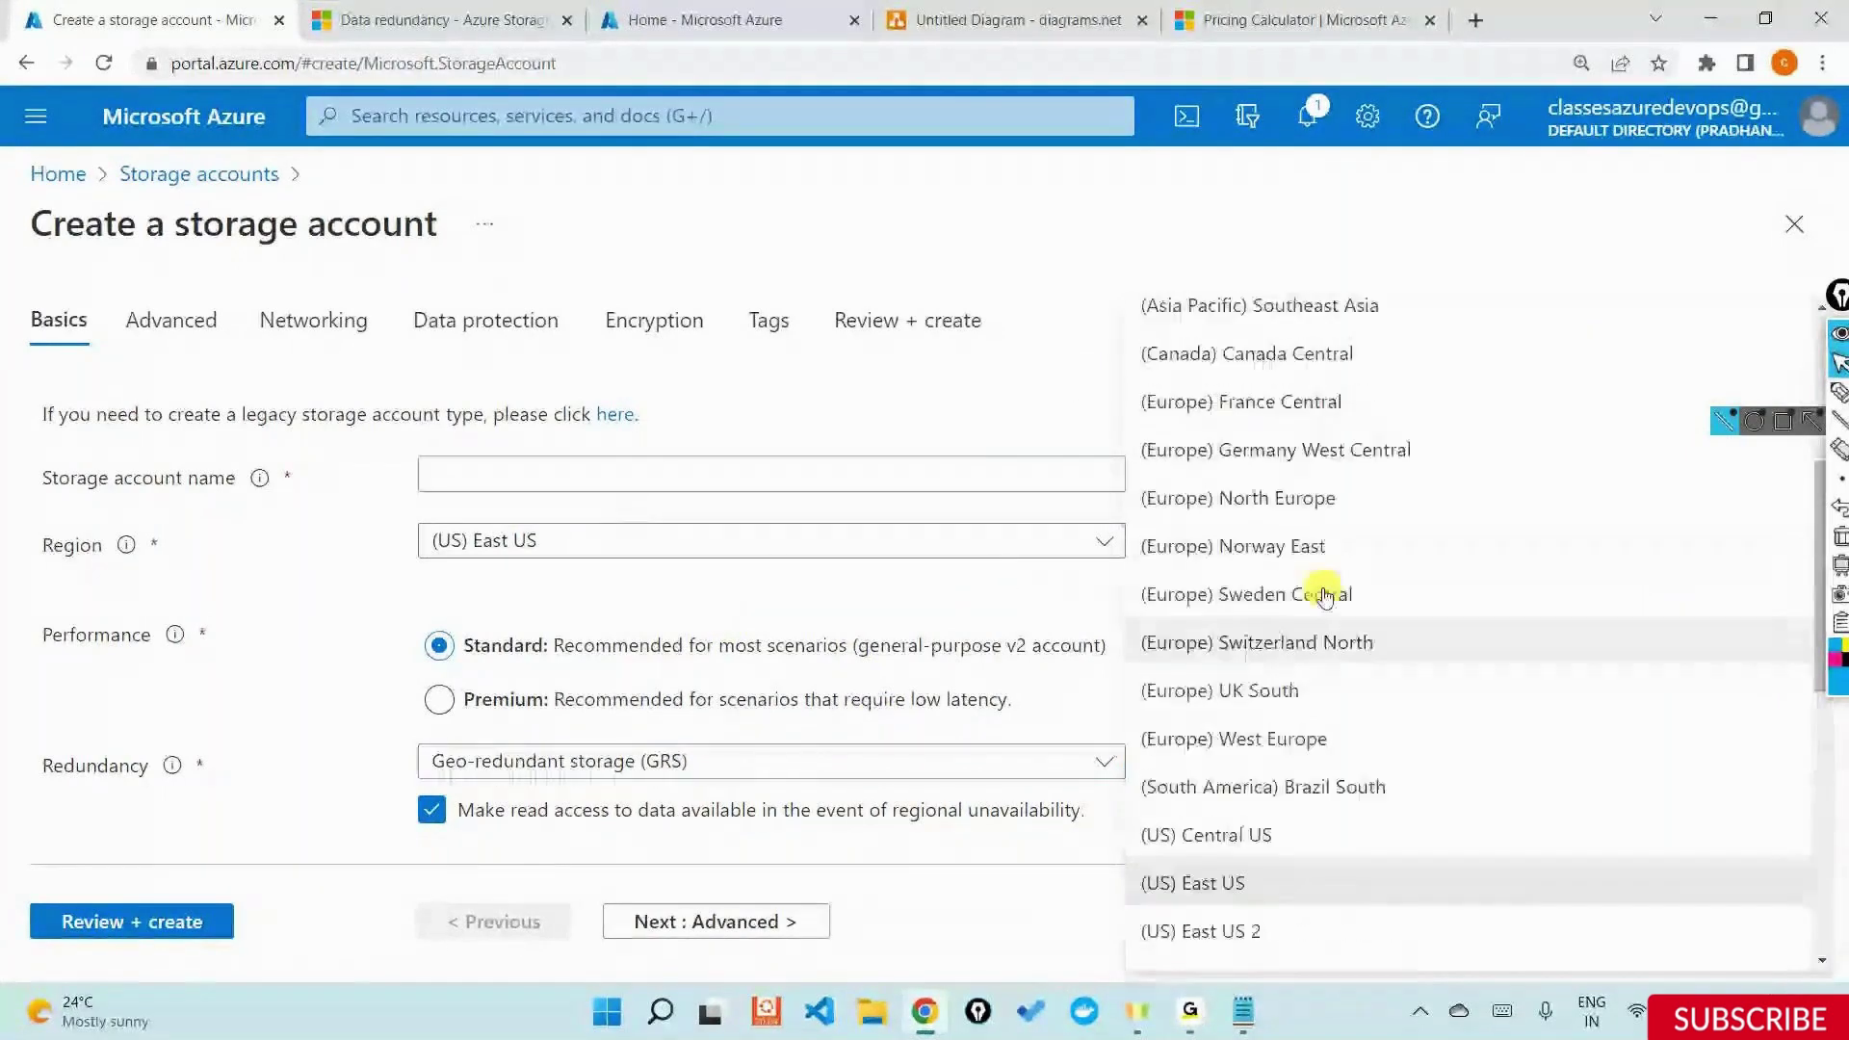
{"action": "scroll", "coordinate": [1319, 592], "scroll_direction": "up", "scroll_amount": 5}
{"action": "scroll", "coordinate": [1295, 404], "scroll_direction": "up", "scroll_amount": 2}
{"action": "left_click", "coordinate": [1284, 309]}
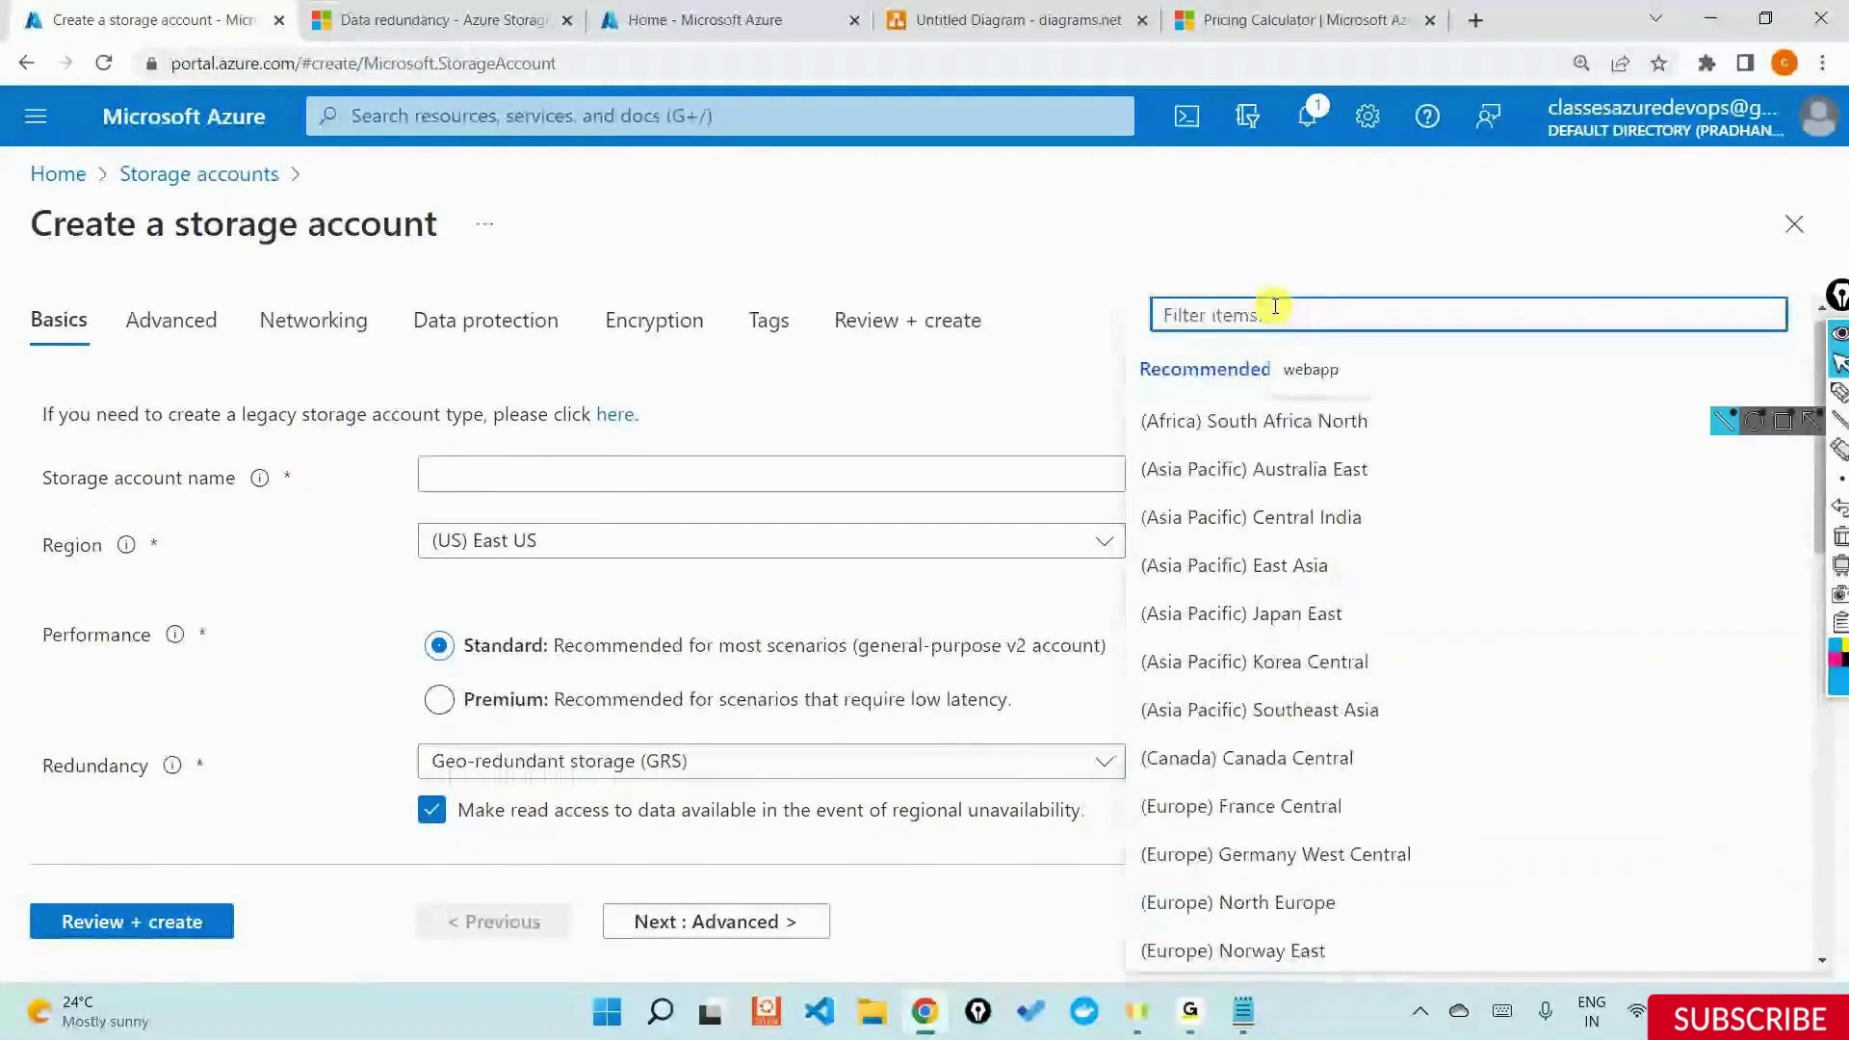
{"action": "type", "text": "Indi"}
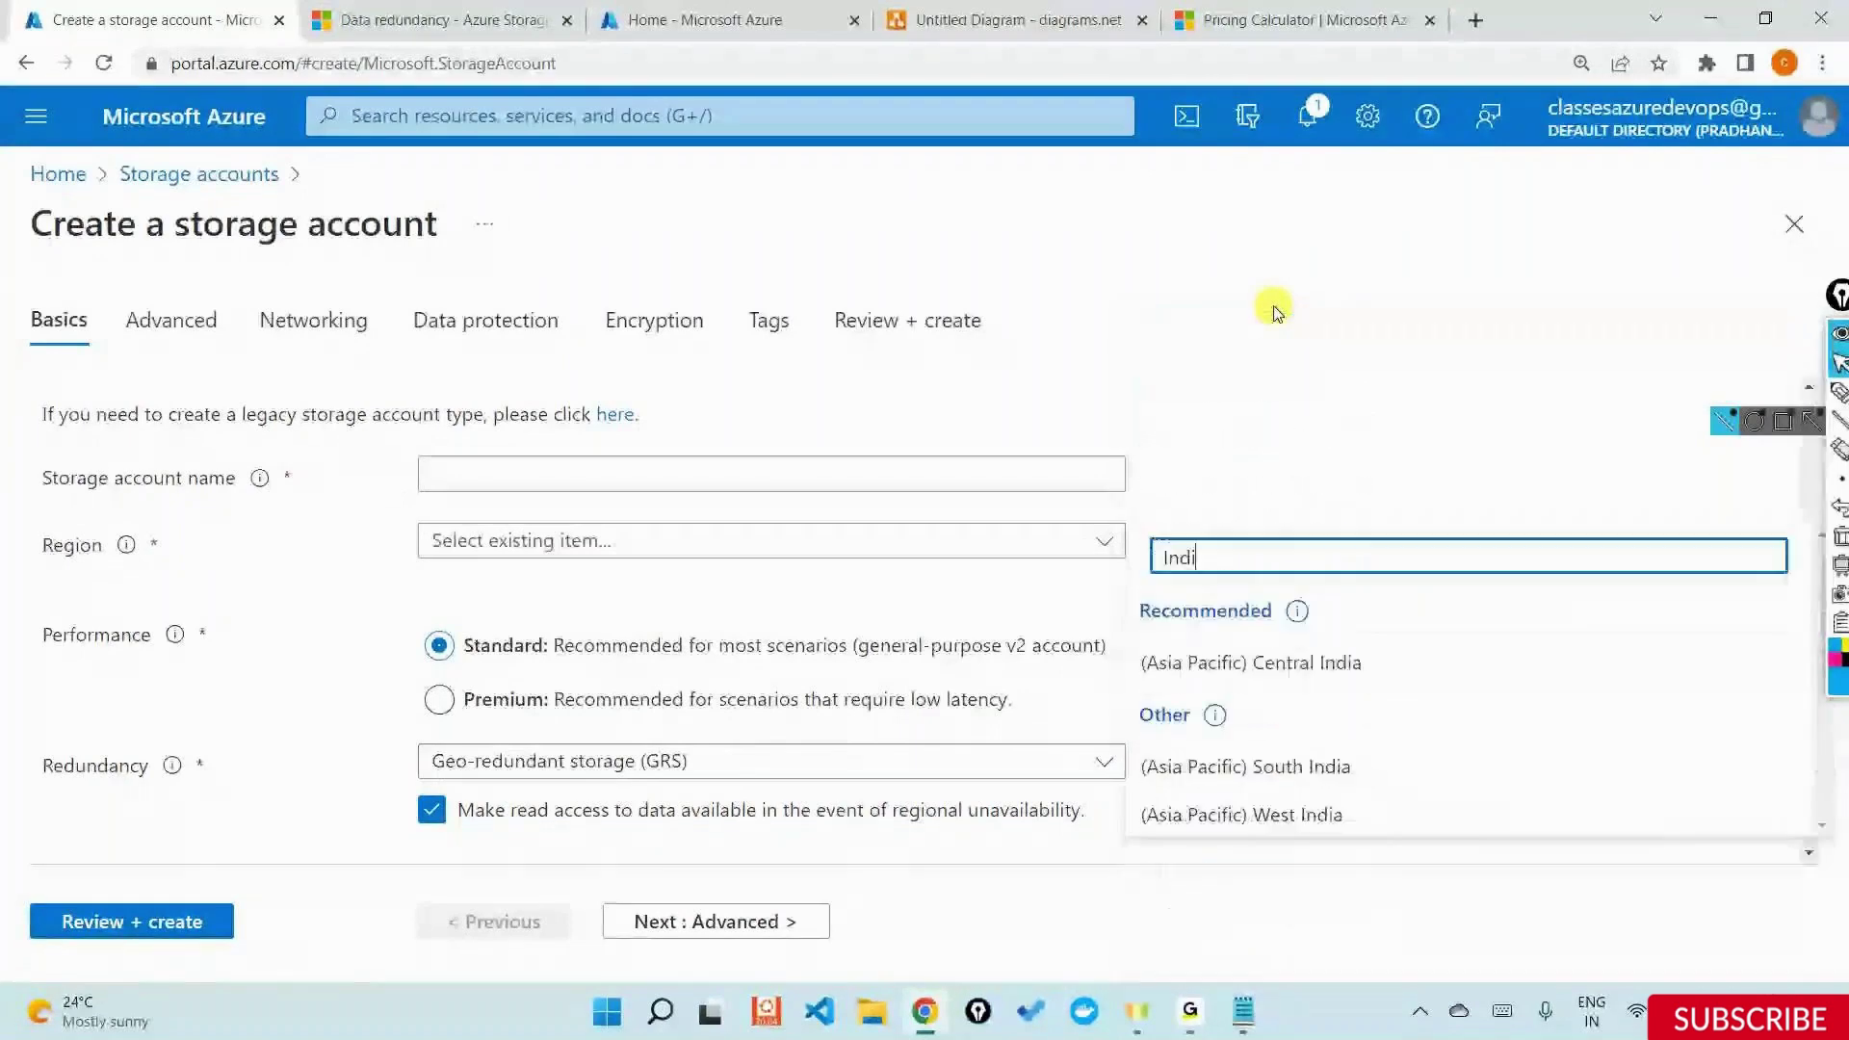
{"action": "left_click", "coordinate": [1267, 766]}
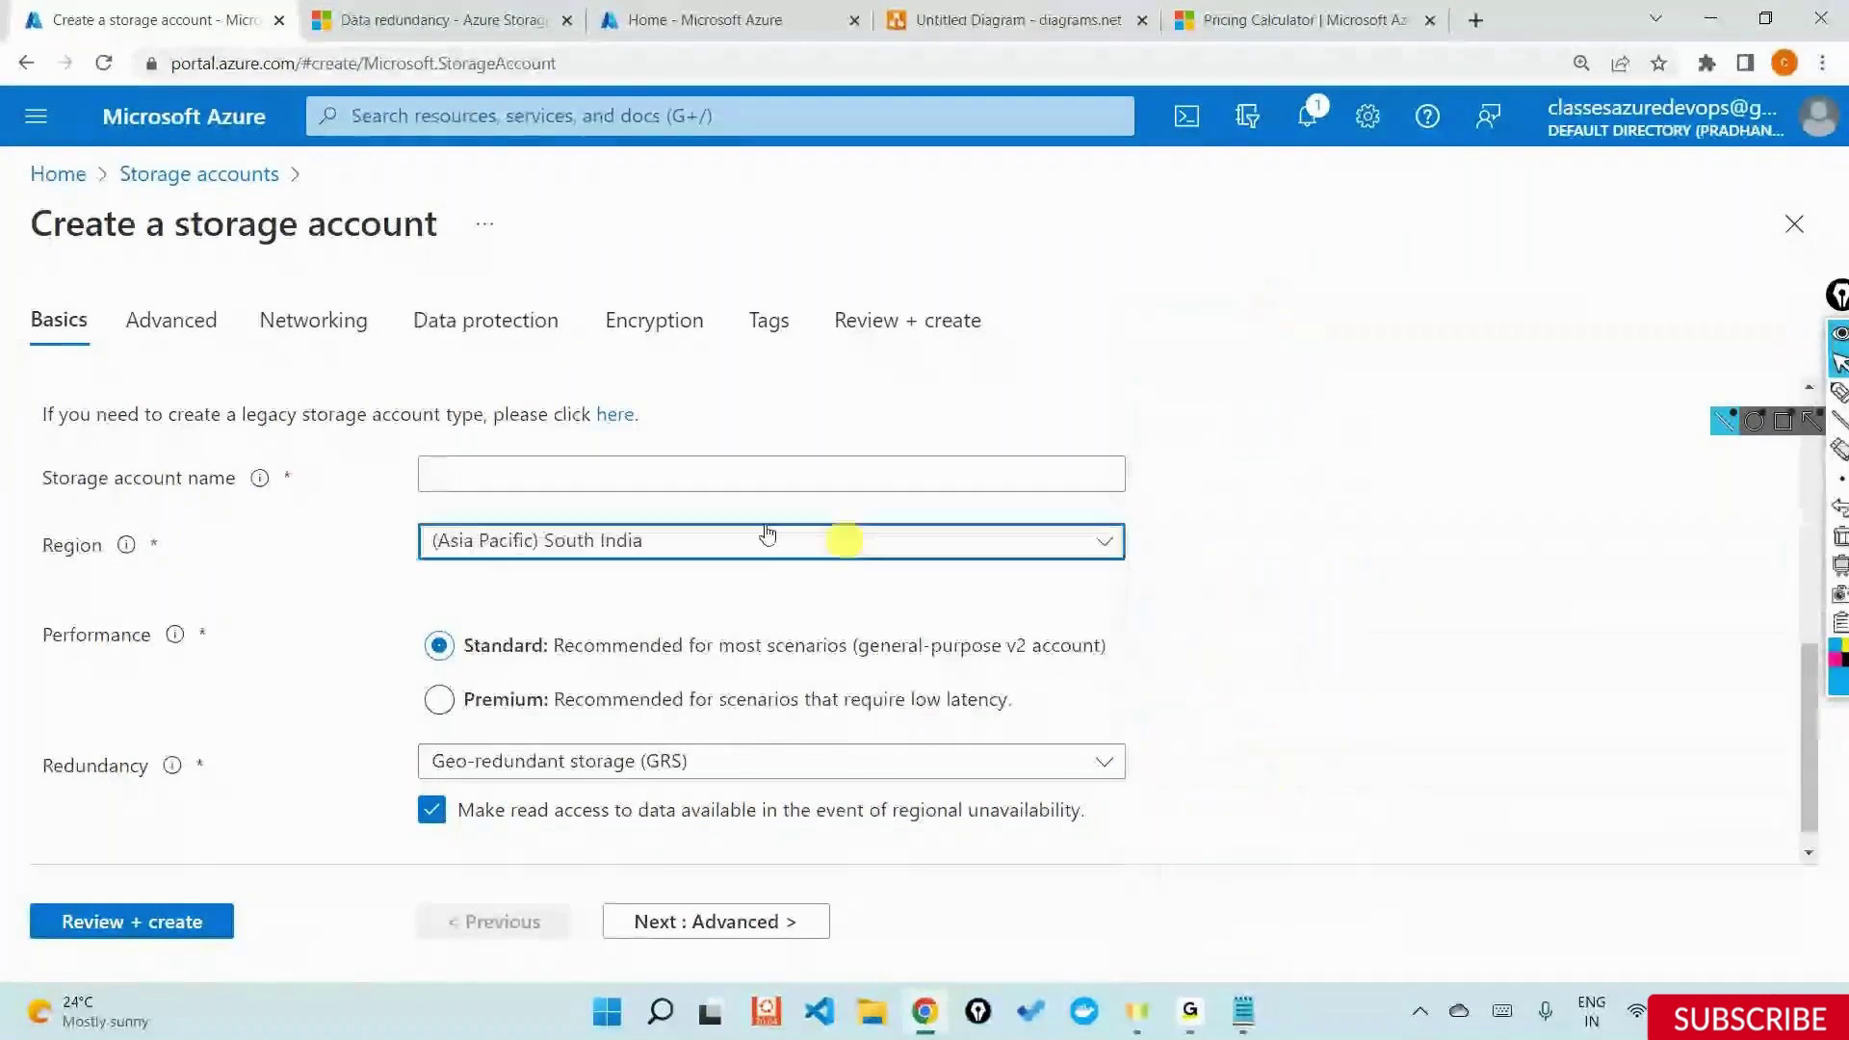
Review the redundancy options offered for South India, switching to Locally-redundant storage (LRS) and back to Geo-redundant storage (GRS)
{"action": "scroll", "coordinate": [664, 736], "scroll_direction": "down", "scroll_amount": 1}
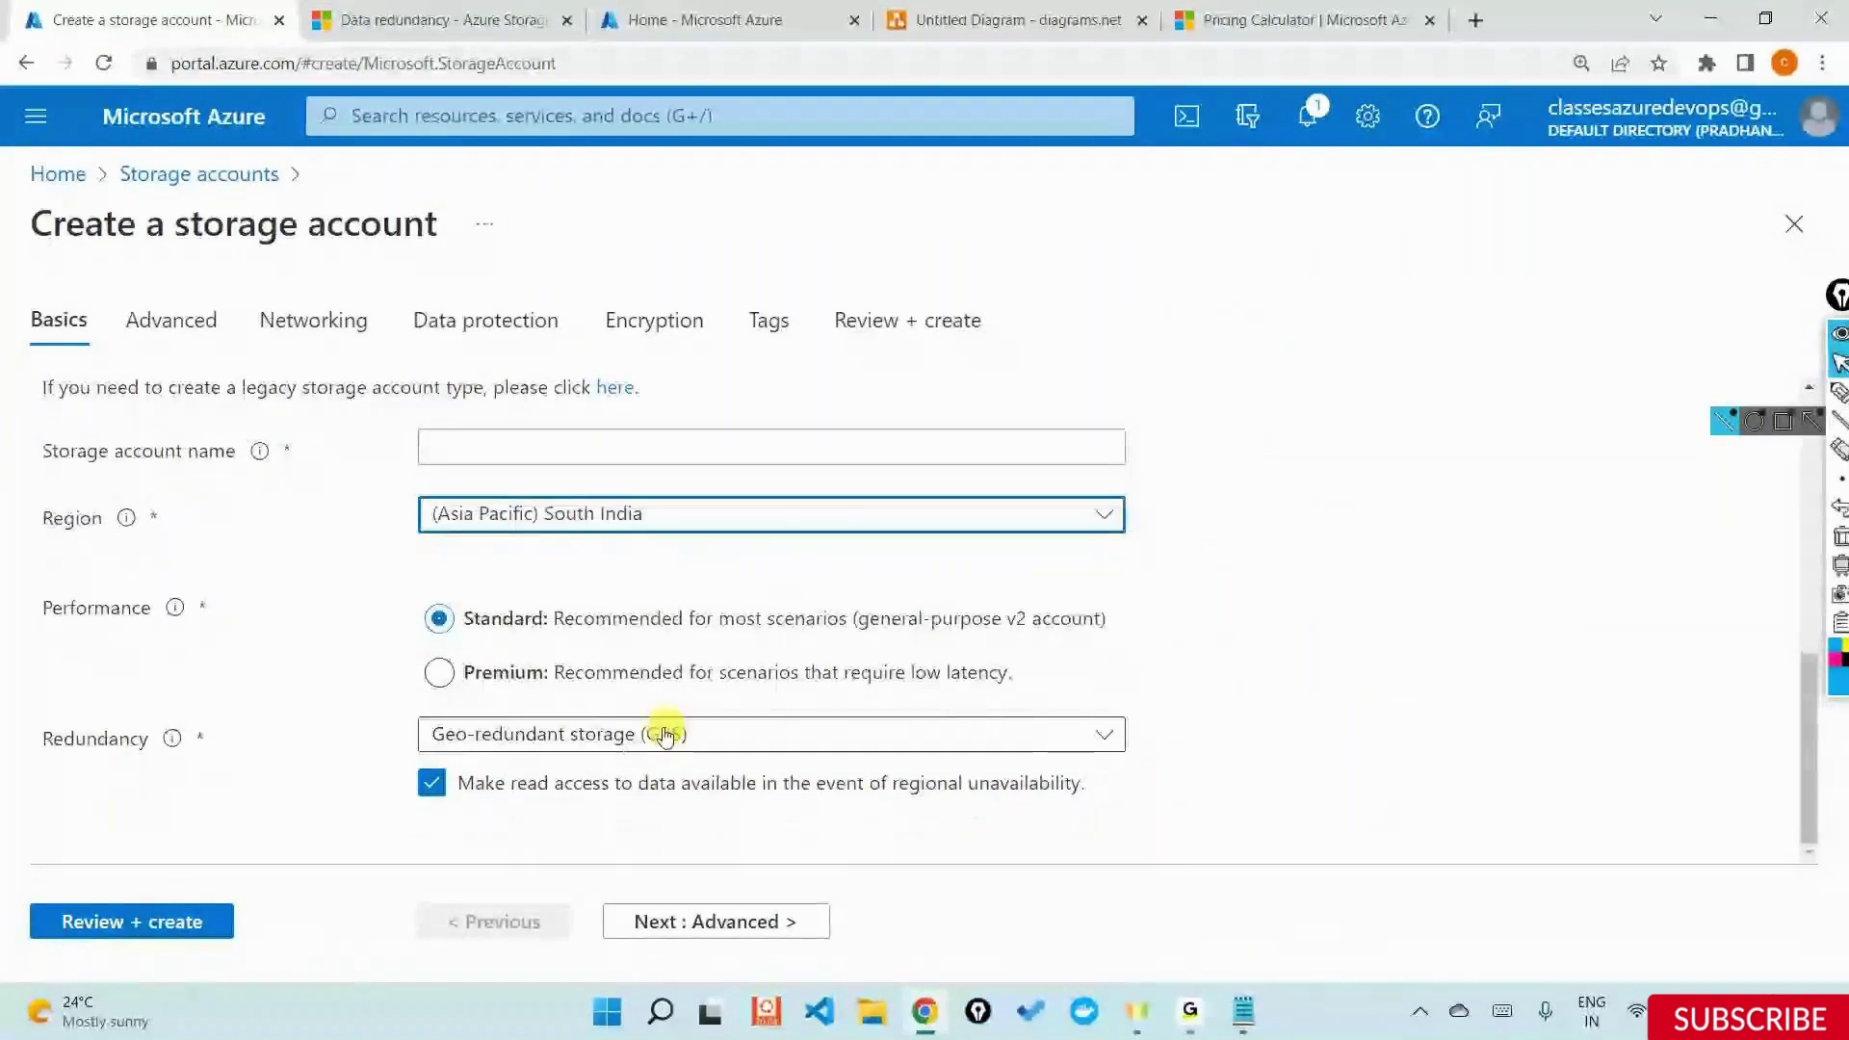
{"action": "left_click", "coordinate": [665, 735]}
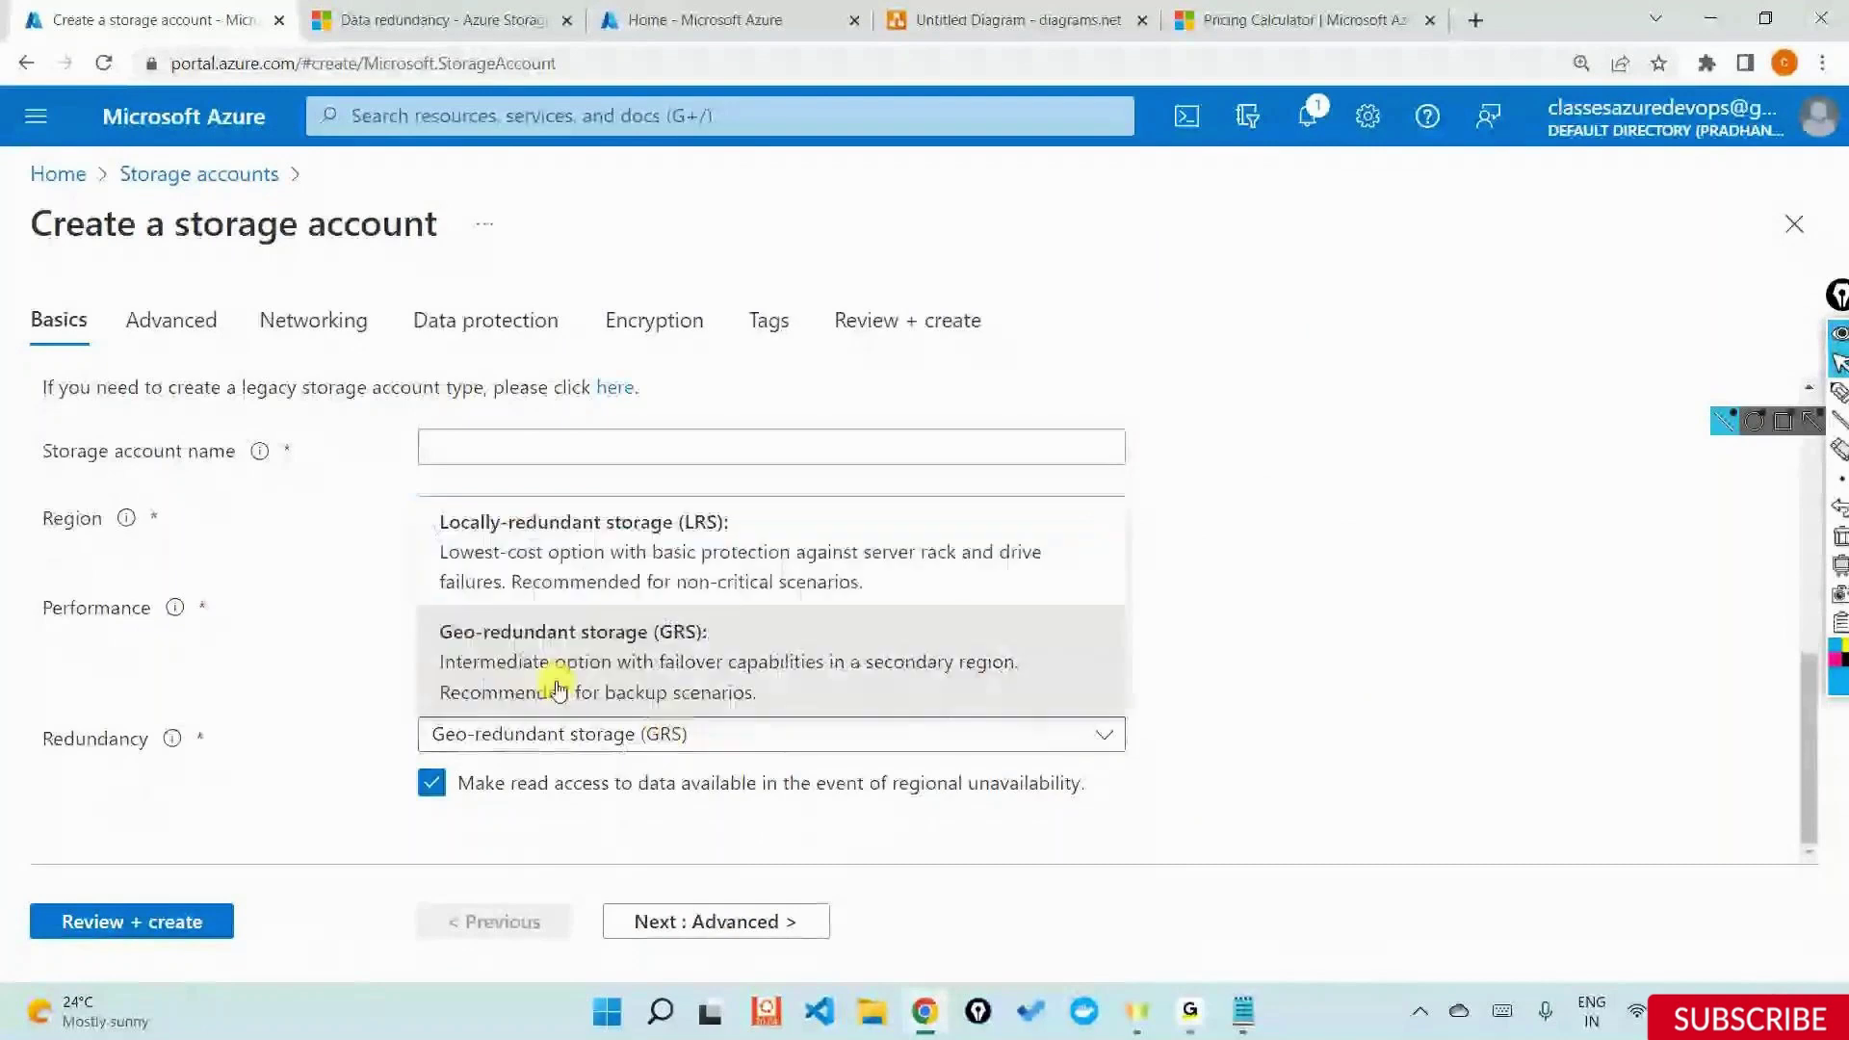
{"action": "left_click", "coordinate": [539, 576]}
{"action": "left_click", "coordinate": [590, 762]}
{"action": "left_click", "coordinate": [607, 693]}
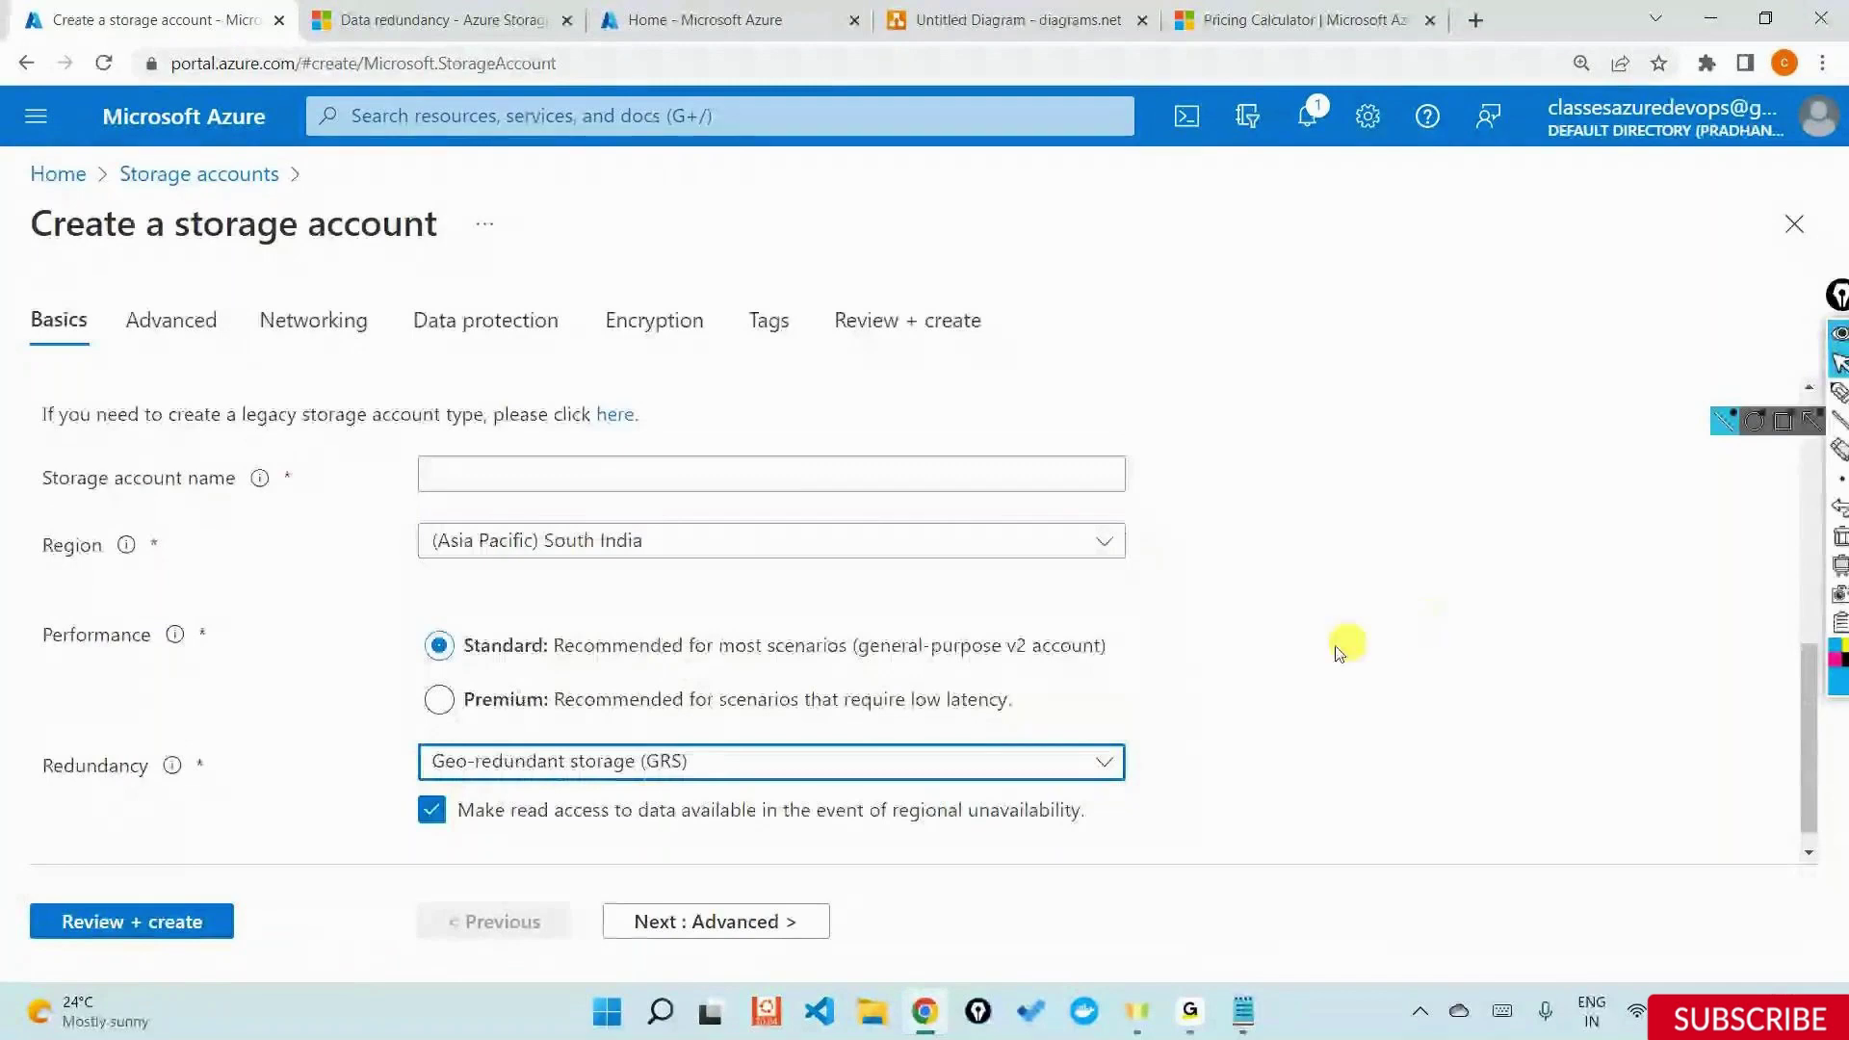
{"action": "left_click", "coordinate": [699, 764]}
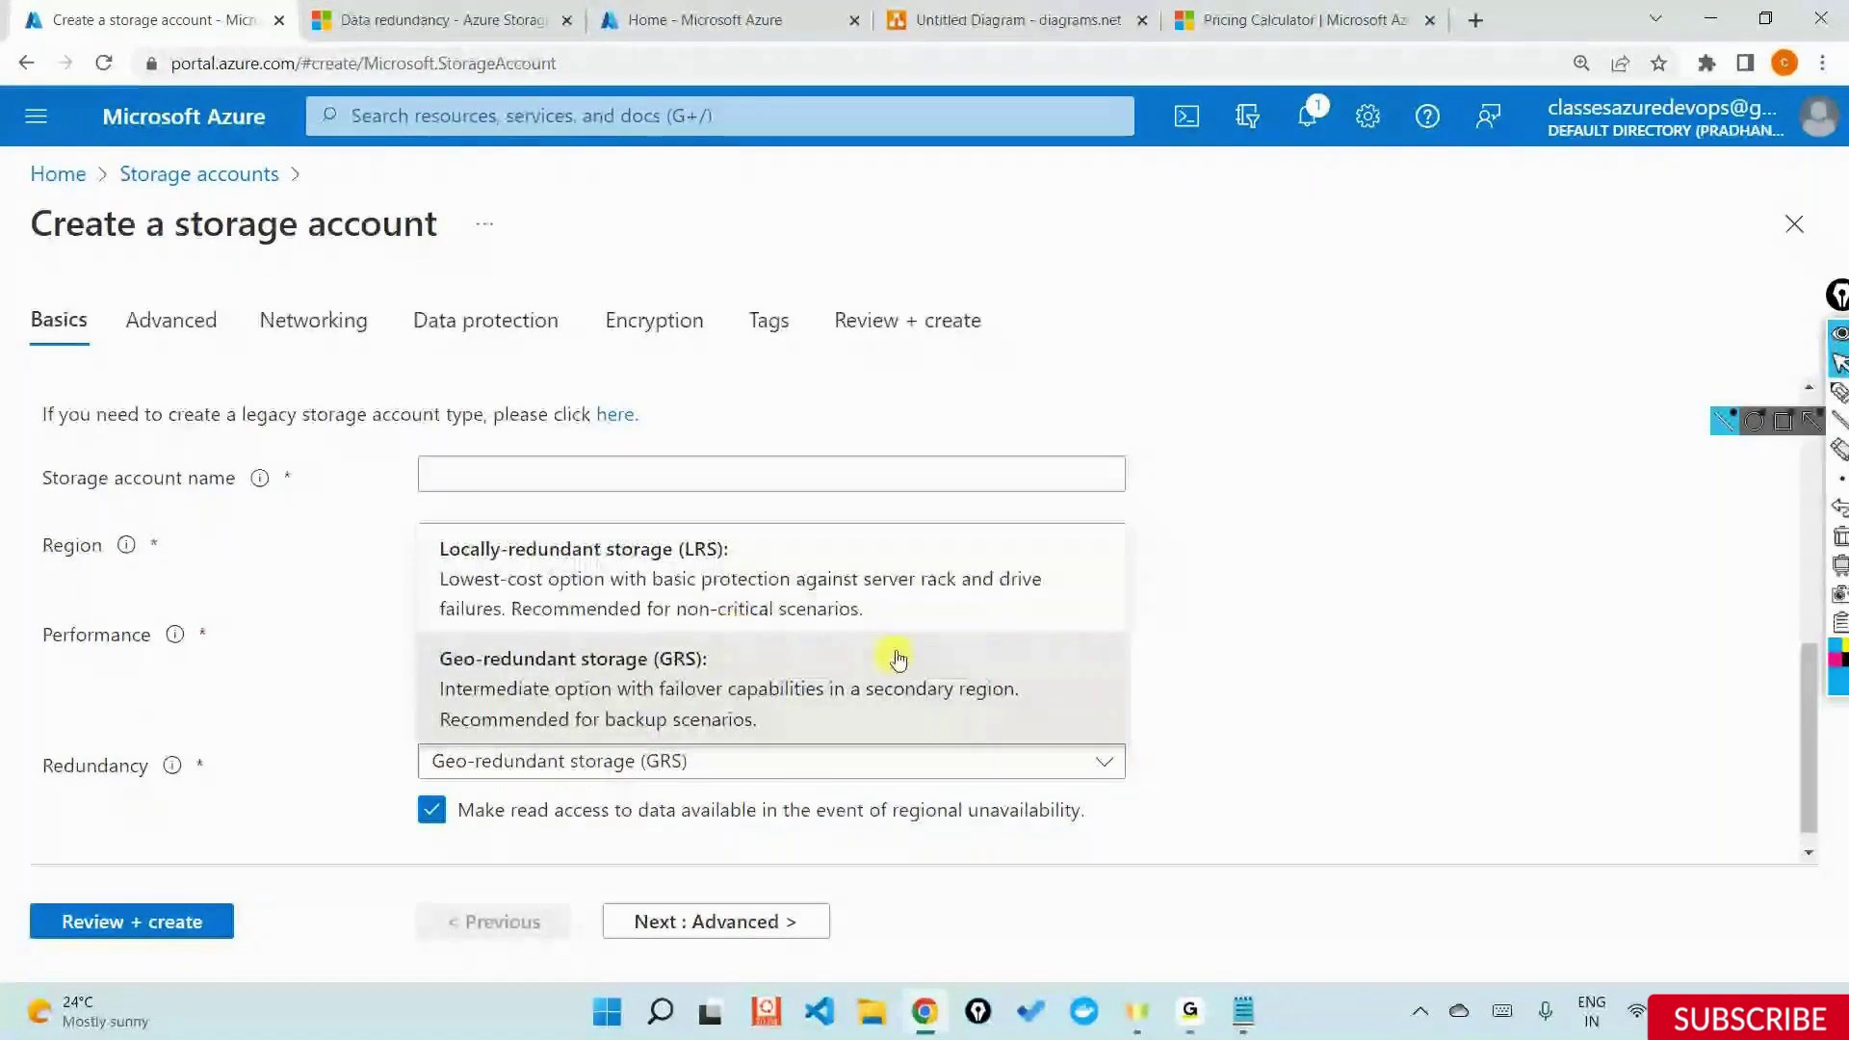
Go to the Data redundancy documentation and examine the regions supporting ZRS for standard general-purpose v2 accounts, highlighting the list and the Central India entry
{"action": "left_click", "coordinate": [433, 21]}
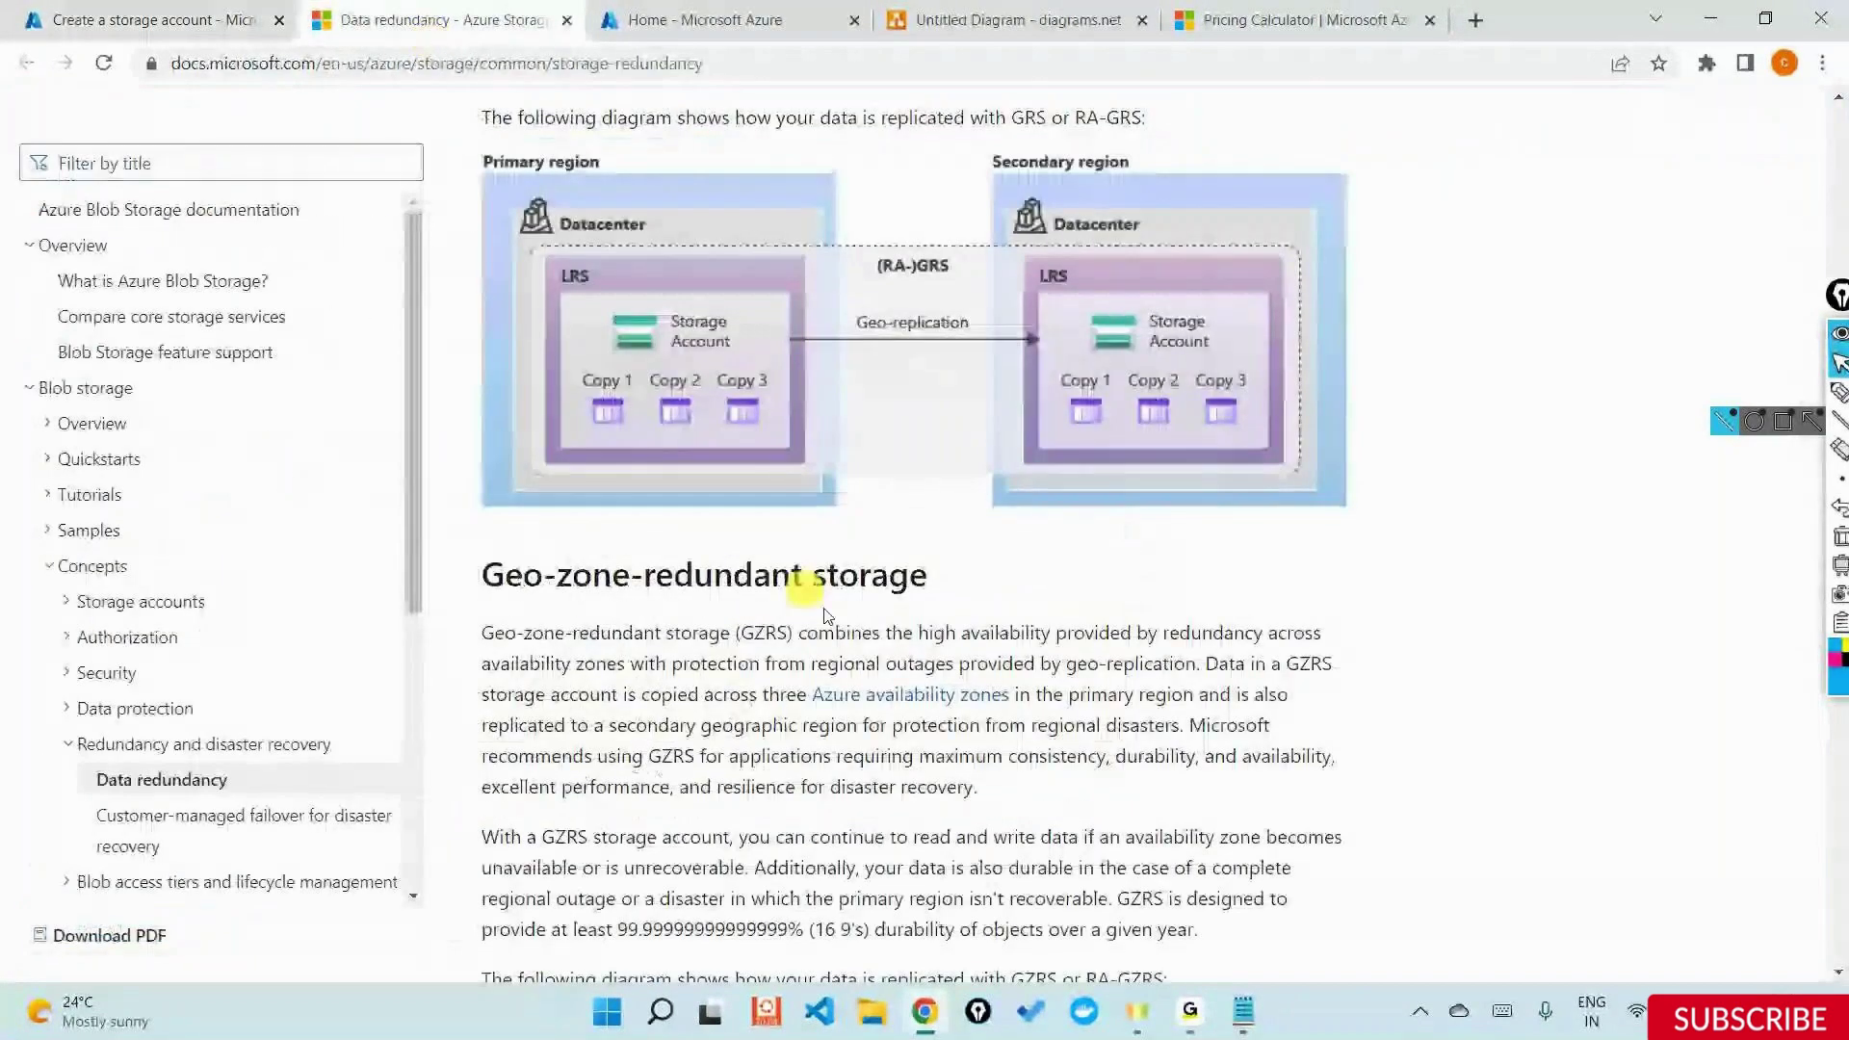
{"action": "scroll", "coordinate": [823, 616], "scroll_direction": "up", "scroll_amount": 15}
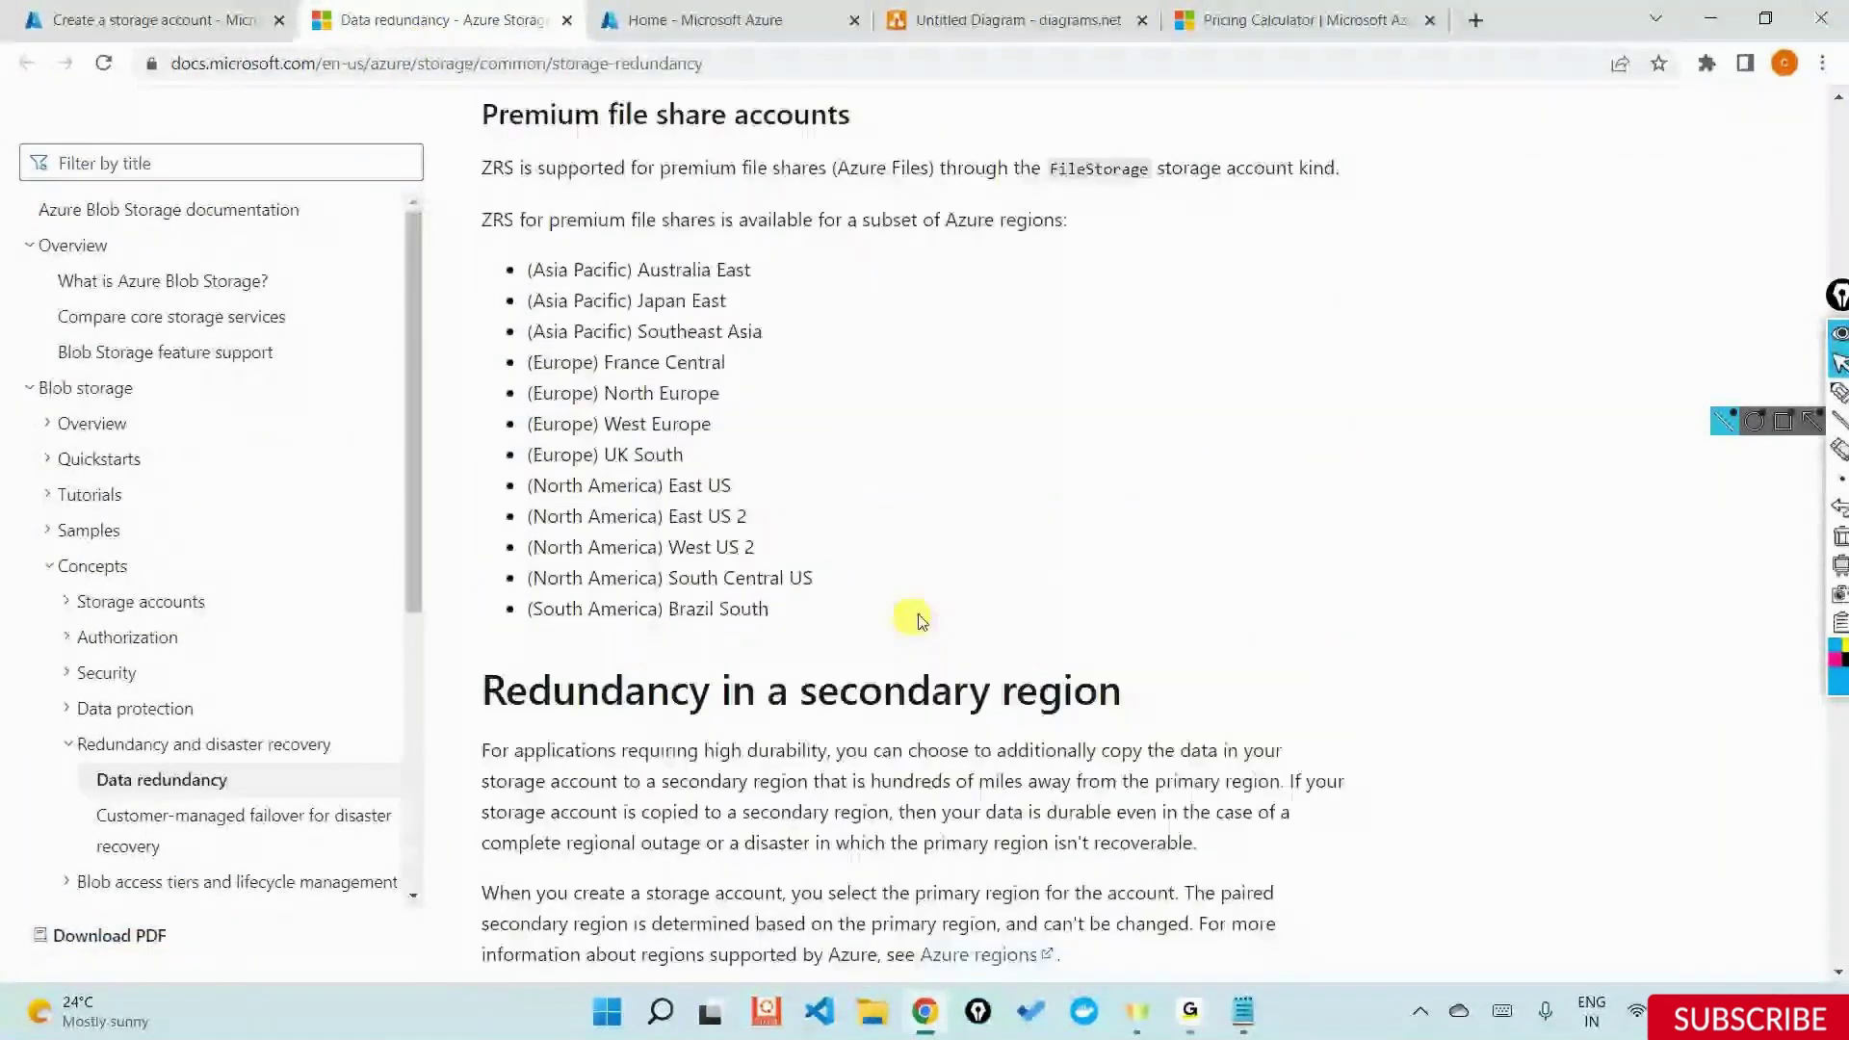
{"action": "scroll", "coordinate": [920, 617], "scroll_direction": "up", "scroll_amount": 20}
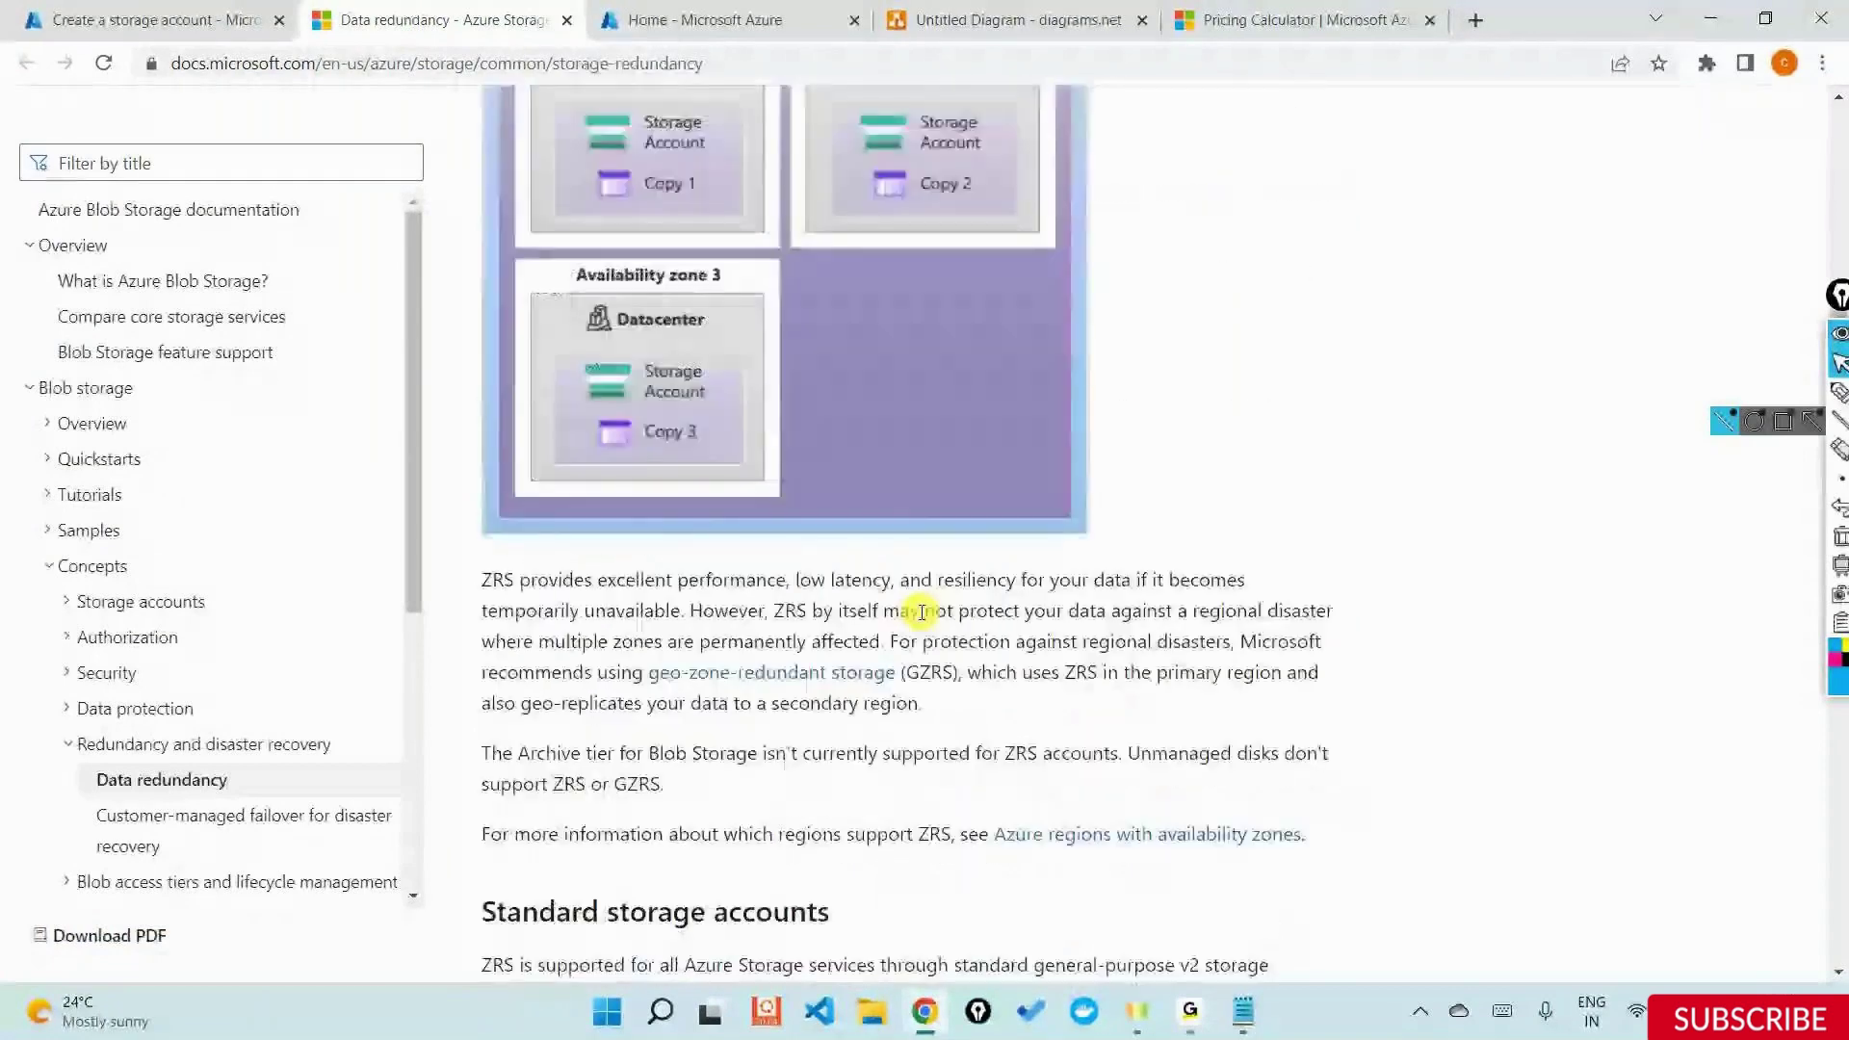
{"action": "scroll", "coordinate": [921, 612], "scroll_direction": "up", "scroll_amount": 4}
{"action": "scroll", "coordinate": [893, 601], "scroll_direction": "down", "scroll_amount": 10}
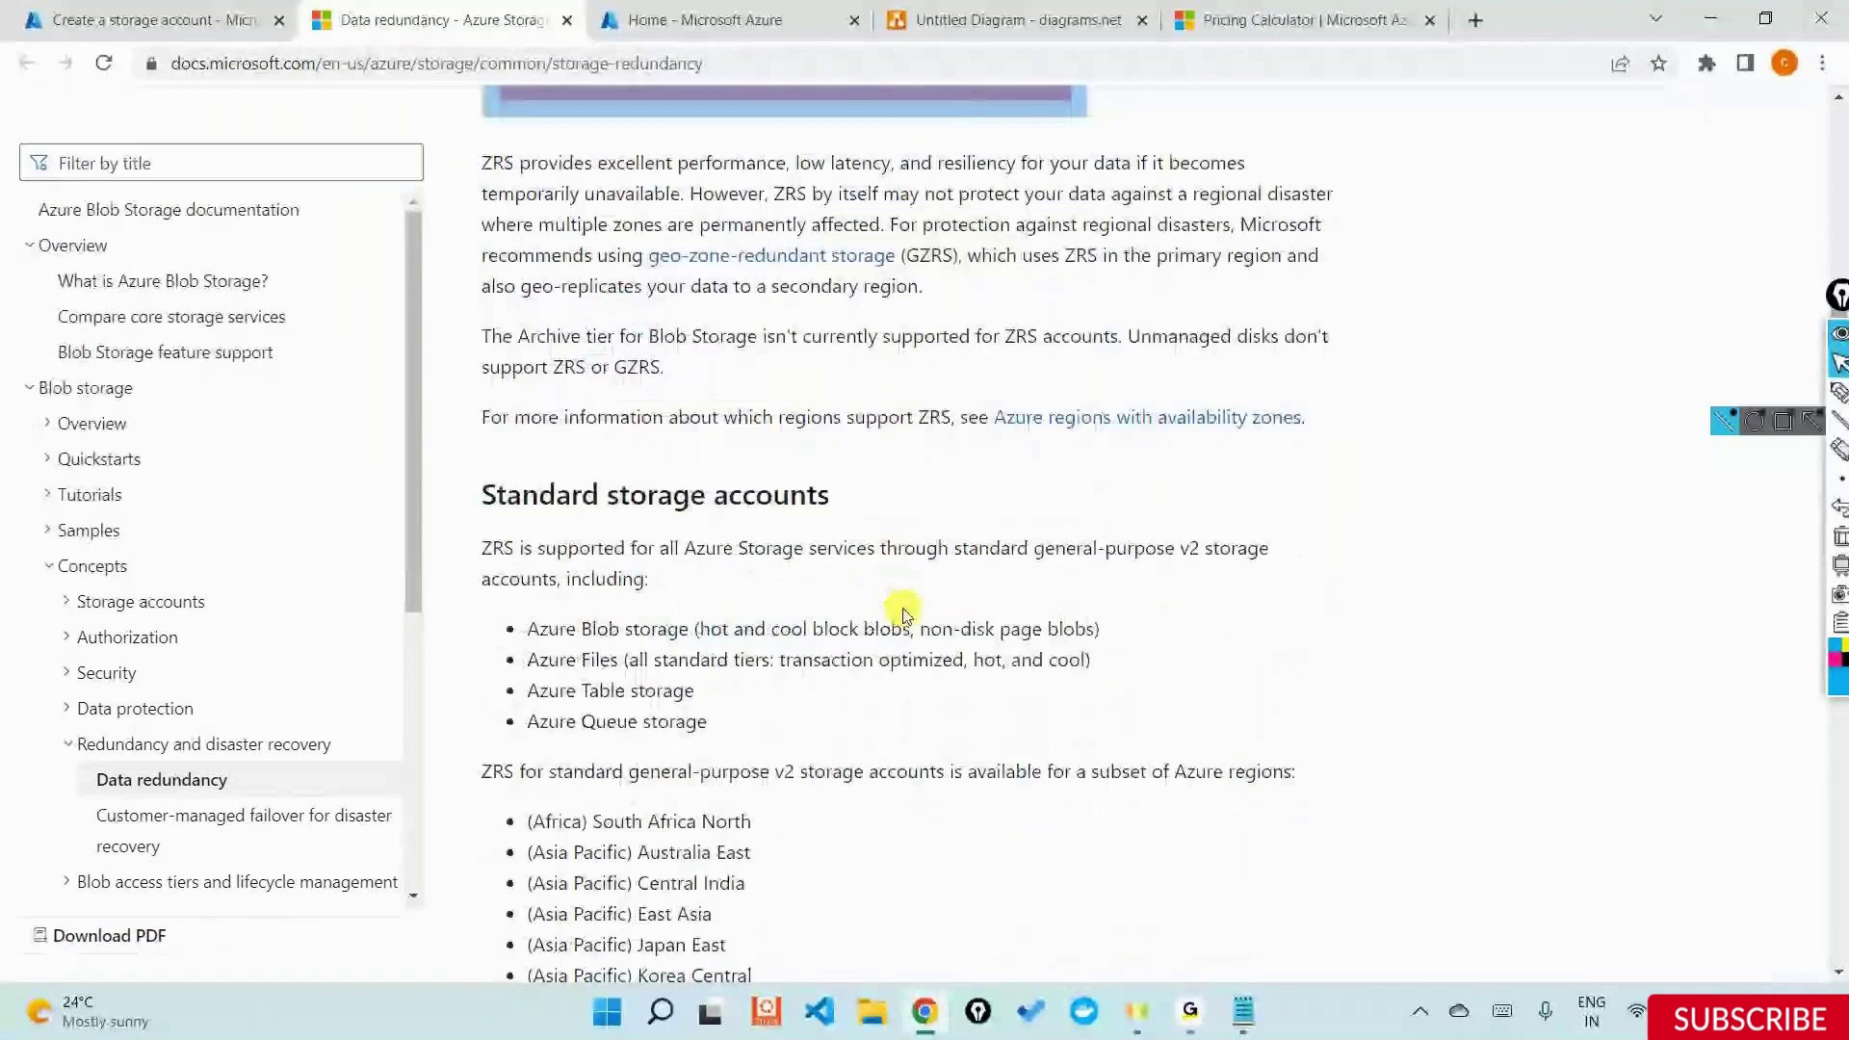
{"action": "scroll", "coordinate": [905, 611], "scroll_direction": "down", "scroll_amount": 5}
{"action": "left_click_drag", "start_coordinate": [520, 227], "coordinate": [1102, 592]}
{"action": "scroll", "coordinate": [1106, 651], "scroll_direction": "down", "scroll_amount": 3}
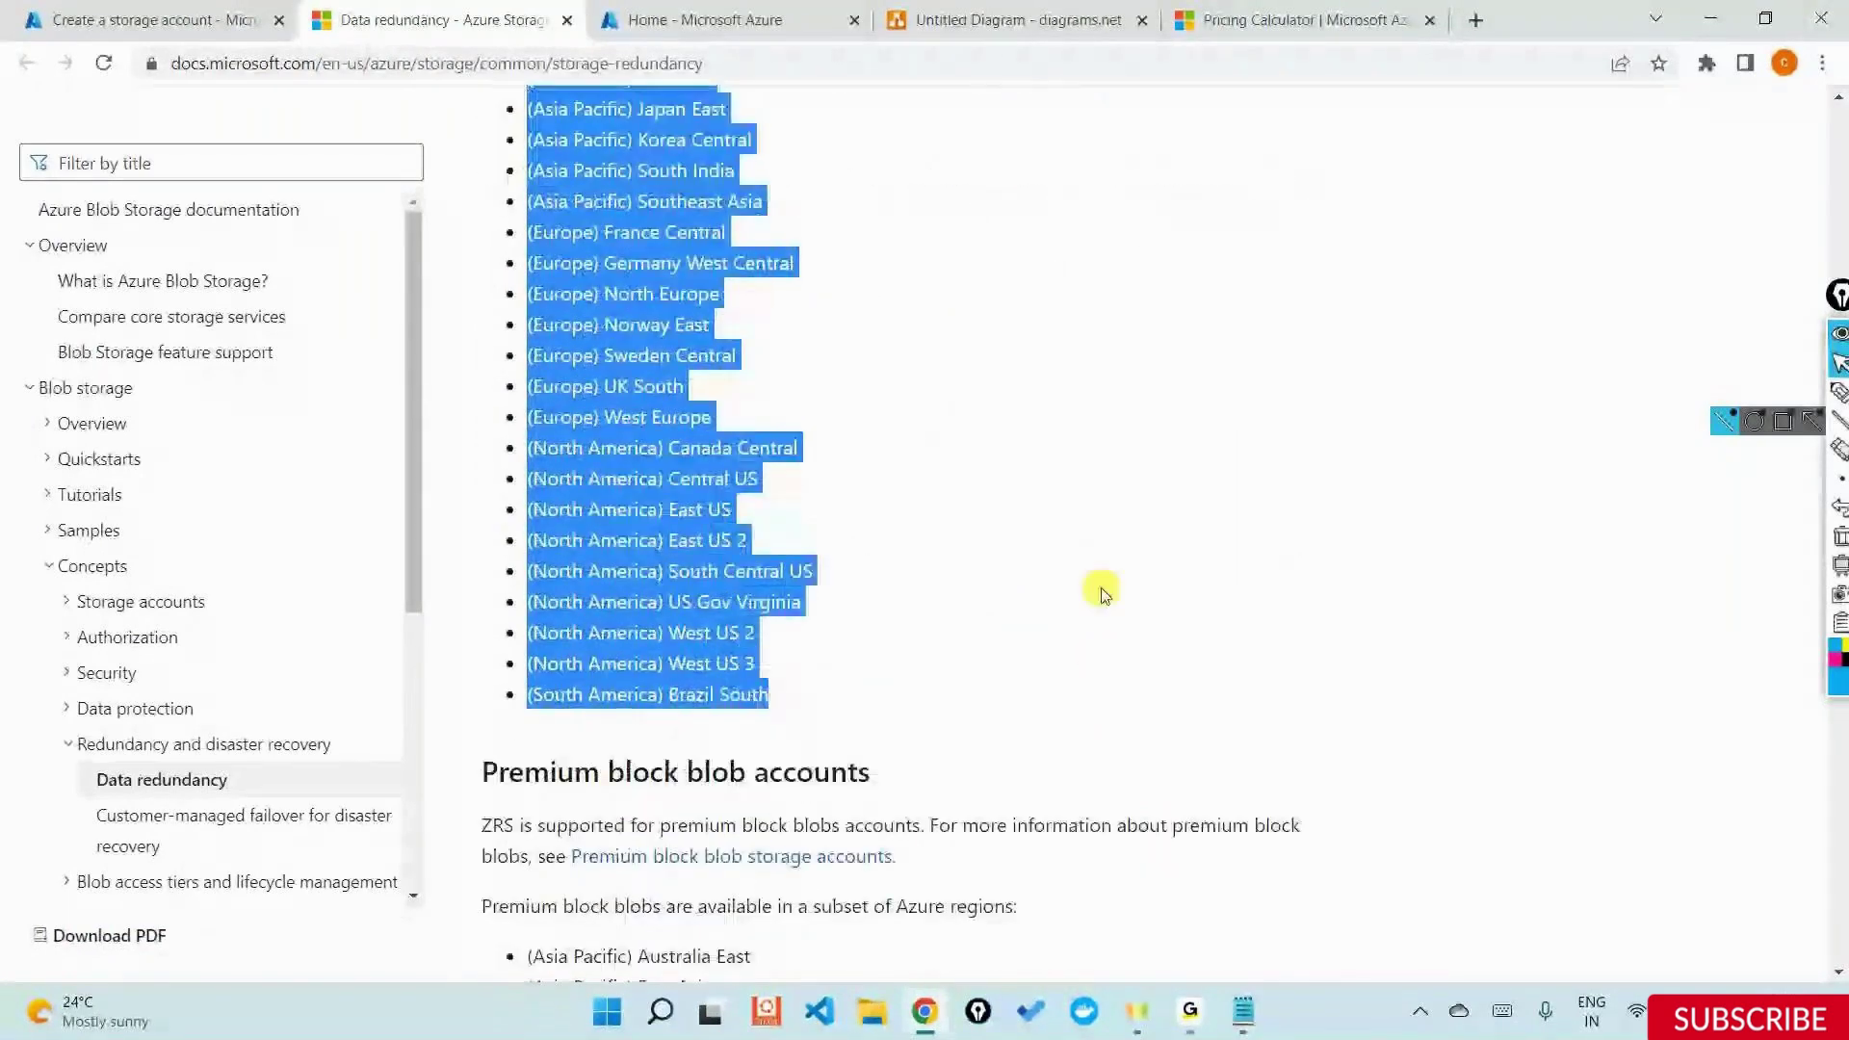
{"action": "scroll", "coordinate": [1088, 635], "scroll_direction": "up", "scroll_amount": 3}
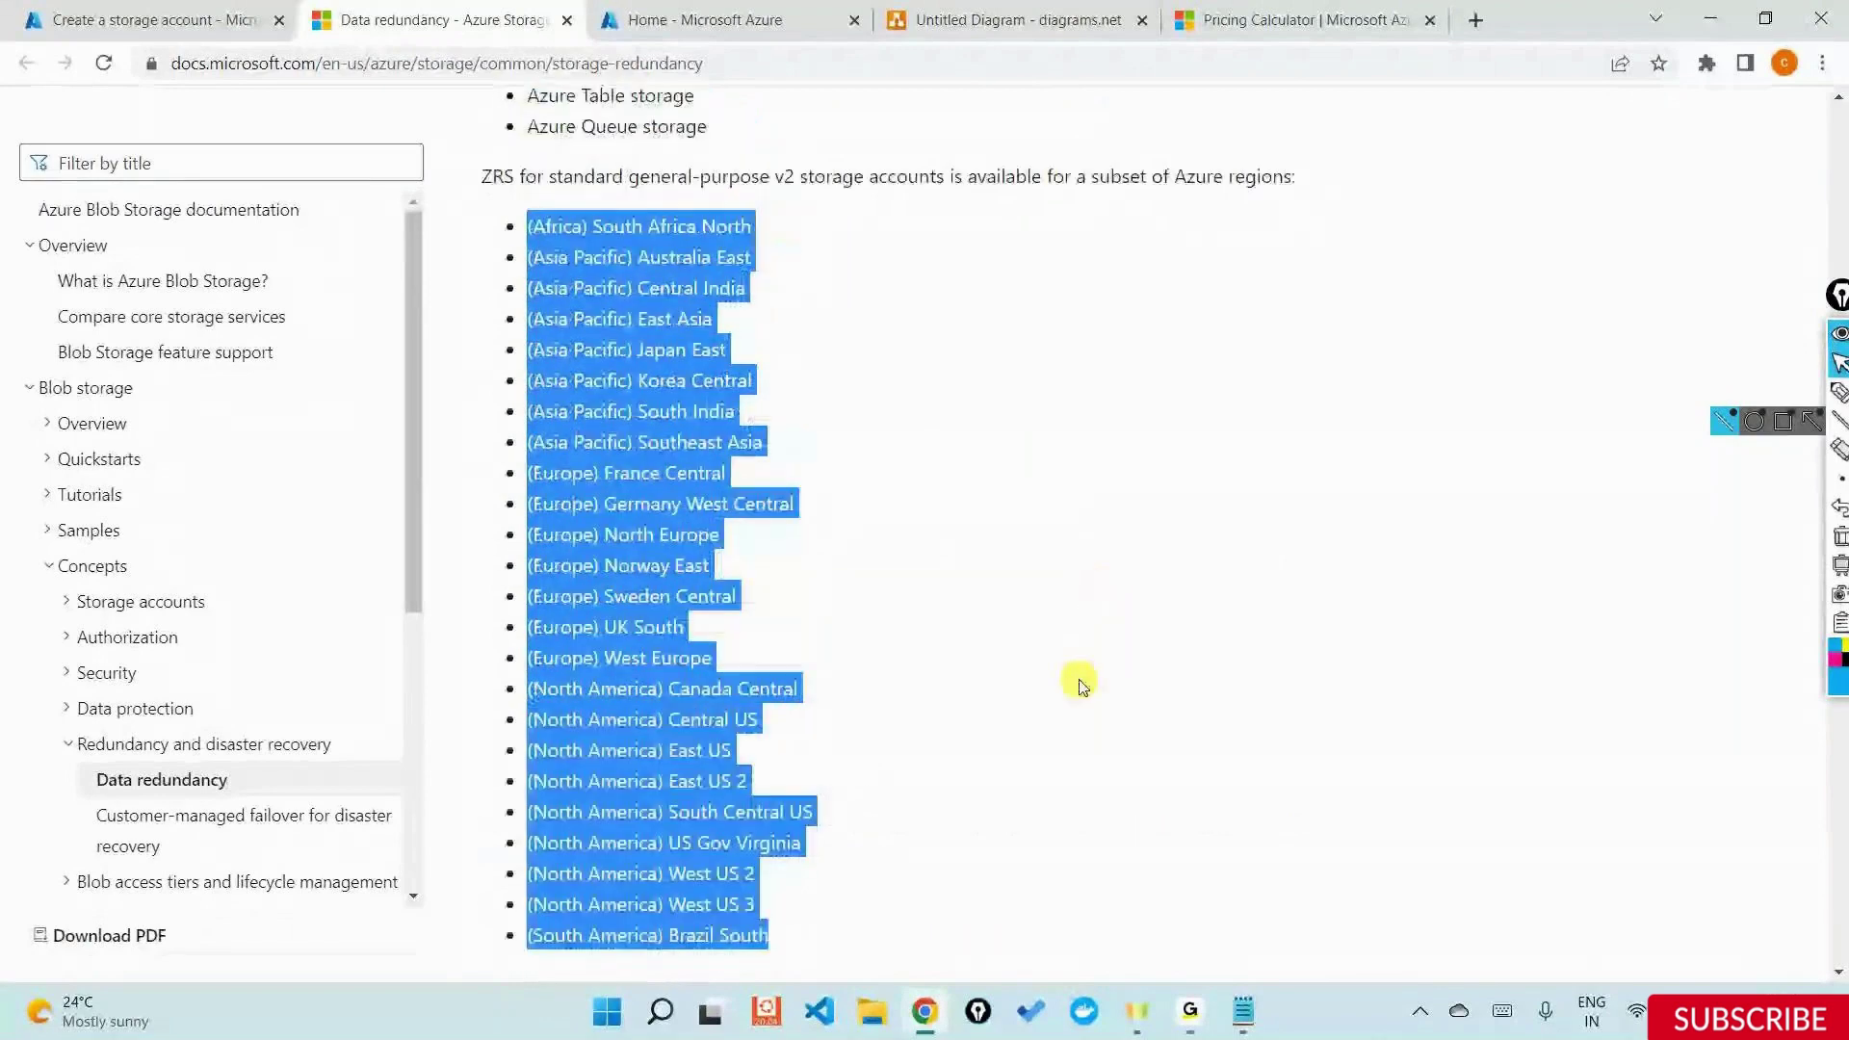
{"action": "left_click", "coordinate": [1079, 682]}
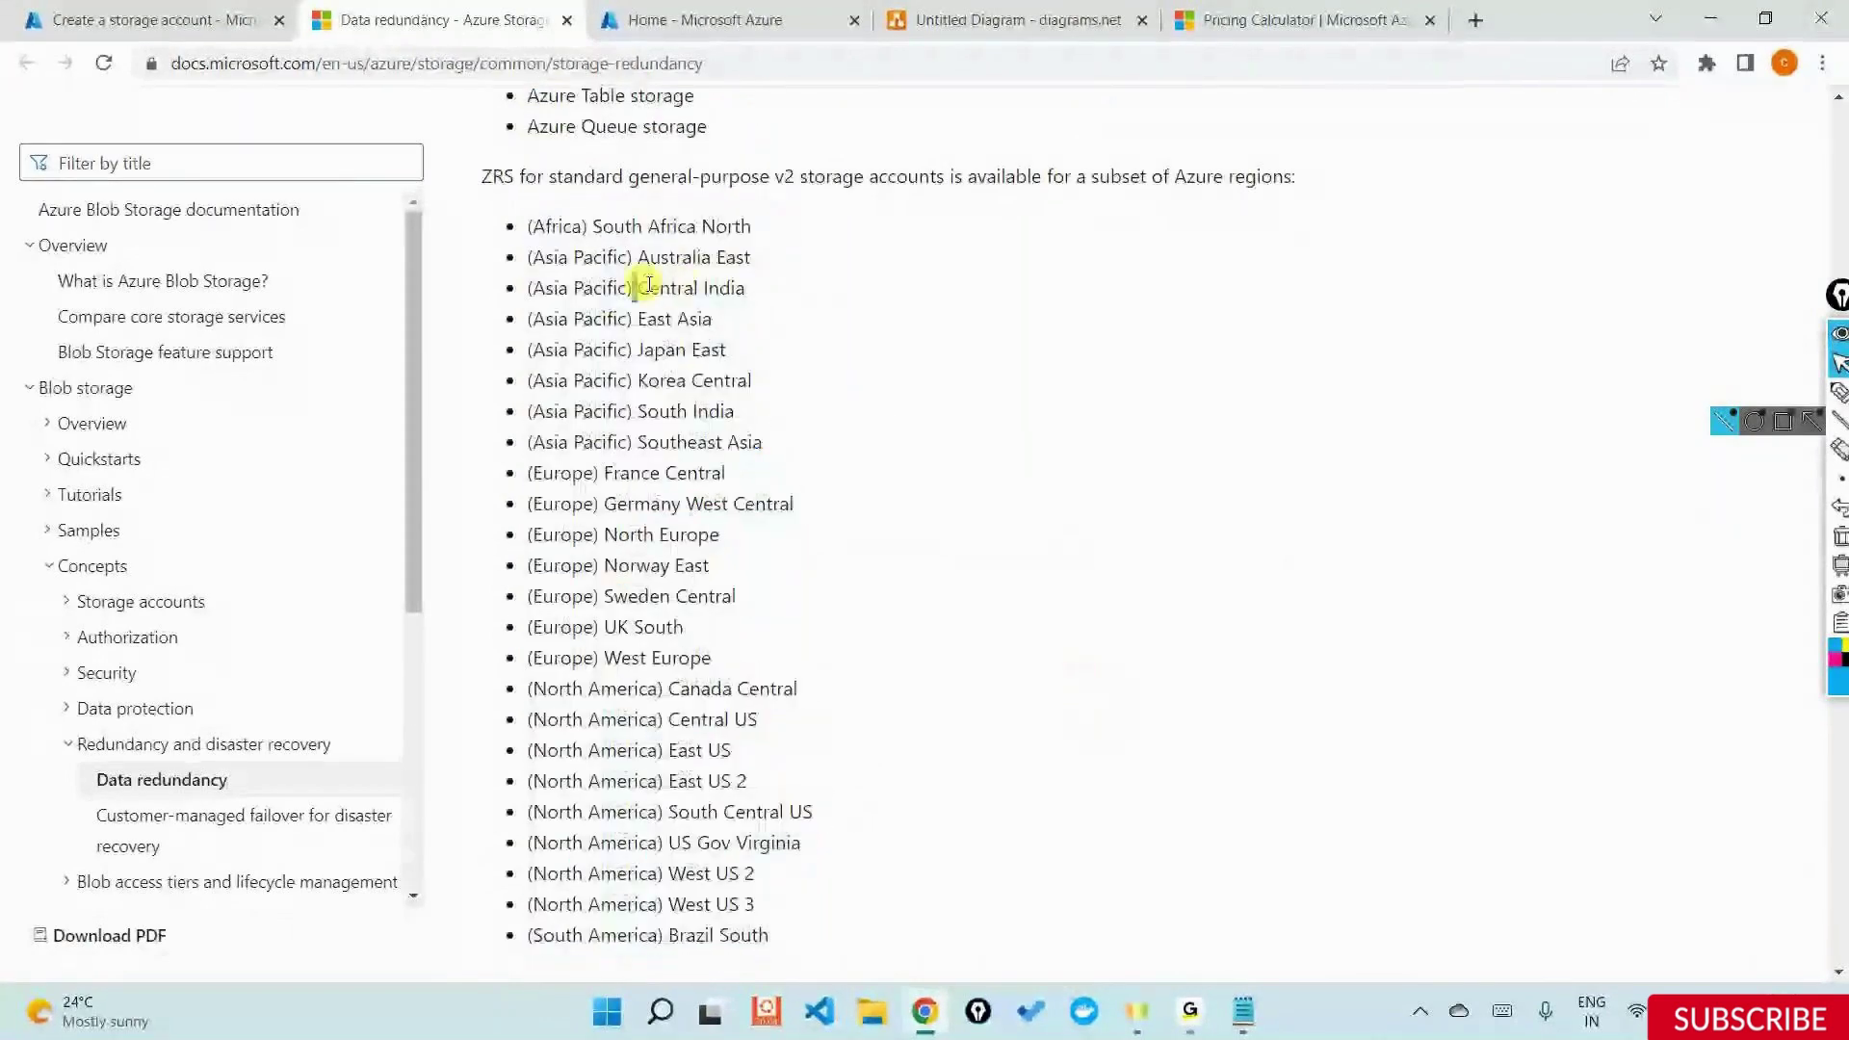
{"action": "left_click_drag", "start_coordinate": [649, 285], "coordinate": [761, 275]}
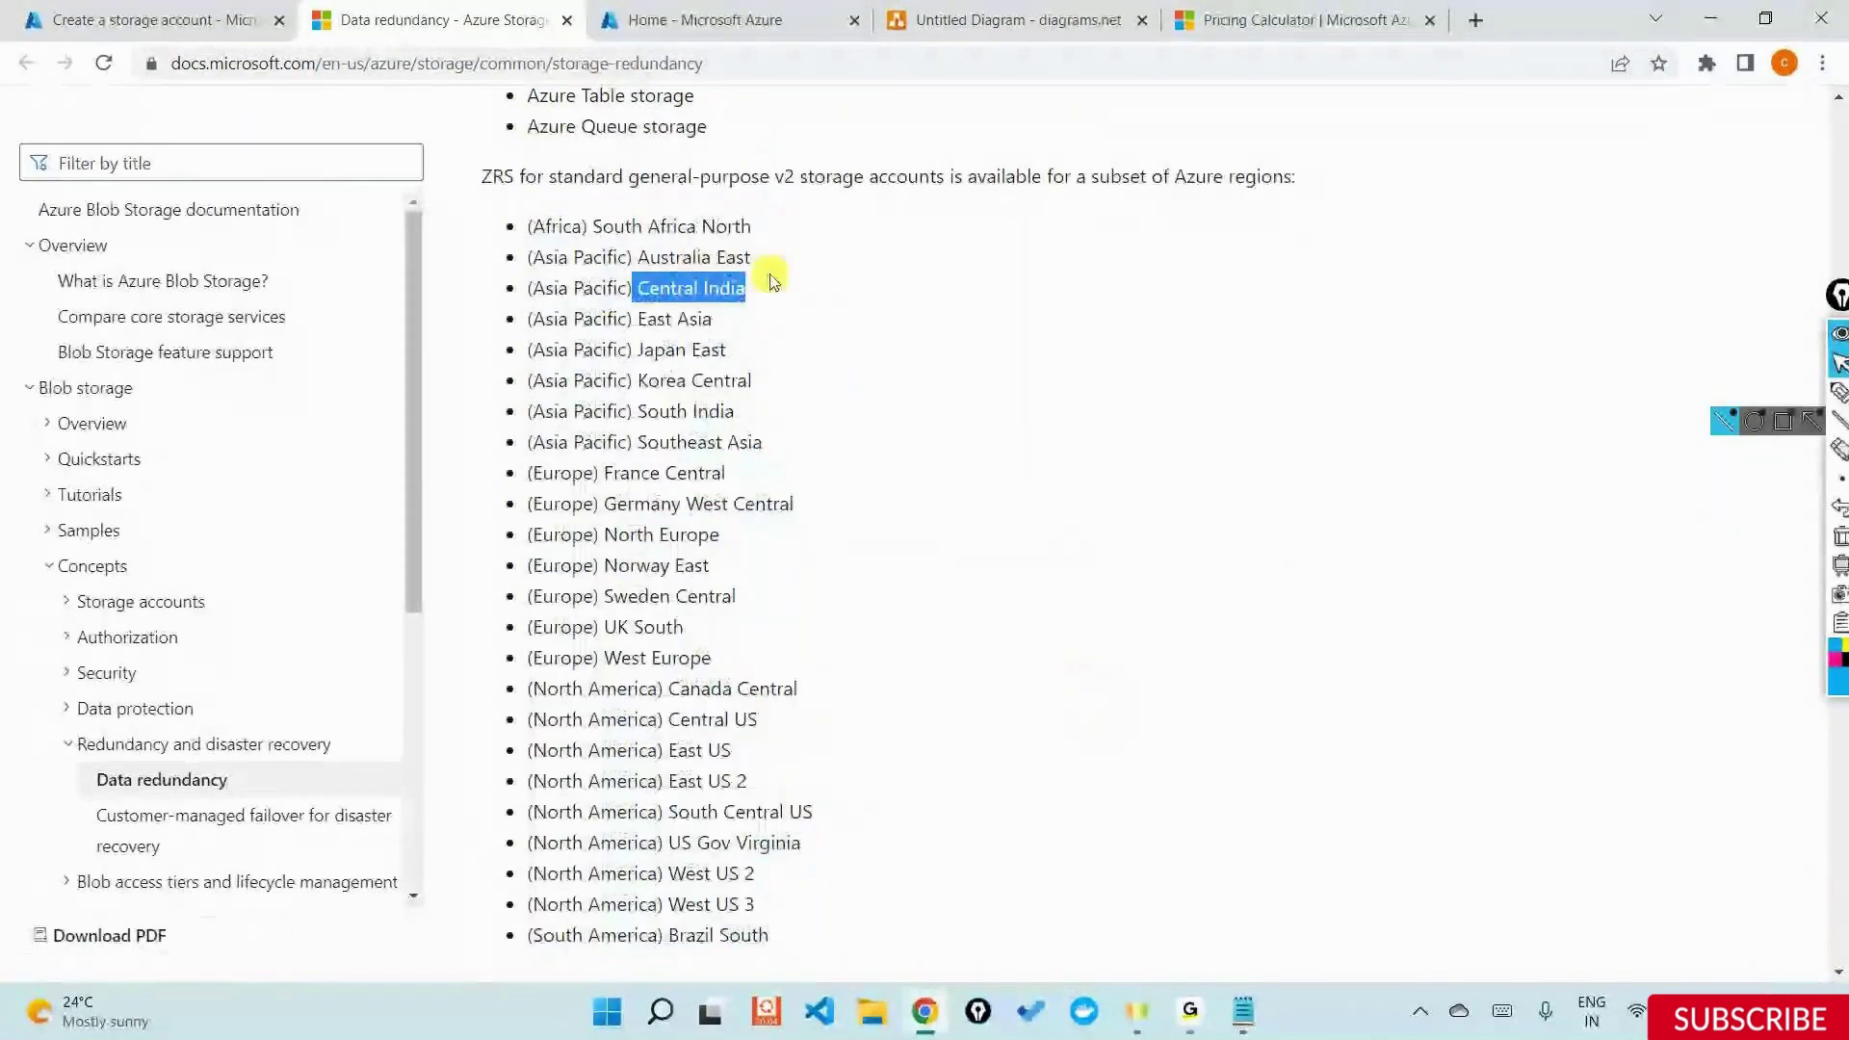
Examine the ZRS primary region diagram with its three availability zones and the documentation's sections on standard storage and premium block blob accounts
{"action": "left_click", "coordinate": [1148, 535]}
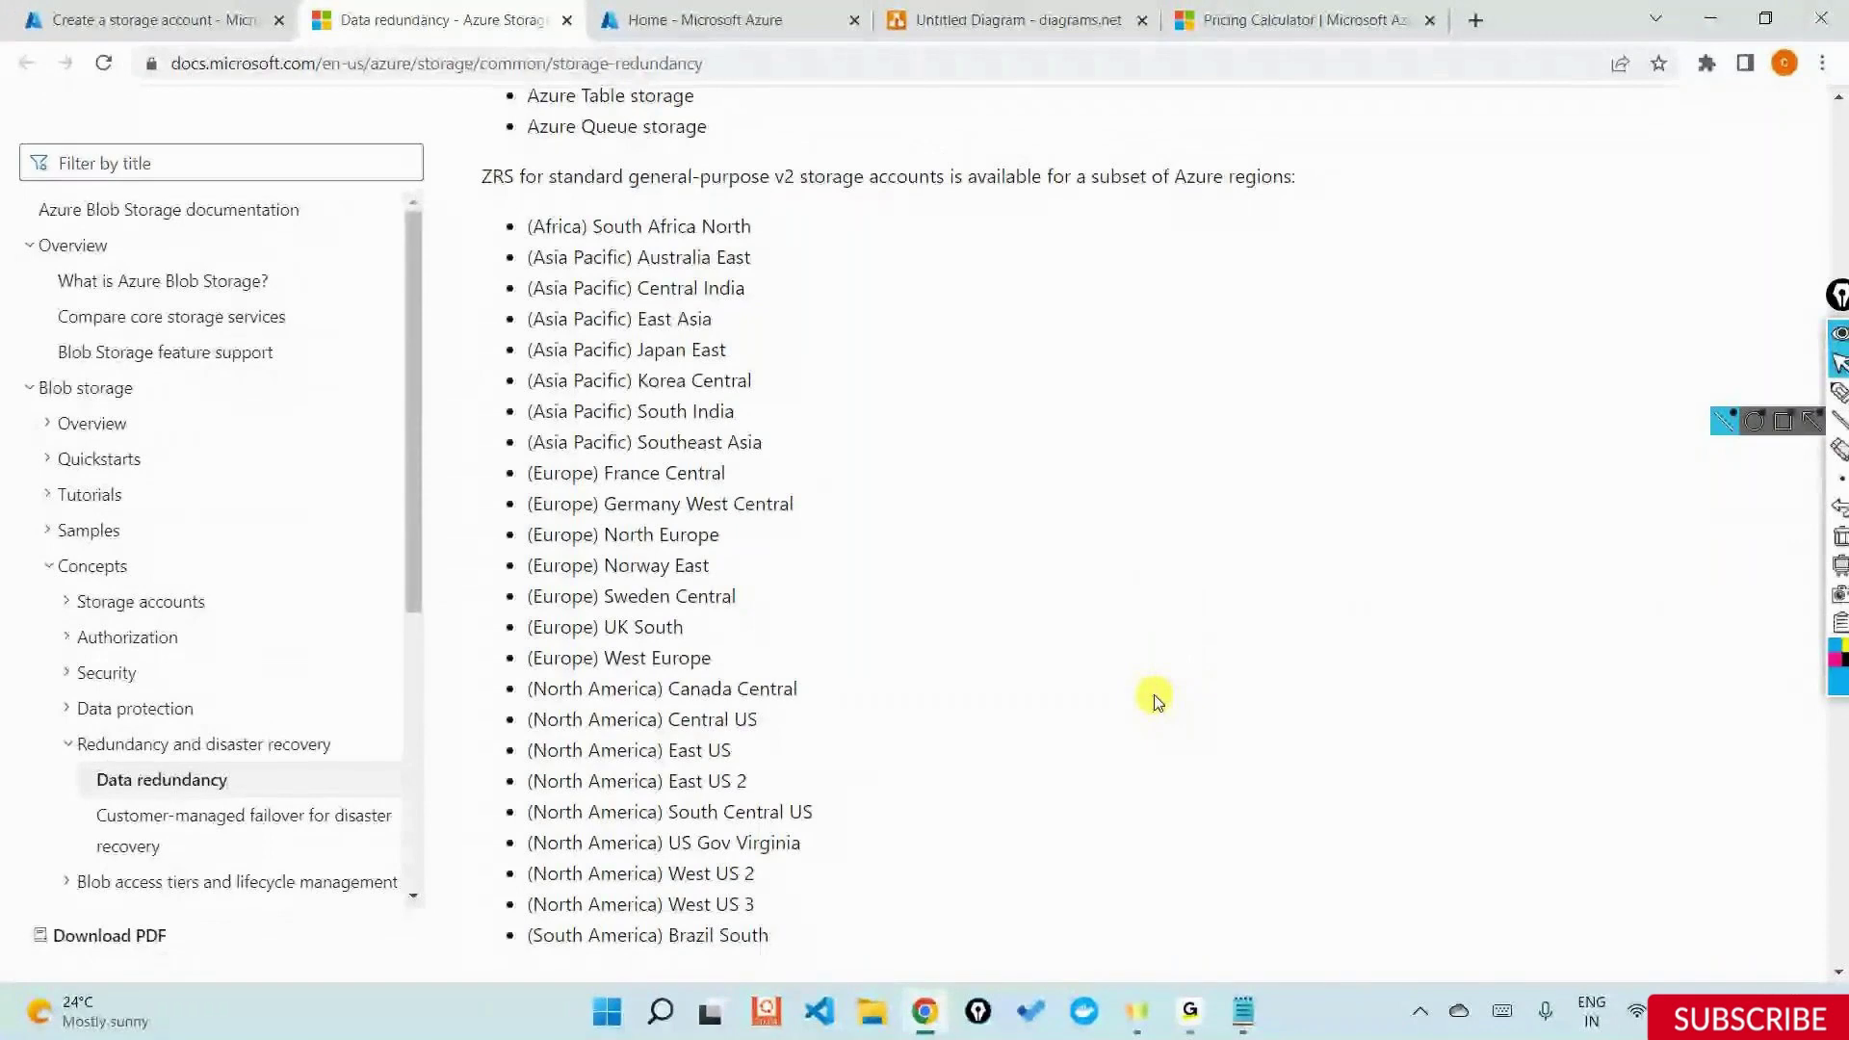
{"action": "scroll", "coordinate": [1094, 747], "scroll_direction": "up", "scroll_amount": 2}
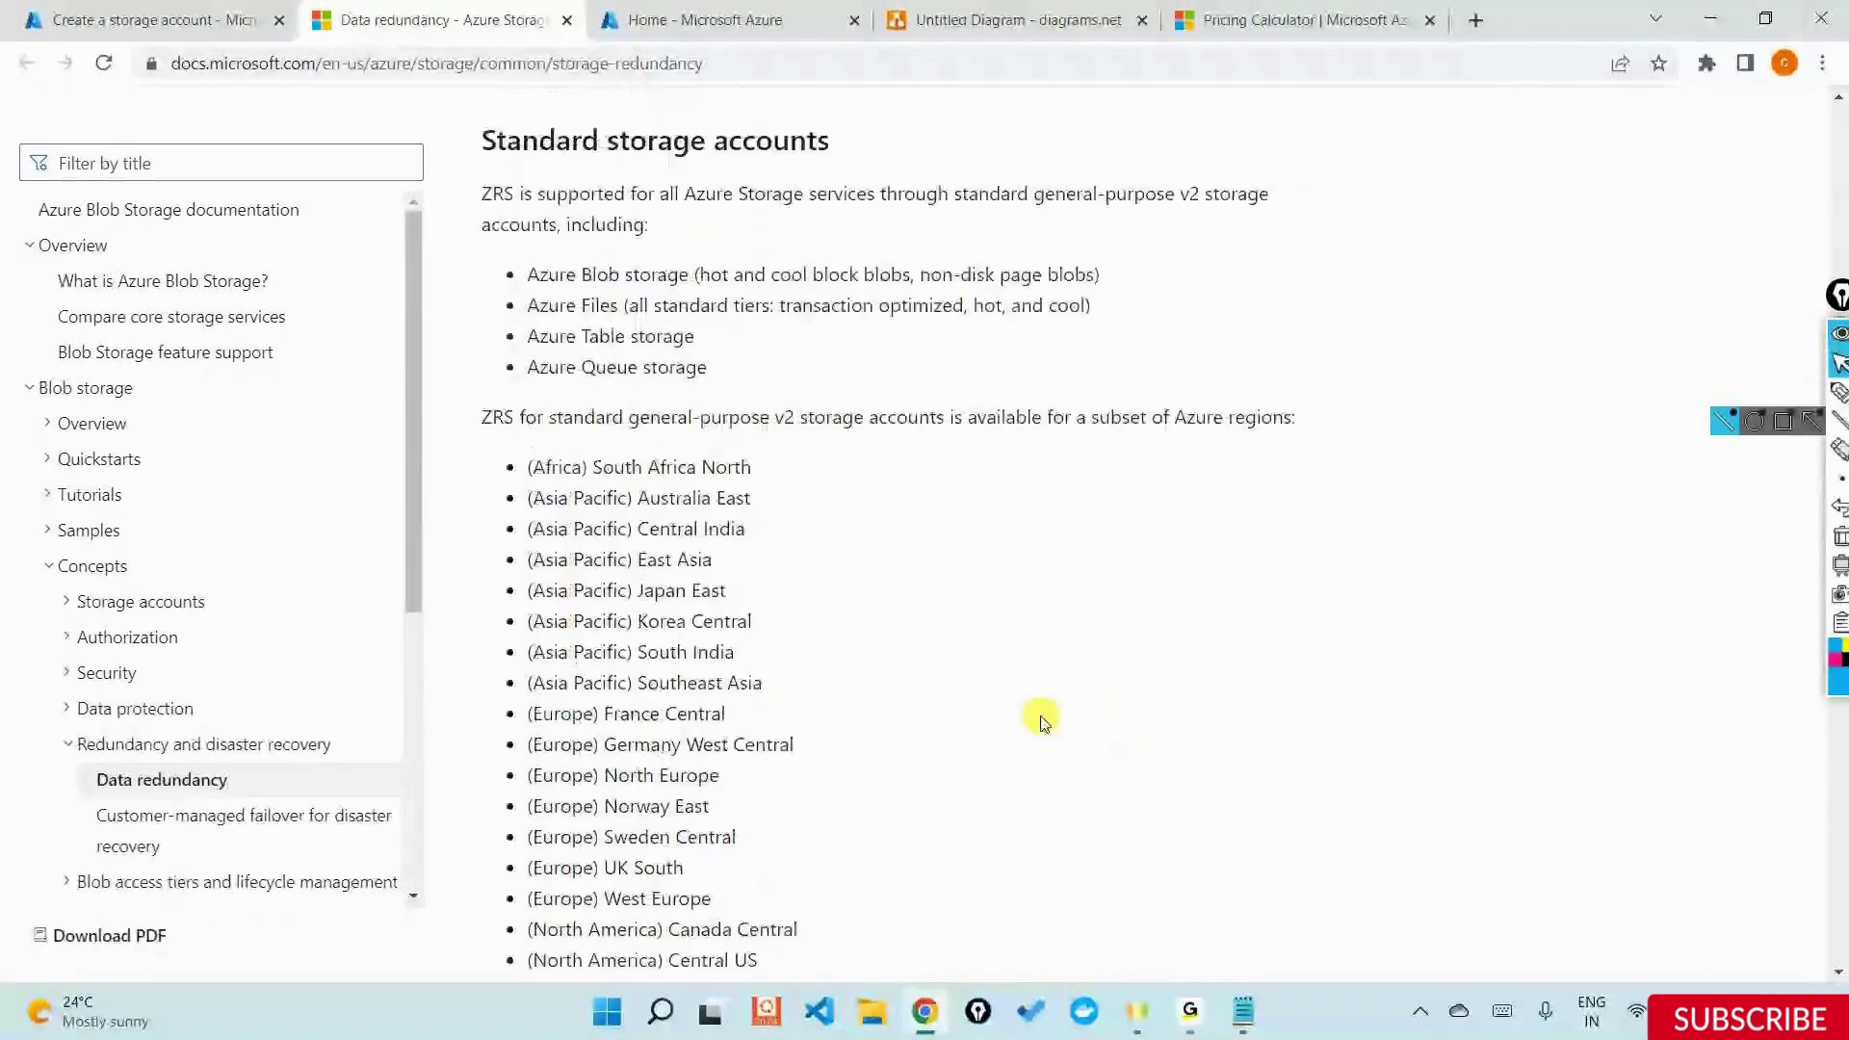
{"action": "scroll", "coordinate": [1042, 720], "scroll_direction": "up", "scroll_amount": 8}
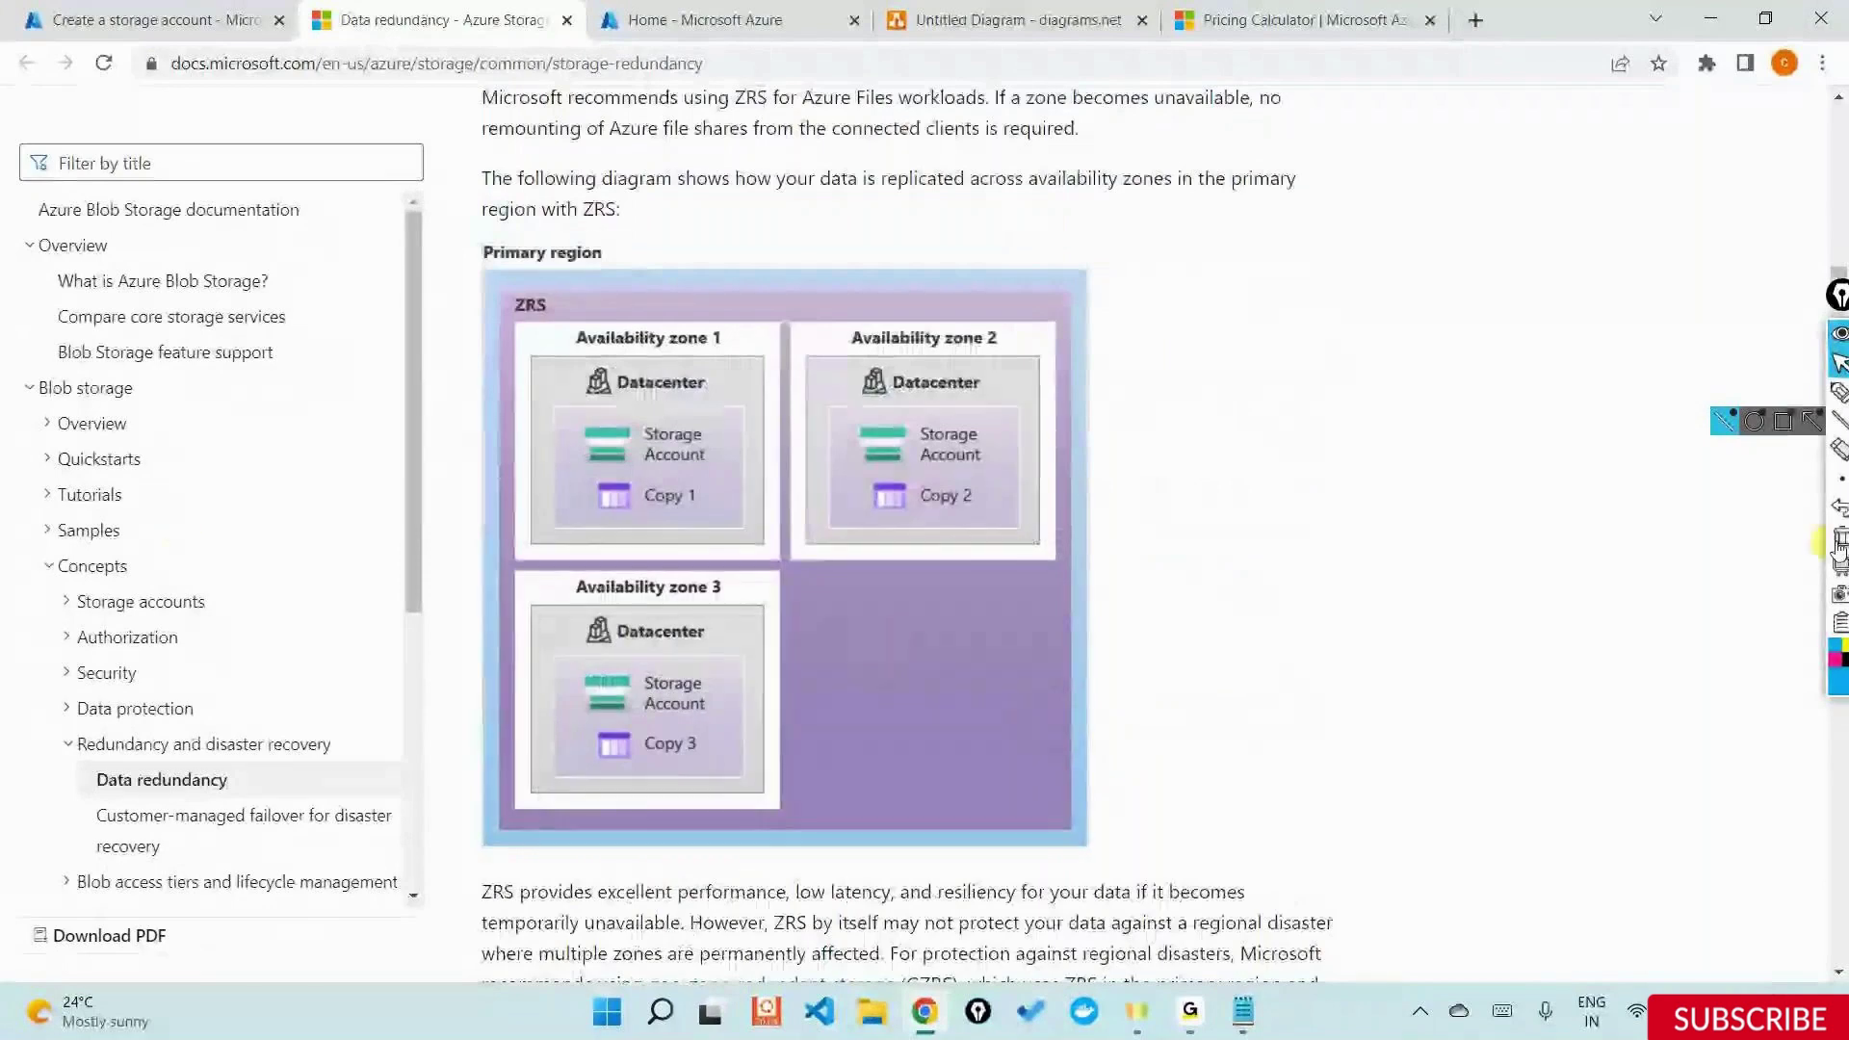
{"action": "left_click", "coordinate": [1837, 364]}
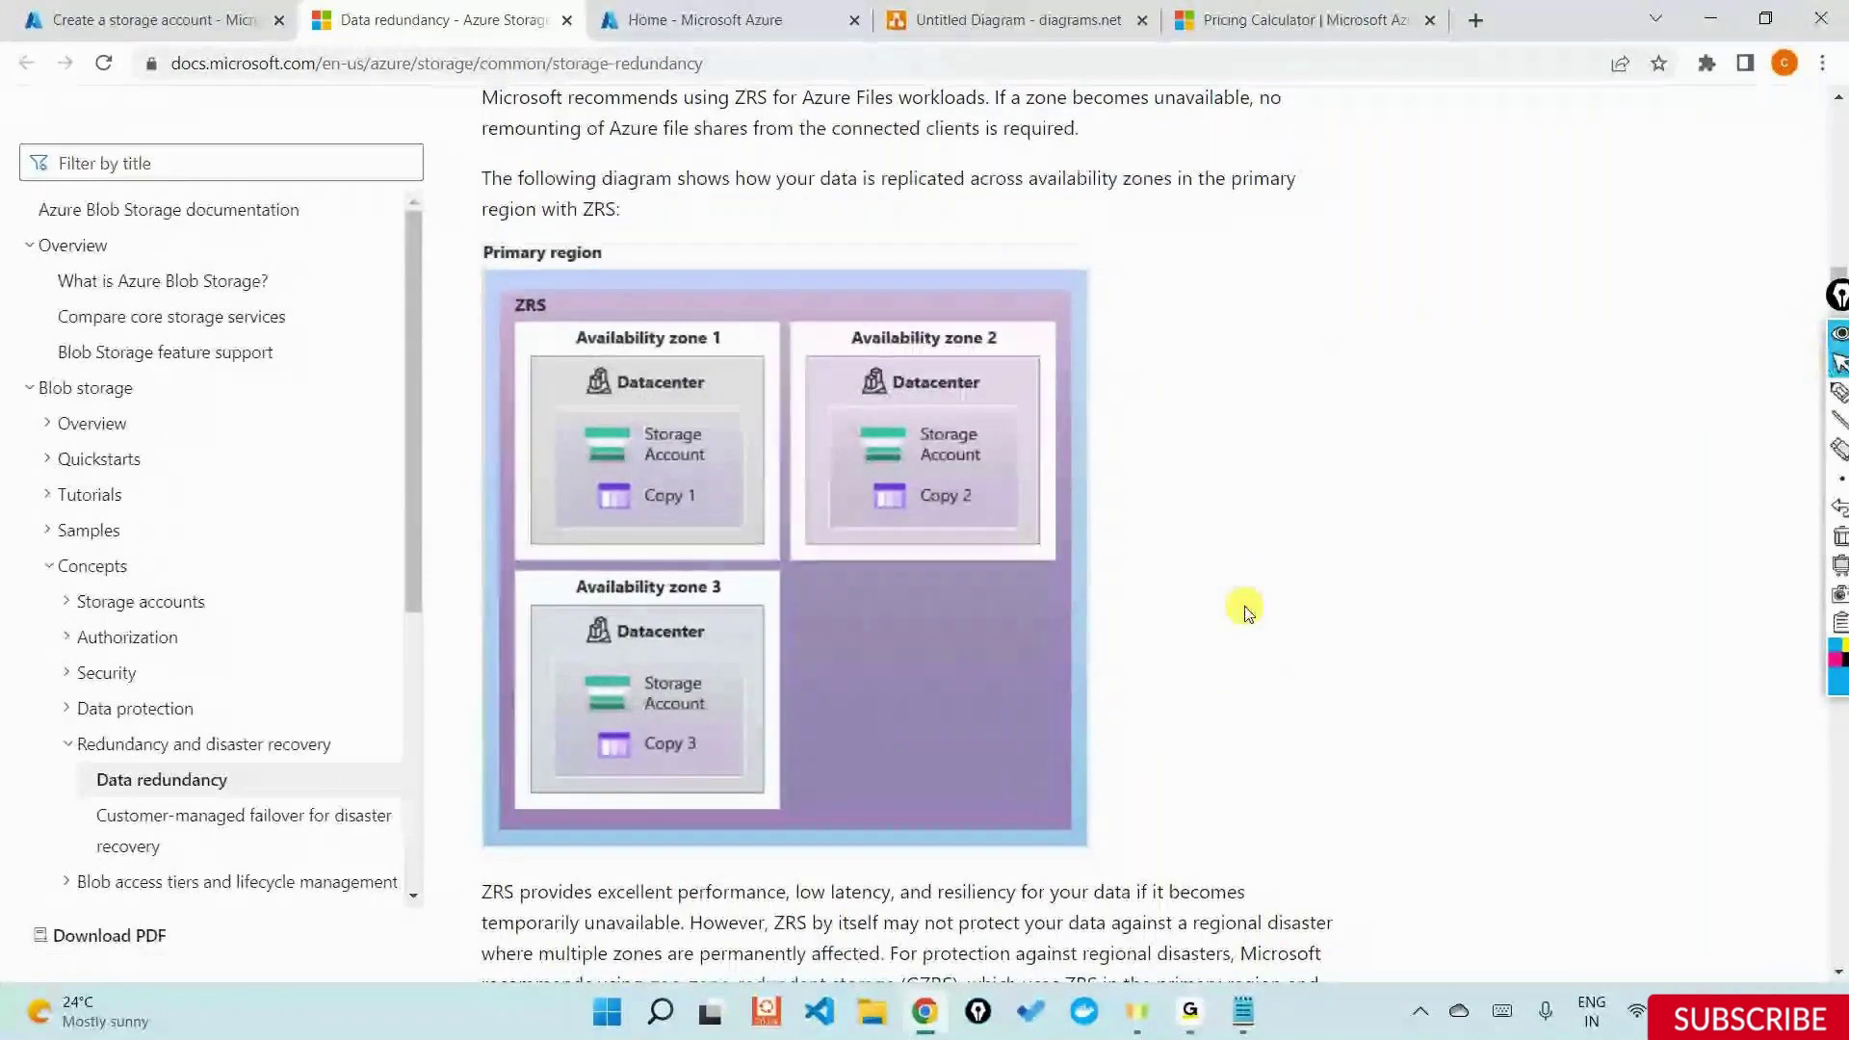
{"action": "scroll", "coordinate": [1256, 638], "scroll_direction": "down", "scroll_amount": 4}
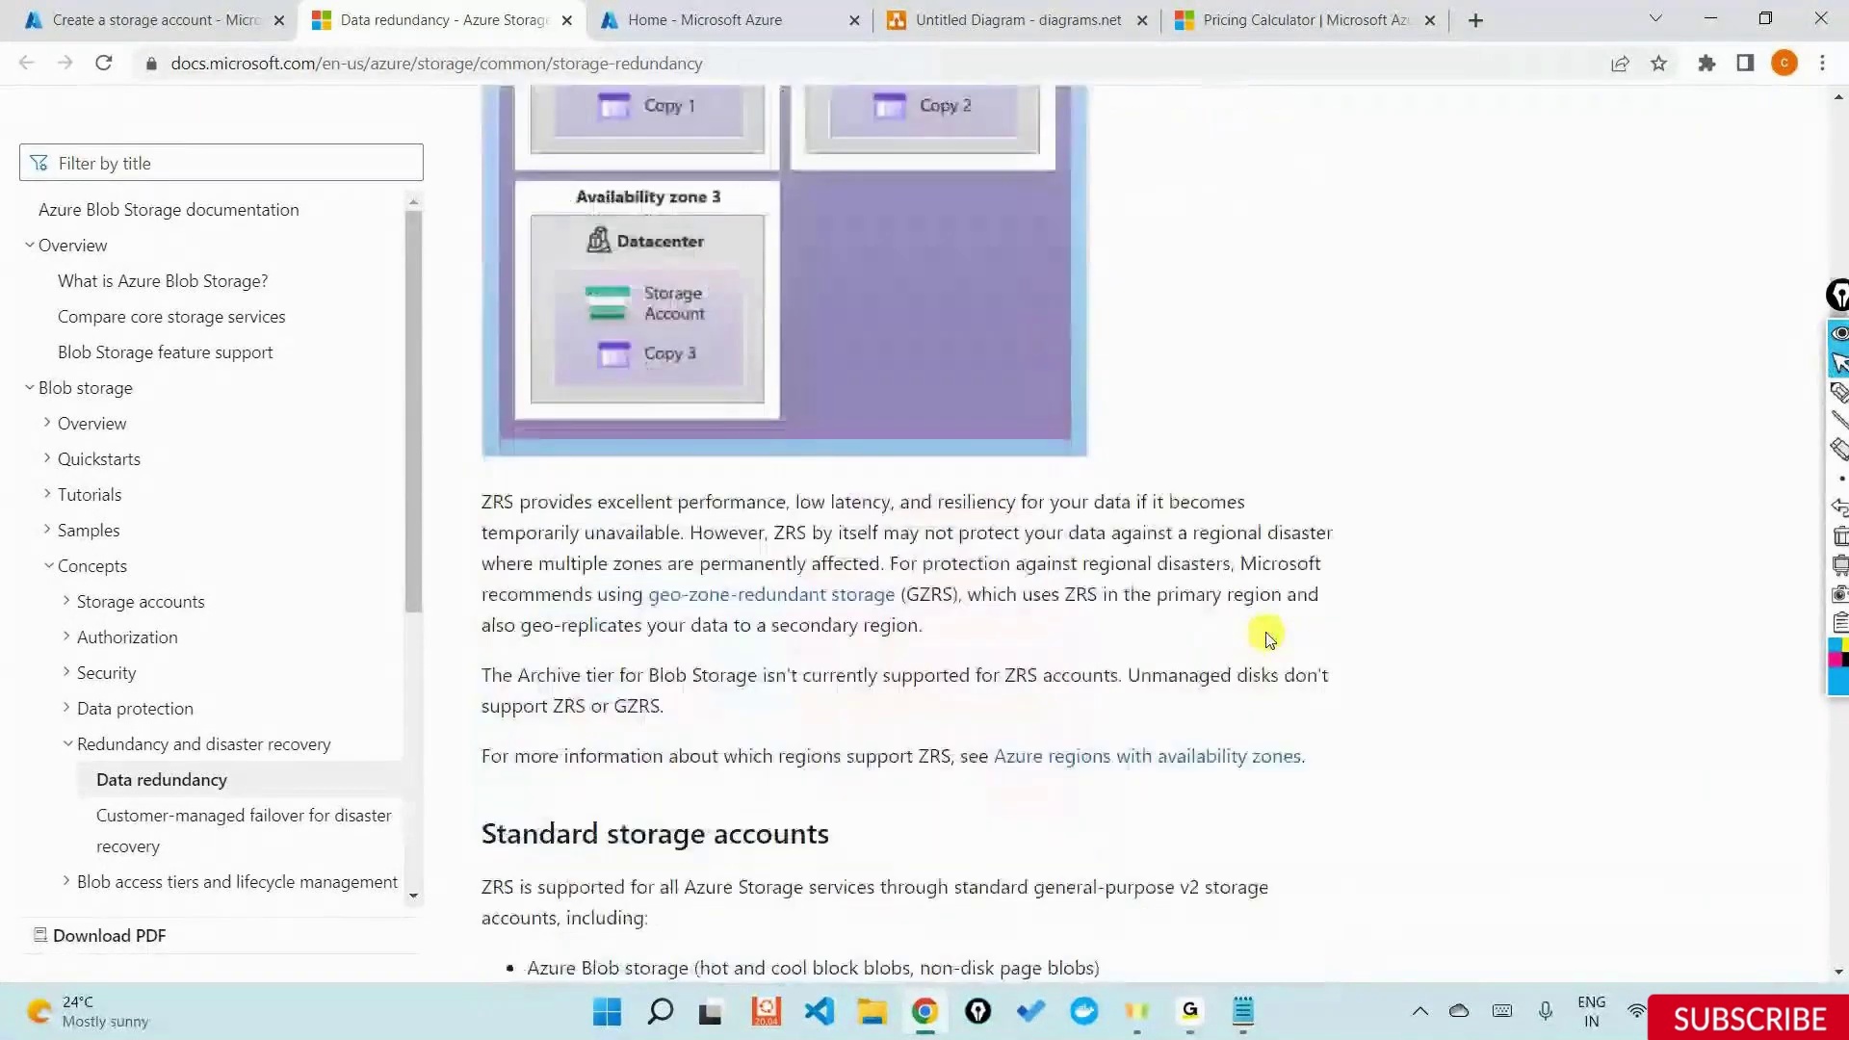
{"action": "scroll", "coordinate": [1266, 638], "scroll_direction": "down", "scroll_amount": 15}
{"action": "key", "text": "alt+Tab"}
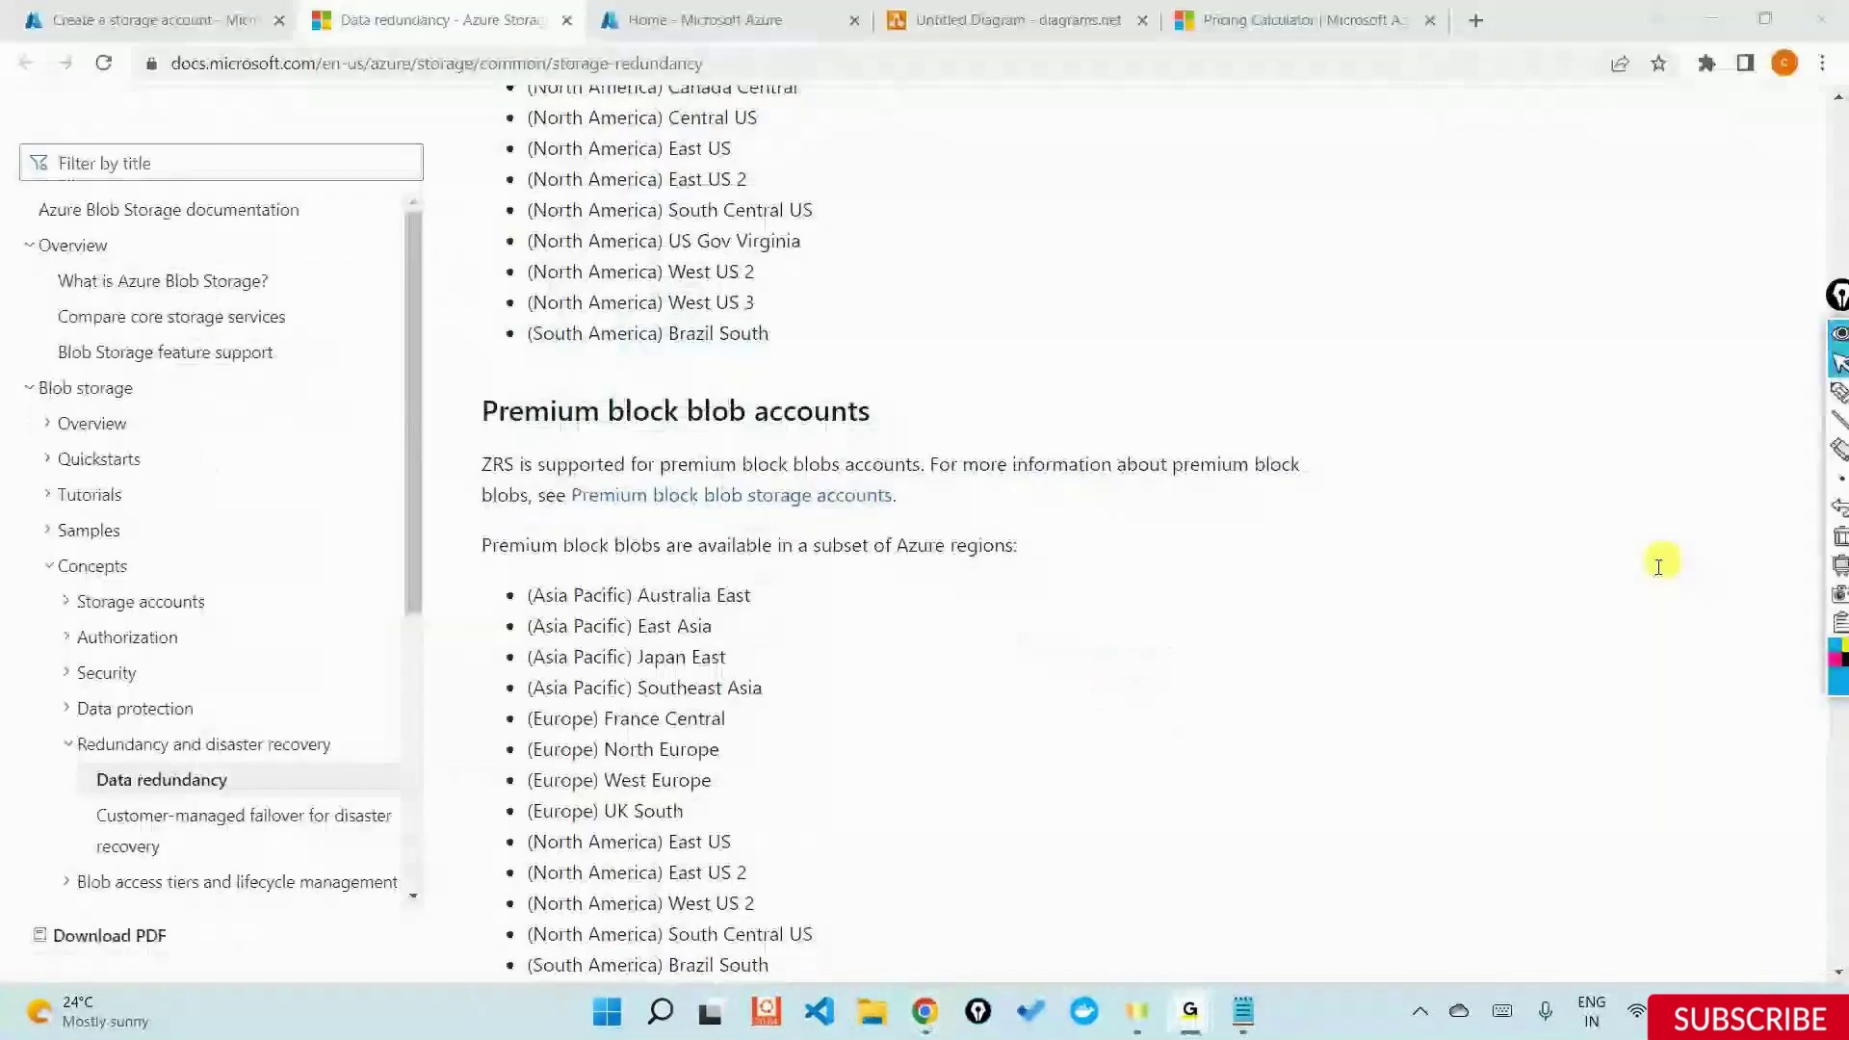